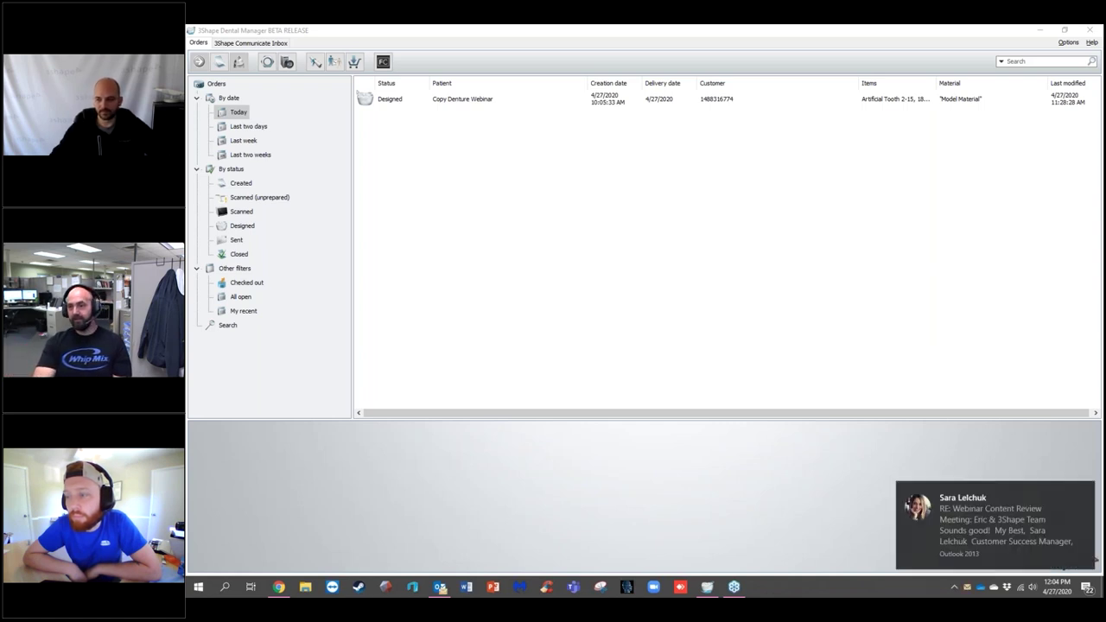
Step: Create a new order and enter "Virtual Temporaries" as the patient's last name
left_click(1085, 489)
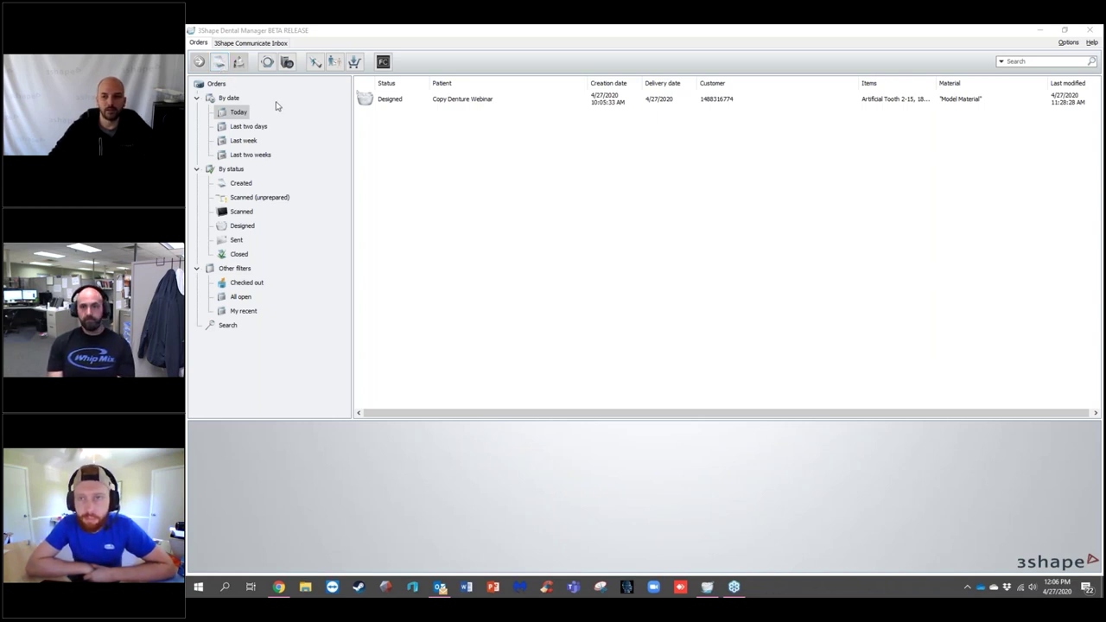
right_click(472, 143)
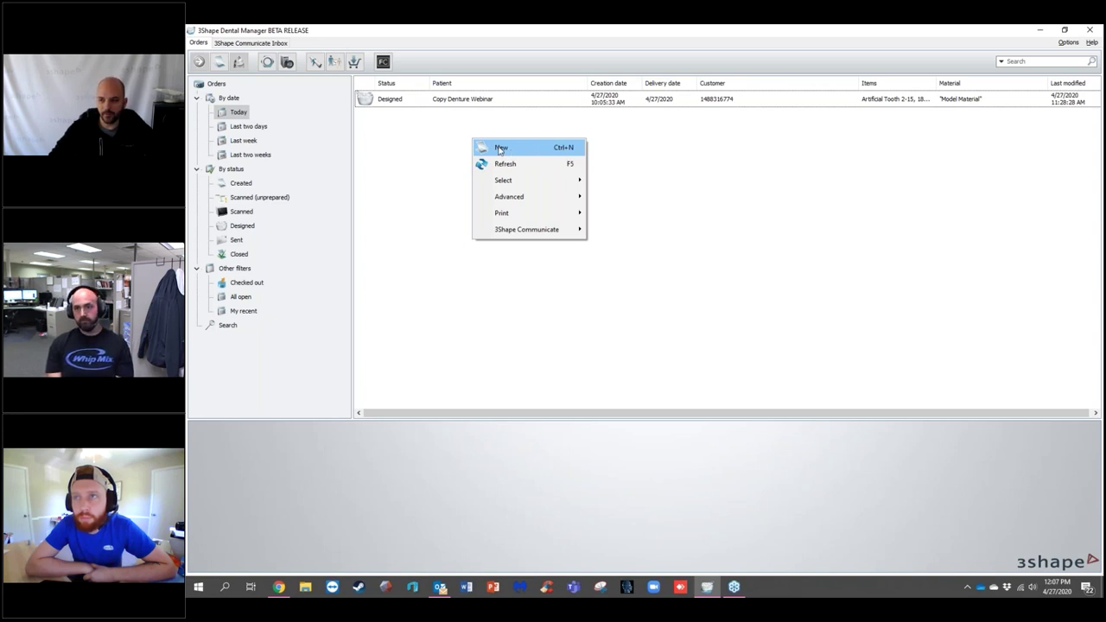
left_click(550, 145)
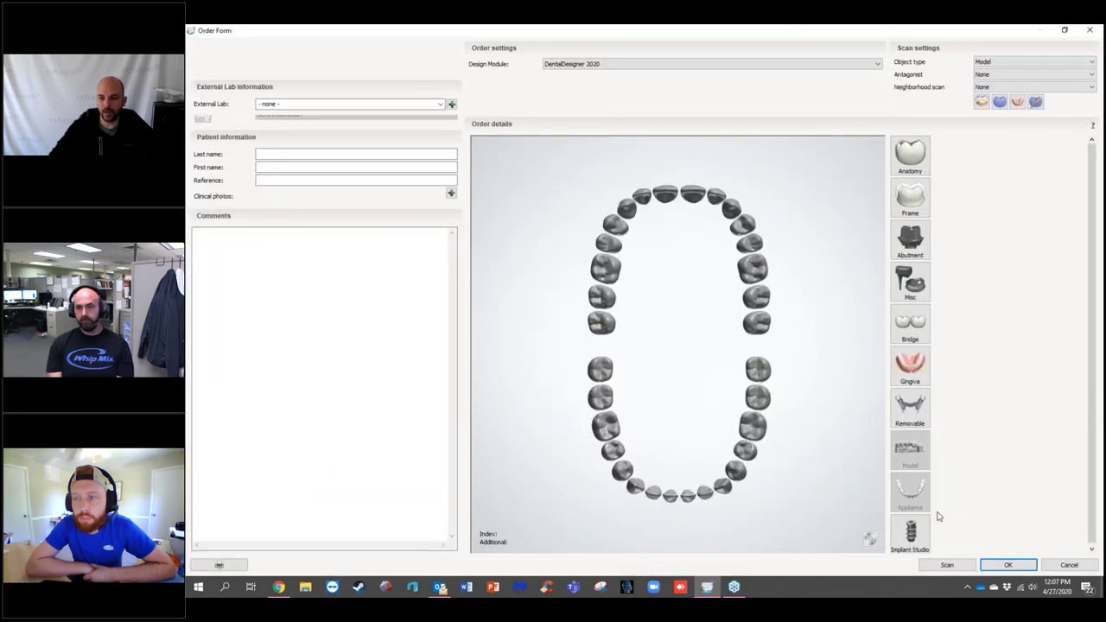
left_click(305, 153)
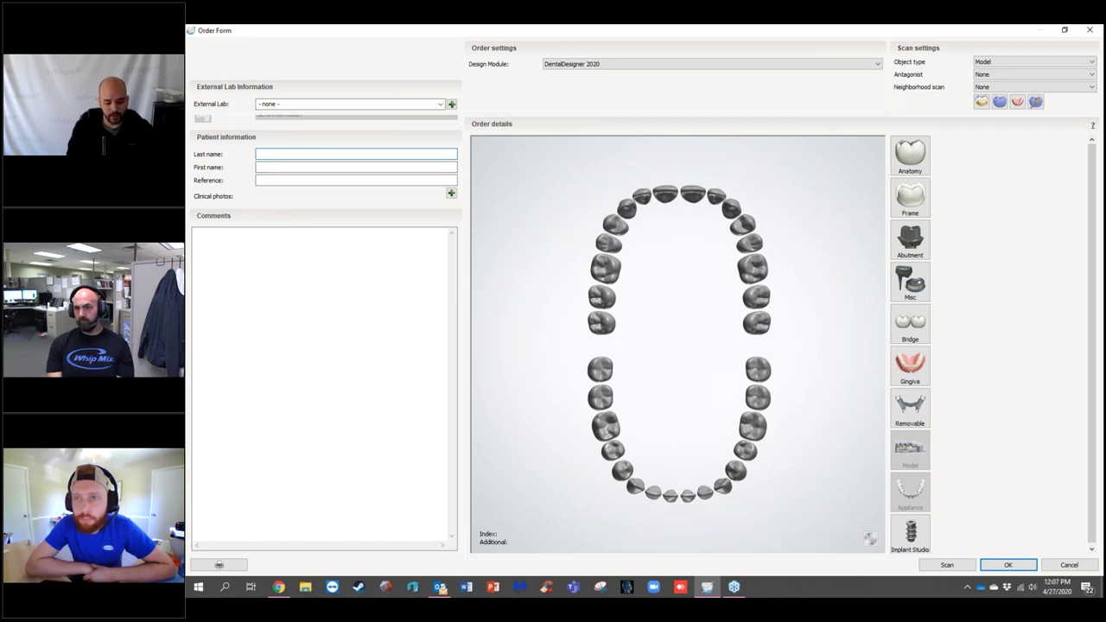
type("Virtual Temporaries")
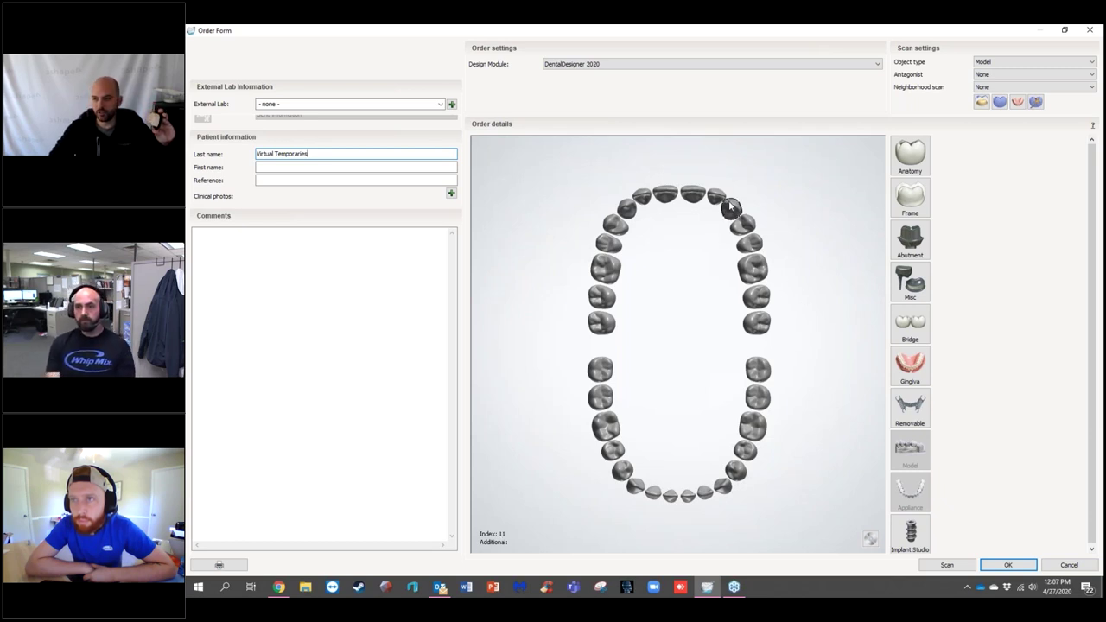
Step: Assign an anatomy restoration of type Temporary Crown to tooth 6
left_click(626, 207)
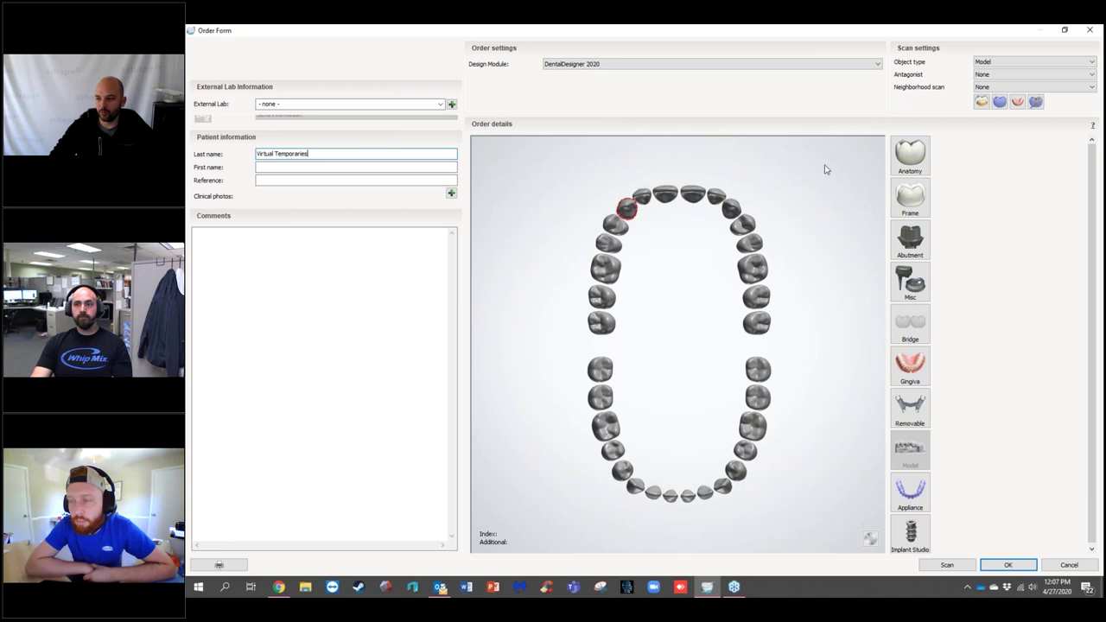
left_click(905, 165)
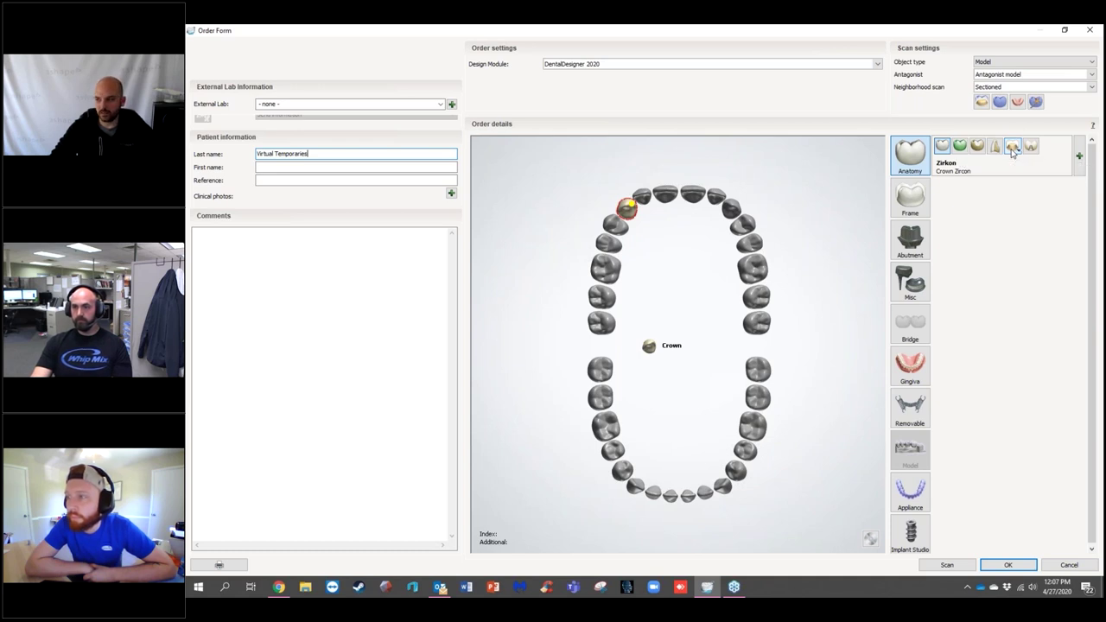
left_click(1012, 149)
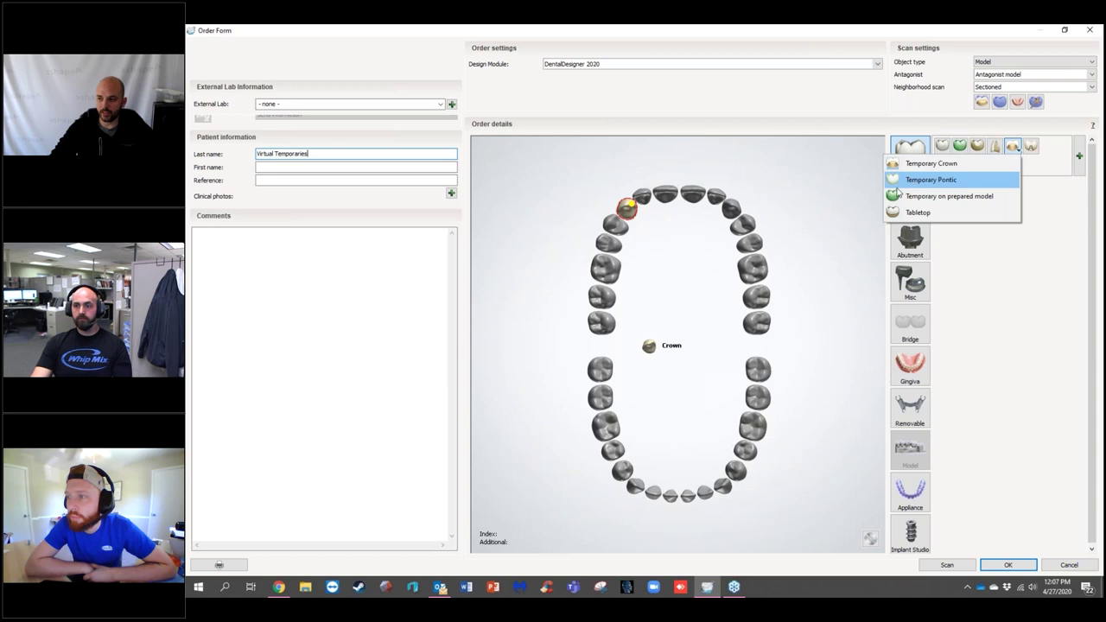
left_click(961, 164)
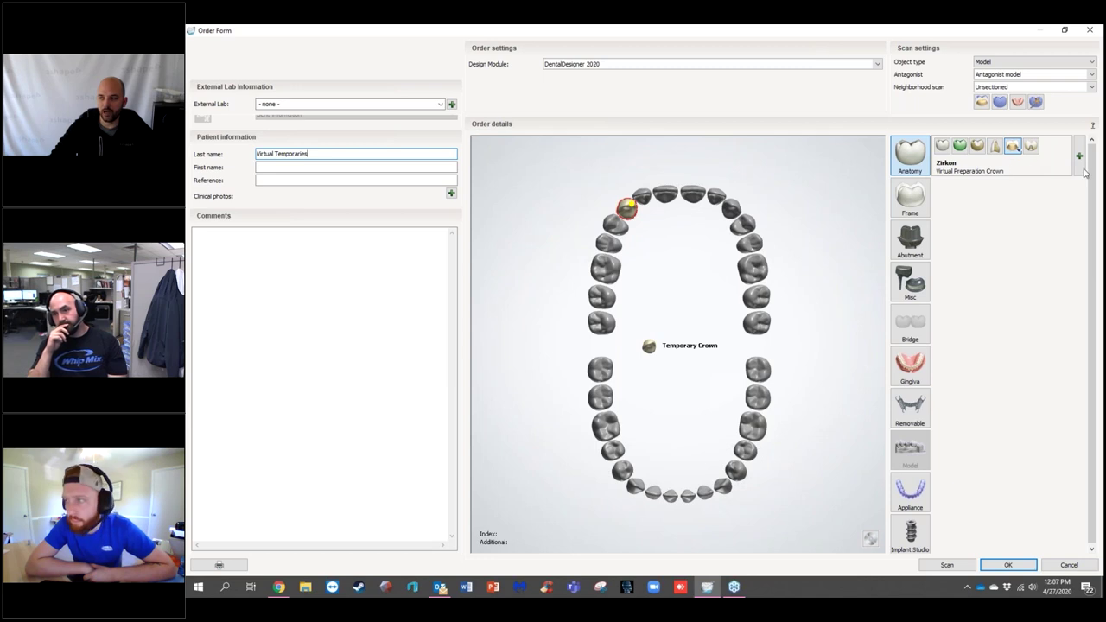
Step: Set the temporary crown's material to Dentca Temporaries
mouse_move(1080, 160)
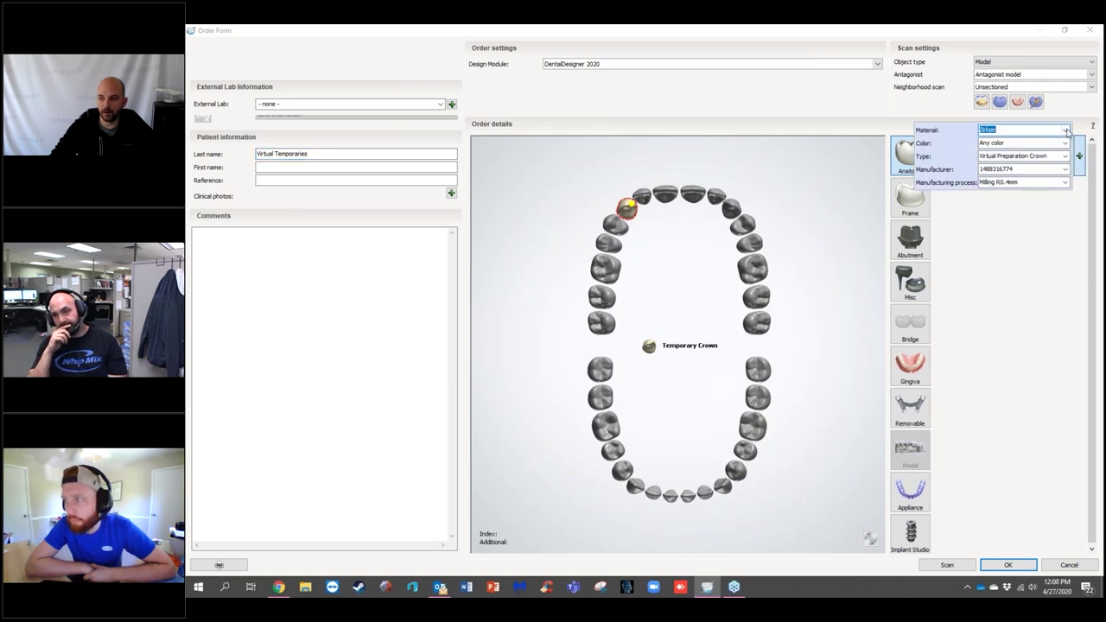
left_click(1063, 129)
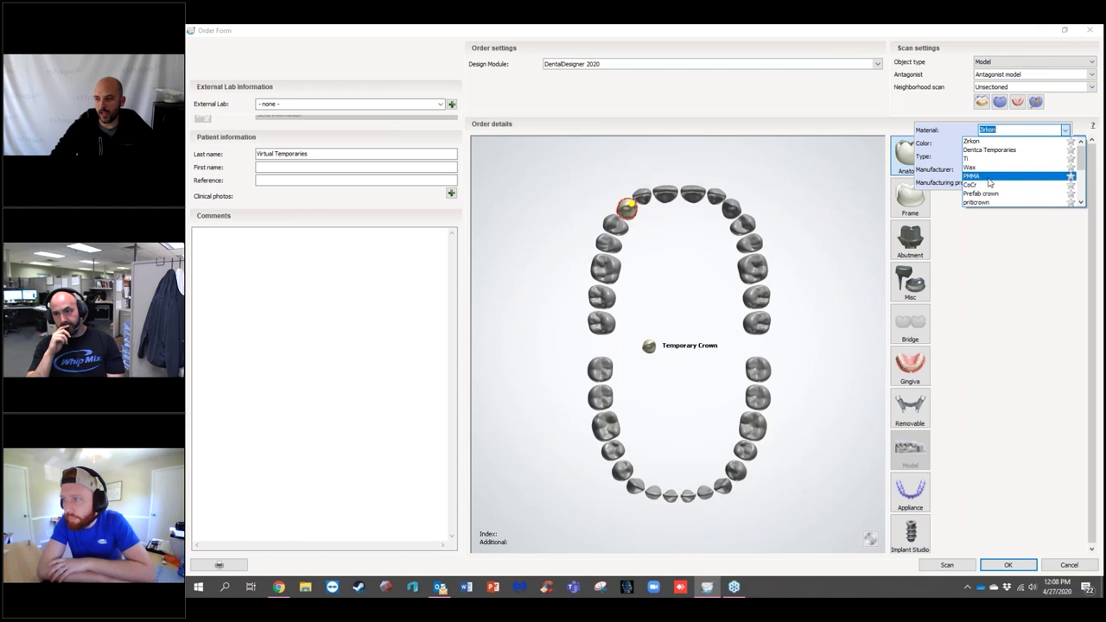
left_click(992, 151)
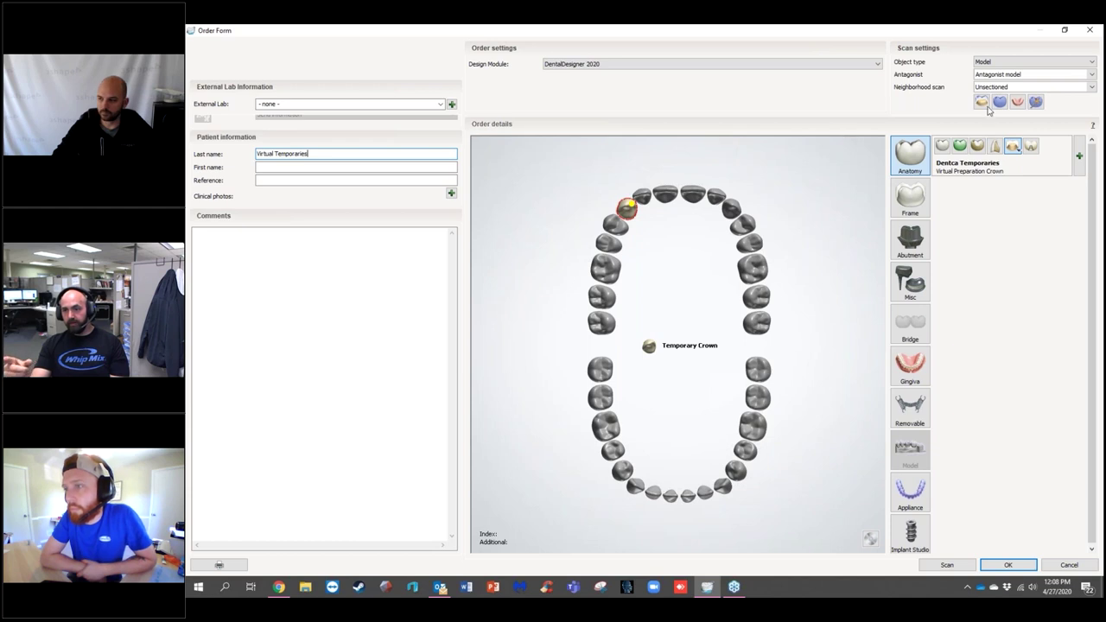
Step: Check the type and manufacturing process options offered for the crown's Dentca Temporaries material
left_click(1078, 159)
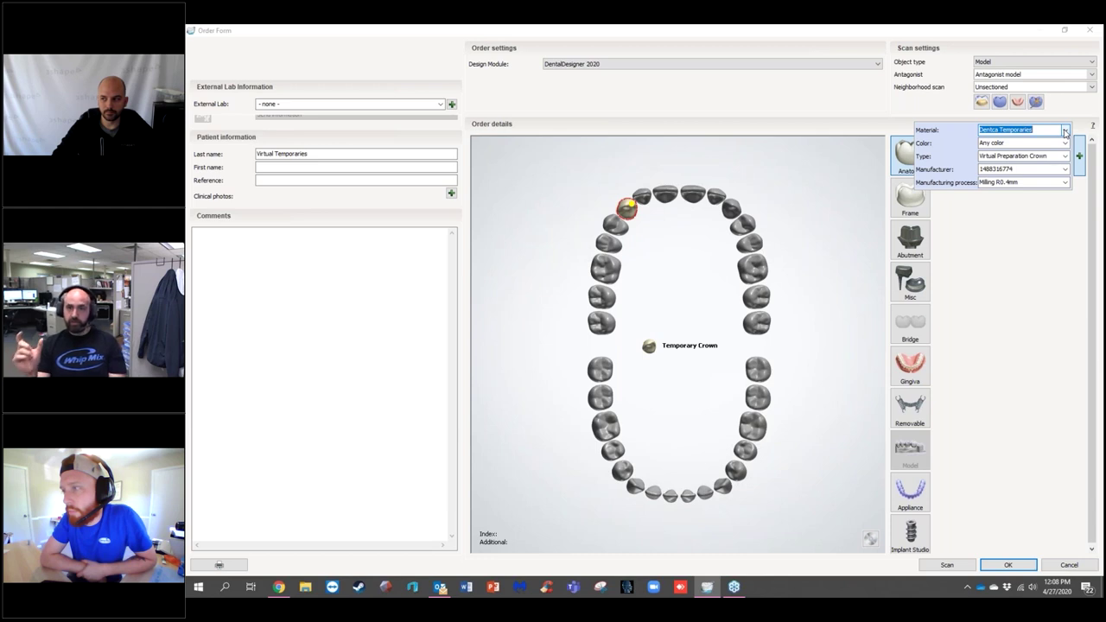
left_click(1065, 130)
left_click(1065, 156)
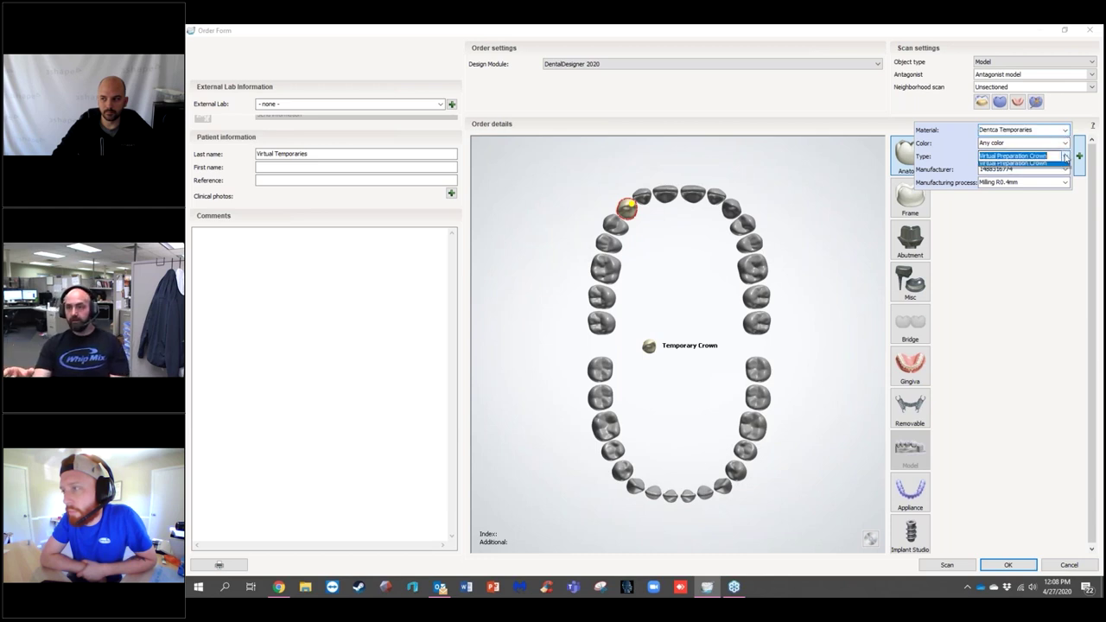
left_click(1065, 156)
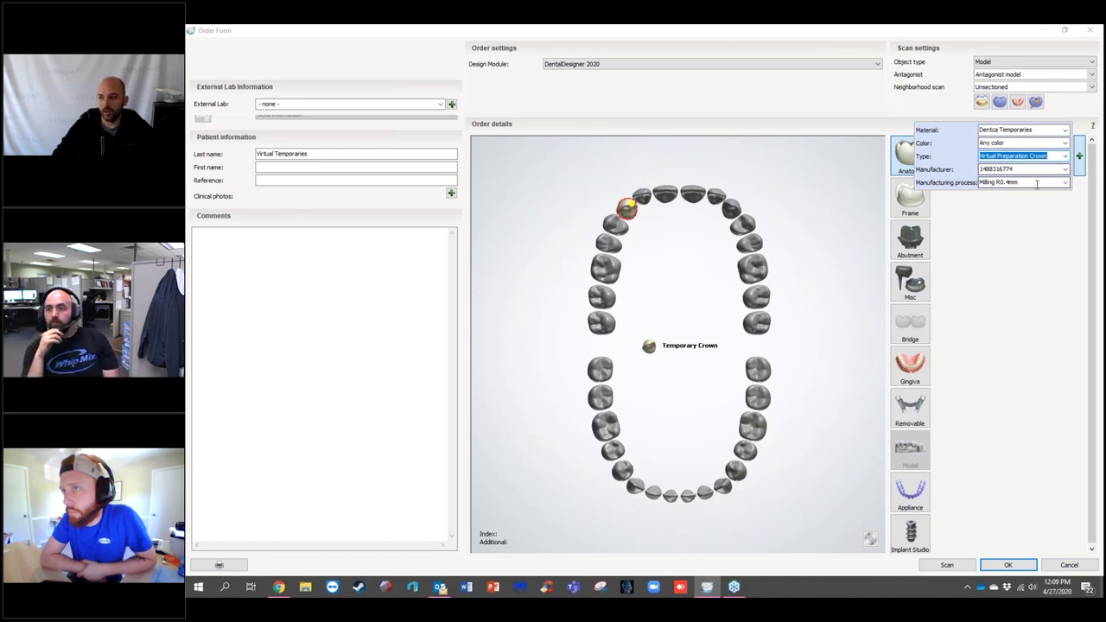
left_click(1064, 184)
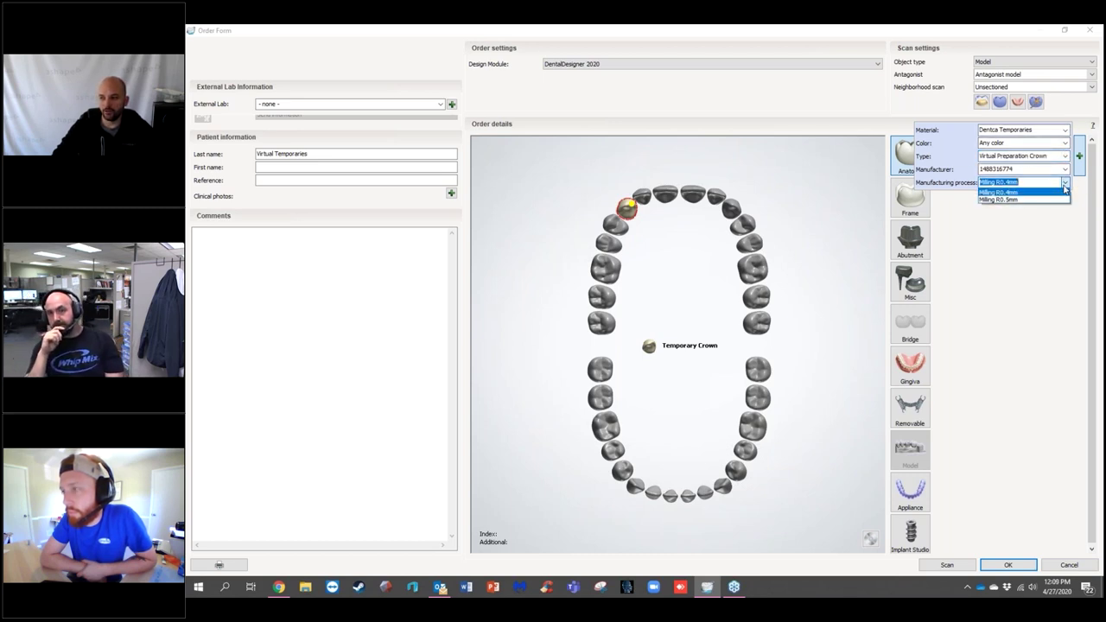
left_click(1062, 191)
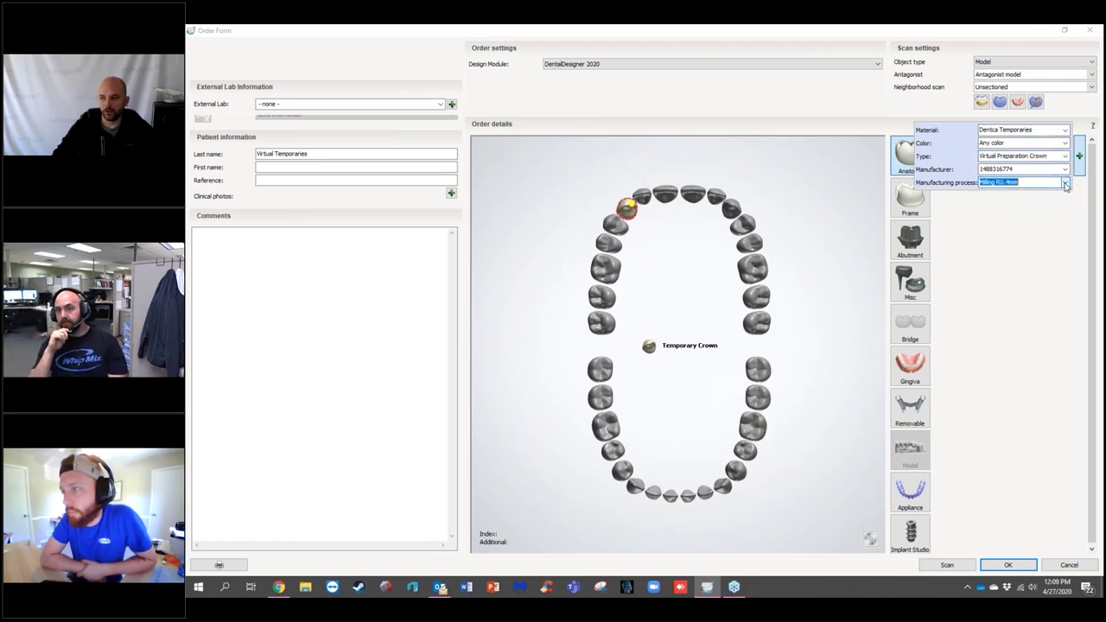
Step: Try Model Material as the temporary crown's material to see its manufacturing process
left_click(1065, 130)
scroll(1018, 178, "down", 2)
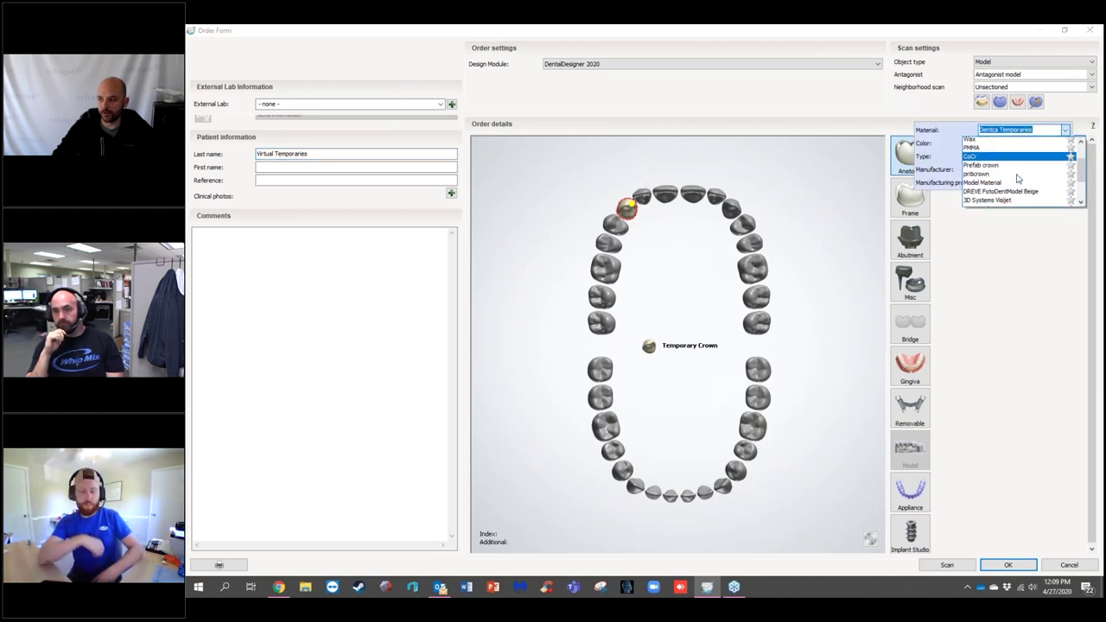
left_click(1017, 182)
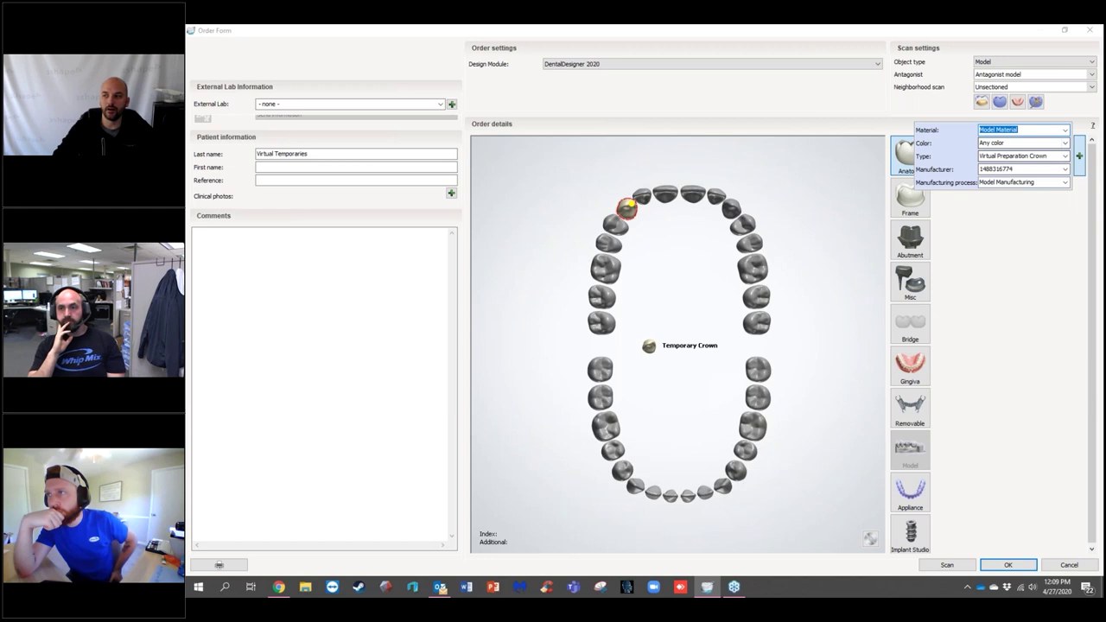
Step: Switch the crown's material back to Dentca Temporaries and check its manufacturing process options
left_click(1067, 129)
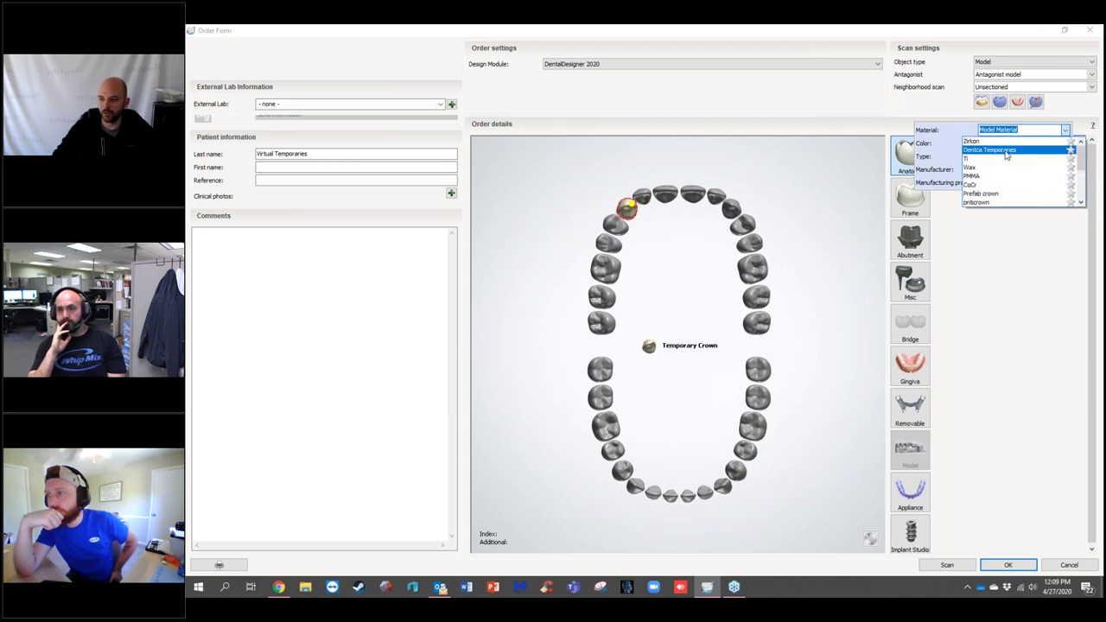
left_click(1005, 151)
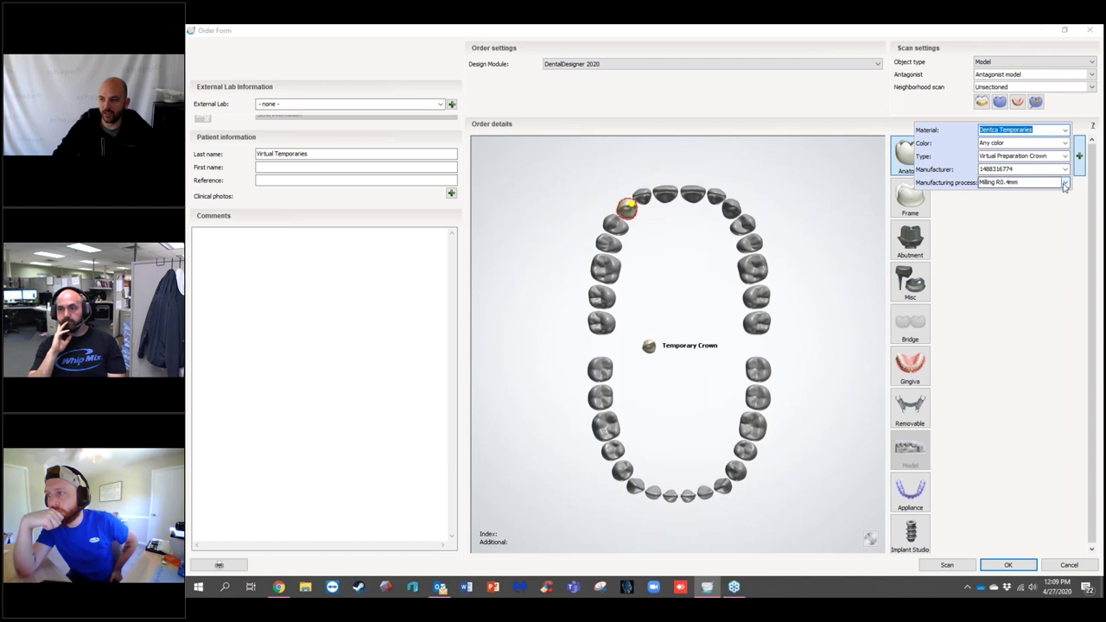
left_click(1065, 186)
left_click(1066, 187)
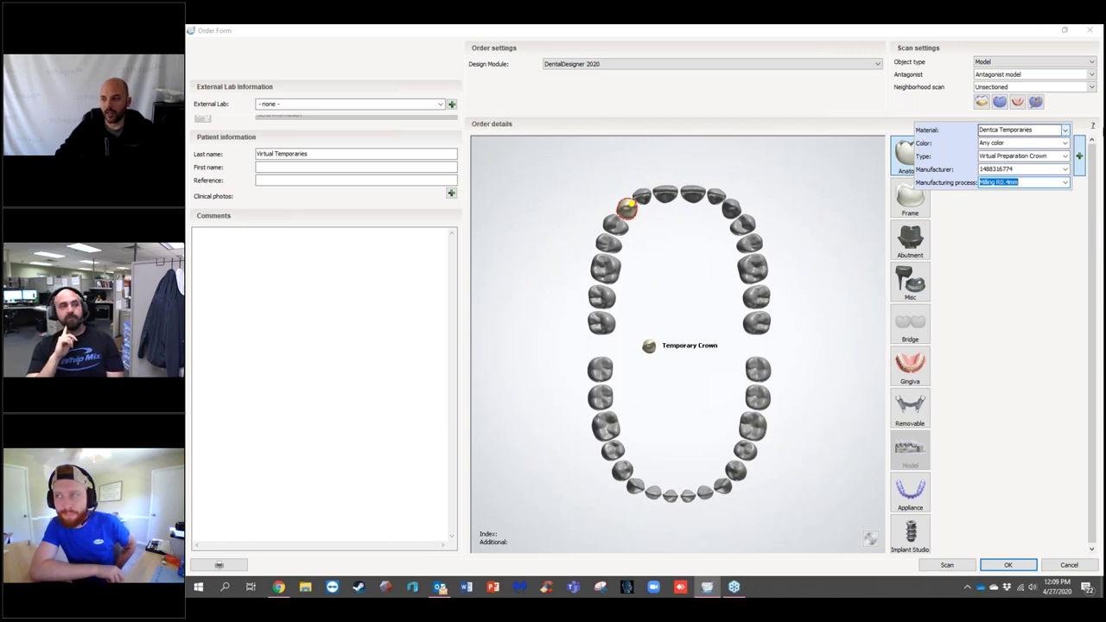
Step: Set the temporary crown's material to Model Material
left_click(1064, 130)
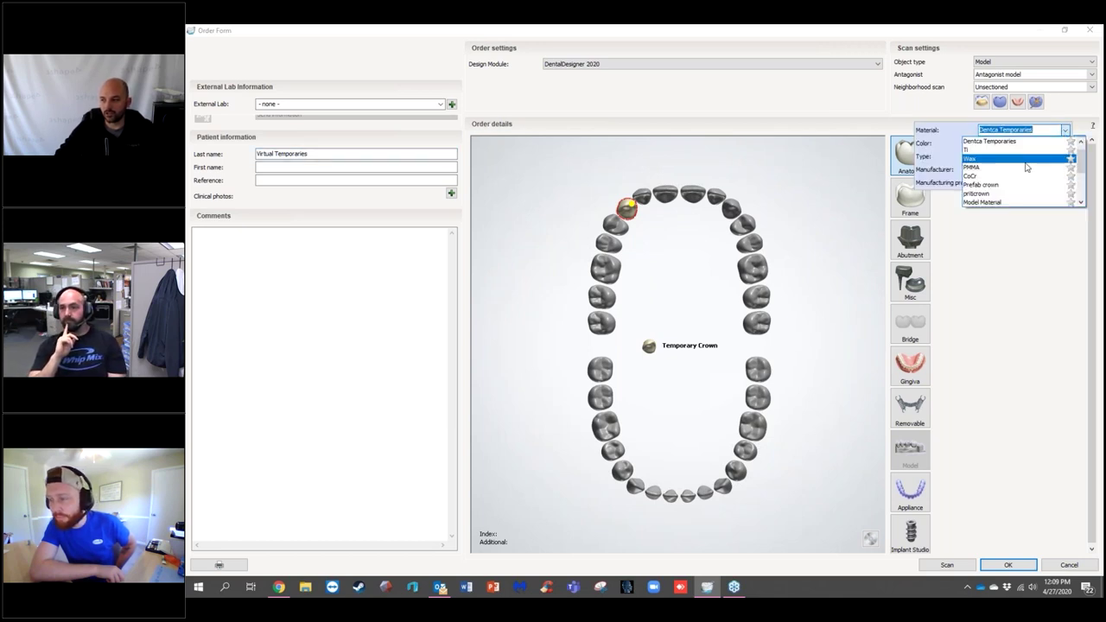
left_click(998, 204)
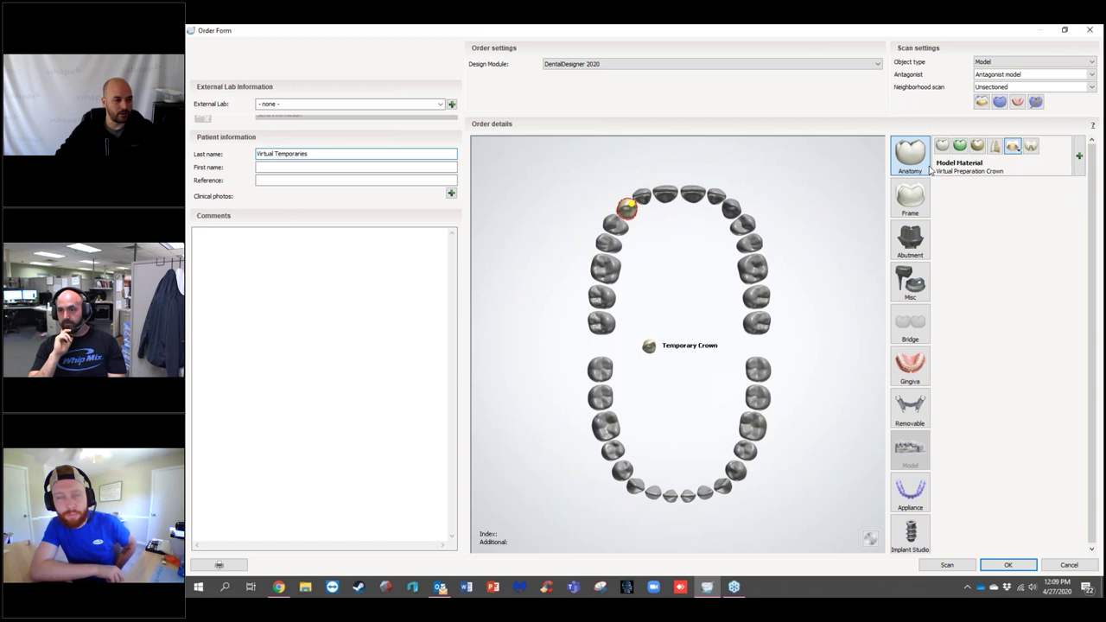
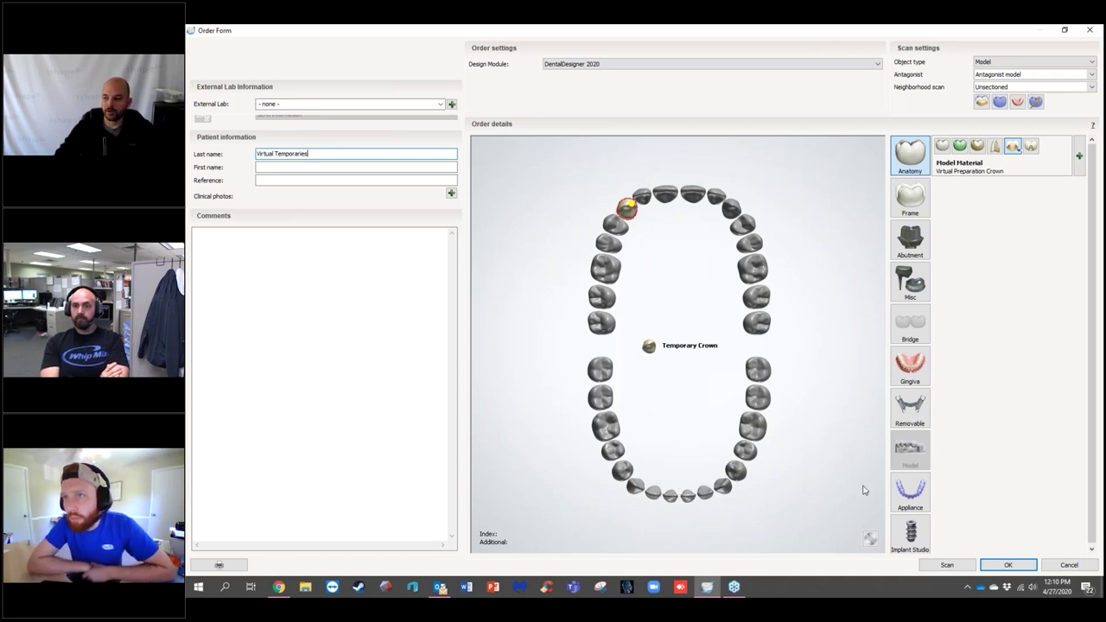
Step: Add a Positioning Guides appliance for tooth 6 and set its material to Model Material
left_click(909, 497)
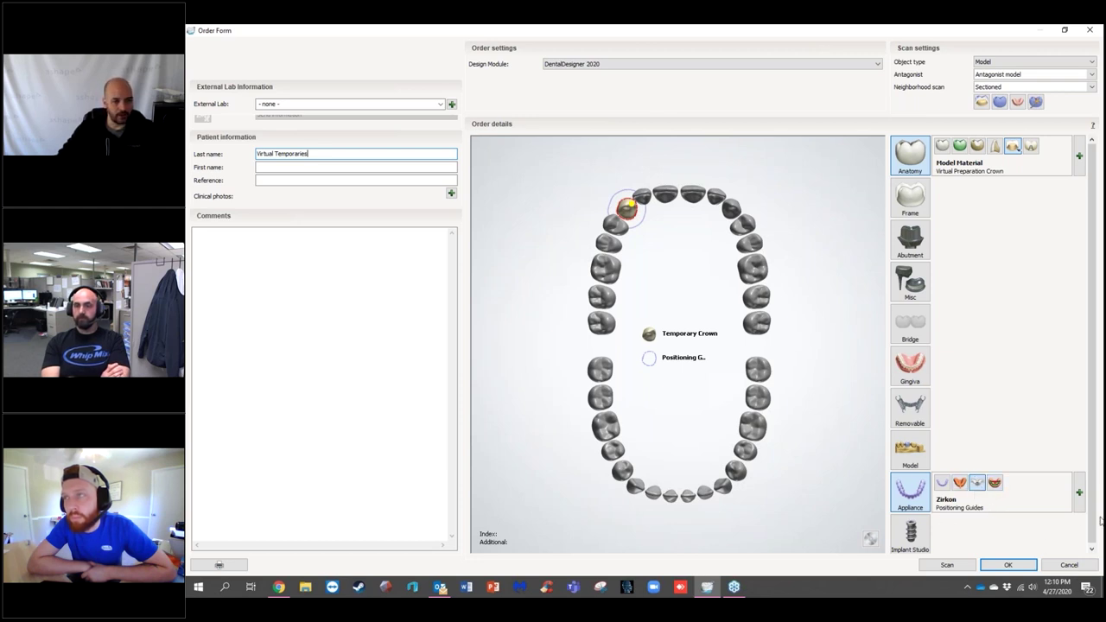
left_click(1071, 504)
left_click(1060, 473)
scroll(987, 506, "down", 2)
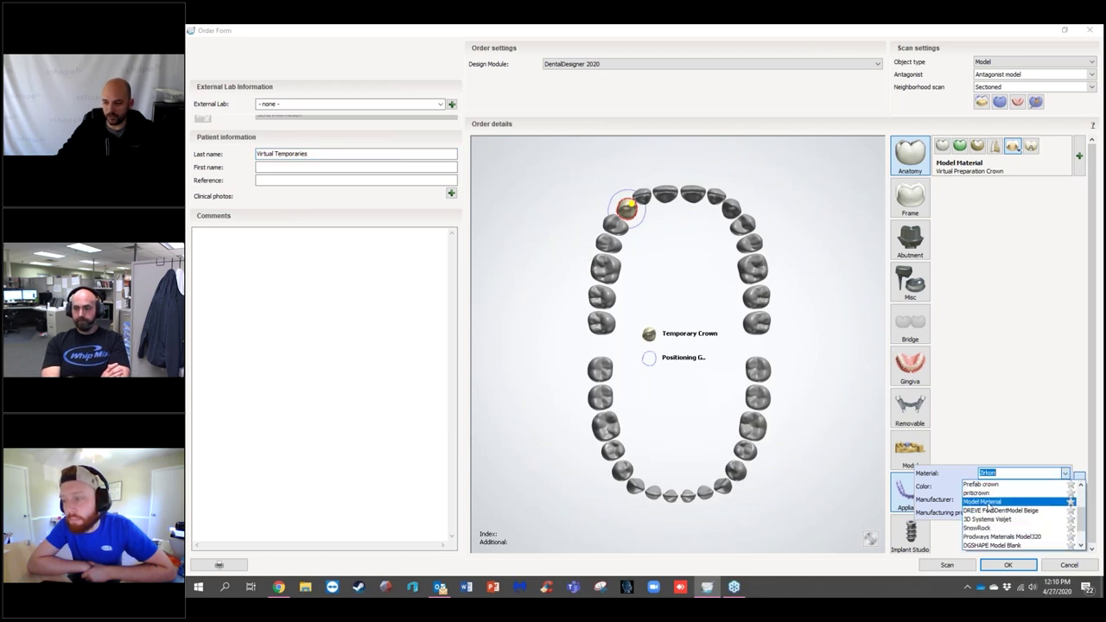
left_click(987, 502)
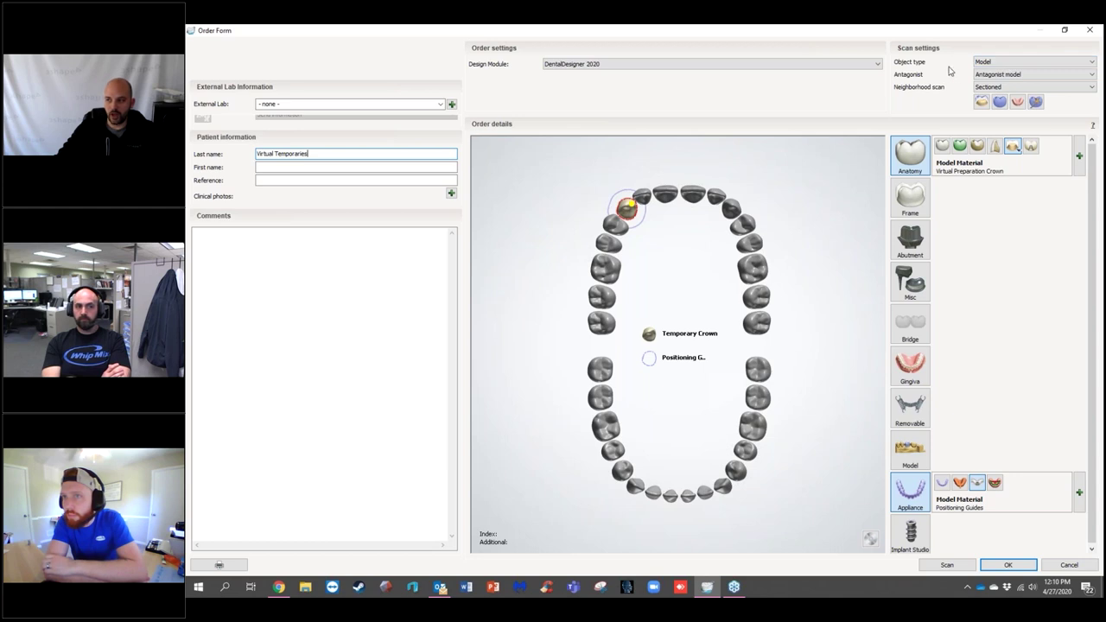
Step: Set the neighborhood scan to Unsectioned and start scanning the order
left_click(1002, 86)
left_click(994, 105)
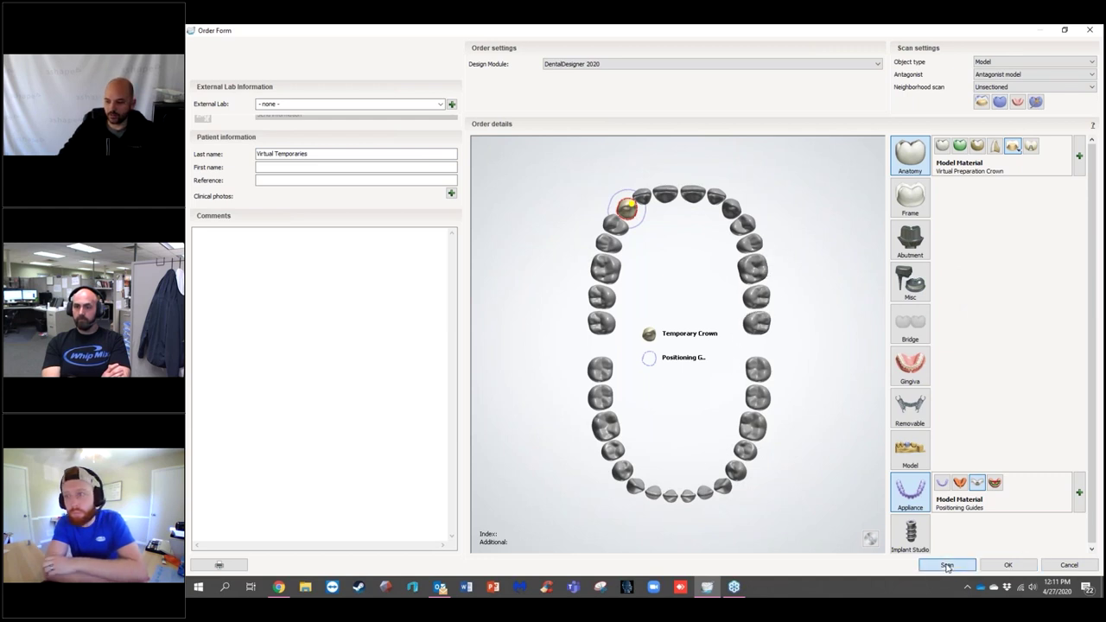
left_click(1004, 564)
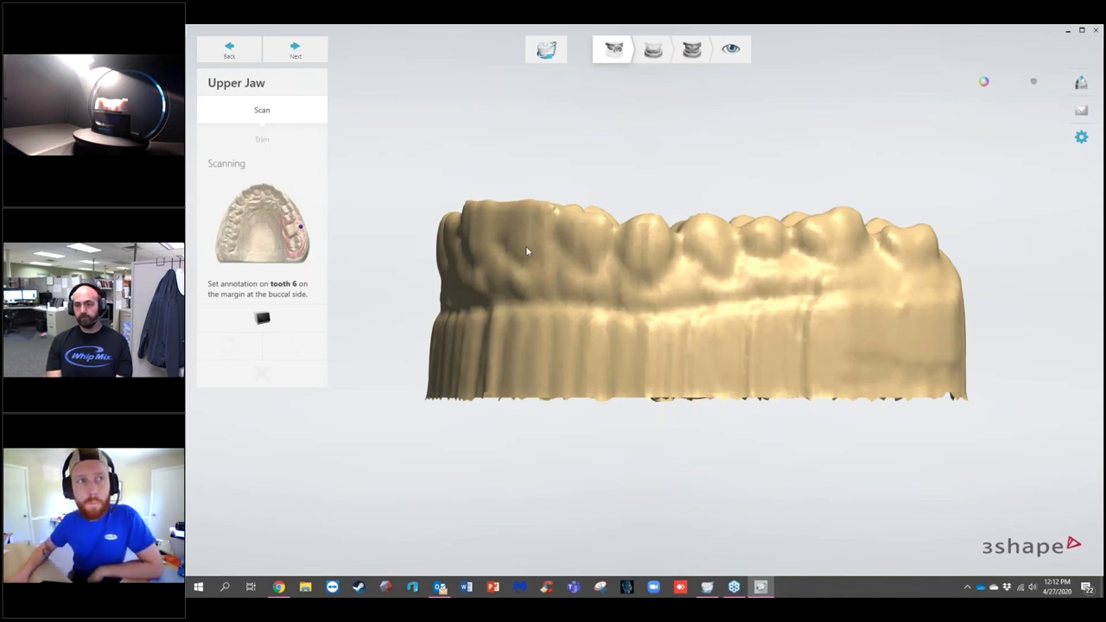
Step: Place the tooth 6 annotation on the buccal margin of the upper jaw scan
right_click_drag(712, 283, 271, 400)
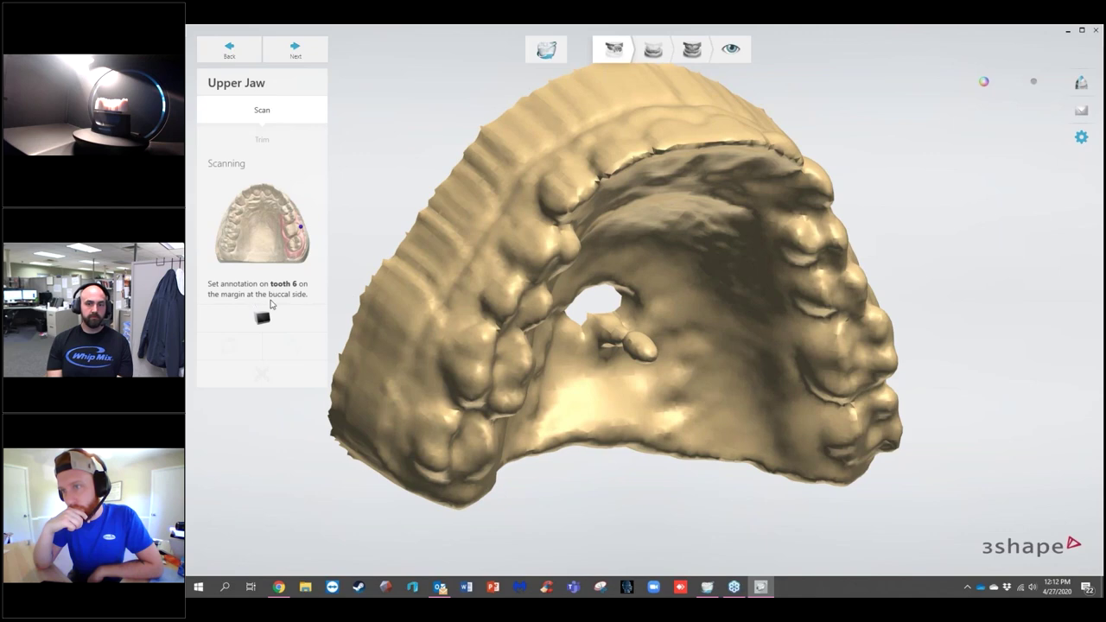
right_click_drag(454, 270, 665, 284)
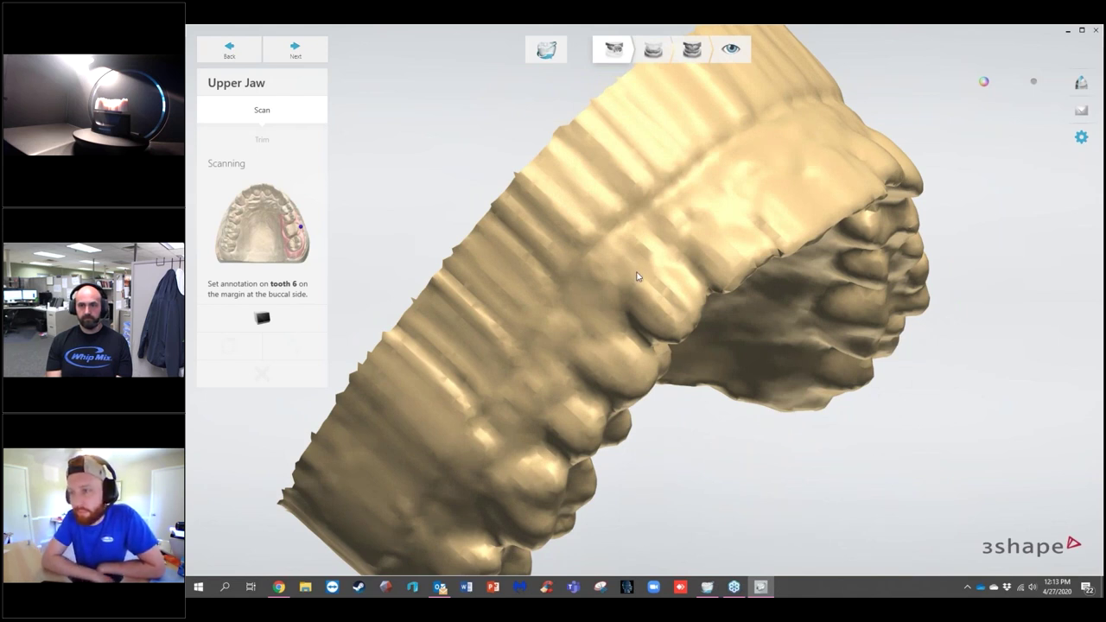
left_click(637, 276)
Step: Mark the teeth along the upper arch, then extend the area of interest to the entire upper jaw scan
mouse_move(521, 204)
left_mouse_down()
mouse_move(482, 237)
mouse_move(448, 410)
mouse_move(424, 392)
mouse_move(414, 406)
mouse_move(518, 257)
mouse_move(605, 208)
mouse_move(691, 185)
mouse_move(822, 295)
left_mouse_up()
left_click(883, 395)
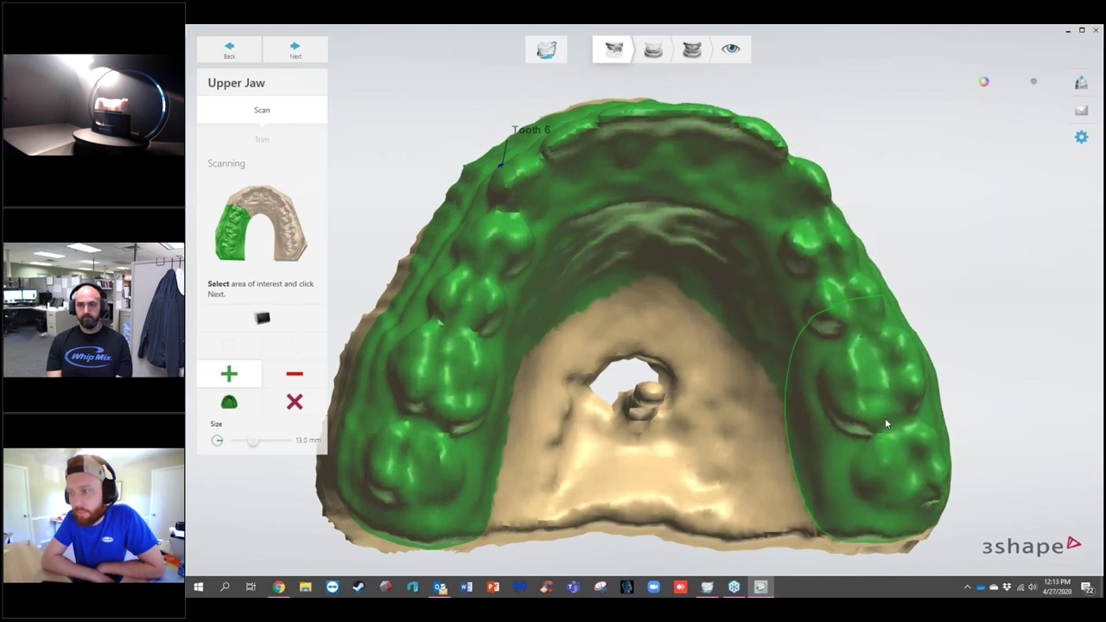
left_click(507, 309)
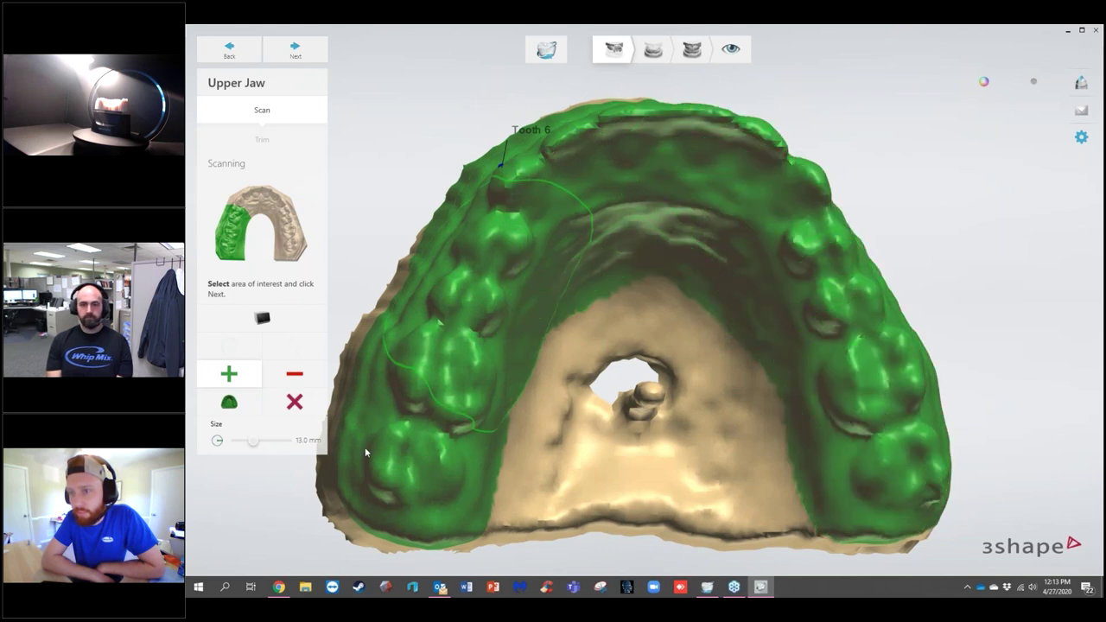
left_click(229, 404)
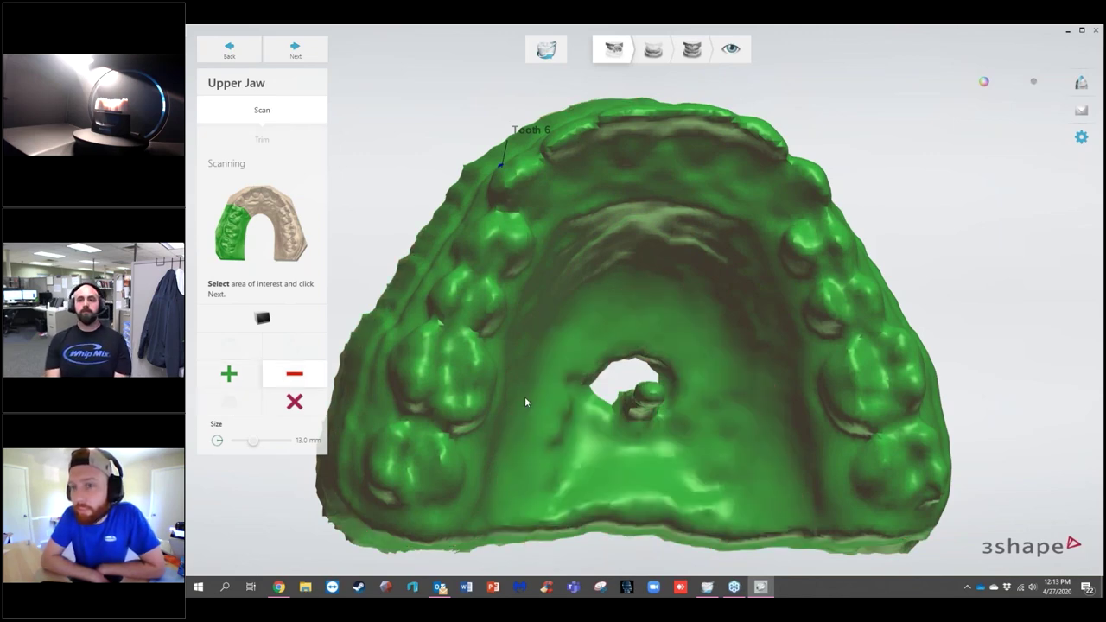
Step: Clear the upper jaw's area of interest and repaint it along the teeth of the whole arch with a 13.0 mm brush
mouse_move(651, 274)
right_mouse_down()
mouse_move(657, 323)
mouse_move(636, 223)
mouse_move(658, 303)
mouse_move(661, 271)
right_mouse_up()
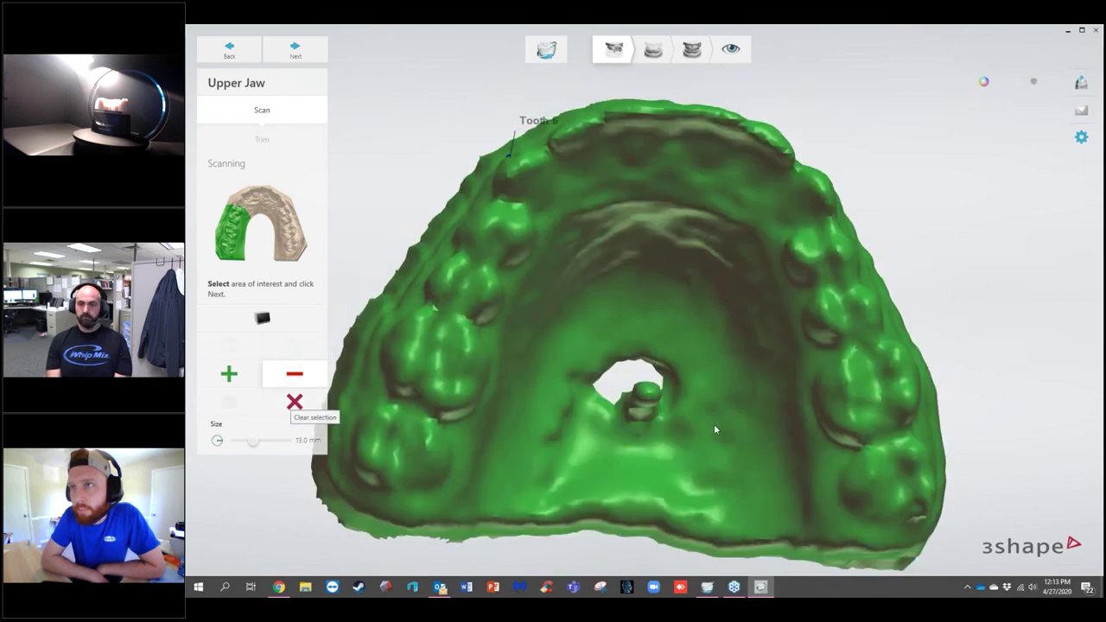
left_click(296, 404)
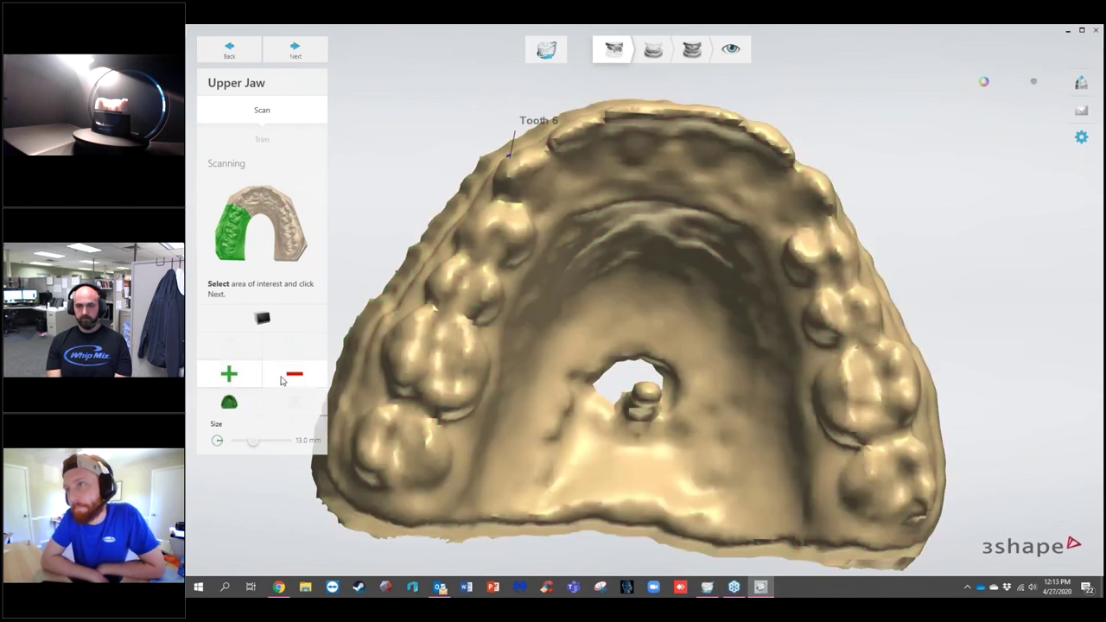
left_click(228, 373)
mouse_move(354, 499)
left_mouse_down()
mouse_move(422, 322)
mouse_move(636, 158)
mouse_move(829, 311)
mouse_move(877, 450)
left_mouse_up()
Step: Remove the upper base surface along the front from the area of interest with a 4.00 mm brush and start the detailed scan
right_click_drag(485, 306, 415, 336)
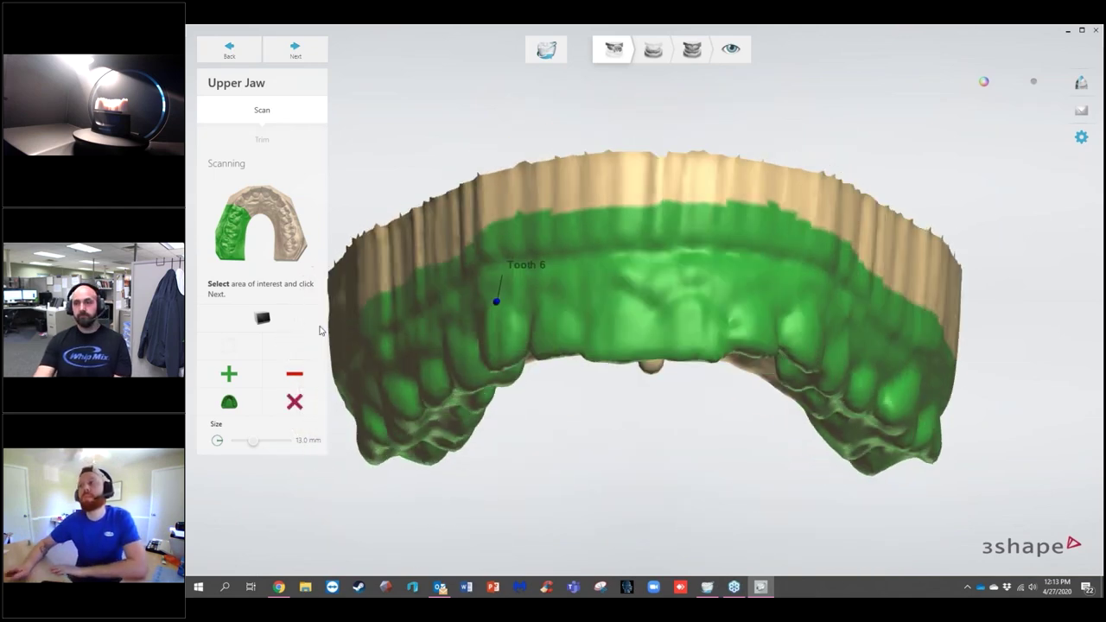
left_click(294, 376)
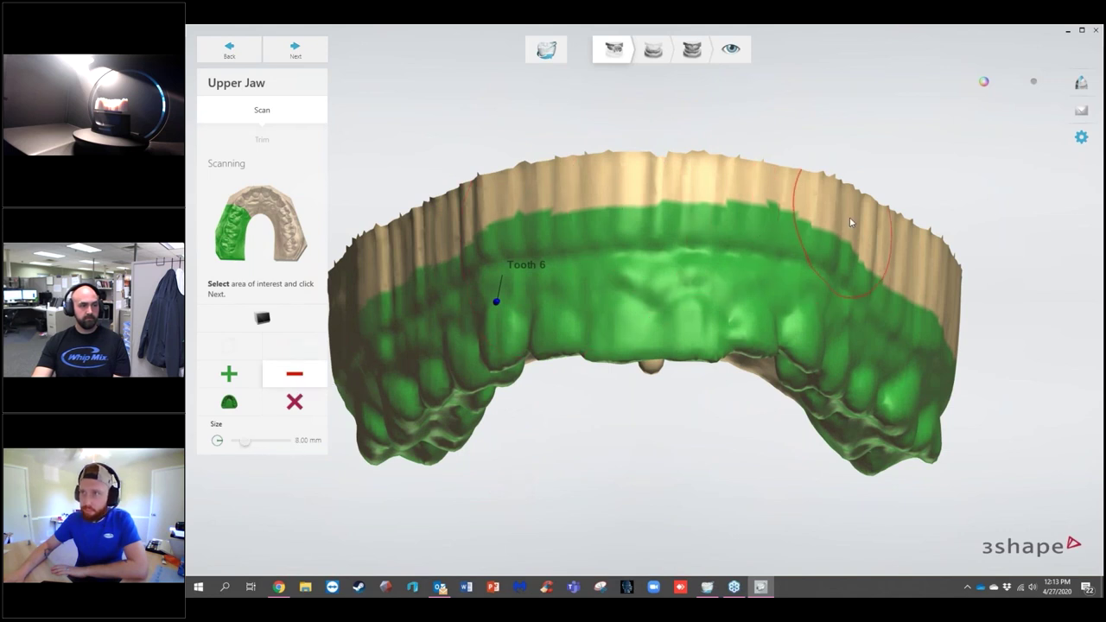
mouse_move(869, 253)
left_mouse_down()
mouse_move(851, 229)
mouse_move(760, 211)
mouse_move(518, 200)
left_mouse_up()
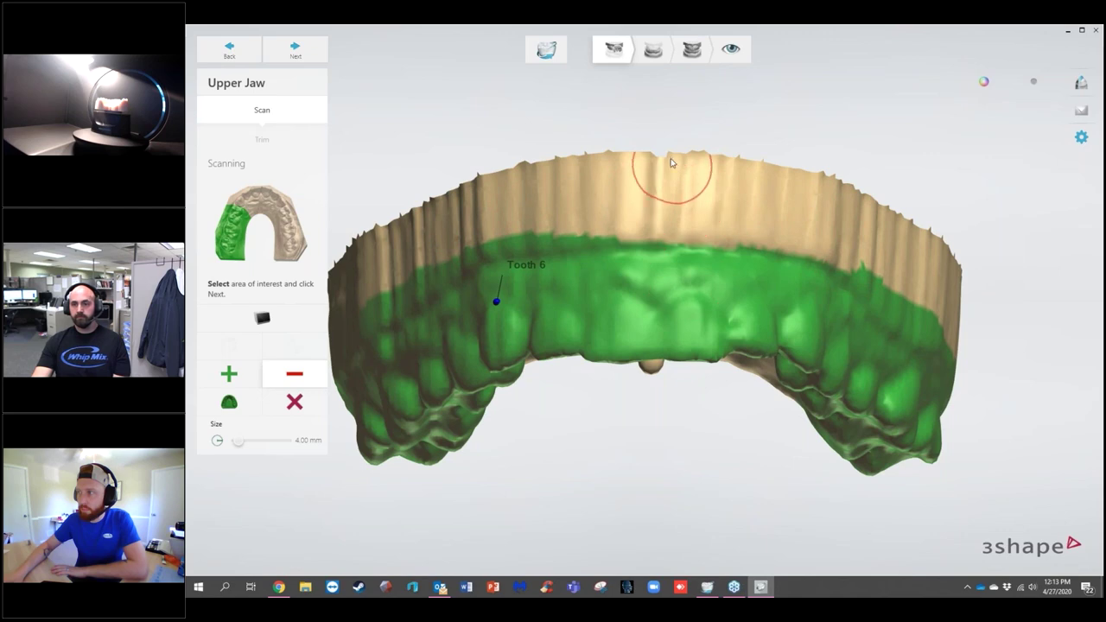
right_click_drag(672, 179, 676, 81)
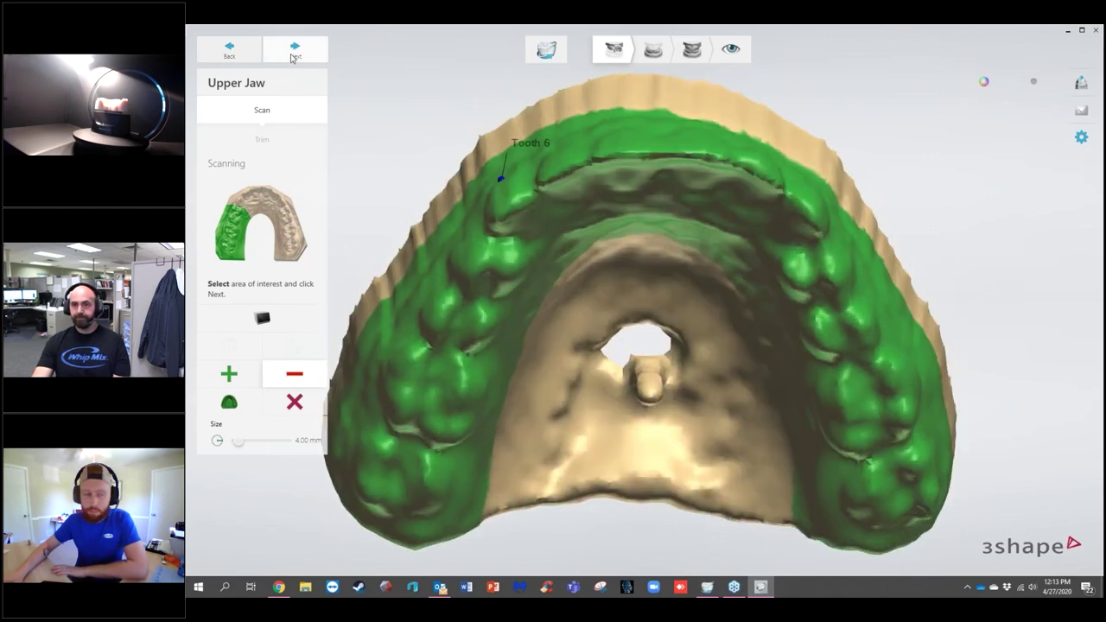
left_click(288, 50)
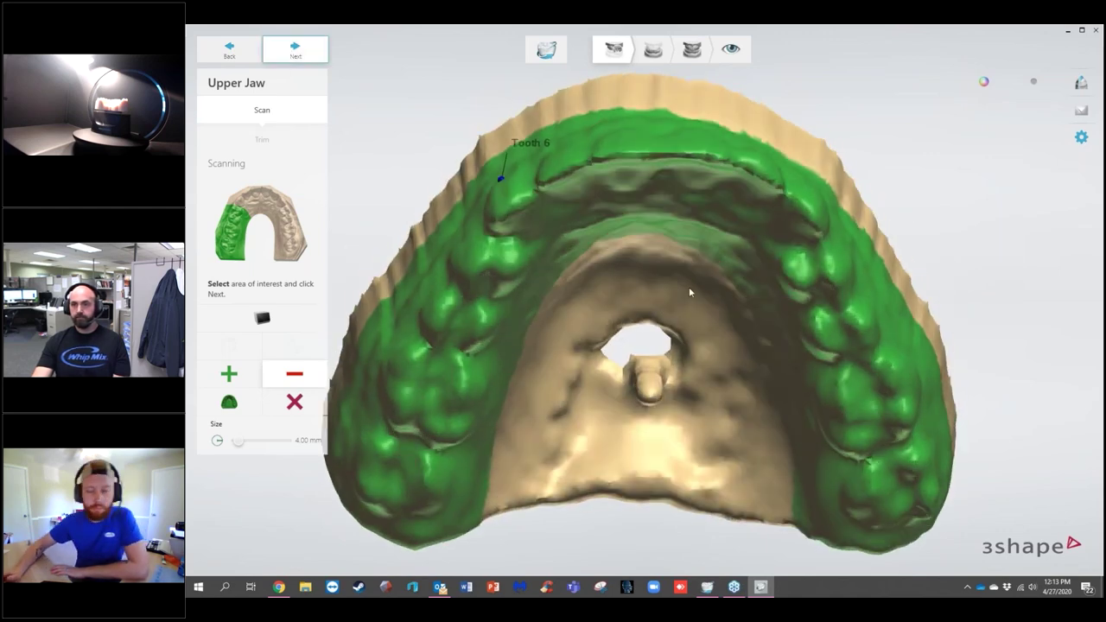
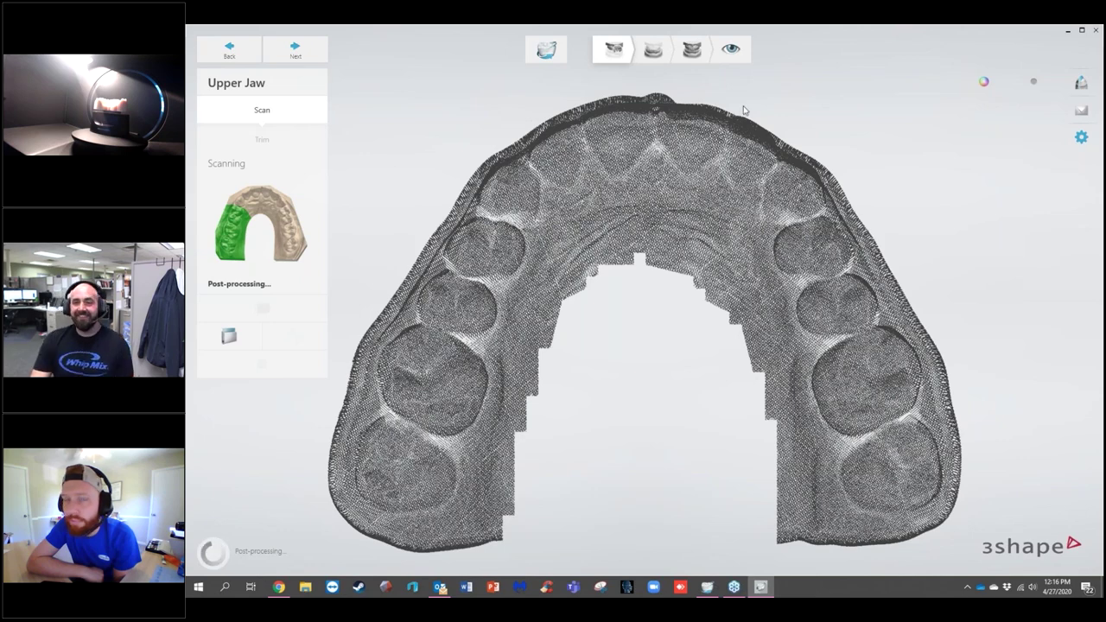
Step: Examine the upper jaw's point cloud from the occlusal and back sides and close up during post-processing
right_click_drag(726, 107, 742, 211)
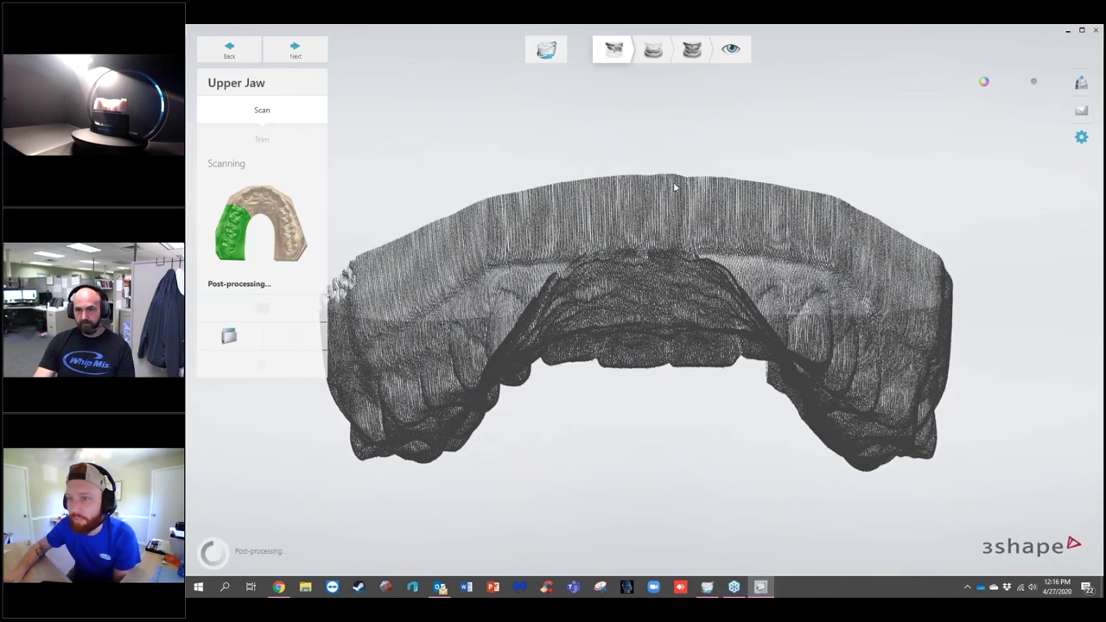
mouse_move(675, 248)
right_mouse_down()
mouse_move(673, 100)
mouse_move(673, 236)
right_mouse_up()
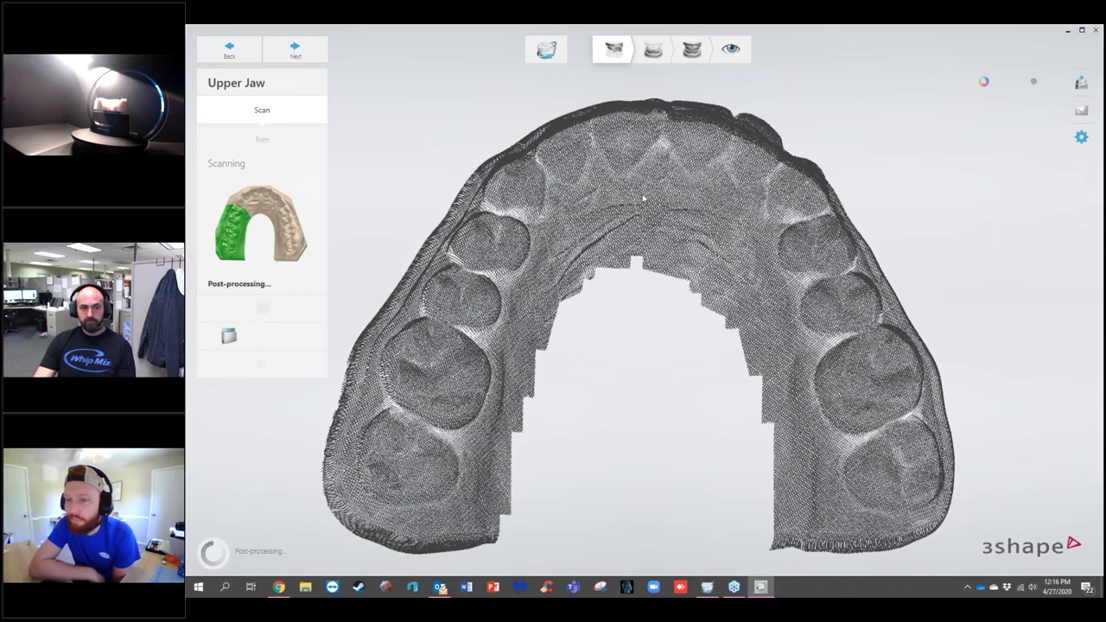
scroll(555, 236, "up", 2)
scroll(542, 234, "up", 8)
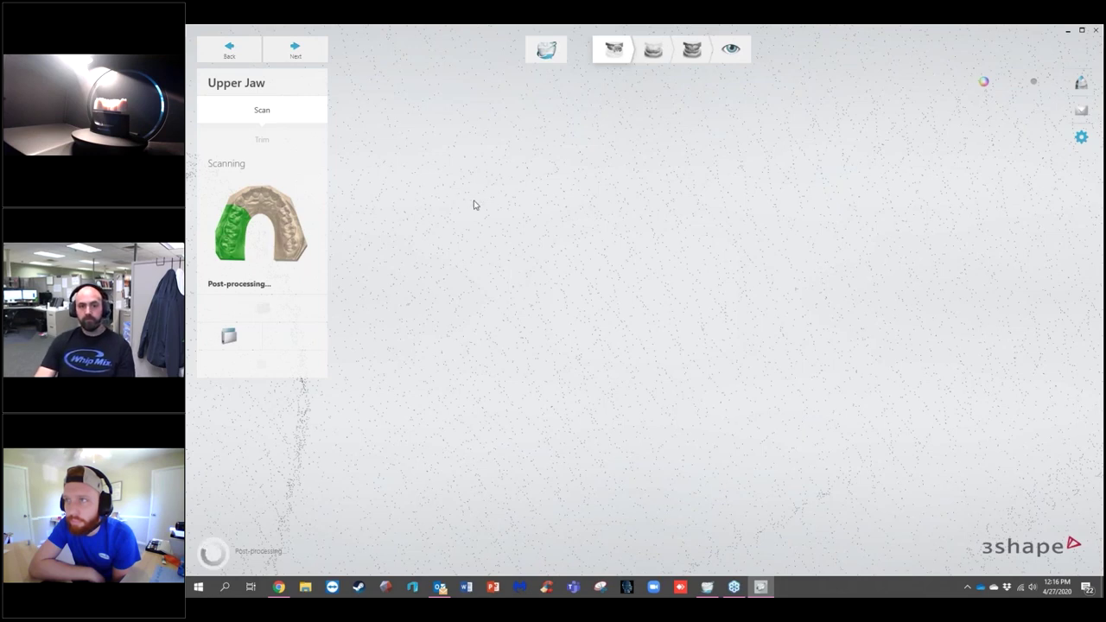
scroll(474, 205, "down", 3)
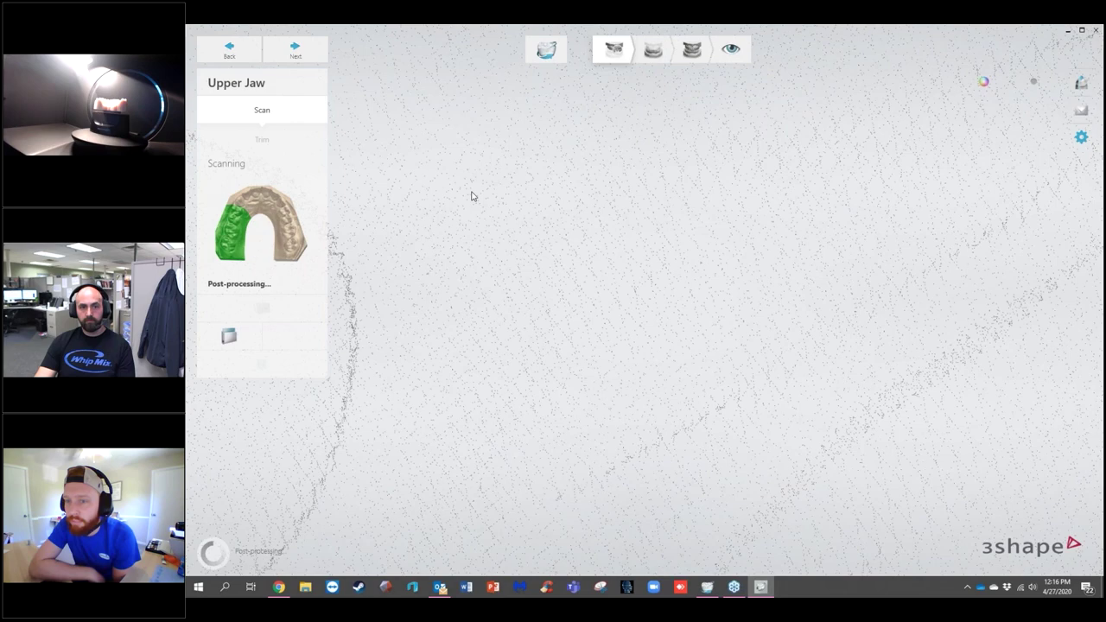
scroll(472, 198, "down", 2)
scroll(471, 201, "down", 5)
right_click_drag(548, 247, 559, 329)
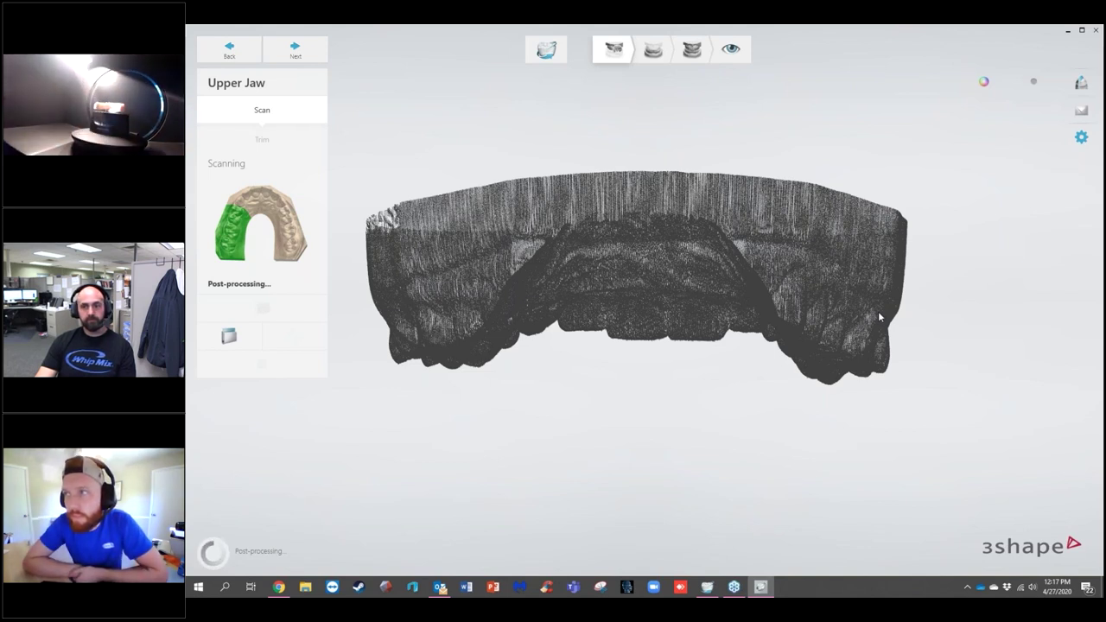
Step: Switch to the lower jaw stage and start its scan
left_click(653, 54)
left_click(295, 49)
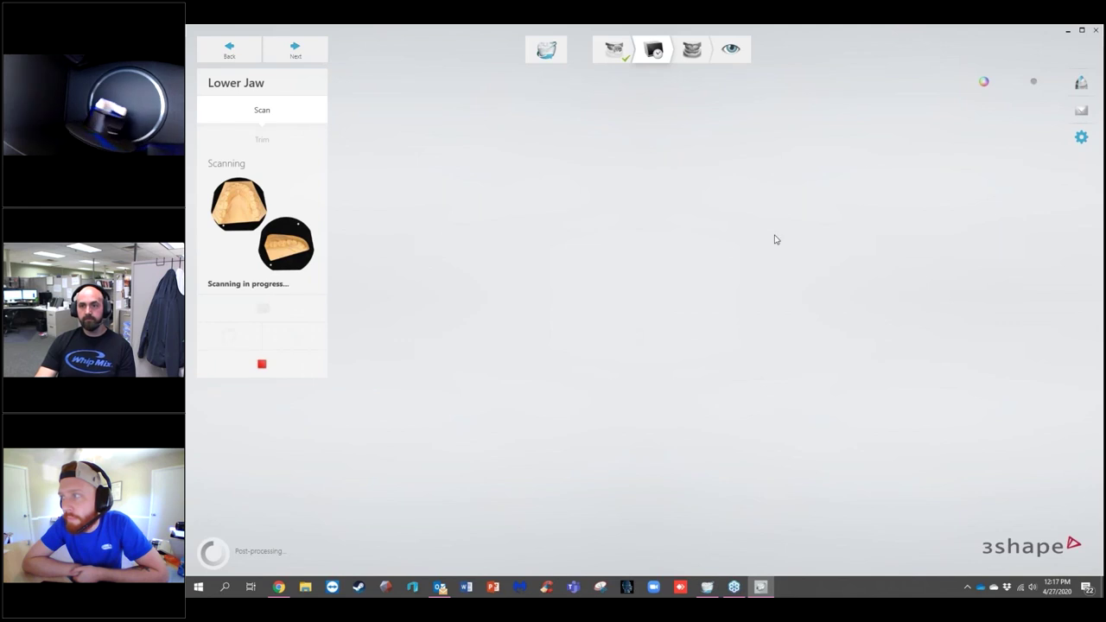
Step: Return to the upper jaw scan and move the tooth 6 annotation onto the tooth's buccal gingival margin
left_click(615, 52)
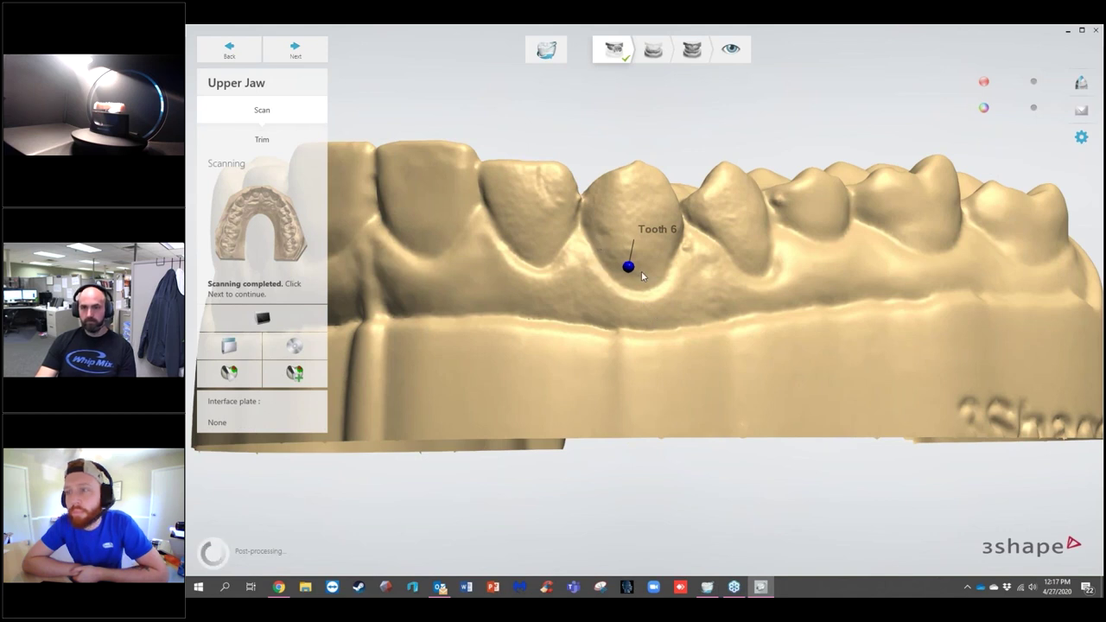
left_click_drag(629, 269, 641, 290)
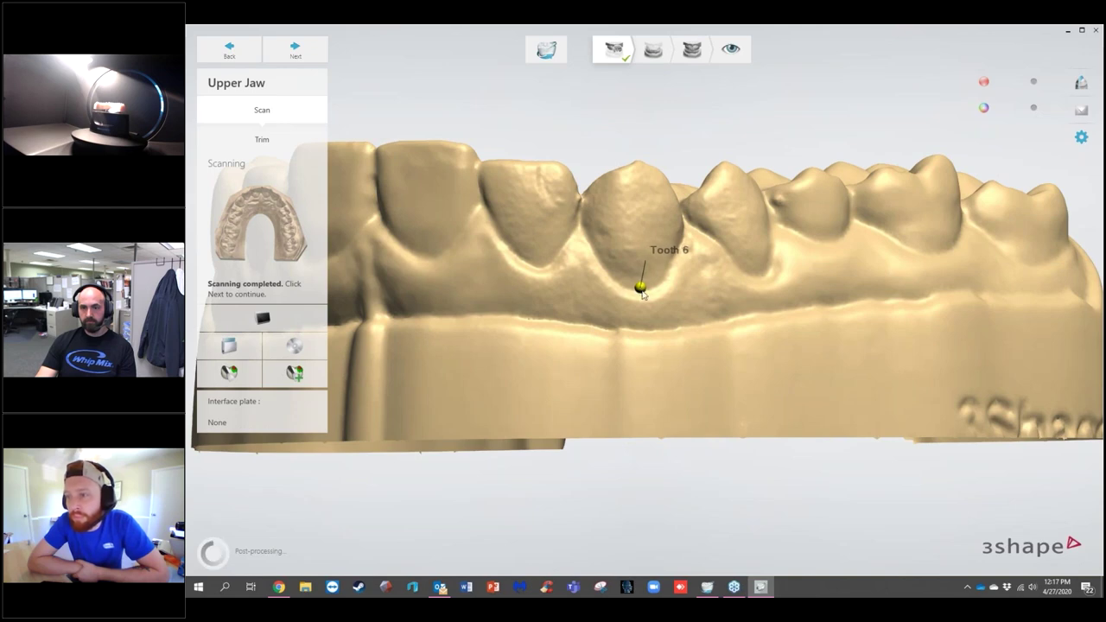
mouse_move(593, 449)
right_mouse_down()
mouse_move(798, 403)
mouse_move(482, 454)
mouse_move(471, 490)
mouse_move(483, 536)
mouse_move(402, 560)
mouse_move(452, 513)
mouse_move(503, 548)
mouse_move(435, 547)
mouse_move(386, 497)
mouse_move(432, 544)
right_mouse_up()
right_click_drag(523, 278, 593, 253)
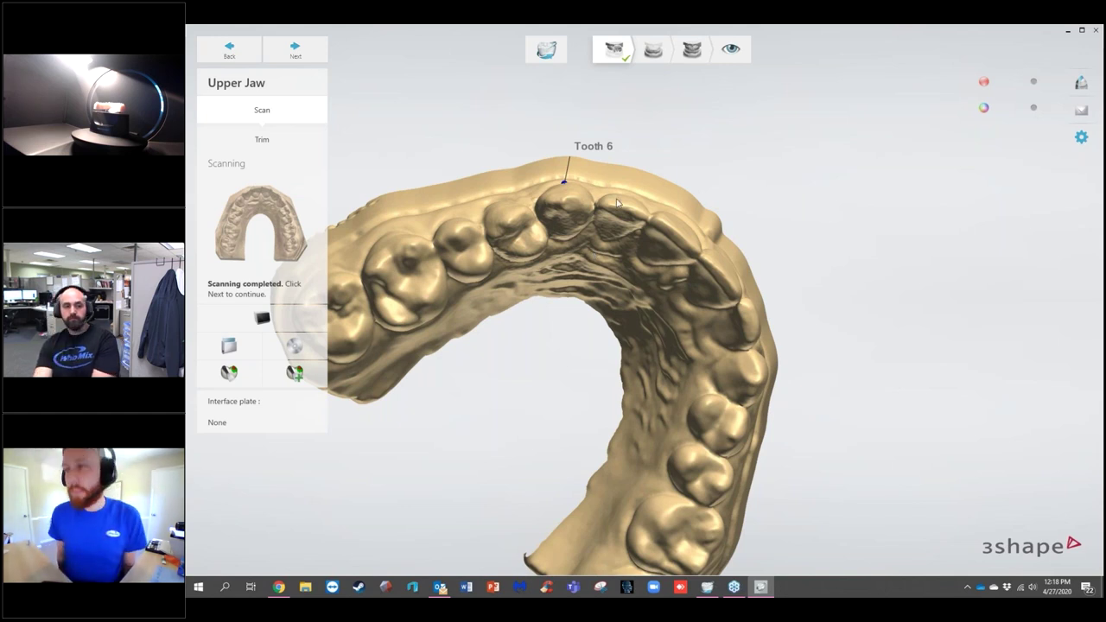
Step: Return to the lower jaw and erase the base surface around the outside of the arch from the area of interest with a 4.00 mm brush
left_click(655, 52)
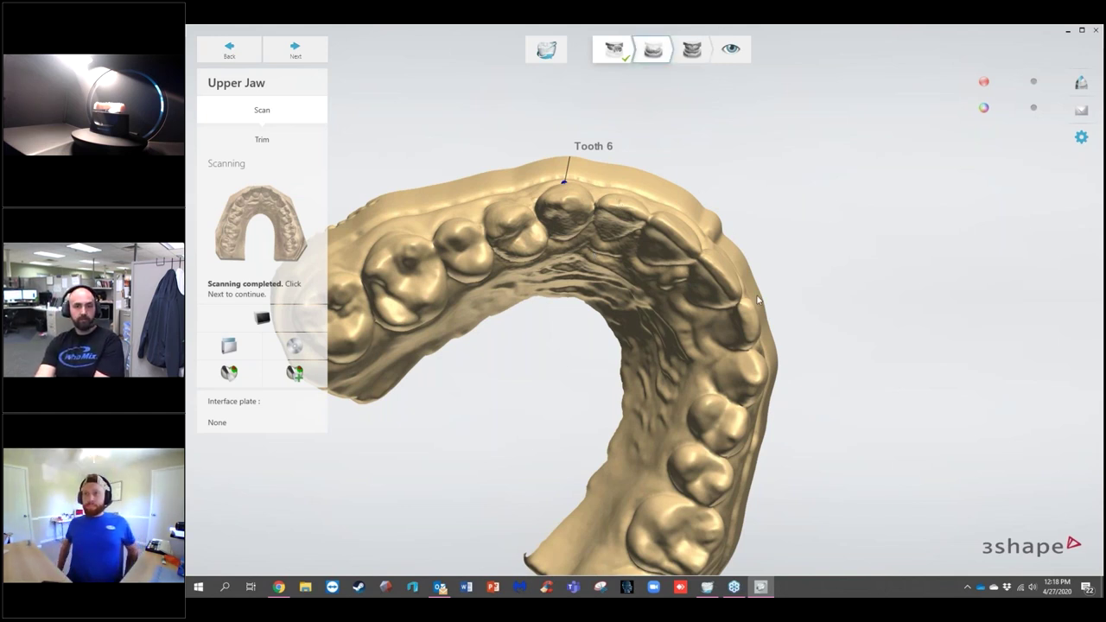
right_click_drag(697, 466, 472, 361)
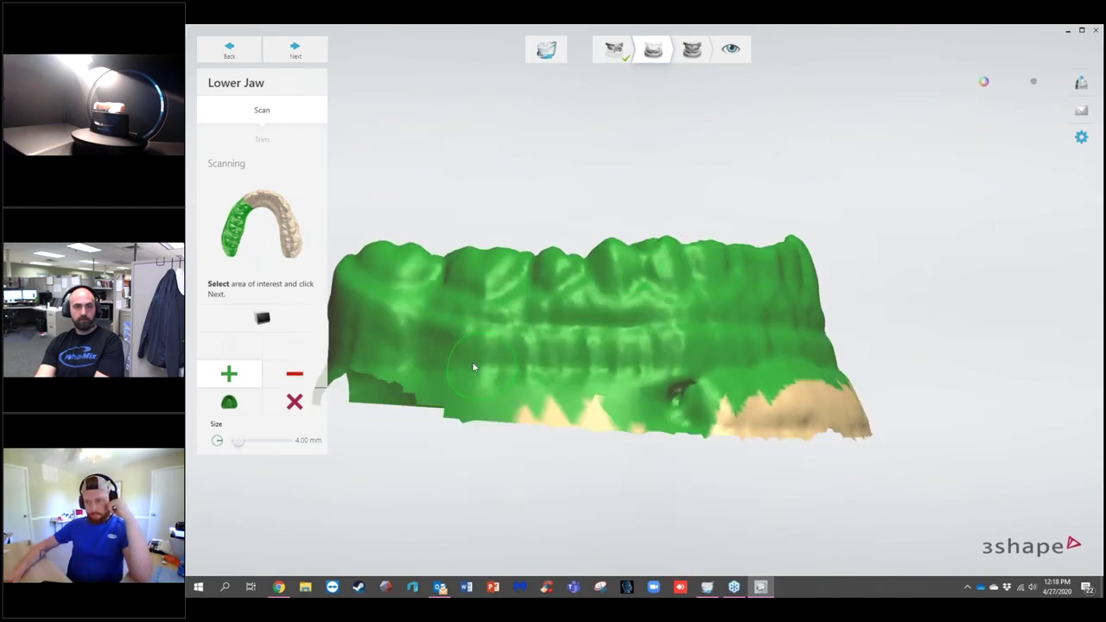
left_click(293, 373)
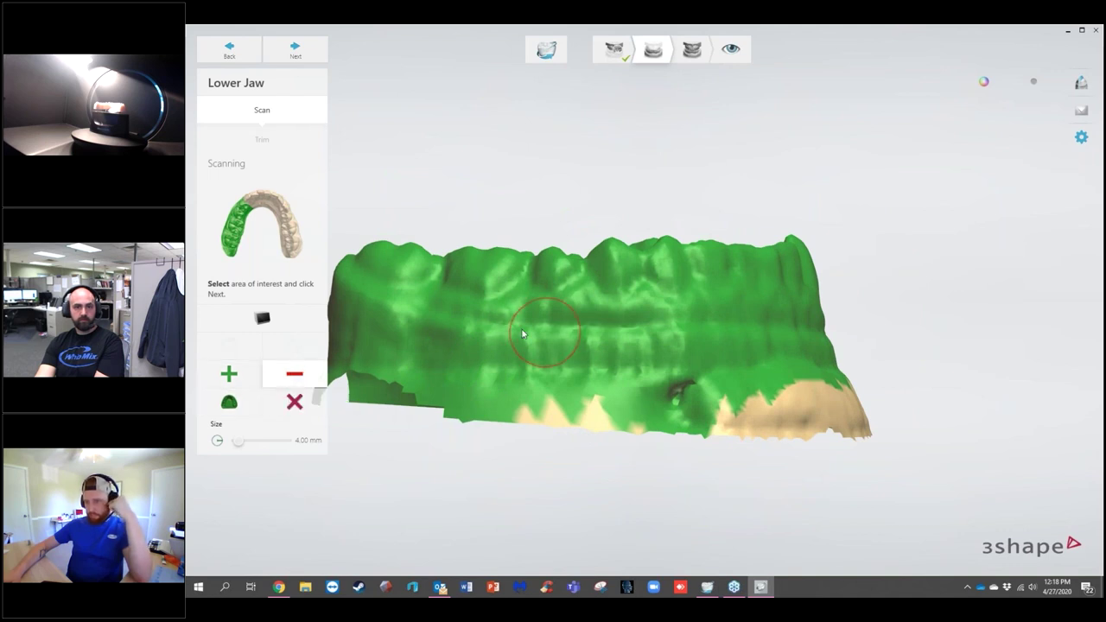
mouse_move(385, 350)
left_mouse_down()
mouse_move(378, 359)
mouse_move(399, 328)
mouse_move(459, 354)
left_mouse_up()
mouse_move(561, 370)
left_mouse_down()
mouse_move(596, 367)
mouse_move(413, 325)
mouse_move(560, 365)
mouse_move(704, 370)
mouse_move(513, 347)
mouse_move(714, 367)
mouse_move(722, 383)
mouse_move(665, 378)
mouse_move(777, 354)
mouse_move(696, 350)
mouse_move(822, 370)
left_mouse_up()
right_click_drag(822, 370, 657, 360)
mouse_move(657, 360)
left_mouse_down()
mouse_move(800, 356)
mouse_move(1003, 322)
mouse_move(972, 357)
mouse_move(851, 375)
mouse_move(921, 369)
left_mouse_up()
mouse_move(921, 369)
right_mouse_down()
mouse_move(832, 330)
mouse_move(749, 370)
right_mouse_up()
mouse_move(749, 373)
left_mouse_down()
mouse_move(833, 348)
mouse_move(809, 400)
mouse_move(784, 398)
mouse_move(823, 313)
mouse_move(786, 345)
left_mouse_up()
mouse_move(921, 358)
right_mouse_down()
mouse_move(866, 366)
mouse_move(925, 372)
mouse_move(920, 358)
right_mouse_up()
mouse_move(920, 358)
left_mouse_down()
mouse_move(894, 354)
mouse_move(913, 334)
mouse_move(977, 311)
left_mouse_up()
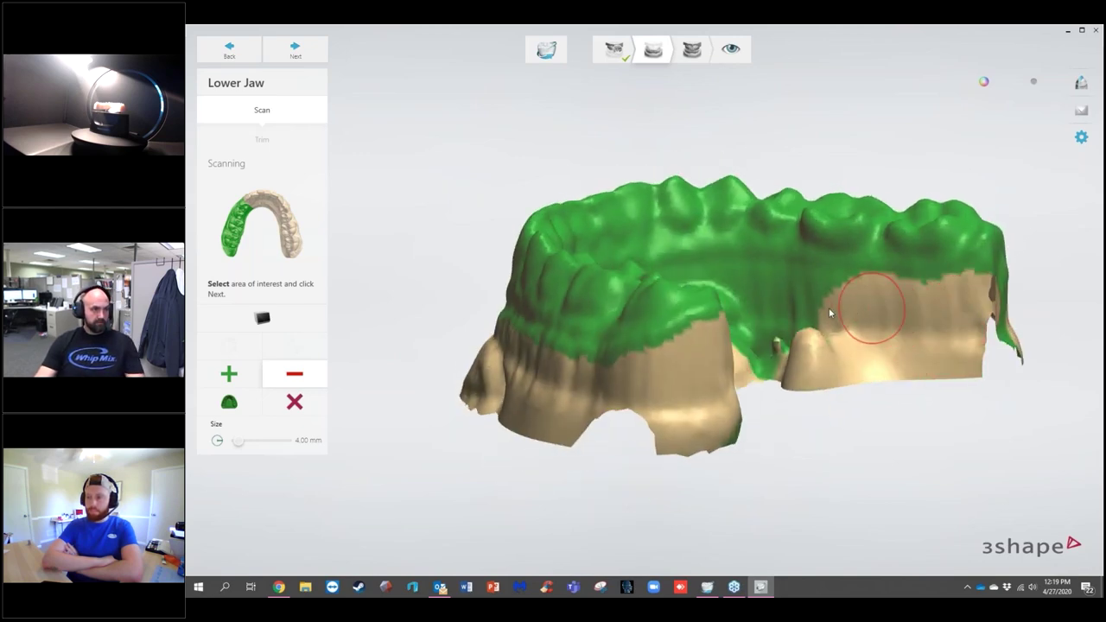
Step: Erase the surface on the inner side of the lower arch from the area of interest and start the detailed lower jaw scan
mouse_move(760, 302)
right_mouse_down()
mouse_move(693, 312)
mouse_move(788, 290)
right_mouse_up()
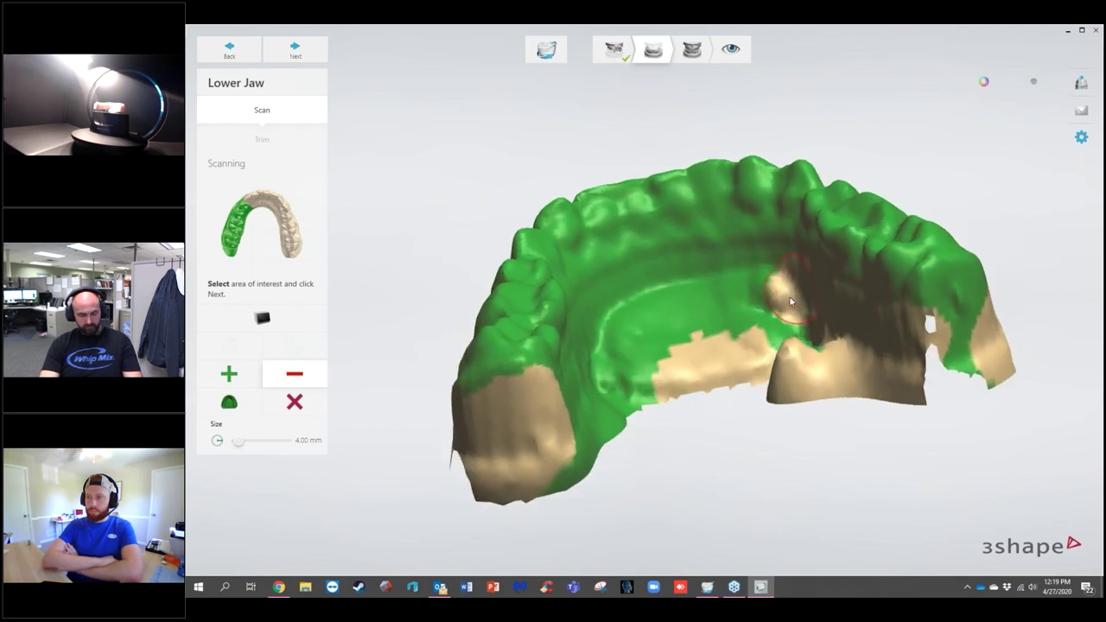
left_click_drag(757, 285, 704, 294)
mouse_move(645, 312)
left_mouse_down()
mouse_move(582, 360)
mouse_move(615, 343)
mouse_move(552, 417)
mouse_move(555, 399)
mouse_move(505, 441)
mouse_move(521, 491)
mouse_move(725, 329)
mouse_move(788, 352)
left_mouse_up()
mouse_move(788, 353)
right_mouse_down()
mouse_move(929, 328)
mouse_move(966, 430)
right_mouse_up()
mouse_move(922, 408)
left_mouse_down()
mouse_move(964, 418)
mouse_move(931, 404)
mouse_move(970, 404)
mouse_move(961, 444)
left_mouse_up()
right_click_drag(960, 444, 801, 346)
right_click_drag(751, 429, 501, 399)
left_click(294, 50)
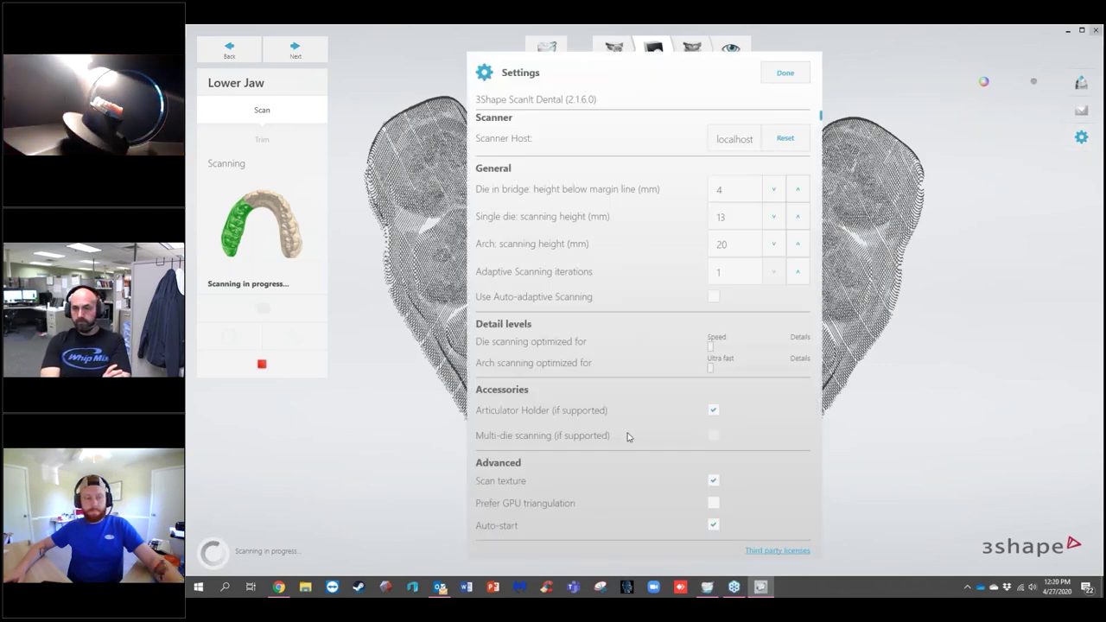
Step: Review the scanner settings for scanning heights, detail levels, accessories and advanced options, and close them
scroll(649, 338, "down", 2)
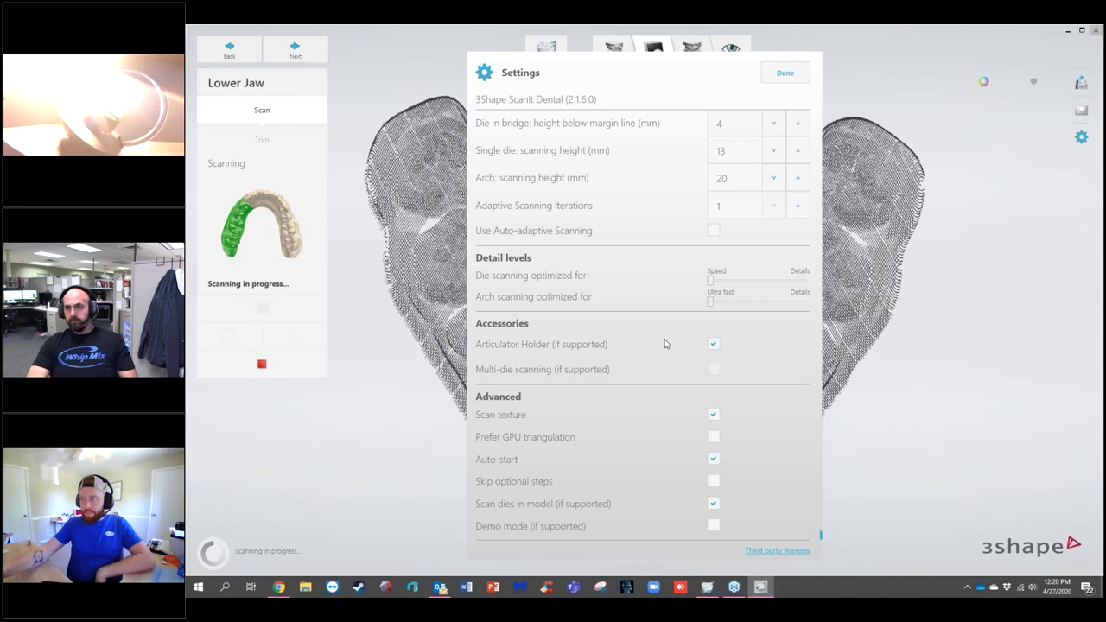
scroll(666, 350, "up", 1)
scroll(666, 355, "up", 1)
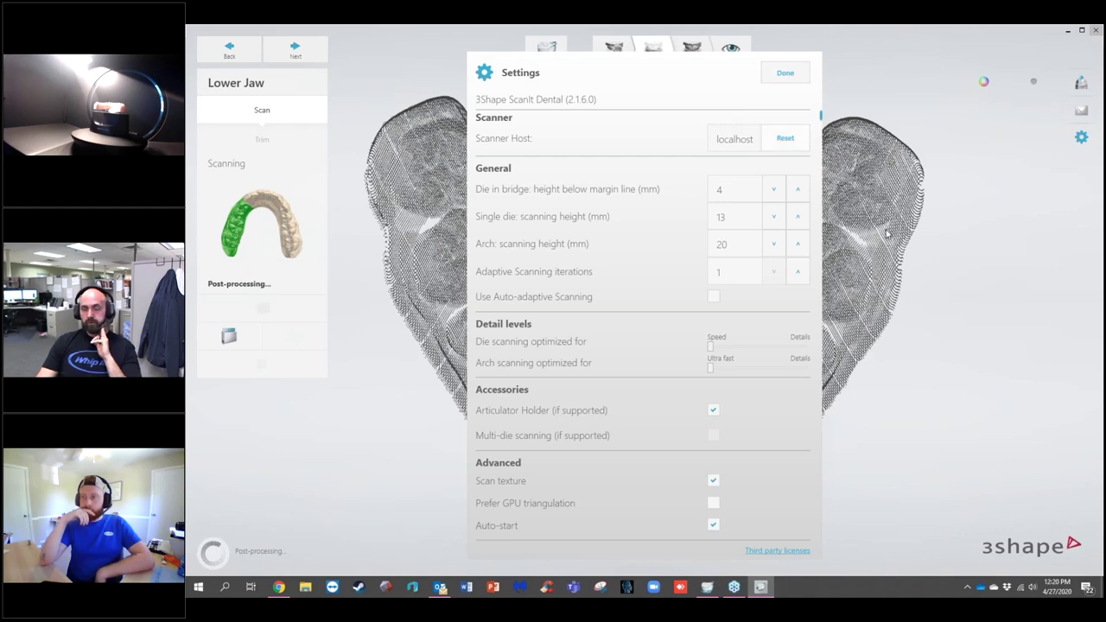
left_click(785, 74)
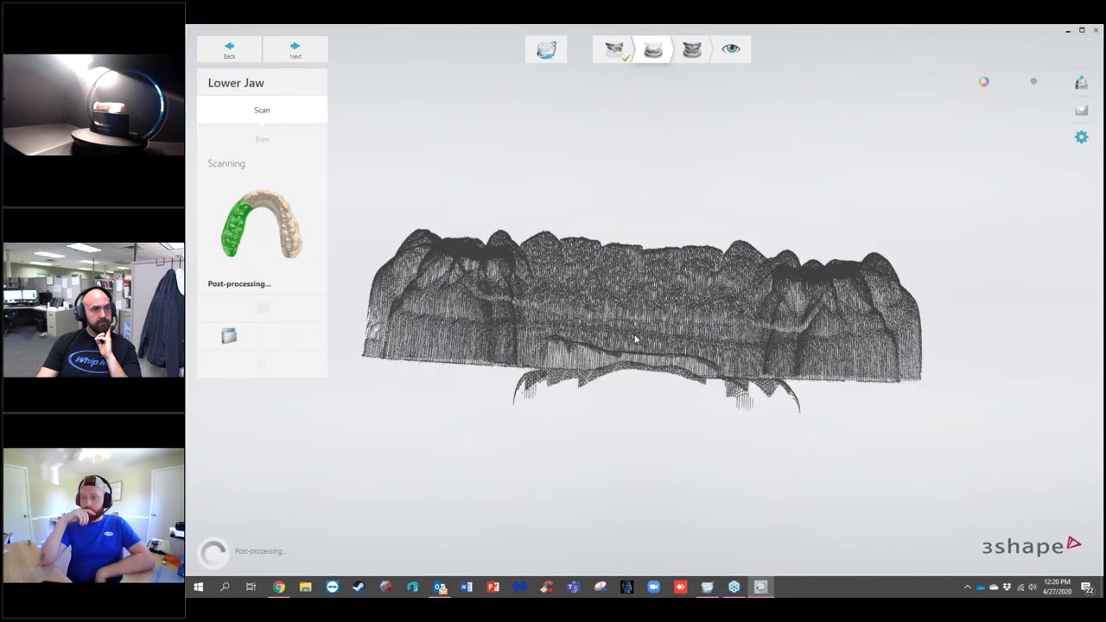
Step: Open the trimming stage for the completed lower jaw scan and continue to the occlusion scan
right_click_drag(642, 326, 613, 313)
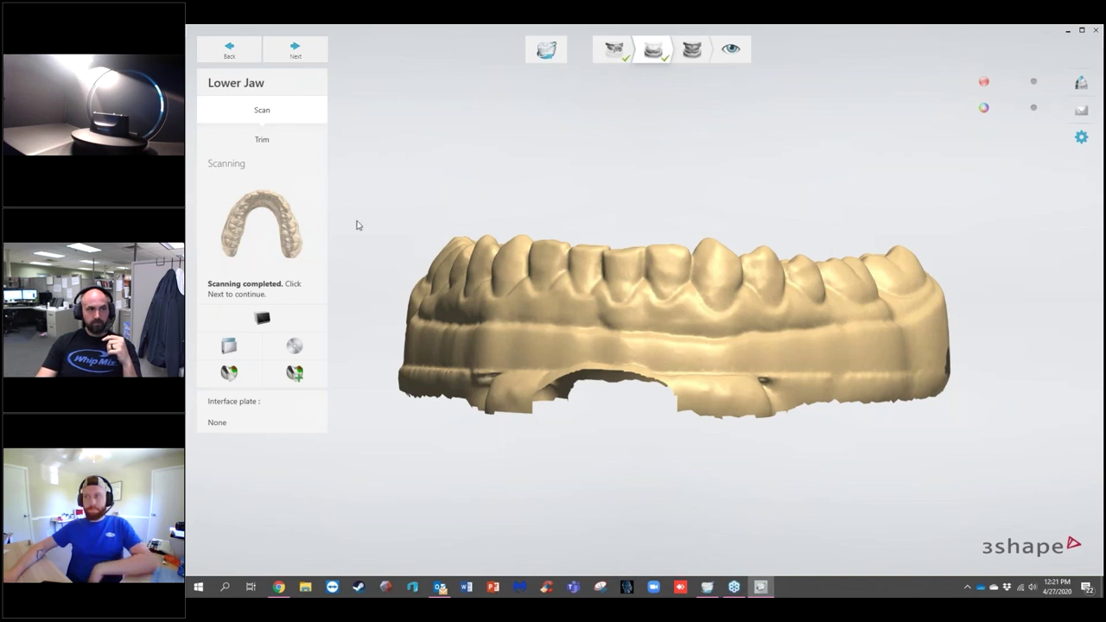
left_click(262, 140)
left_click_drag(339, 333, 737, 335)
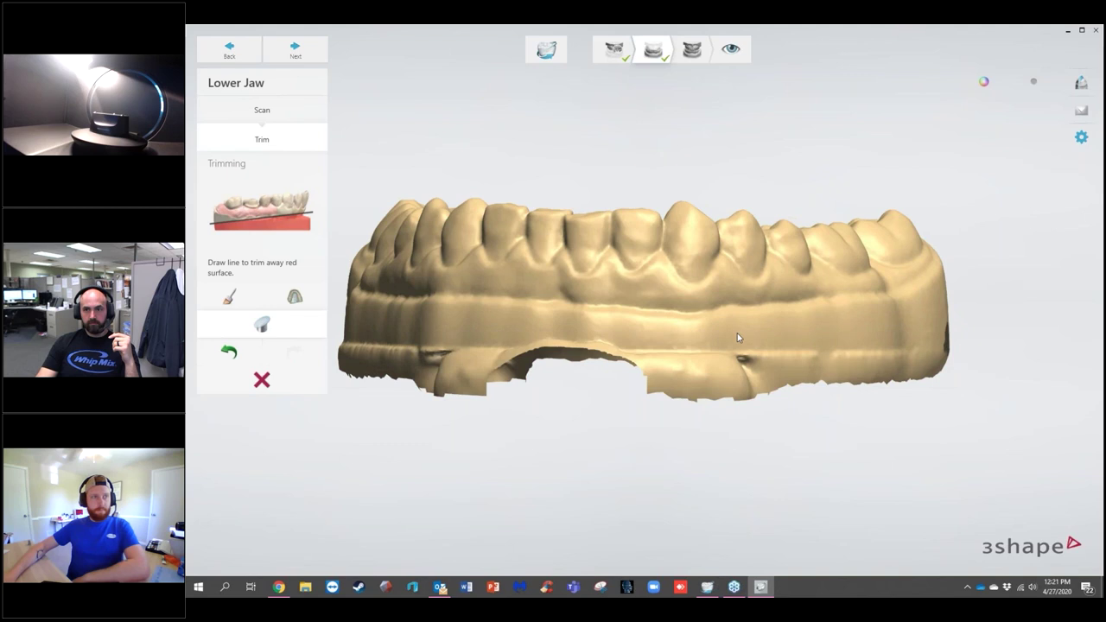
left_click(296, 50)
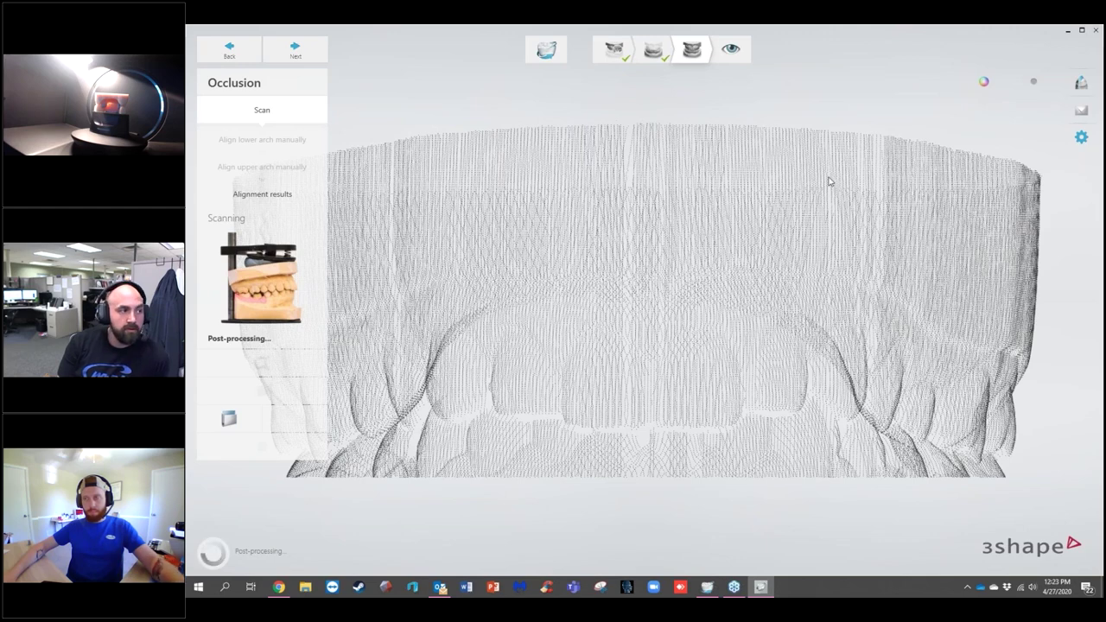
Step: Inspect the occlusion scan from the front and side, and open its alignment results, acknowledging the automatic alignment message
scroll(654, 295, "down", 3)
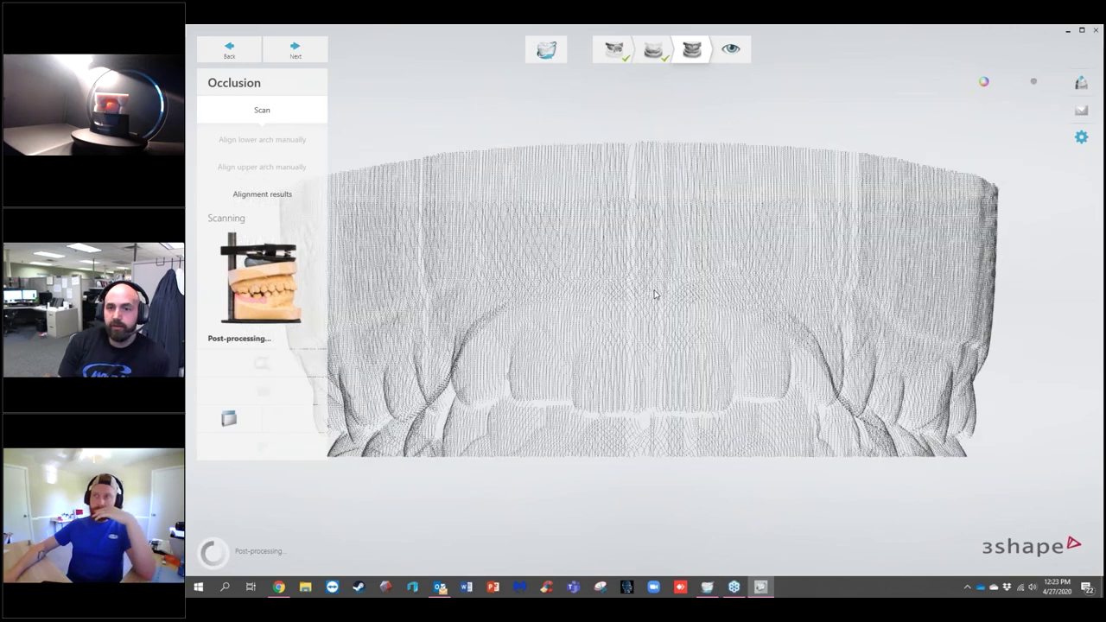
middle_click_drag(630, 327, 637, 245)
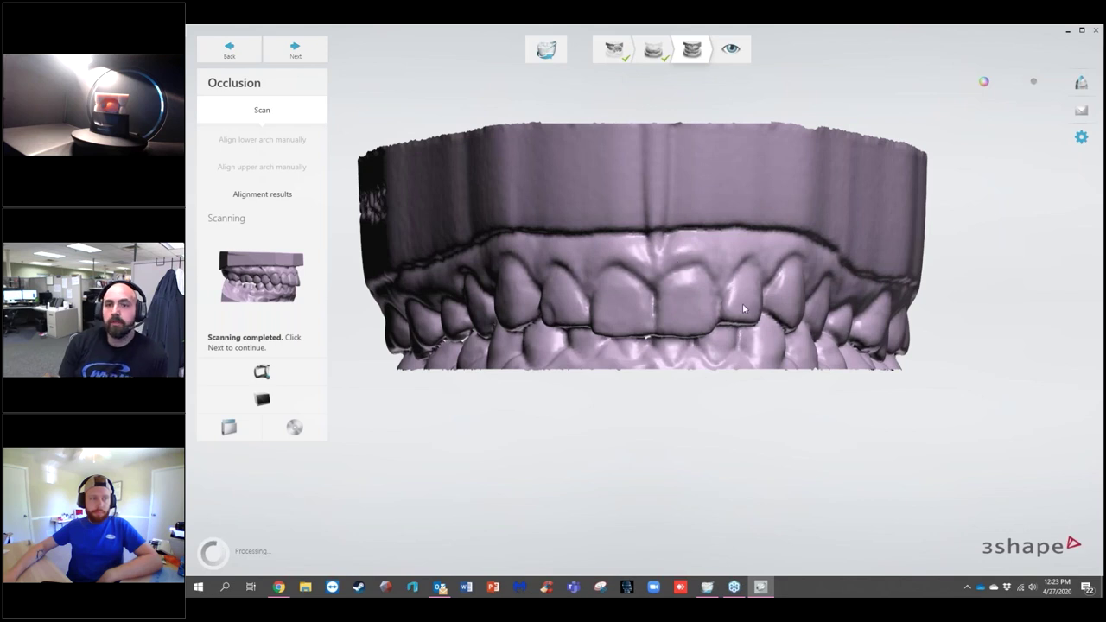
scroll(580, 289, "down", 3)
mouse_move(580, 289)
middle_mouse_down()
mouse_move(437, 245)
mouse_move(555, 248)
mouse_move(572, 276)
middle_mouse_up()
right_click_drag(574, 335, 428, 323)
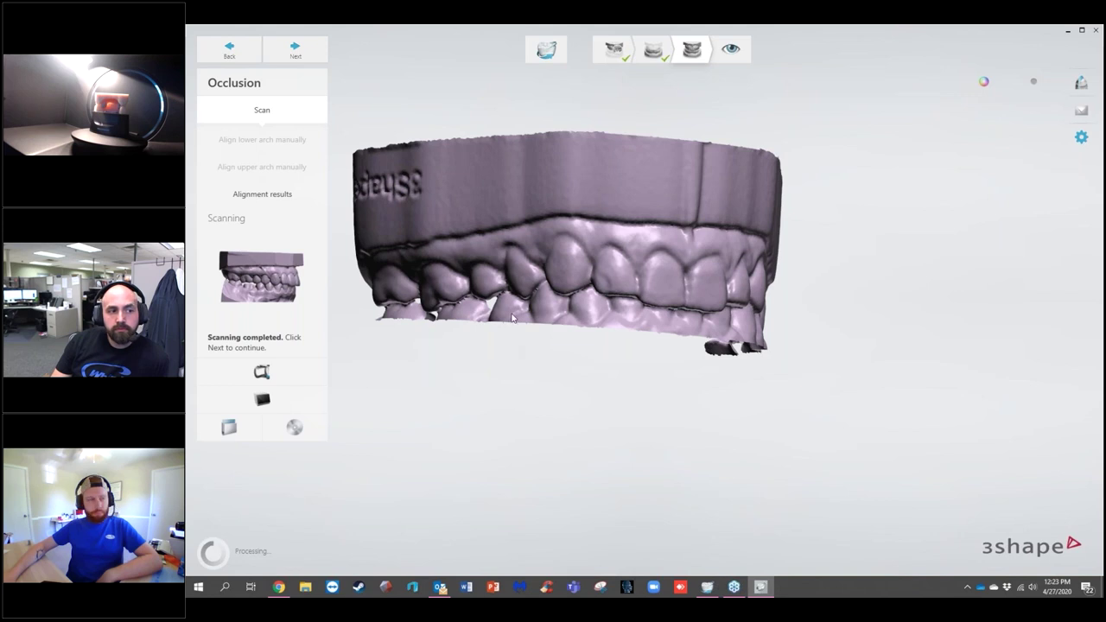
right_click_drag(521, 338, 519, 286)
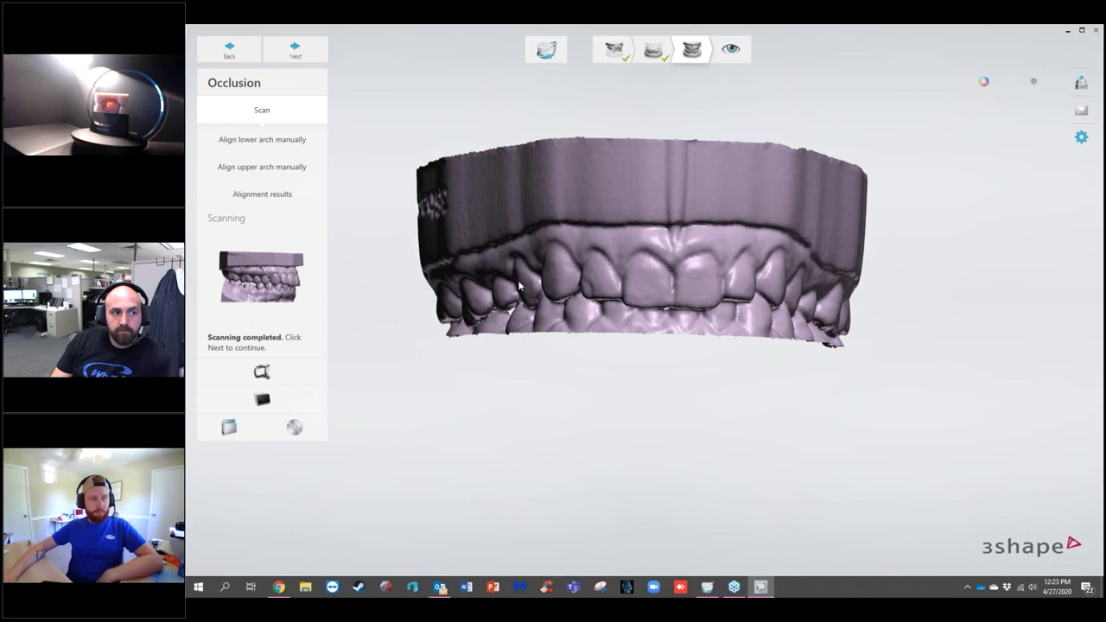
left_click(265, 194)
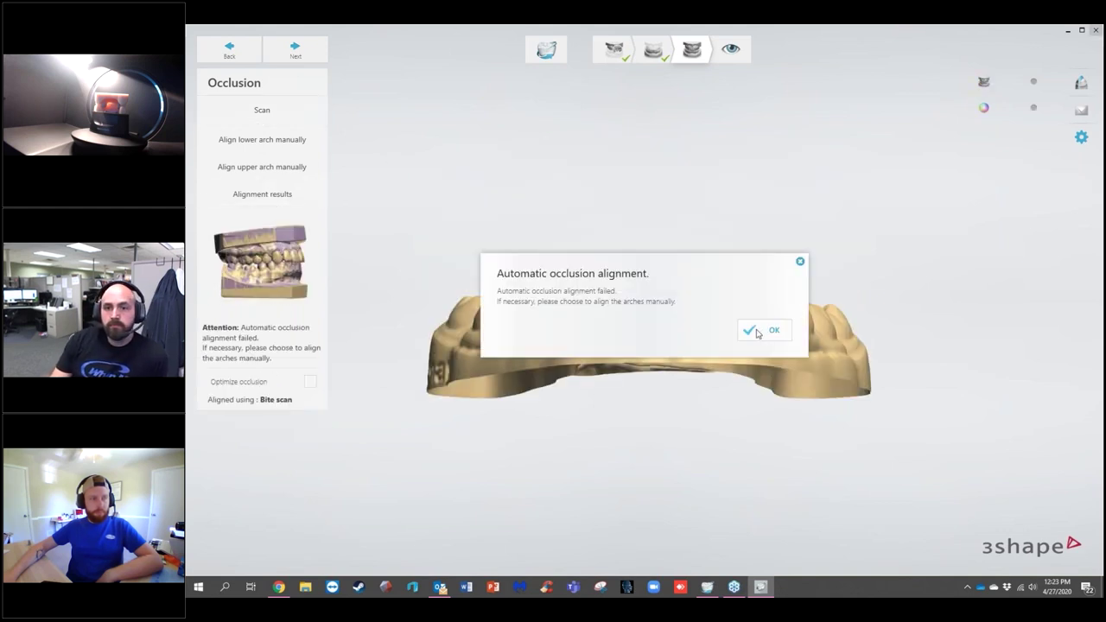
left_click(764, 333)
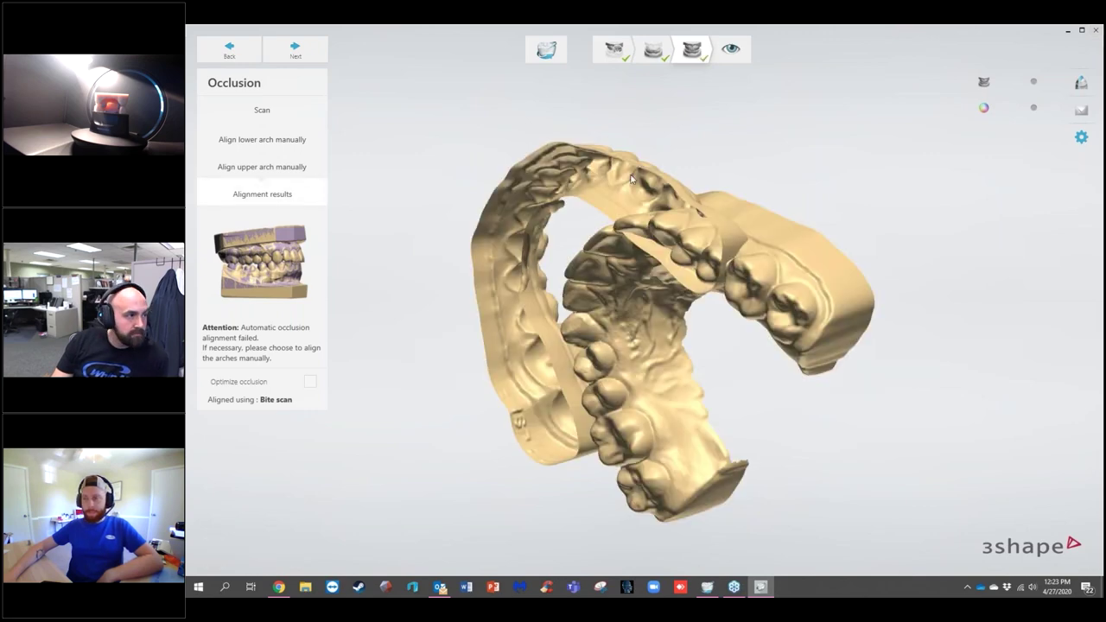
Step: Align the lower arch scan manually with the bite scan by one-point alignment, marking the same spot below the lower front teeth on both
left_click_drag(663, 318, 504, 196)
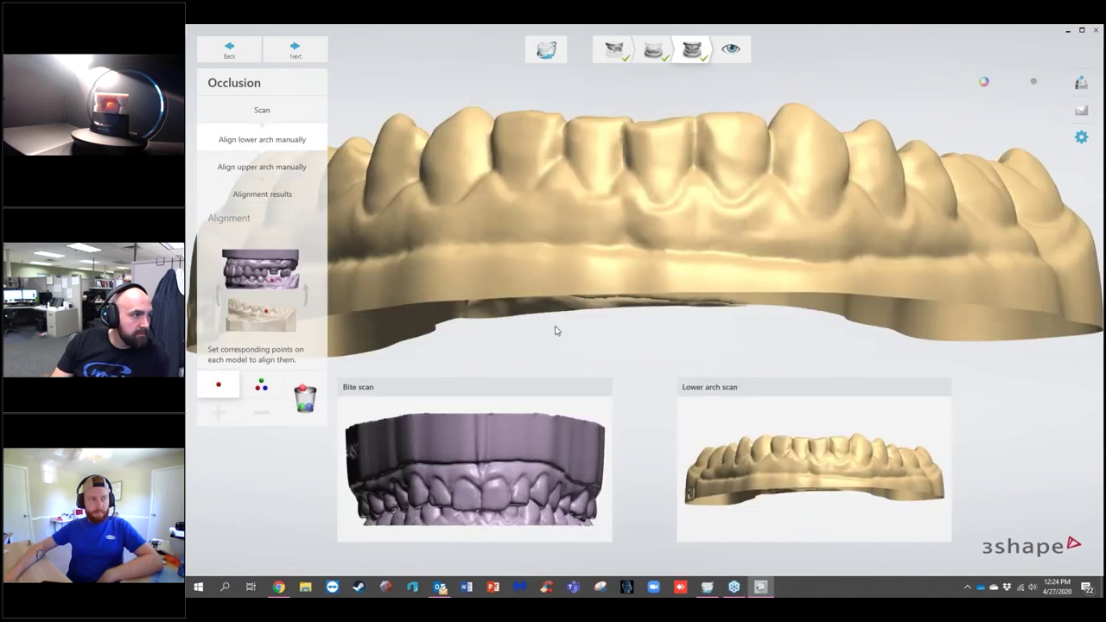
left_click_drag(492, 501, 596, 467)
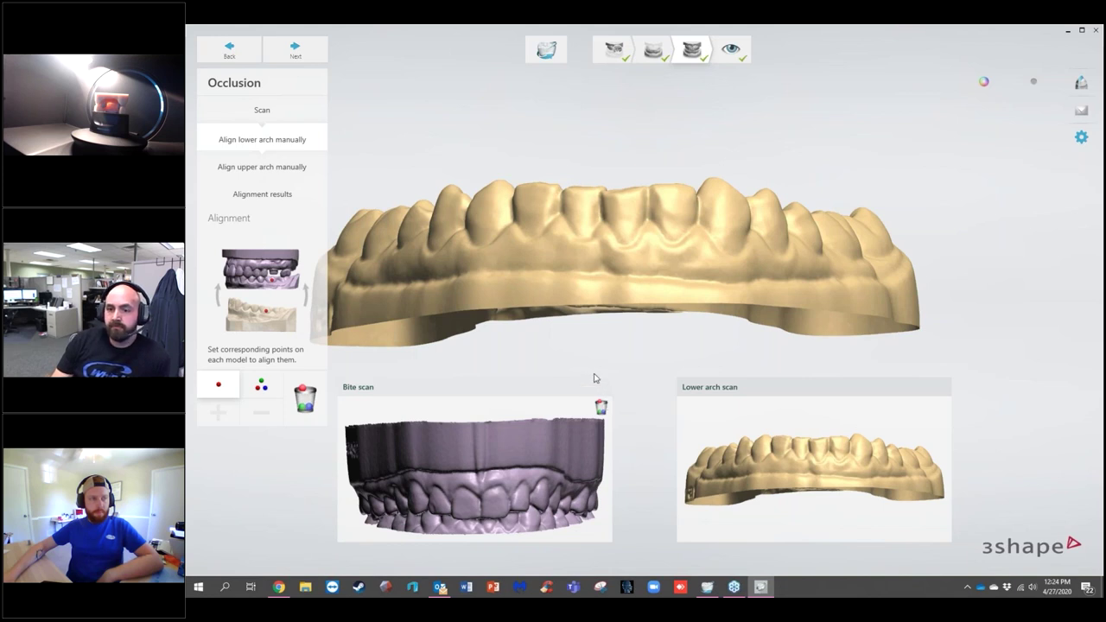
left_click_drag(437, 508, 444, 509)
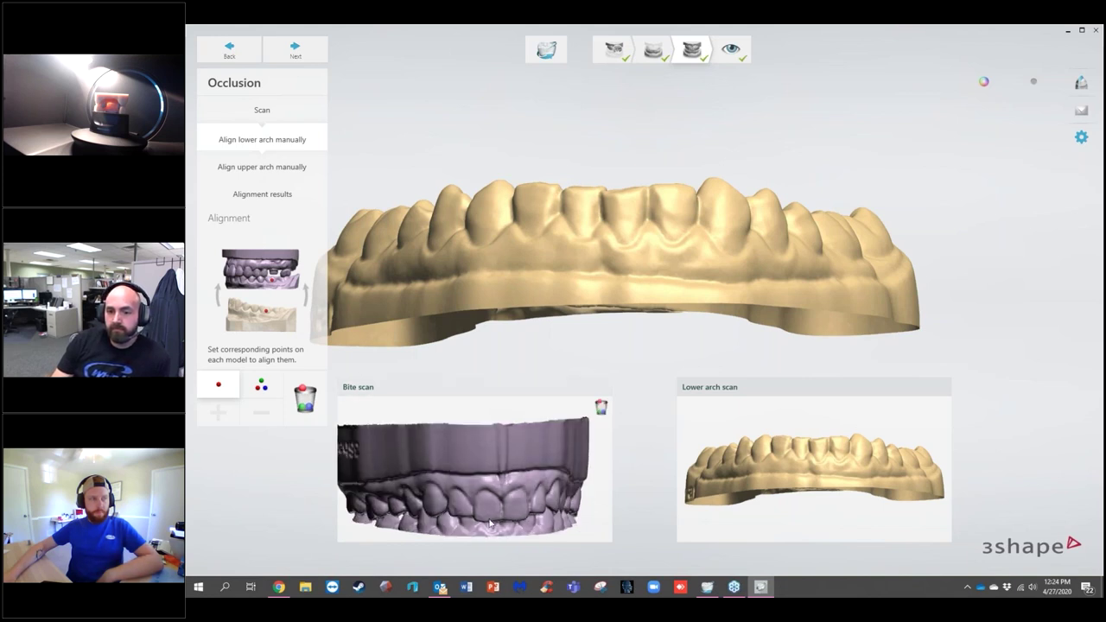
right_click_drag(402, 454, 482, 474)
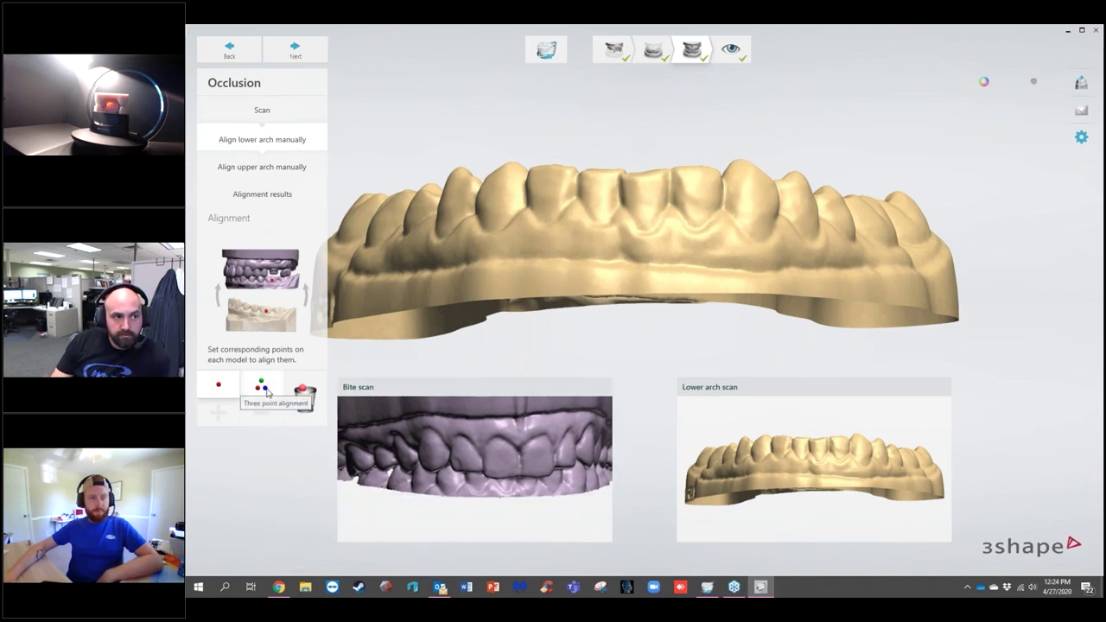
left_click(222, 386)
right_click_drag(529, 511, 491, 483)
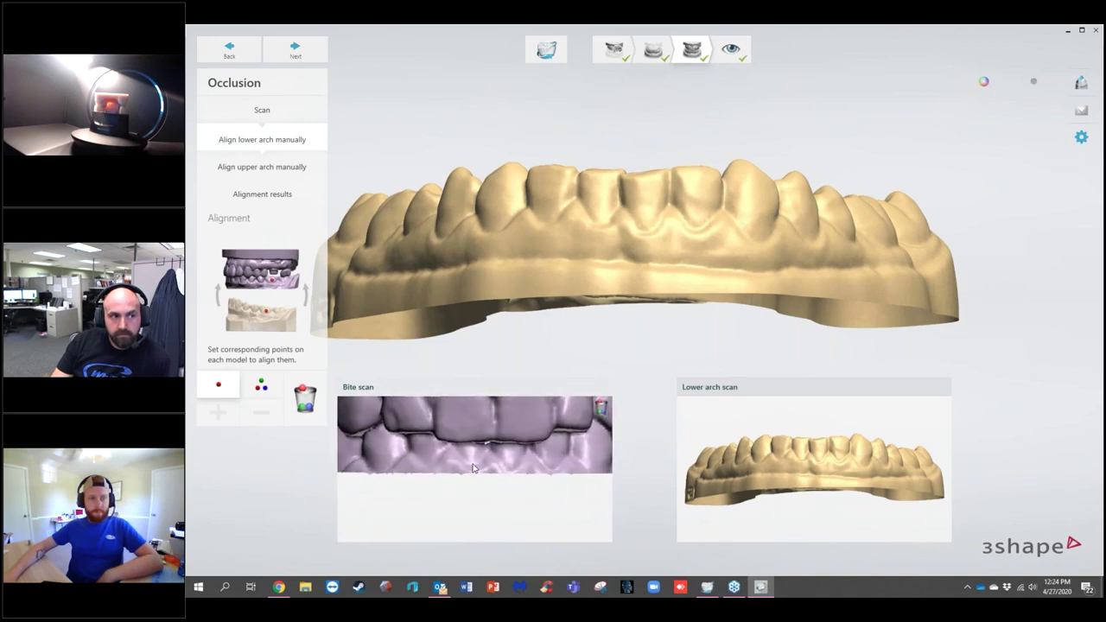
left_click(474, 466)
right_click_drag(864, 495, 807, 469)
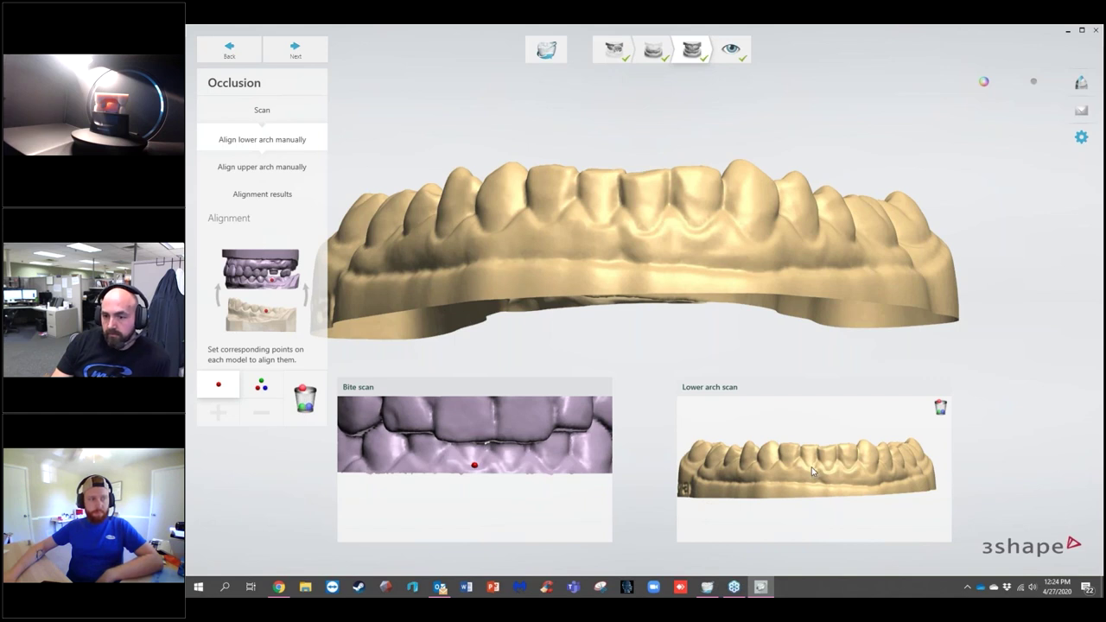
left_click(812, 469)
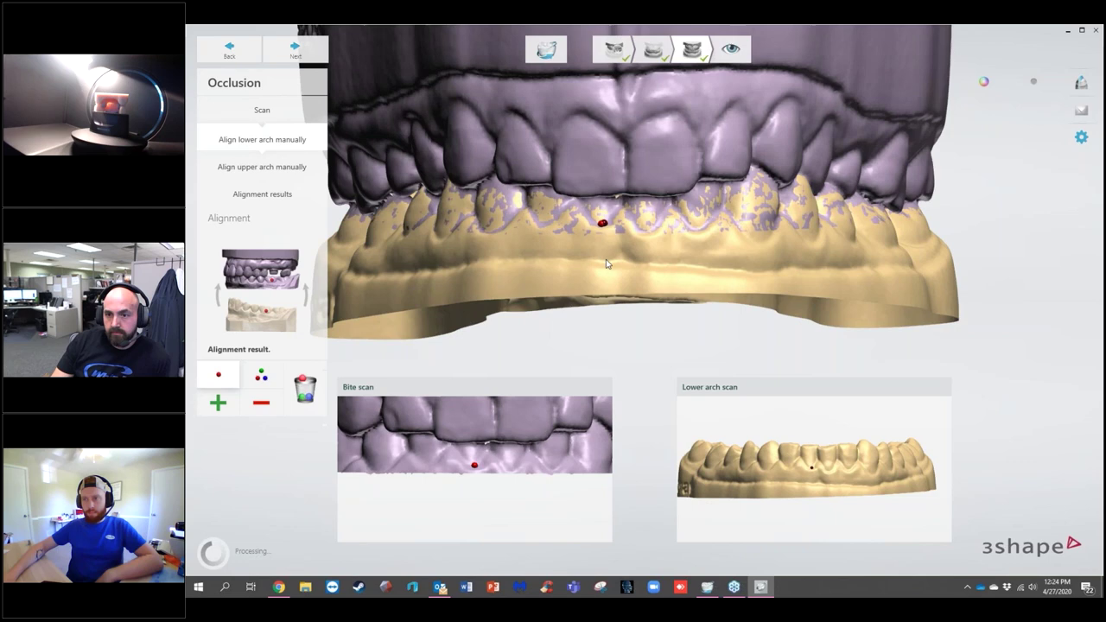
Step: Examine the lower arch alignment along the front and side teeth, and continue to the manual upper arch alignment
right_click_drag(457, 243, 439, 225)
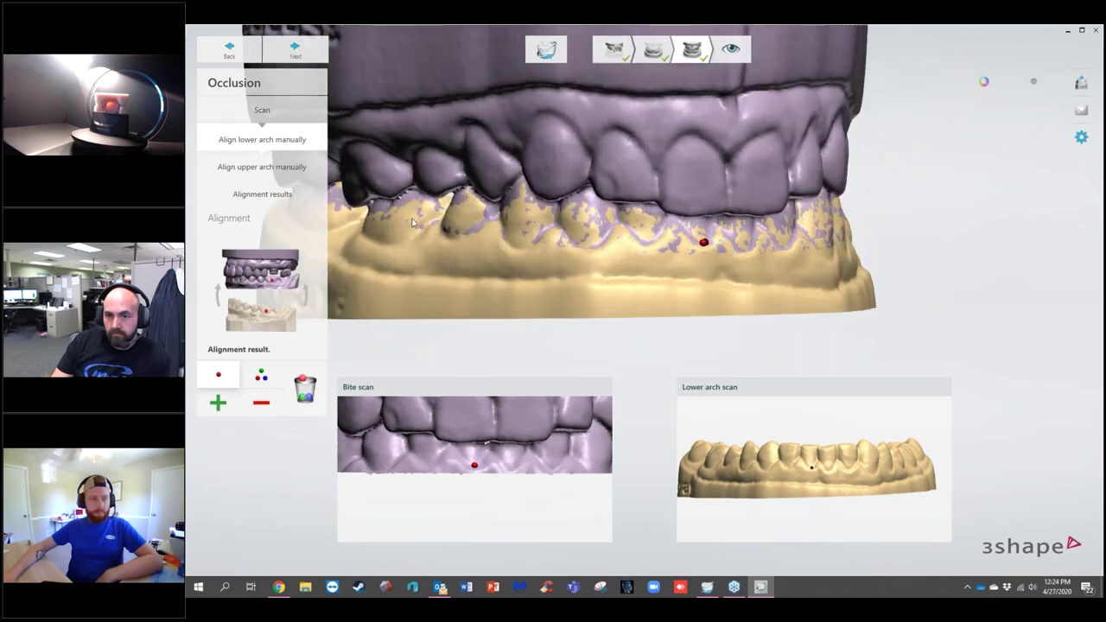
scroll(413, 223, "up", 3)
right_click_drag(775, 241, 922, 253)
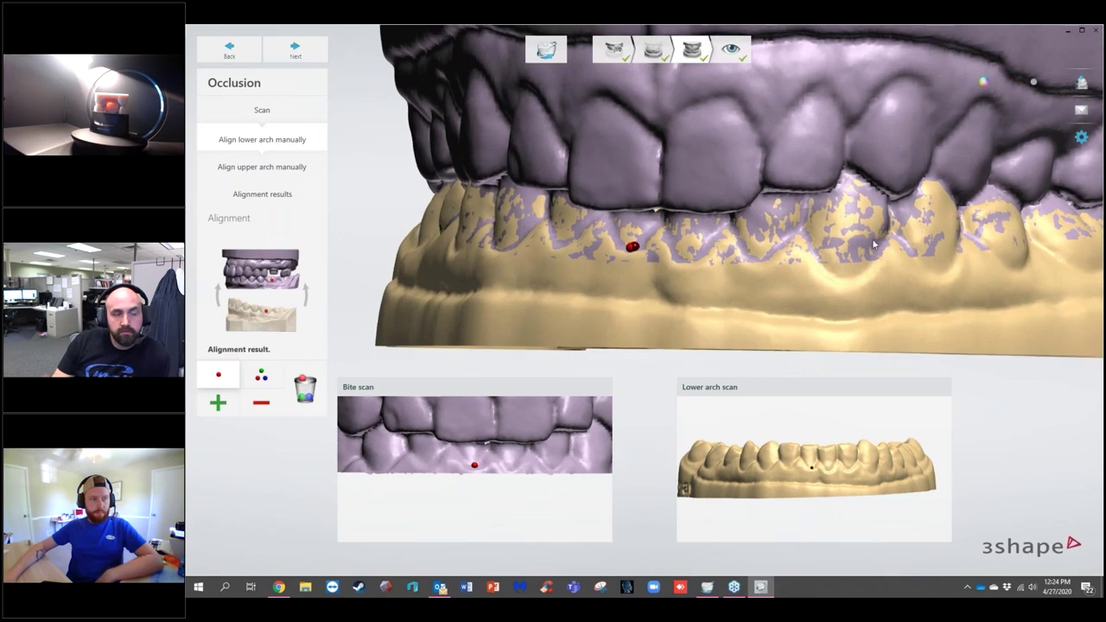
right_click_drag(479, 201, 621, 221)
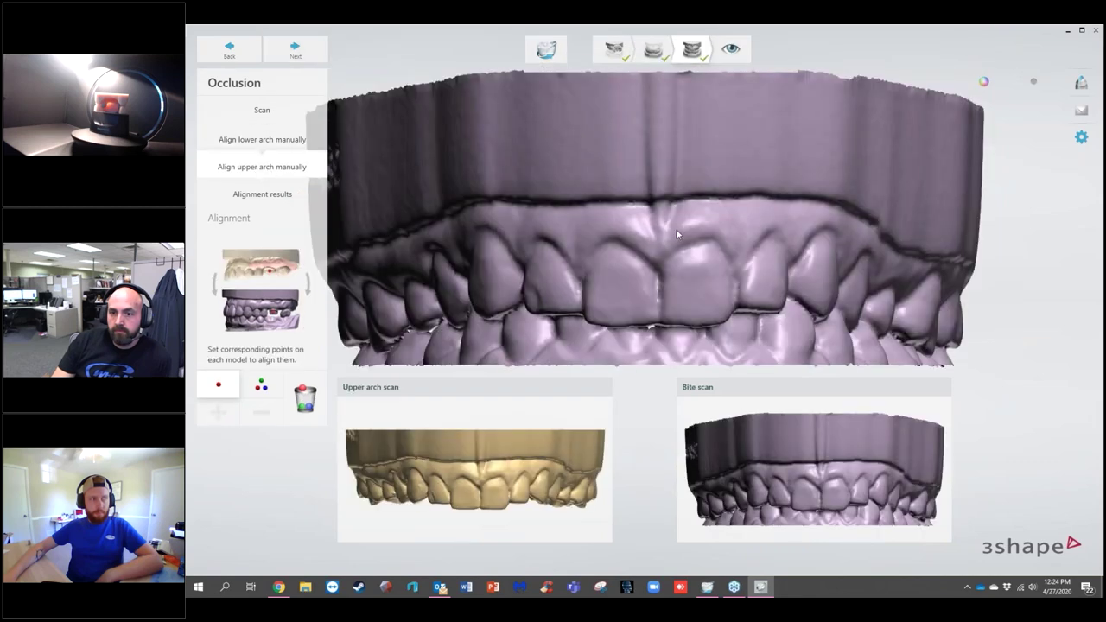
Step: Align the upper arch scan with the bite scan by one matching point above the central incisor, and check how the surfaces overlap
scroll(466, 482, "up", 5)
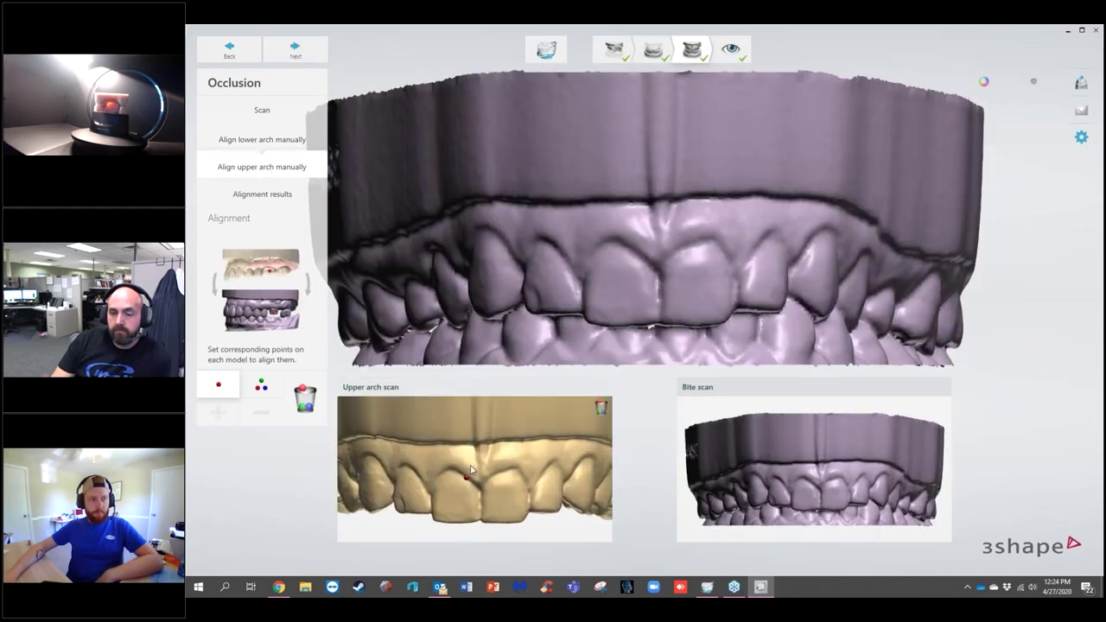
left_click(636, 254)
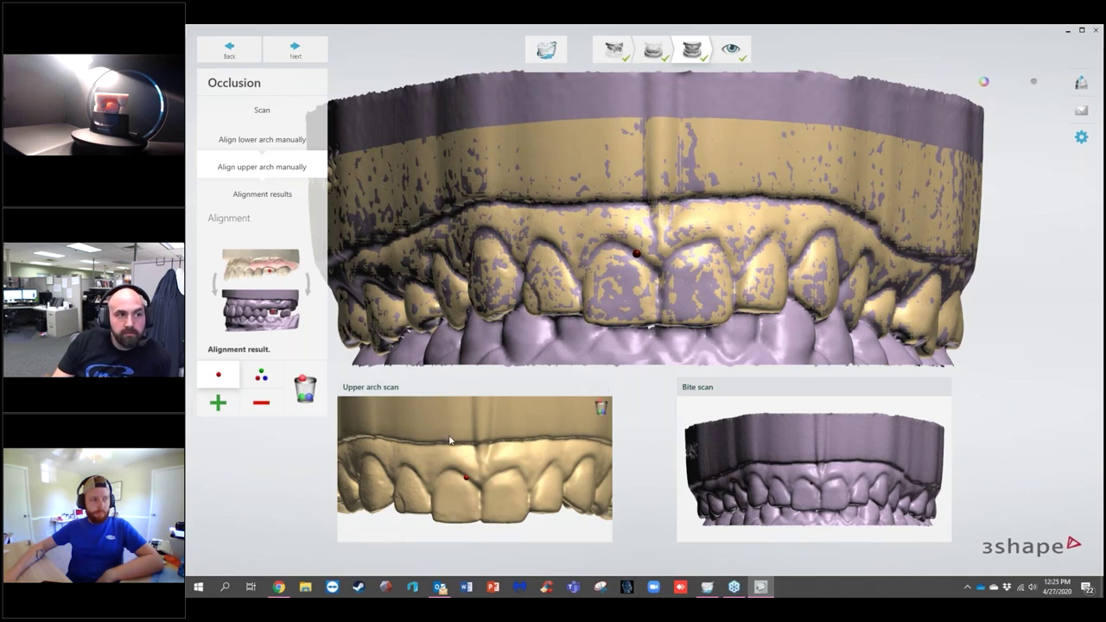
right_click_drag(449, 441, 672, 244)
scroll(671, 244, "down", 2)
scroll(631, 217, "down", 2)
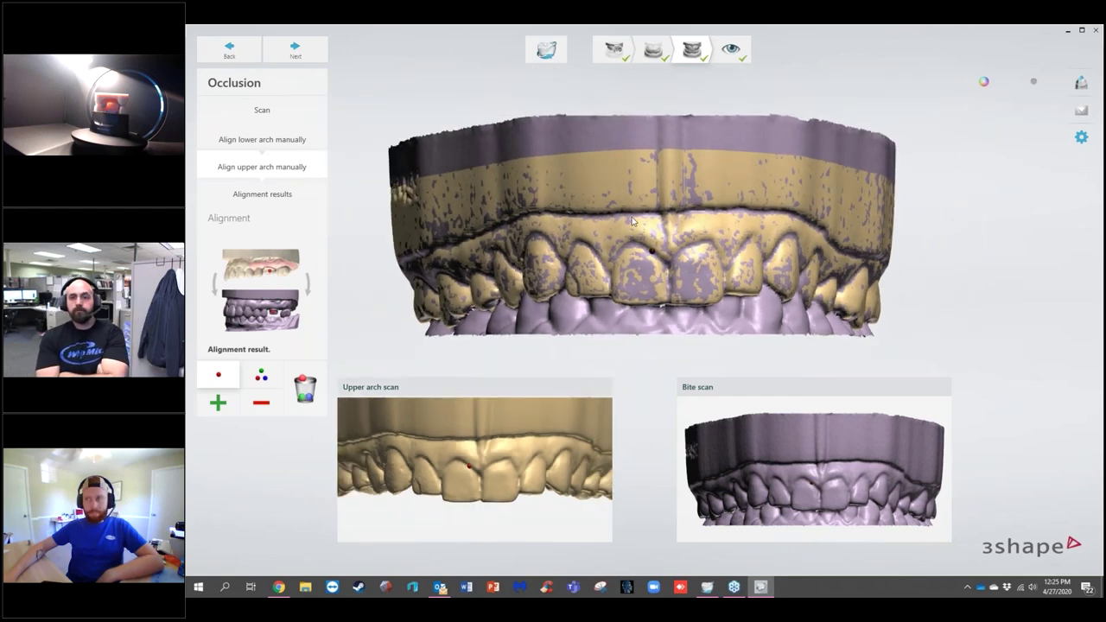
scroll(591, 217, "up", 3)
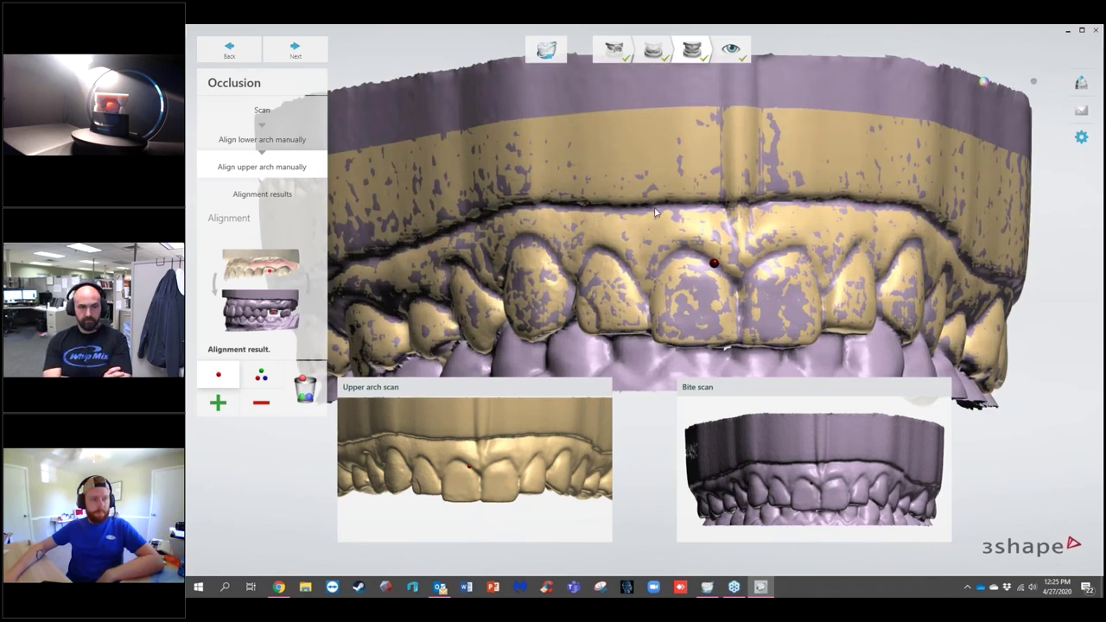
scroll(673, 255, "down", 4)
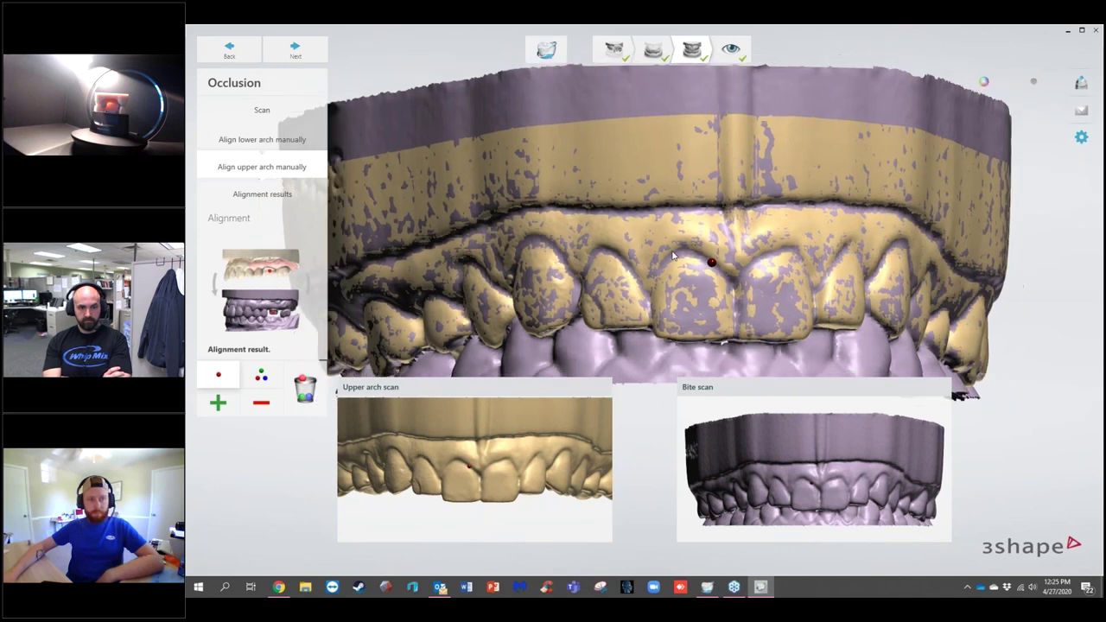
right_click_drag(675, 275, 823, 265)
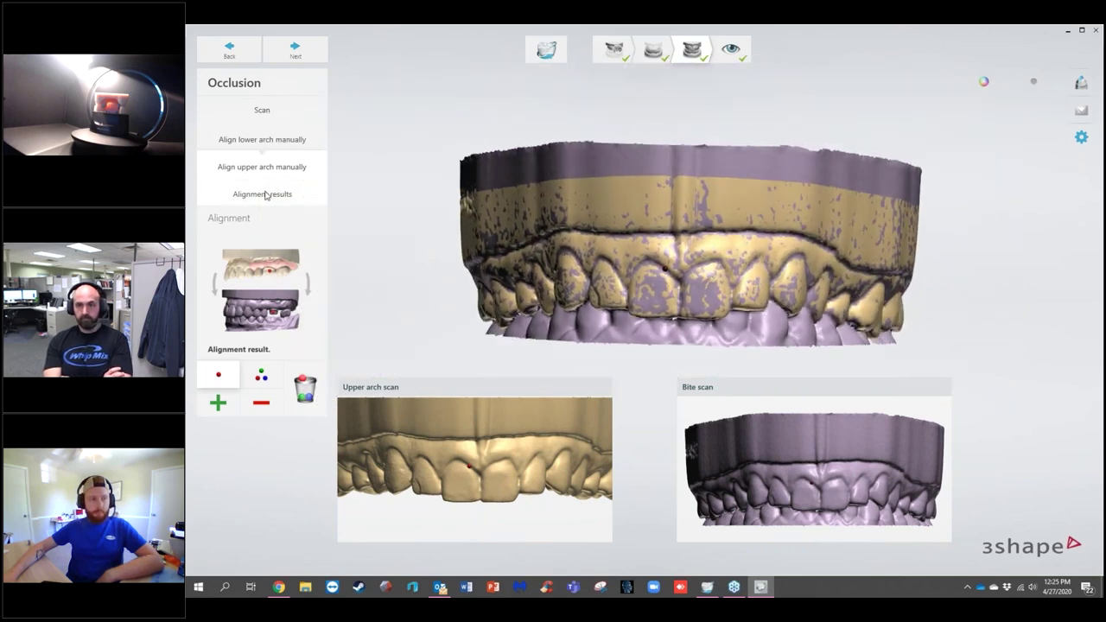
Step: Open the alignment results, examine the contact between both arches up close, and enable Optimize occlusion
right_click_drag(484, 277, 716, 306)
scroll(537, 306, "up", 3)
scroll(812, 319, "up", 5)
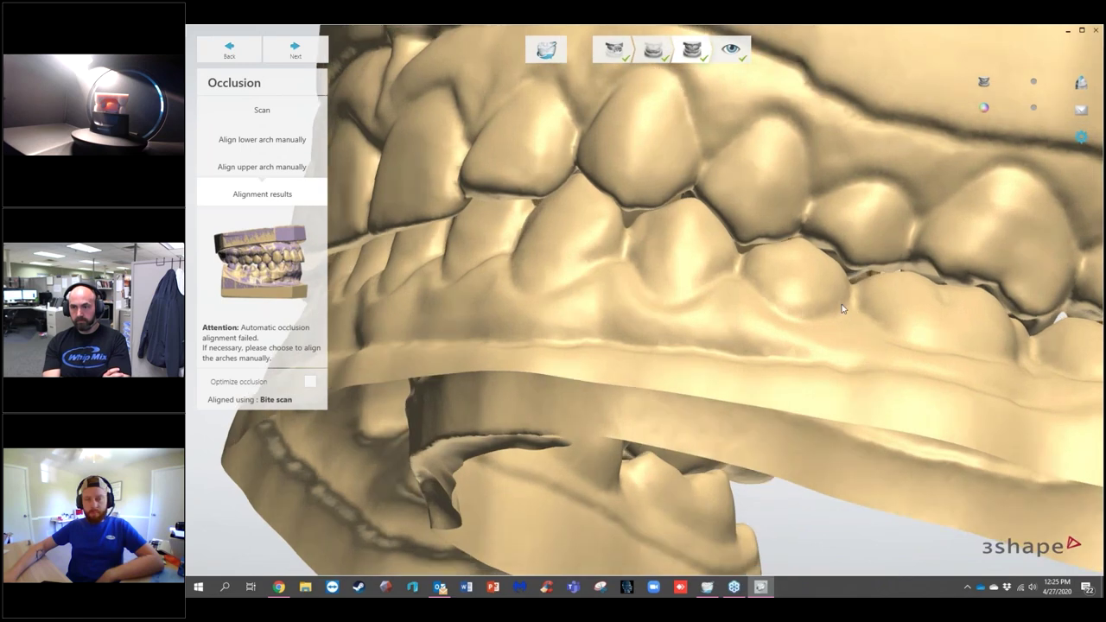
right_click_drag(842, 309, 860, 316)
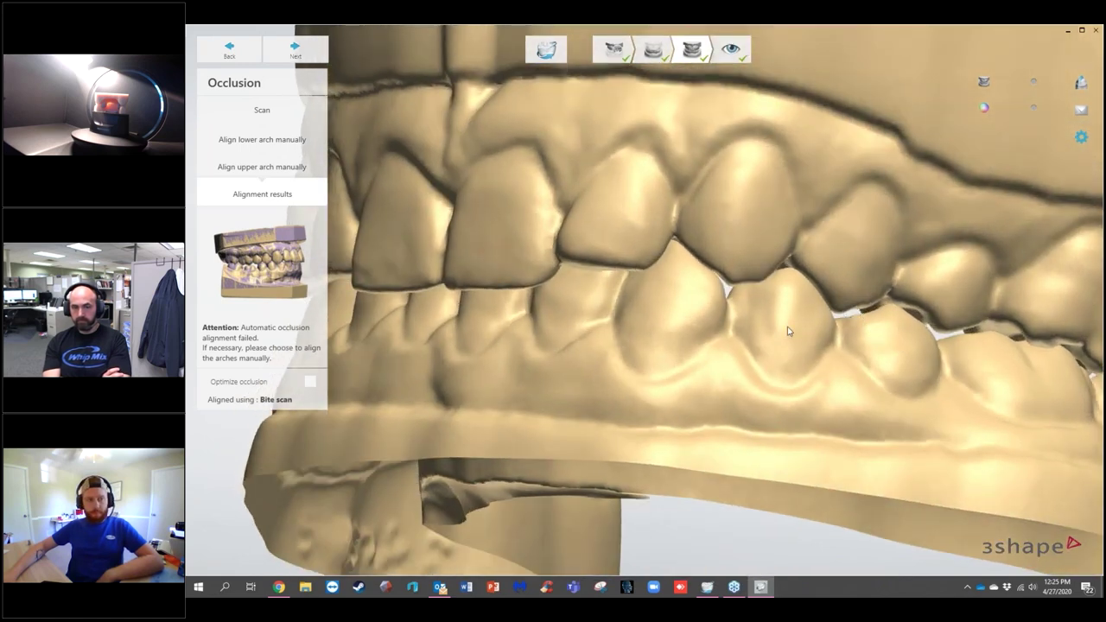
left_click(310, 383)
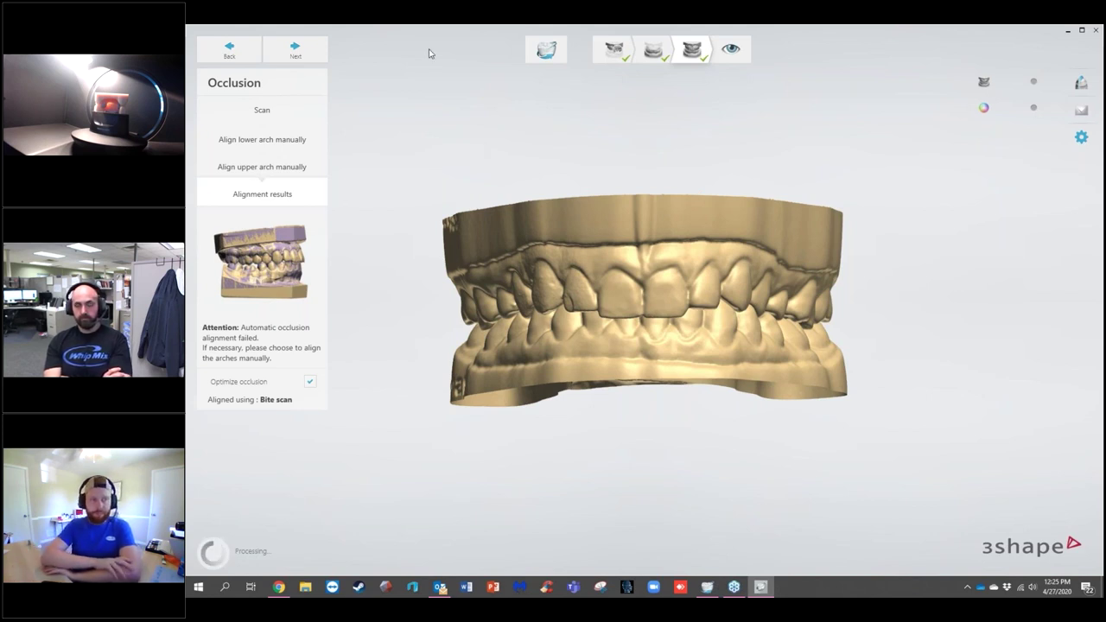
Step: Examine the optimized occlusion from the front and both sides, and continue to the Inspect stage
right_click_drag(641, 372, 361, 377)
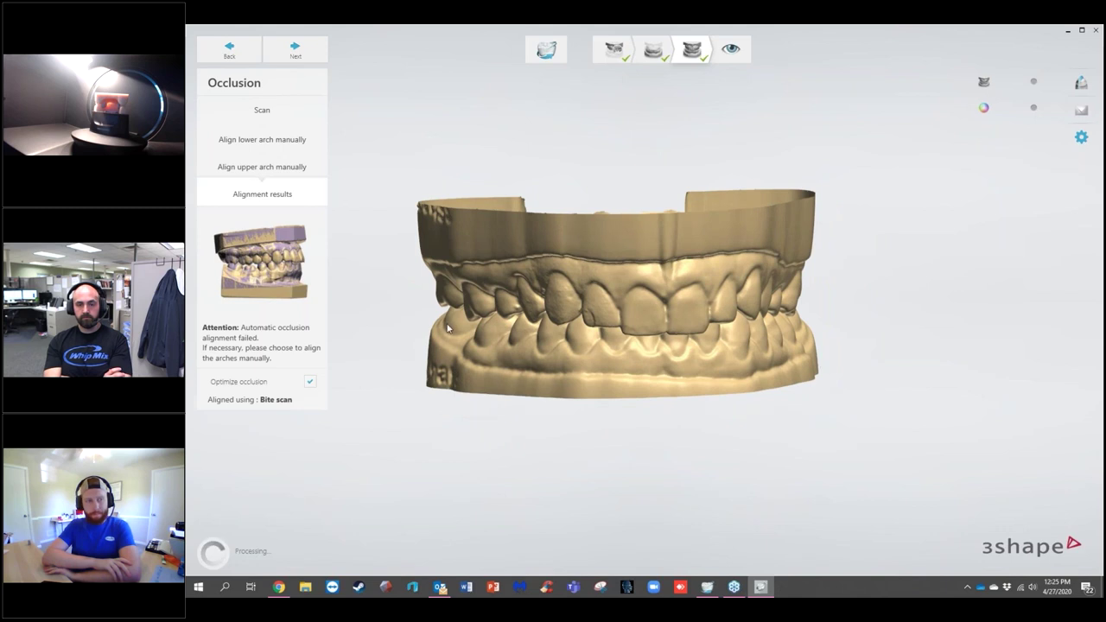
right_click_drag(534, 371, 546, 358)
right_click_drag(545, 370, 518, 398)
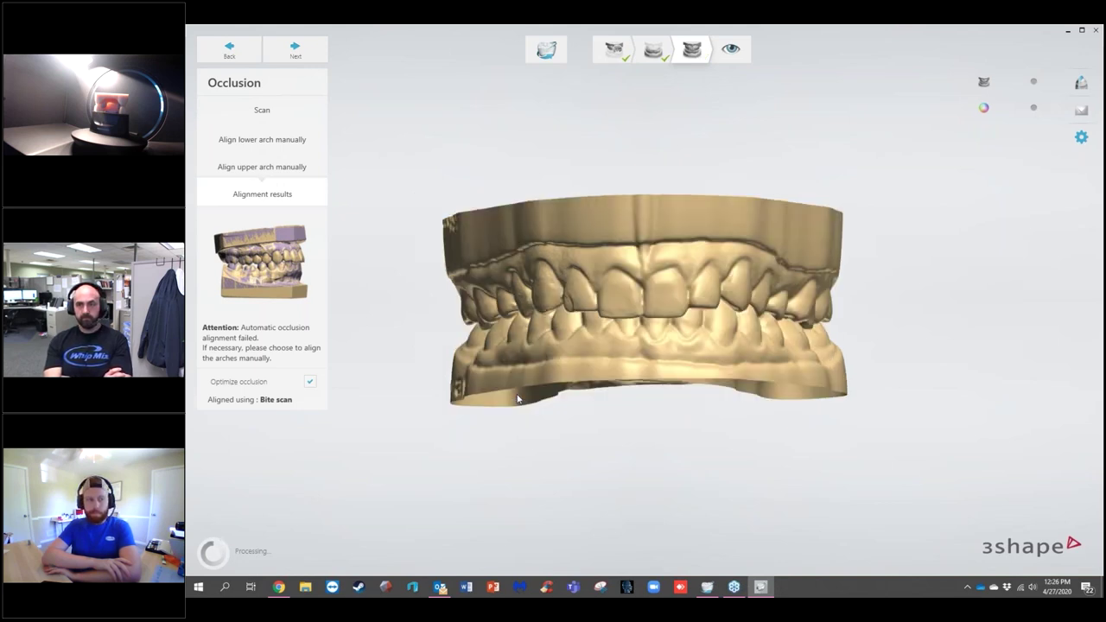
right_click_drag(596, 373, 551, 342)
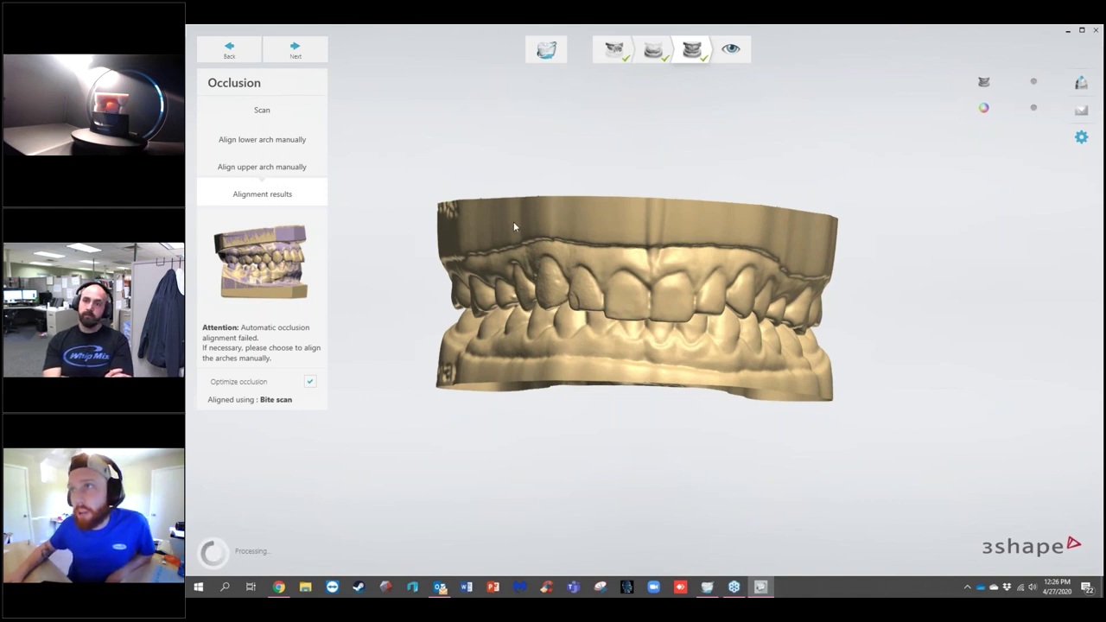
right_click_drag(684, 363, 553, 356)
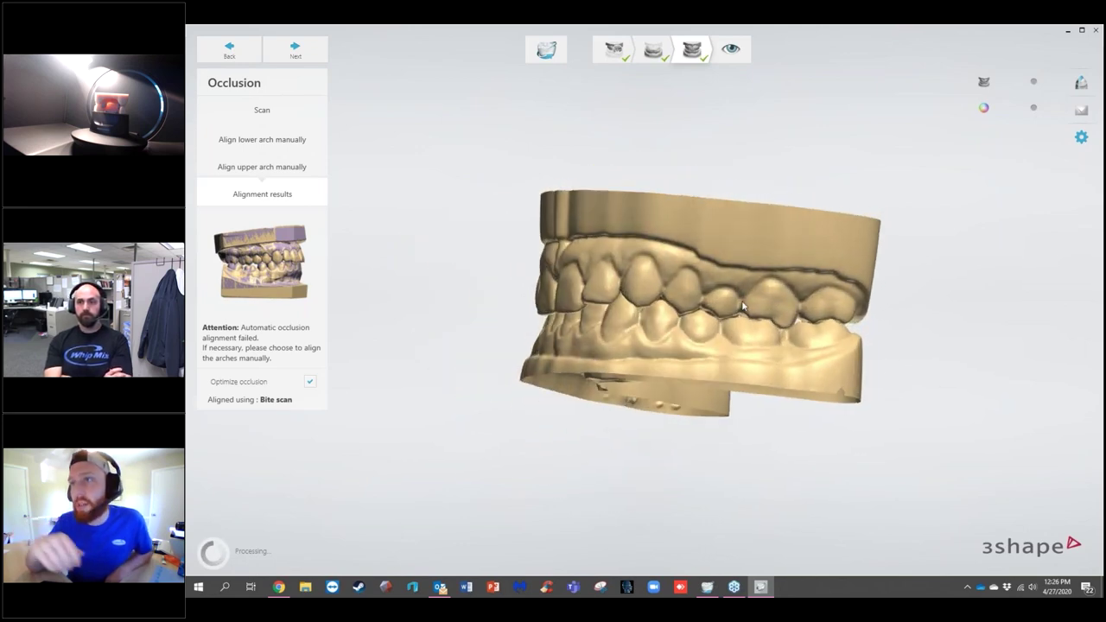
scroll(714, 374, "up", 5)
right_click_drag(715, 373, 723, 322)
scroll(723, 316, "down", 5)
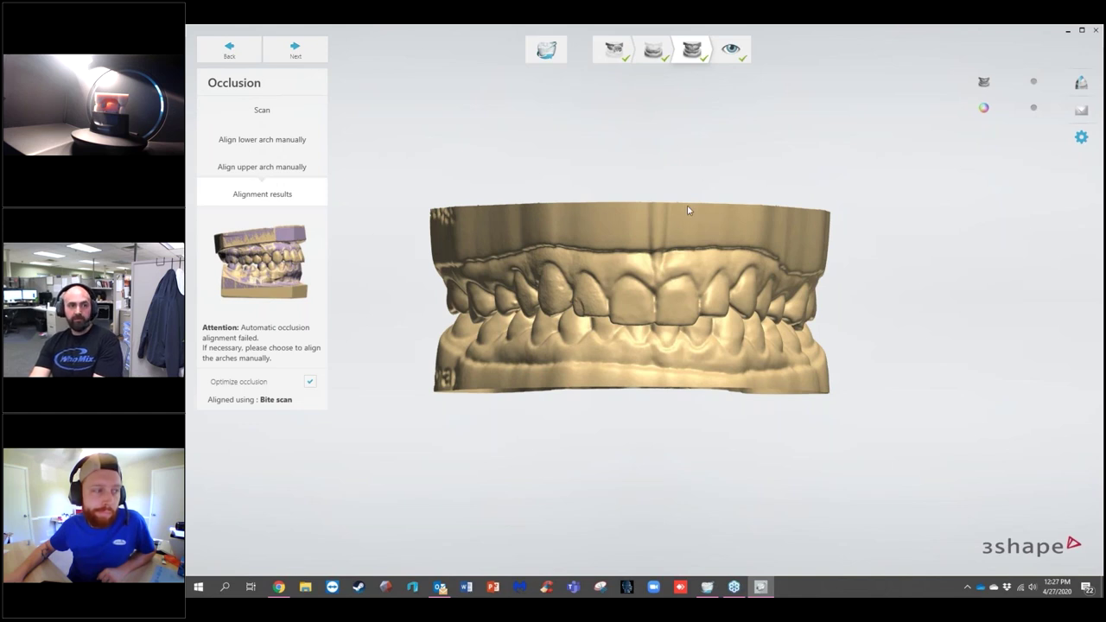
right_click_drag(718, 273, 644, 298)
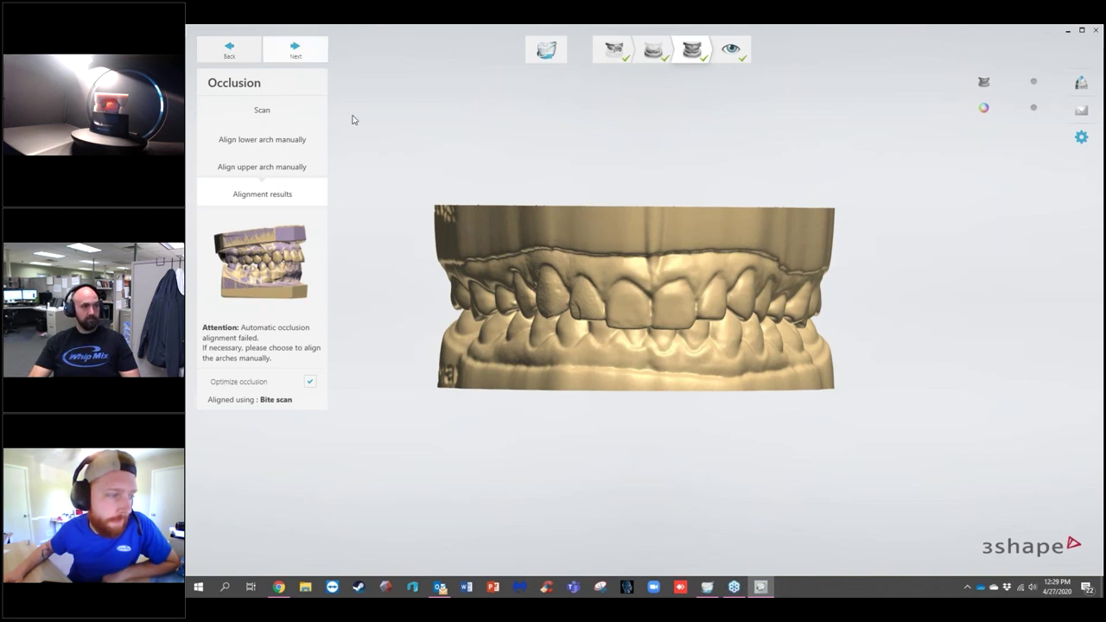
right_click_drag(605, 251, 569, 223)
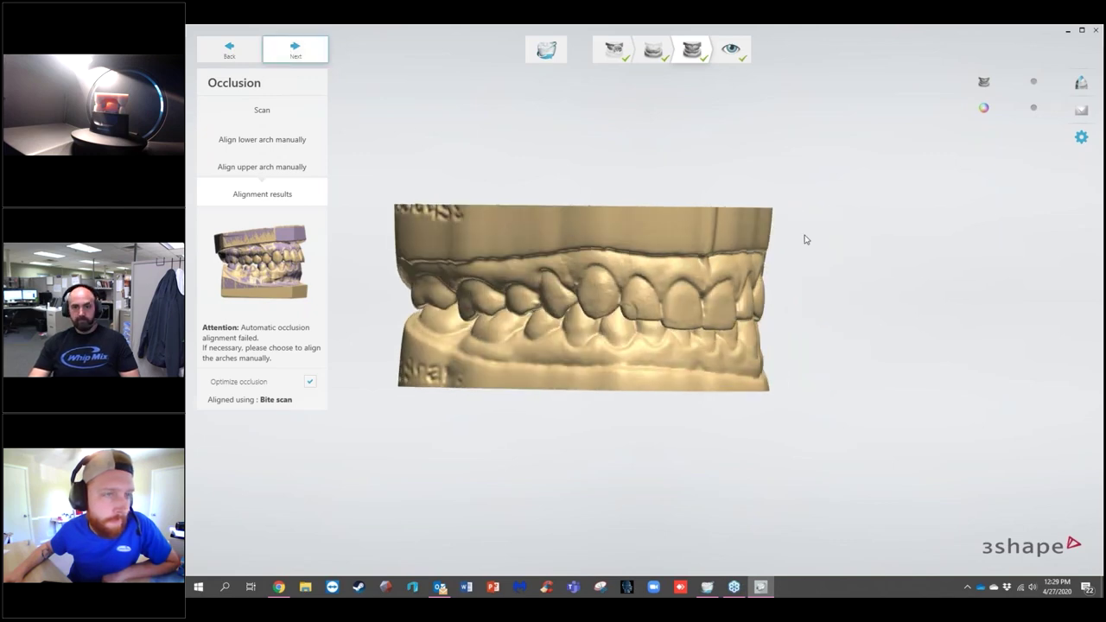
mouse_move(839, 267)
right_mouse_down()
mouse_move(849, 276)
mouse_move(856, 254)
right_mouse_up()
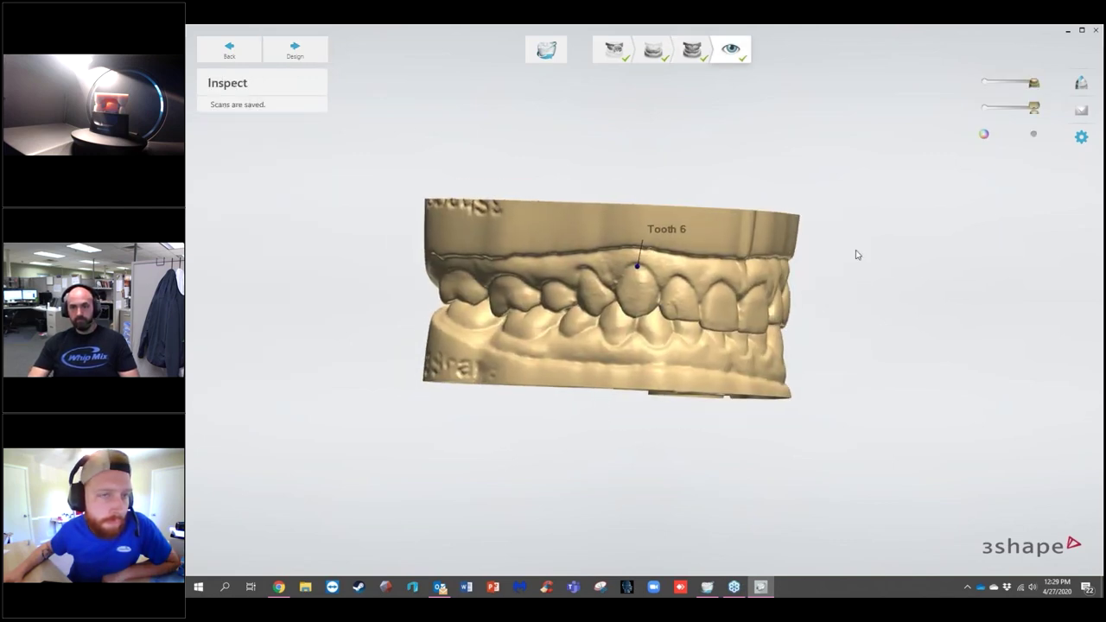
Step: Cut a vertical 2D cross-section through tooth 6, measure the distance between the upper and lower outlines, and close the section view
left_click(1068, 100)
left_click_drag(621, 386, 628, 457)
scroll(695, 155, "up", 5)
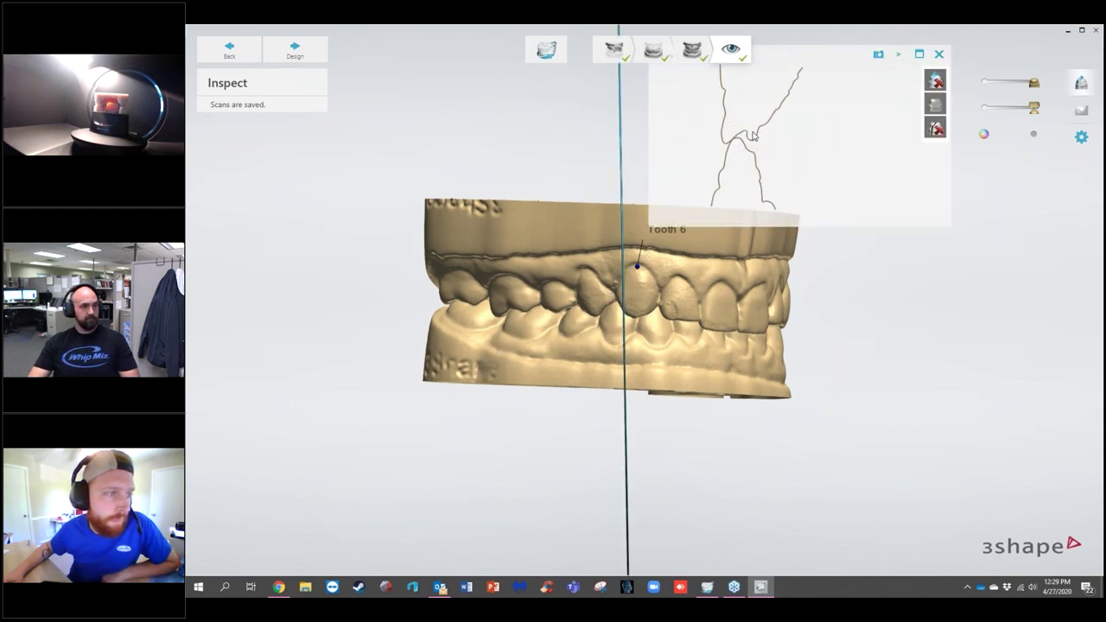
scroll(713, 144, "up", 3)
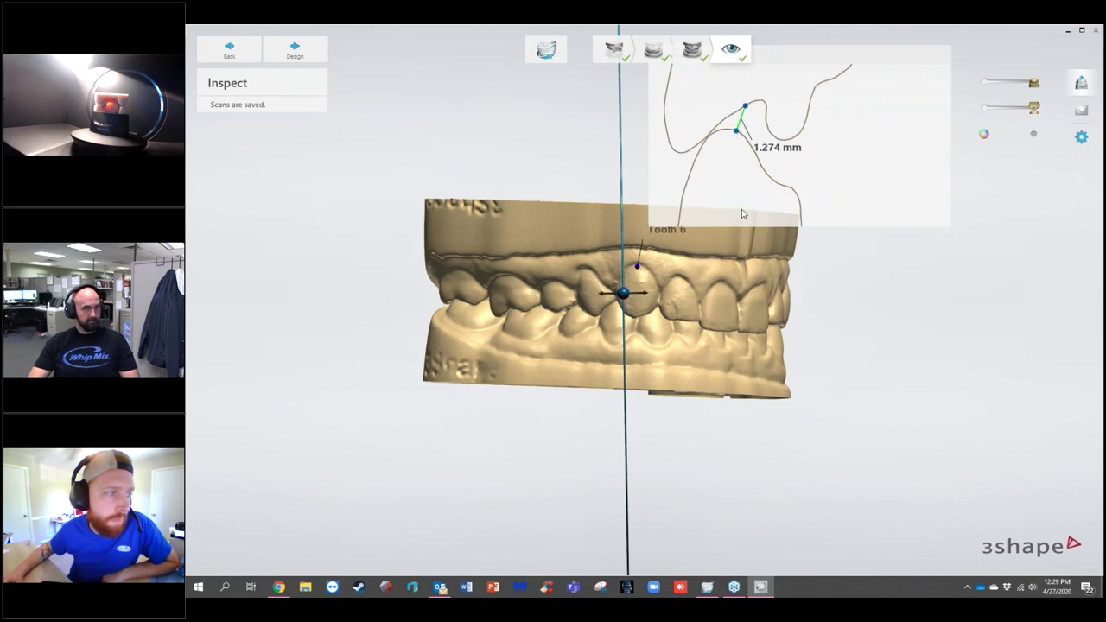
mouse_move(826, 179)
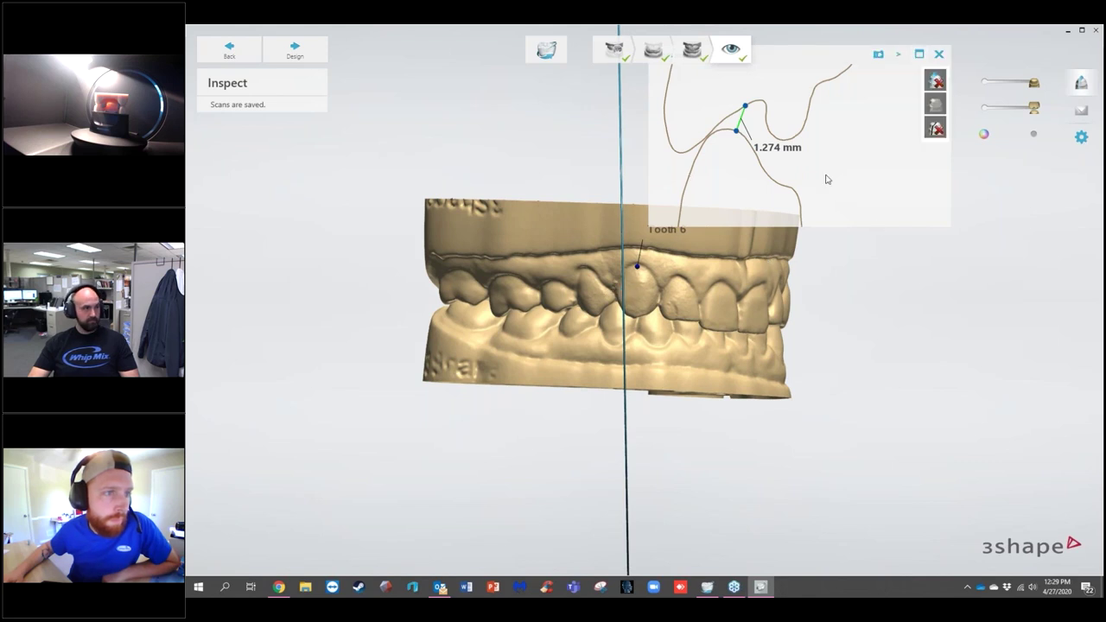
left_click(940, 55)
Step: Proceed to the design's Temporary Crown 6 segmentation, turn off the scan's colour texture, and set the cut out line around tooth 6
mouse_move(445, 178)
right_mouse_down()
mouse_move(536, 181)
mouse_move(449, 191)
right_mouse_up()
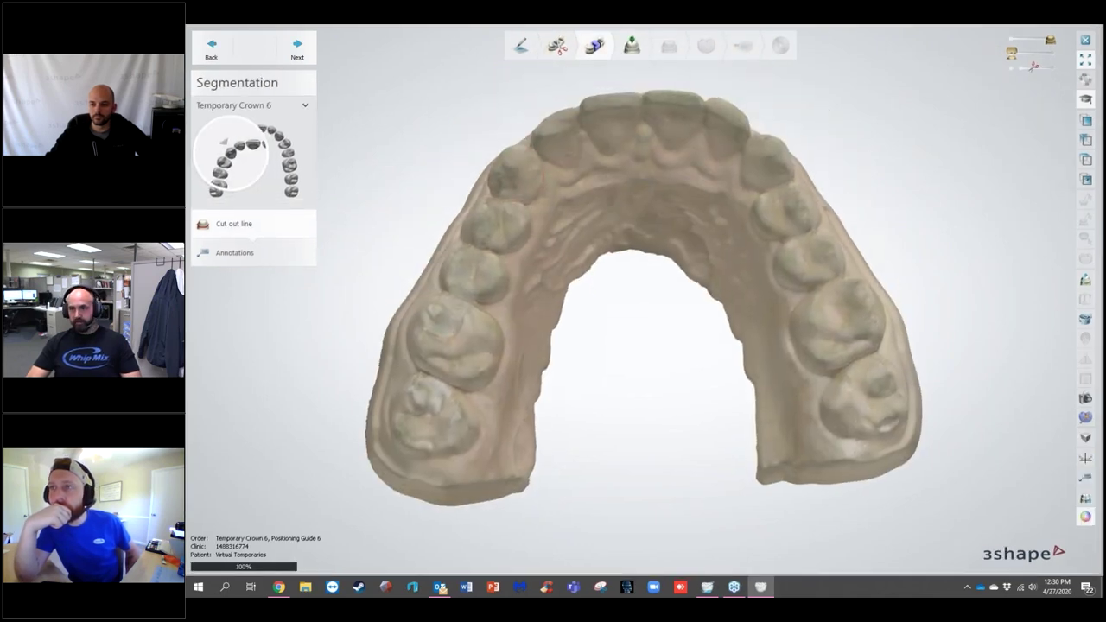
left_click(1088, 517)
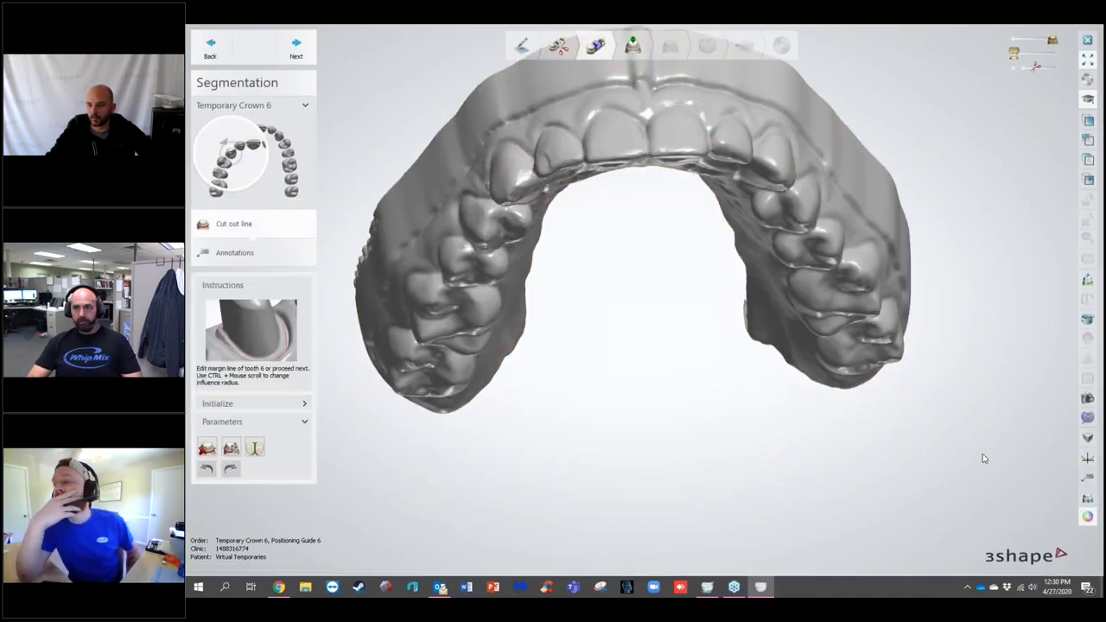
right_click_drag(701, 263, 726, 205)
scroll(565, 152, "up", 5)
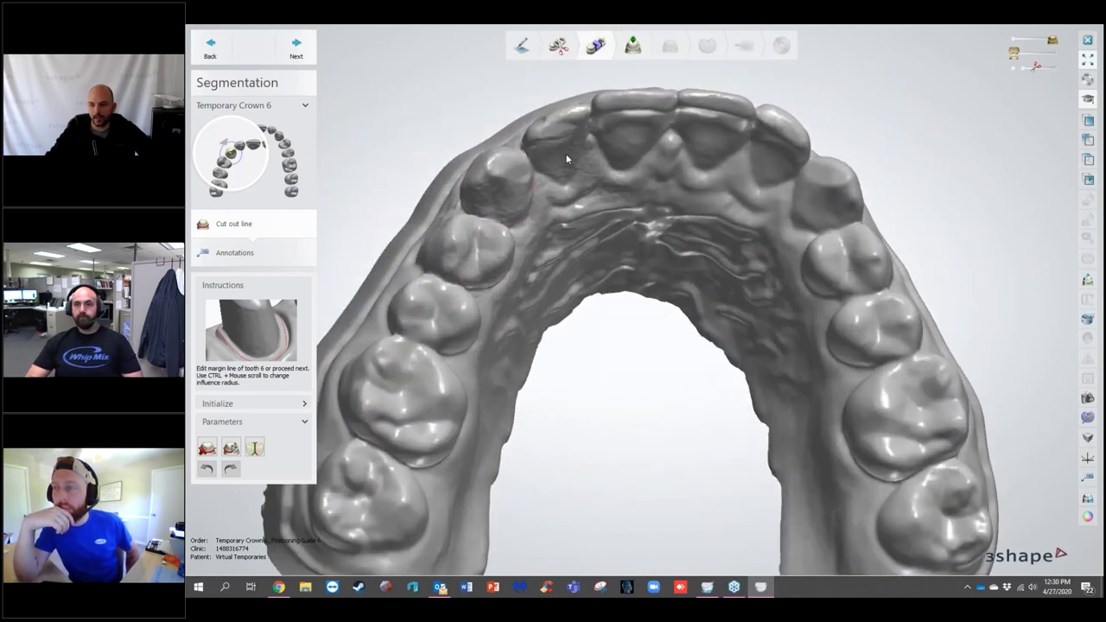
scroll(618, 203, "down", 4)
scroll(494, 180, "up", 6)
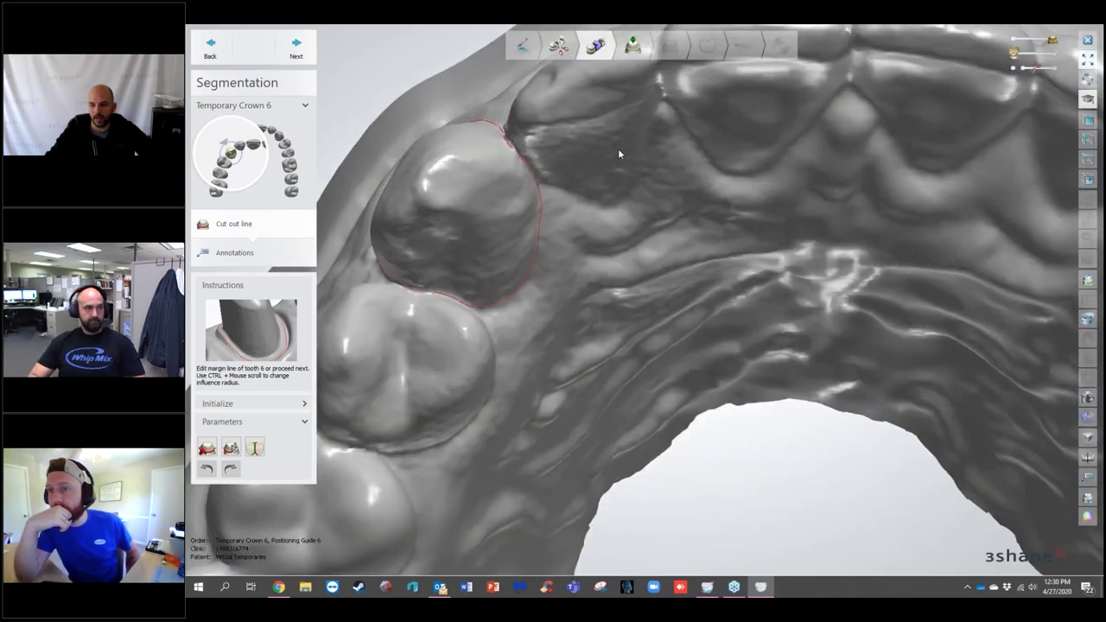
scroll(620, 325, "down", 4)
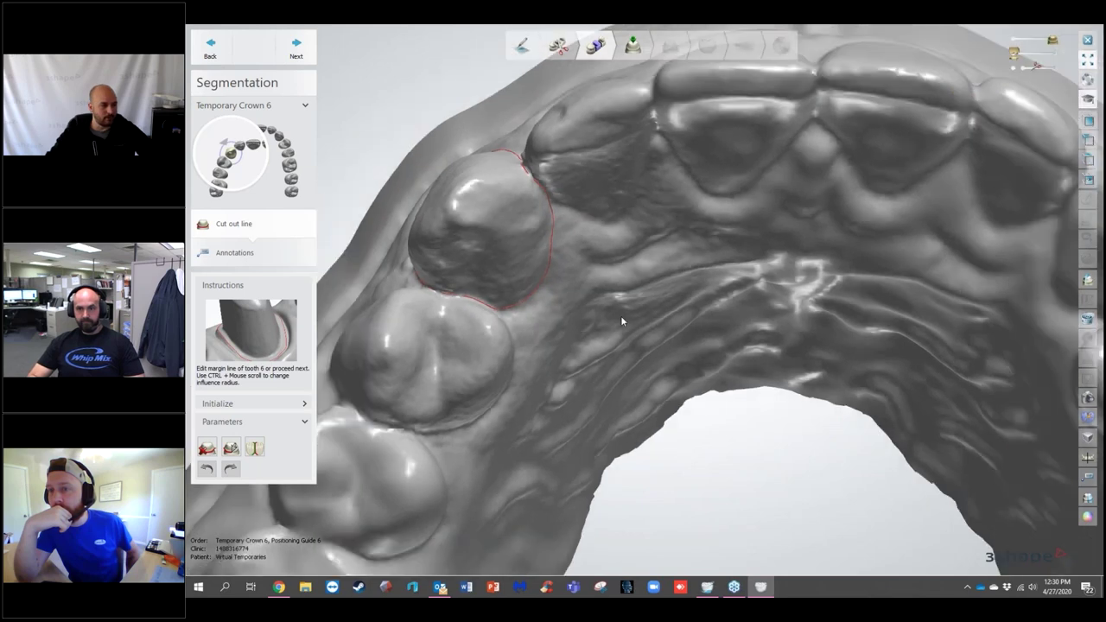
Step: Examine the cut out line around tooth 6 from the chewing surface and from the cheek side
scroll(603, 282, "up", 2)
right_click_drag(603, 282, 447, 124)
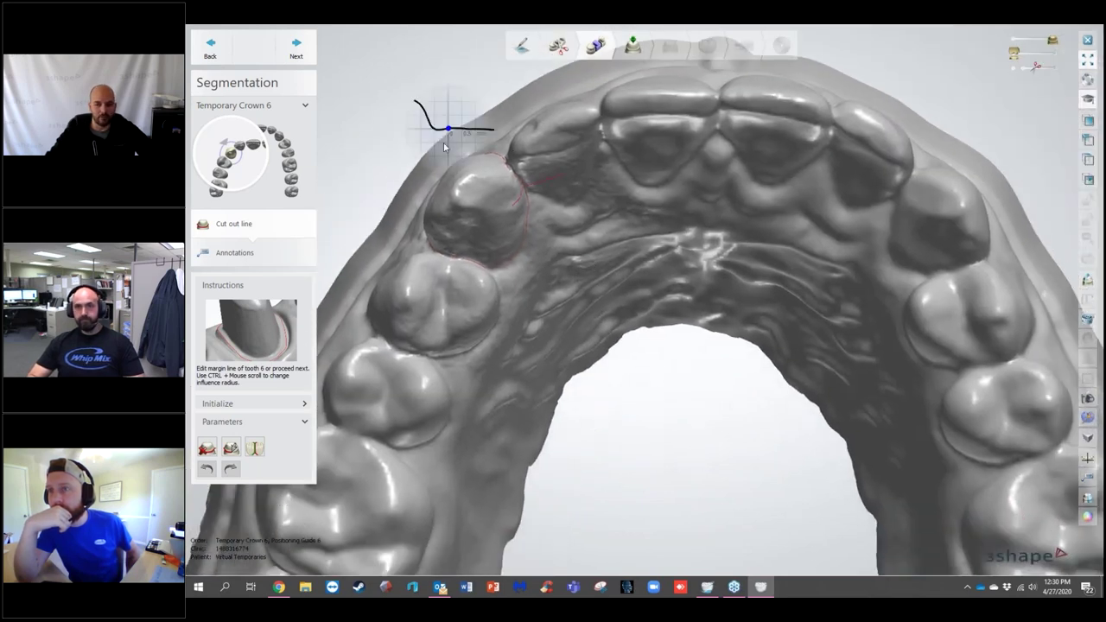
right_click_drag(571, 254, 556, 278)
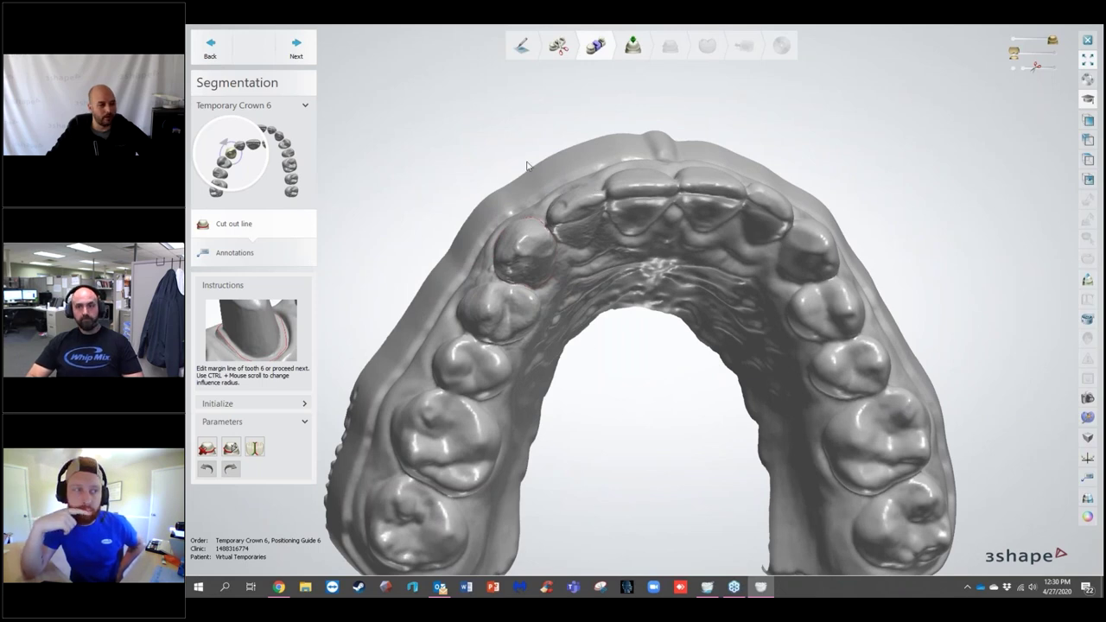
right_click_drag(596, 346, 630, 363)
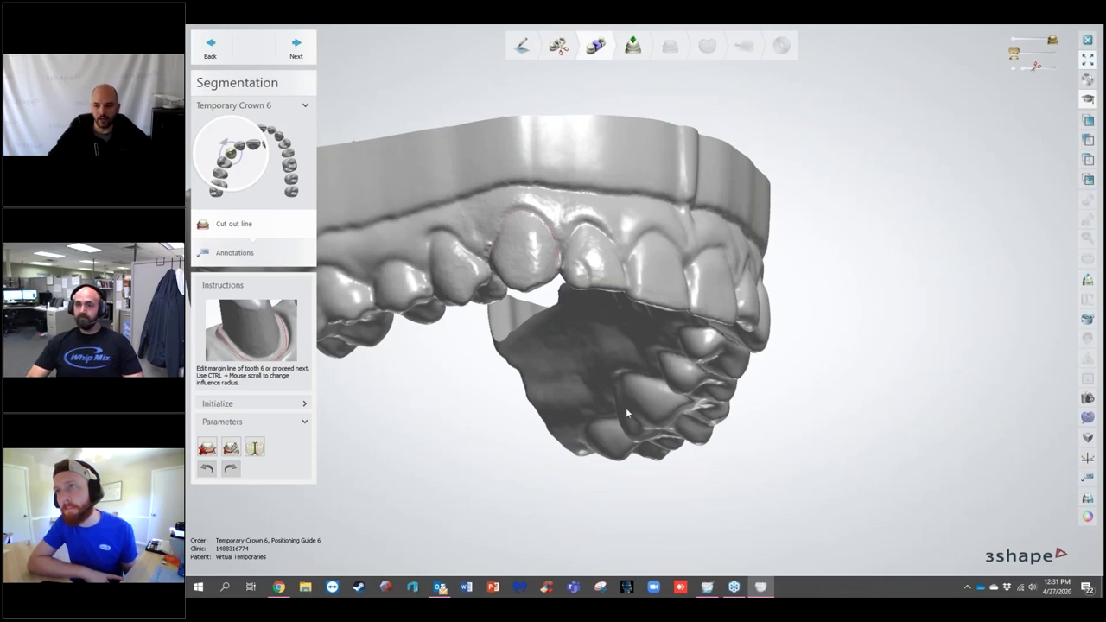
scroll(498, 247, "up", 5)
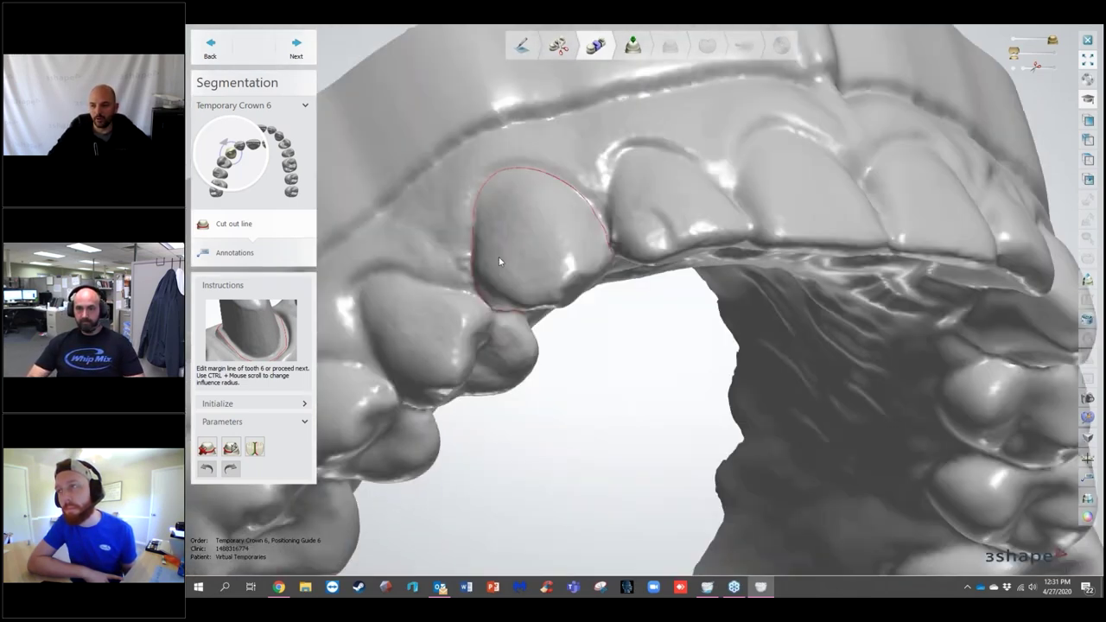
scroll(499, 257, "down", 5)
right_click_drag(535, 261, 480, 367)
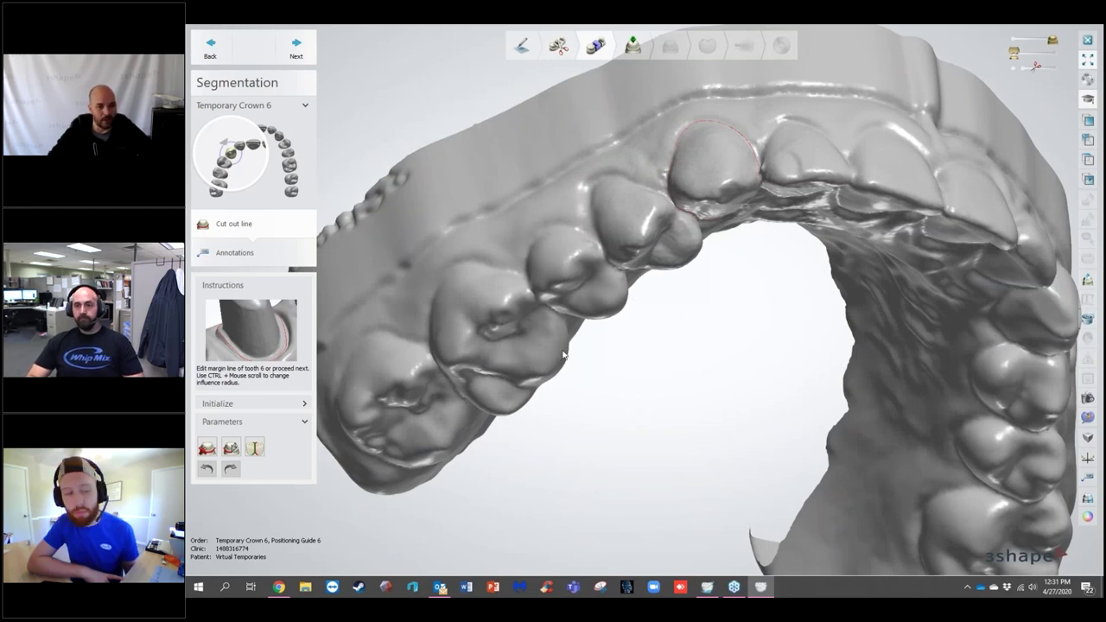
right_click_drag(627, 305, 701, 324)
mouse_move(661, 223)
right_mouse_down()
mouse_move(659, 257)
mouse_move(666, 192)
mouse_move(653, 162)
mouse_move(647, 215)
mouse_move(656, 204)
right_mouse_up()
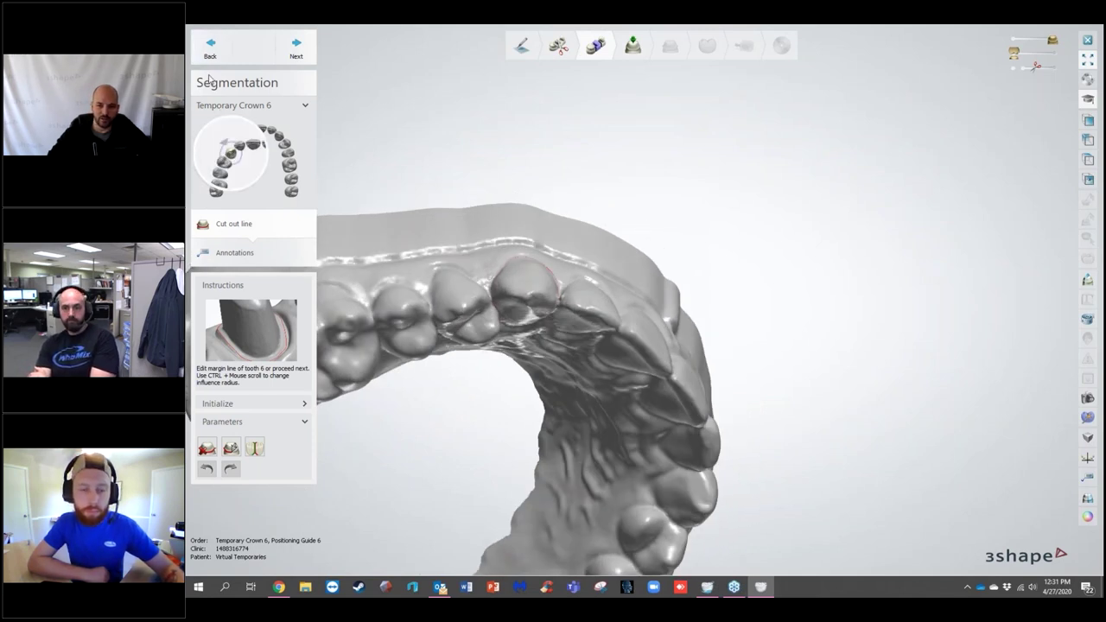
scroll(529, 337, "up", 3)
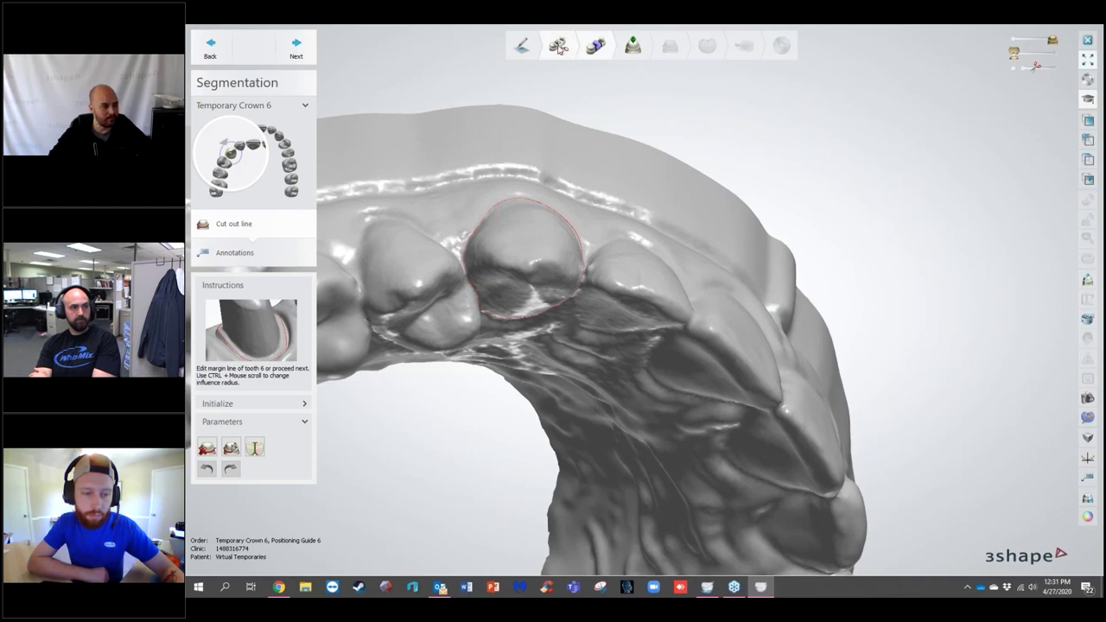
scroll(523, 289, "up", 5)
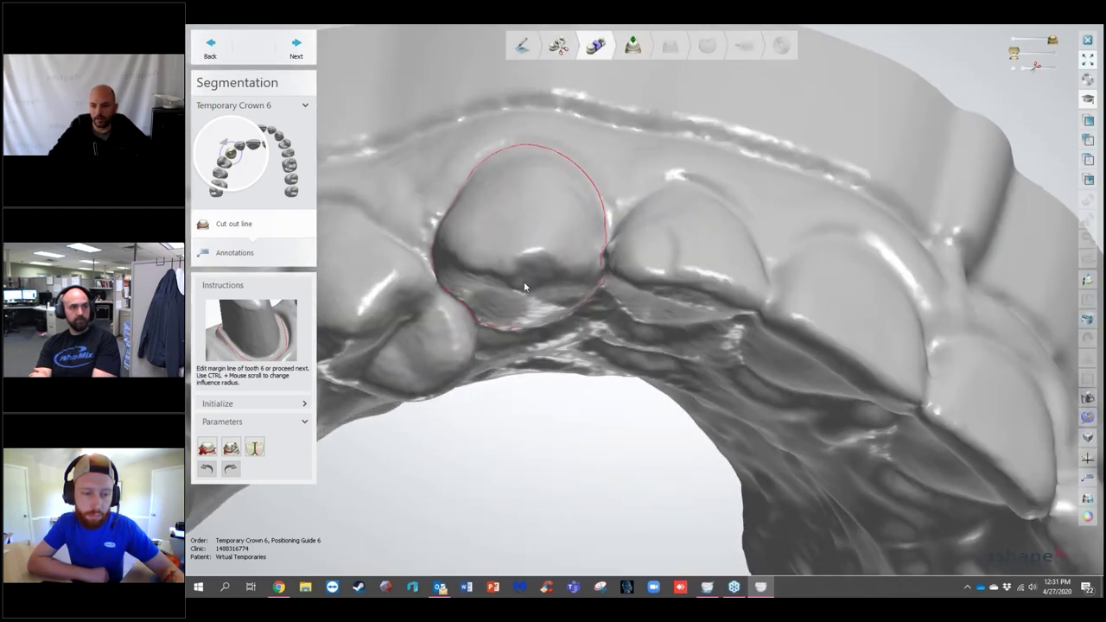
Step: Redraw the cut out line along the facial gum margin of tooth 6 and down the side facing the lateral incisor
right_click_drag(523, 280, 512, 130)
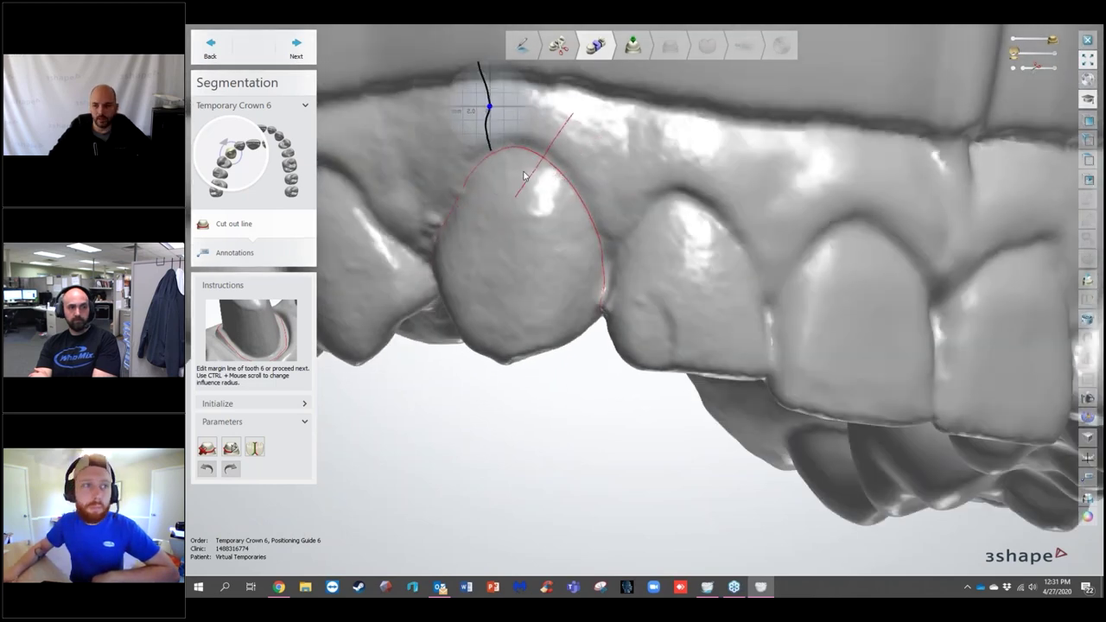
scroll(536, 160, "up", 1)
scroll(552, 221, "up", 1)
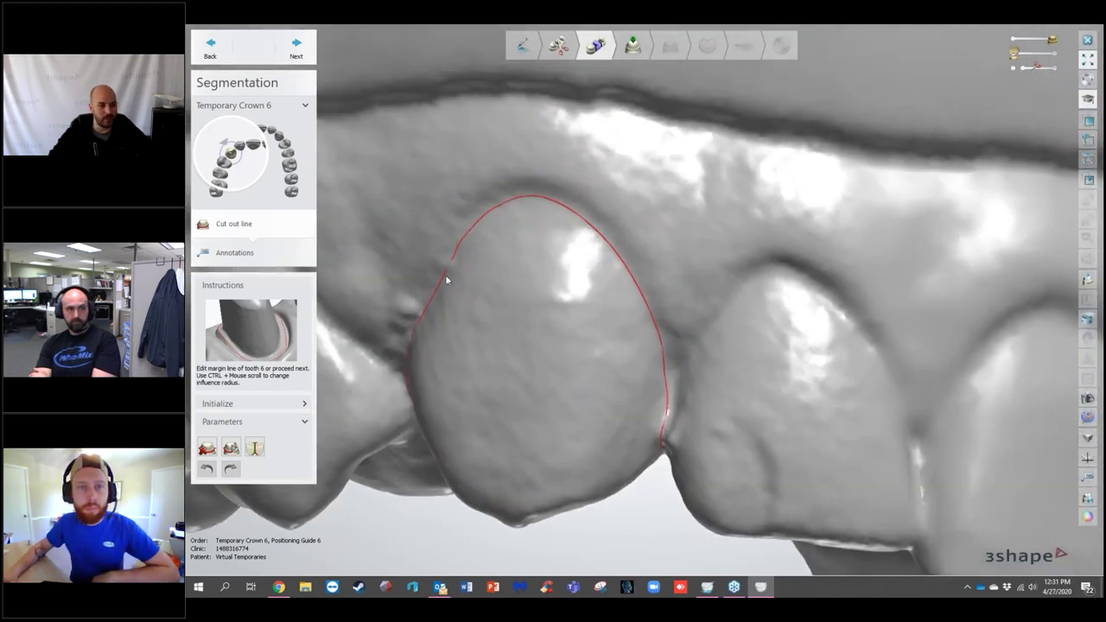
scroll(516, 259, "up", 1)
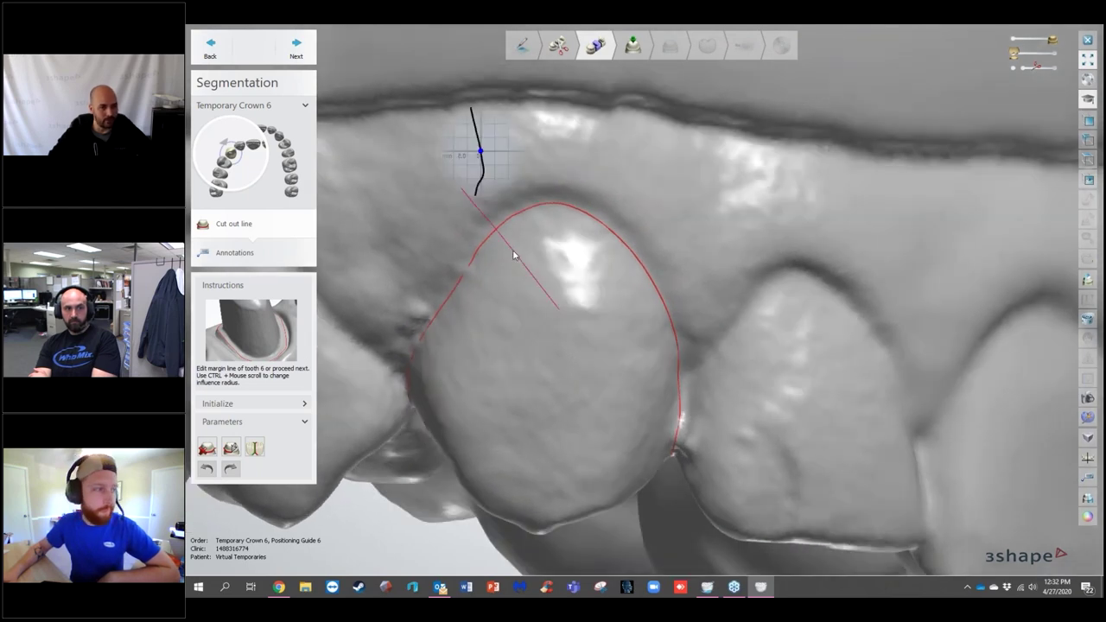
scroll(501, 242, "up", 1)
scroll(467, 260, "up", 1)
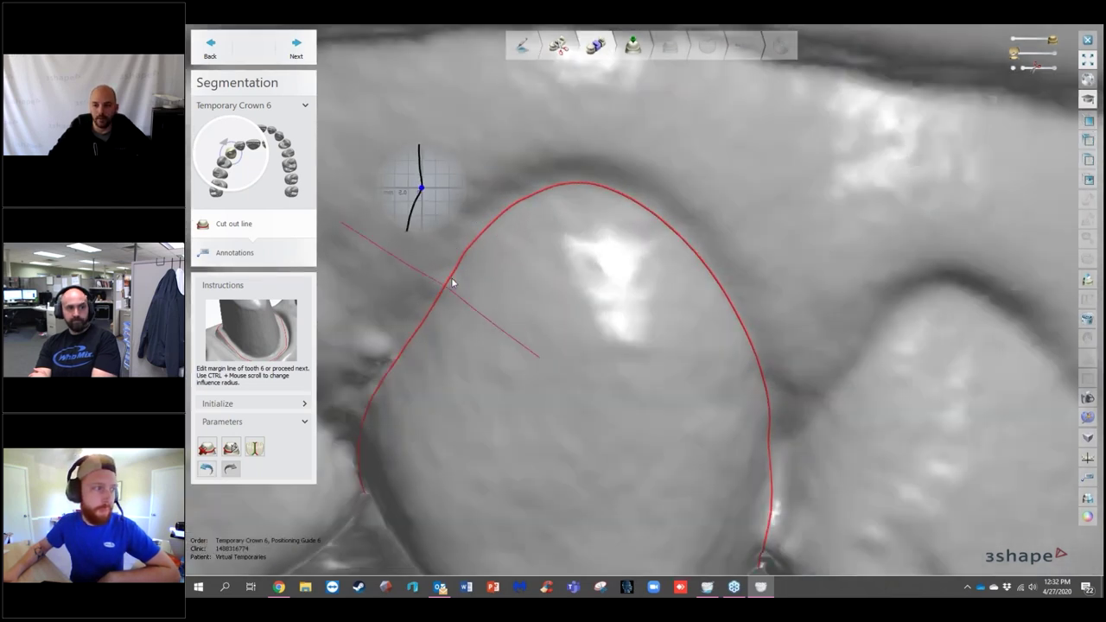
mouse_move(438, 300)
left_mouse_down()
mouse_move(353, 412)
mouse_move(365, 420)
mouse_move(382, 358)
mouse_move(472, 222)
mouse_move(526, 182)
mouse_move(628, 185)
mouse_move(711, 260)
mouse_move(737, 309)
mouse_move(686, 219)
left_mouse_up()
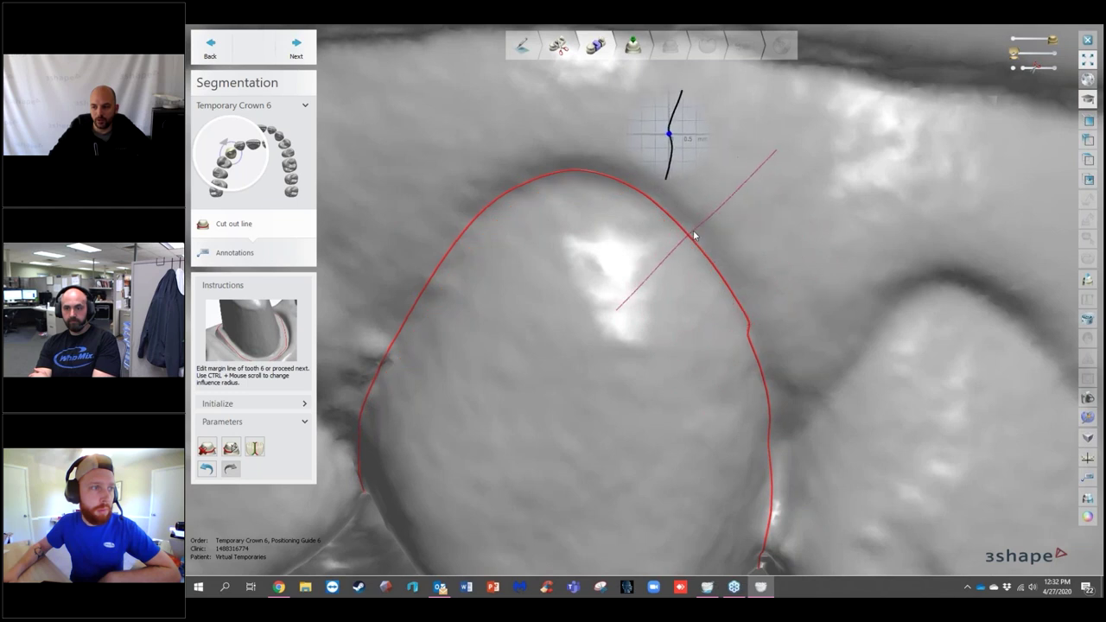
left_click_drag(708, 259, 730, 285)
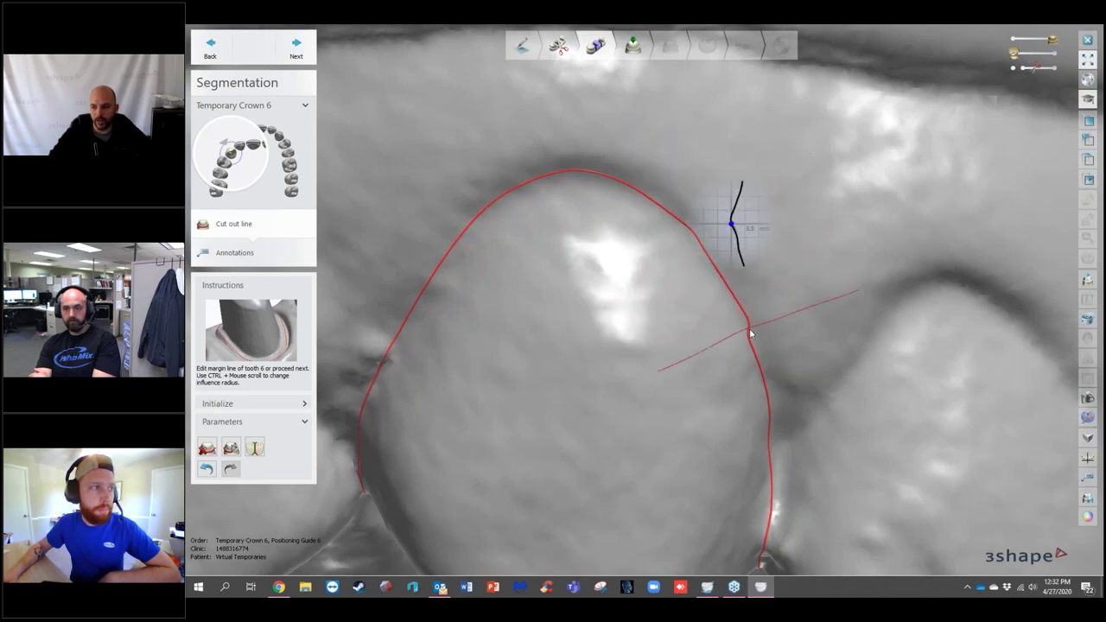
left_click_drag(763, 354, 766, 382)
right_click_drag(764, 380, 769, 380)
mouse_move(768, 380)
left_mouse_down()
mouse_move(766, 346)
mouse_move(781, 419)
mouse_move(758, 510)
left_mouse_up()
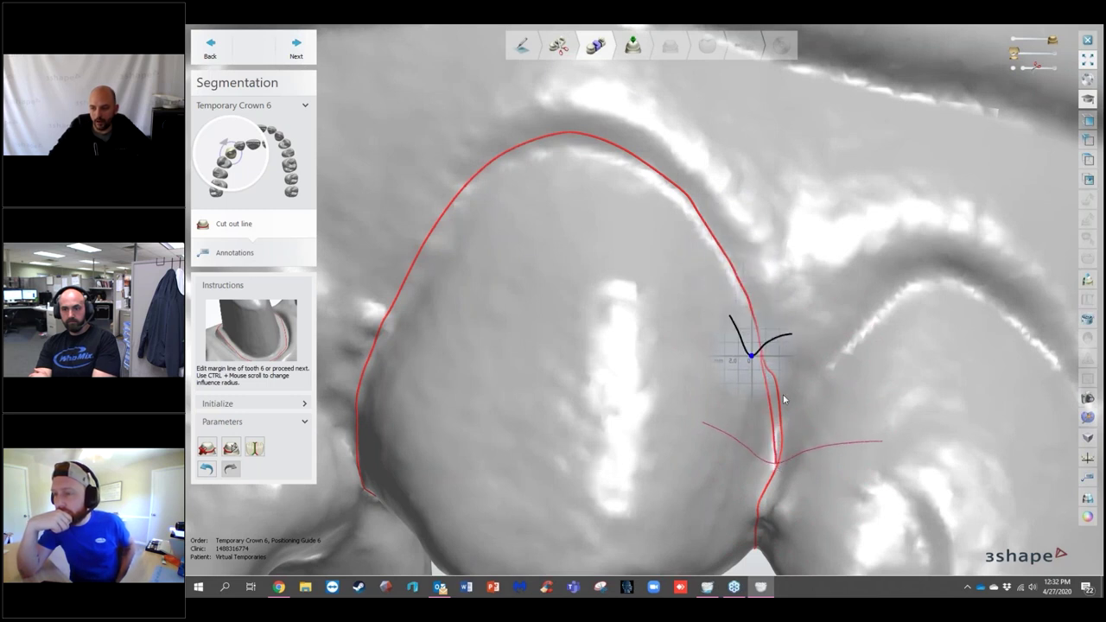
Step: Turn off Fast edit line to show the cut out line's control points, and expand the Initialize options
right_click(741, 289)
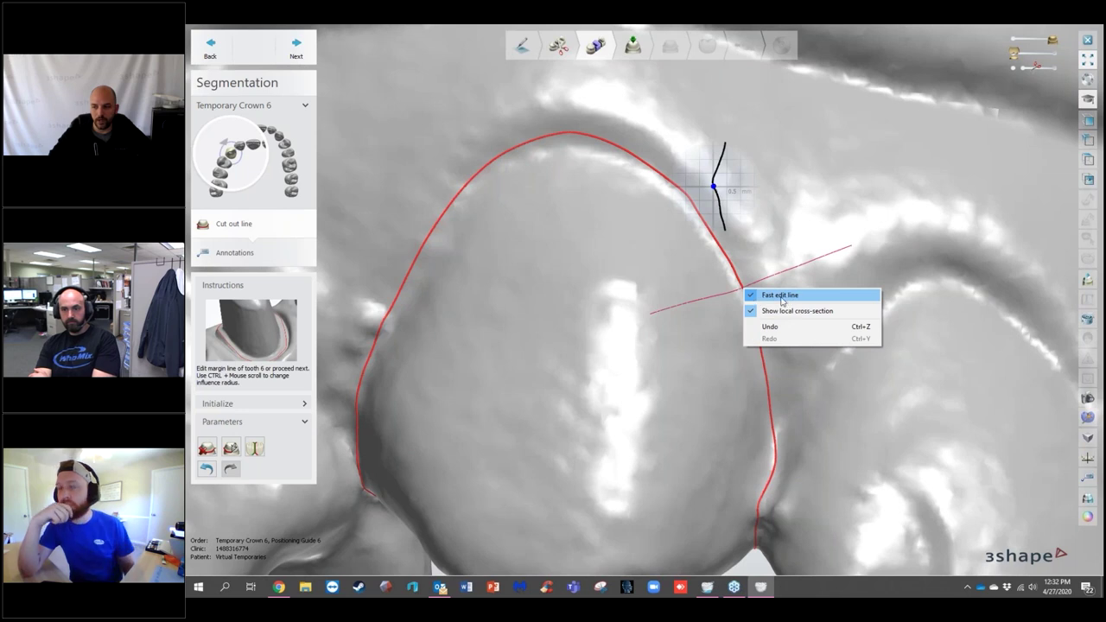
left_click(780, 295)
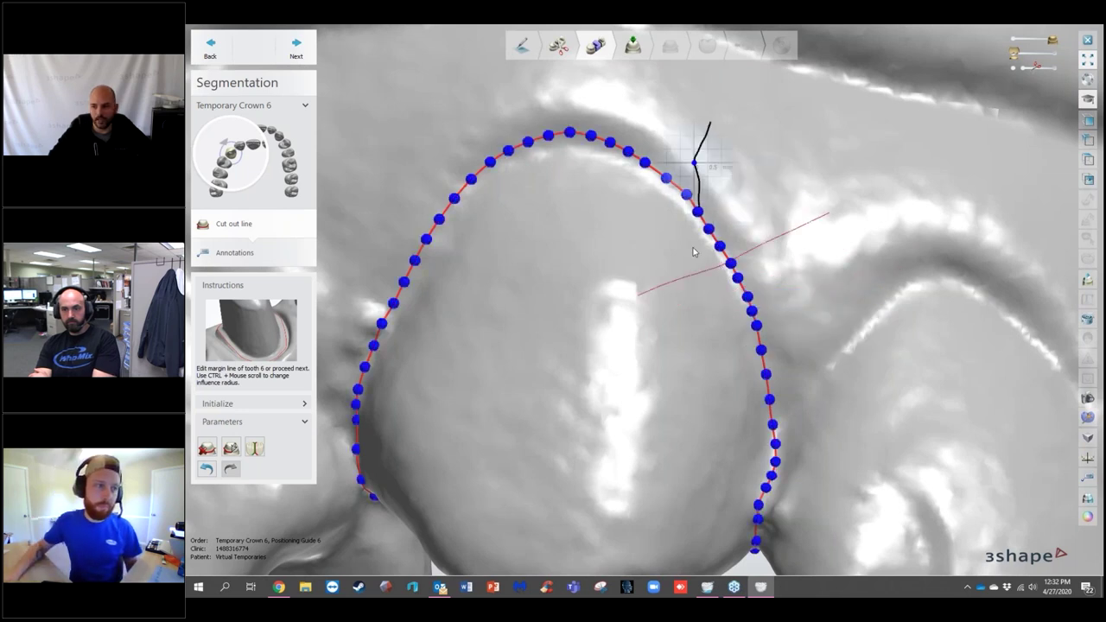
scroll(557, 158, "up", 4)
right_click_drag(550, 342, 397, 259)
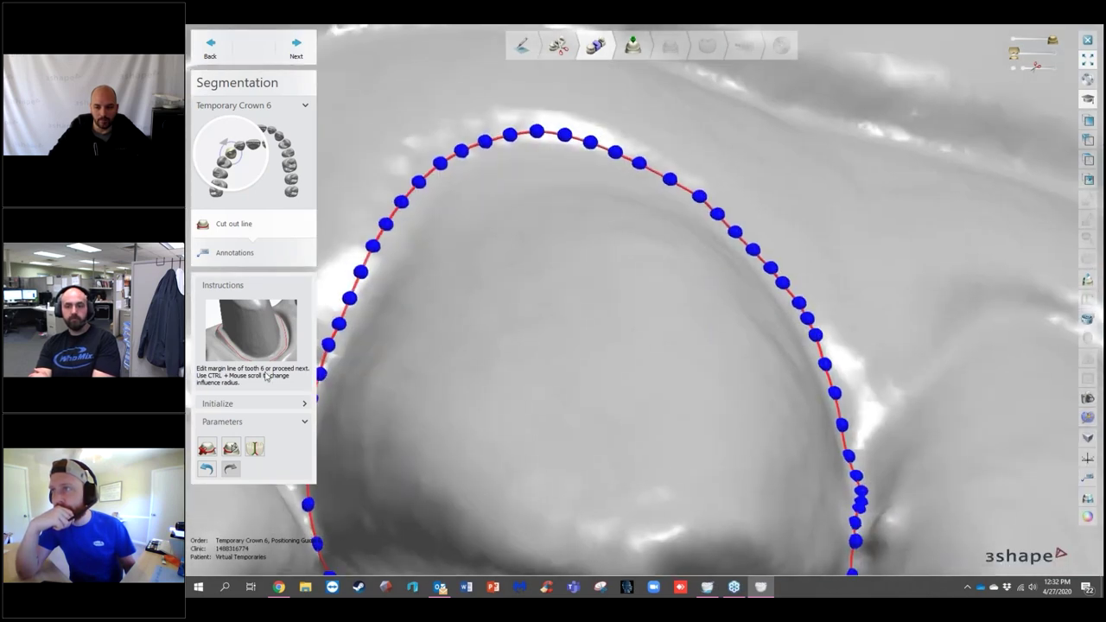
scroll(398, 259, "up", 2)
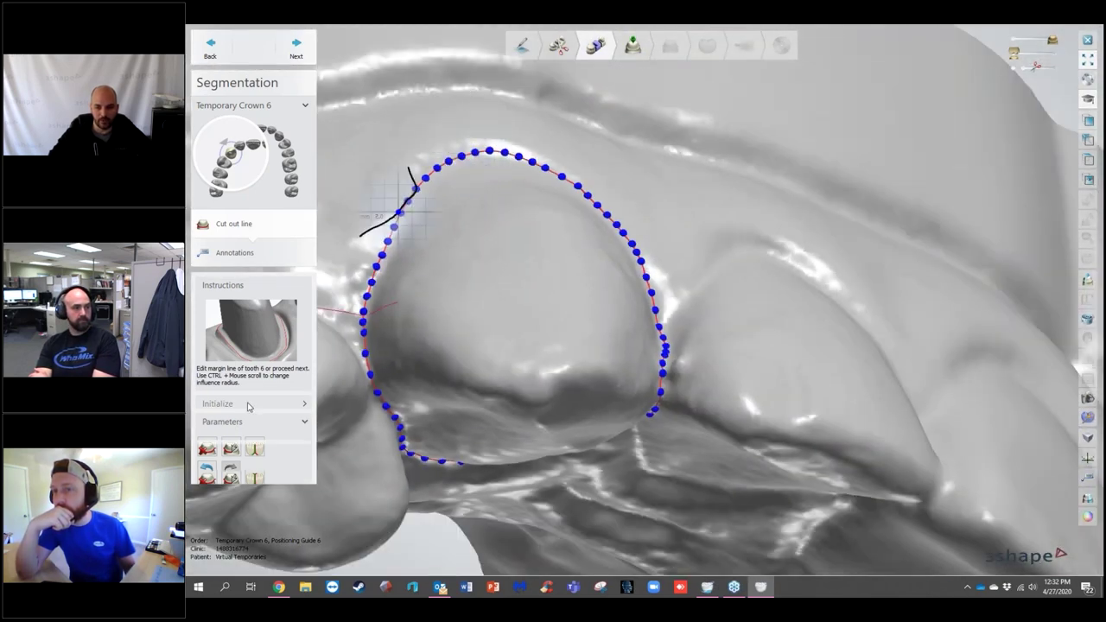
left_click(247, 404)
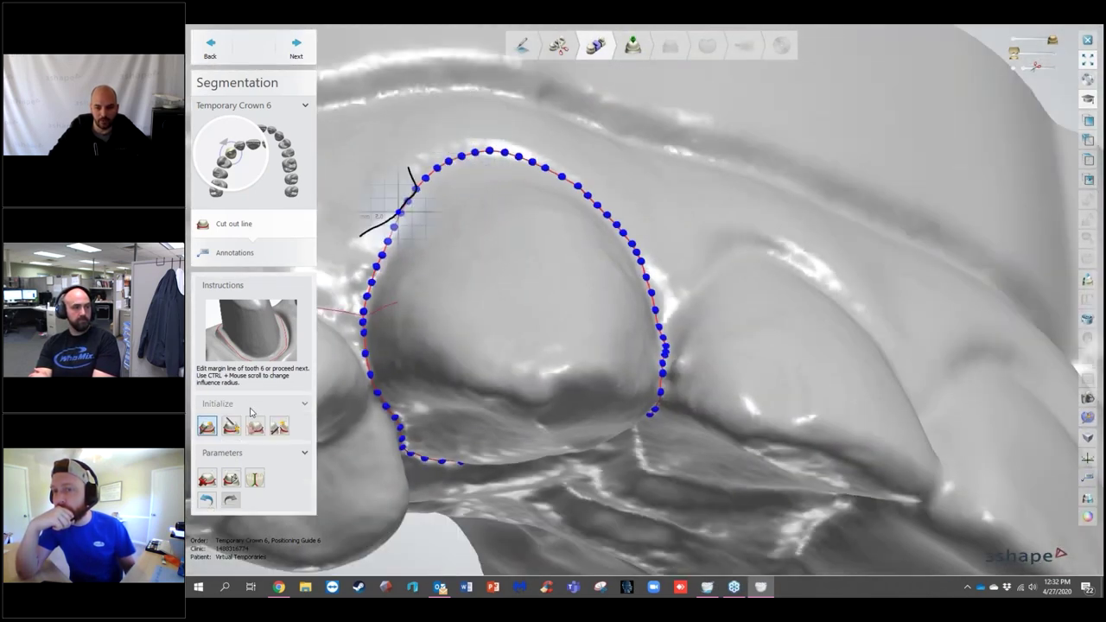
left_click(304, 454)
left_click(304, 454)
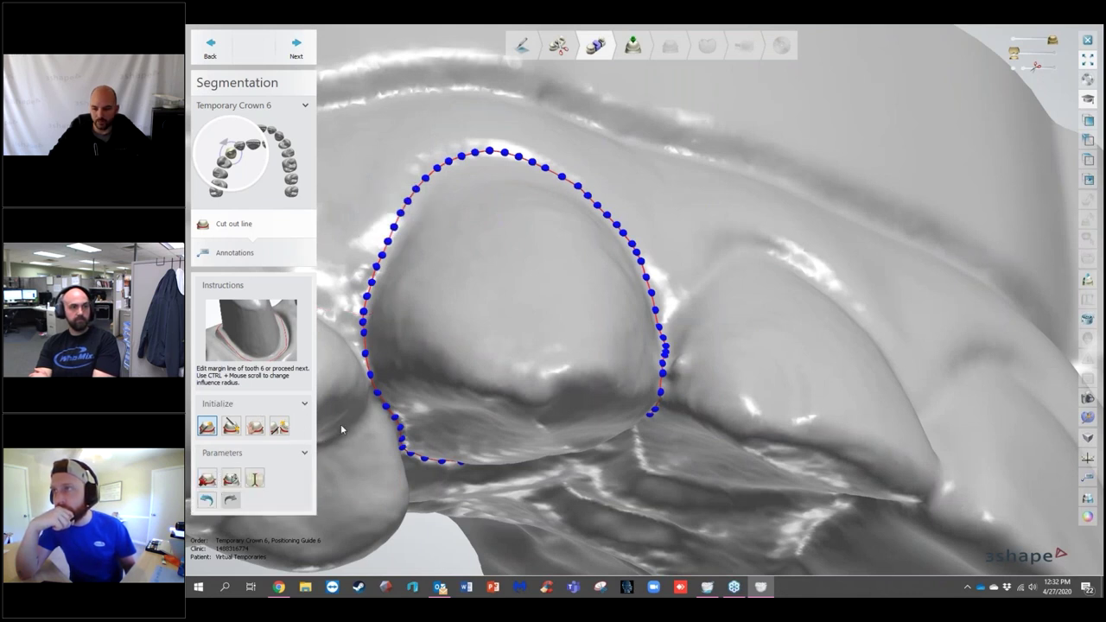
Step: Examine the control points around tooth 6 up close and turn Fast edit line back on
right_click_drag(539, 318, 365, 337)
scroll(364, 338, "up", 5)
right_click(409, 327)
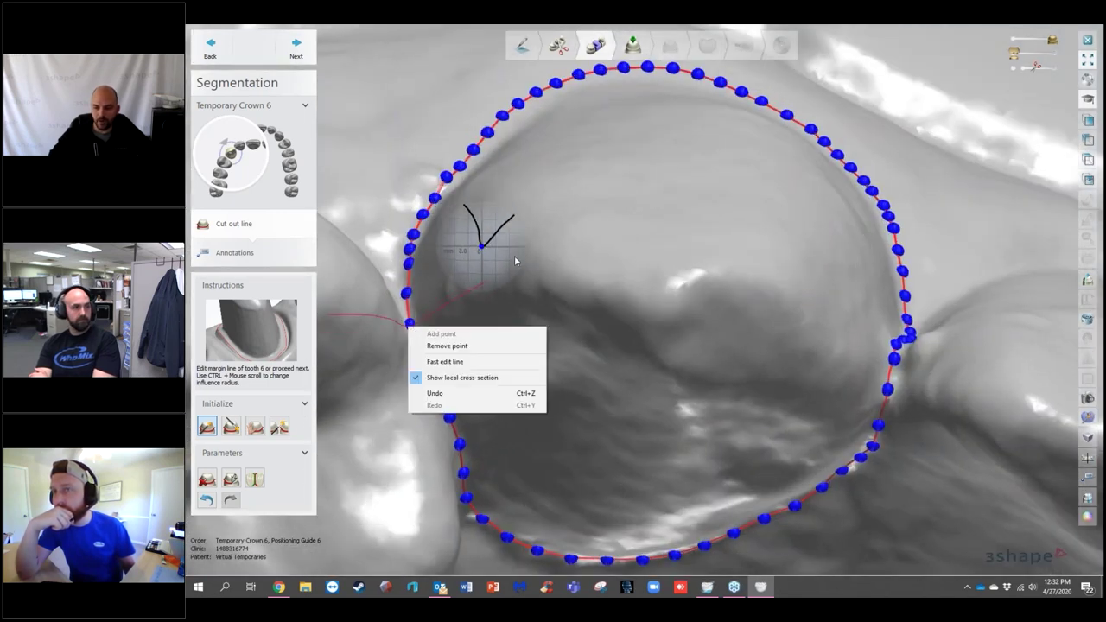
left_click(568, 245)
right_click_drag(569, 244, 429, 362)
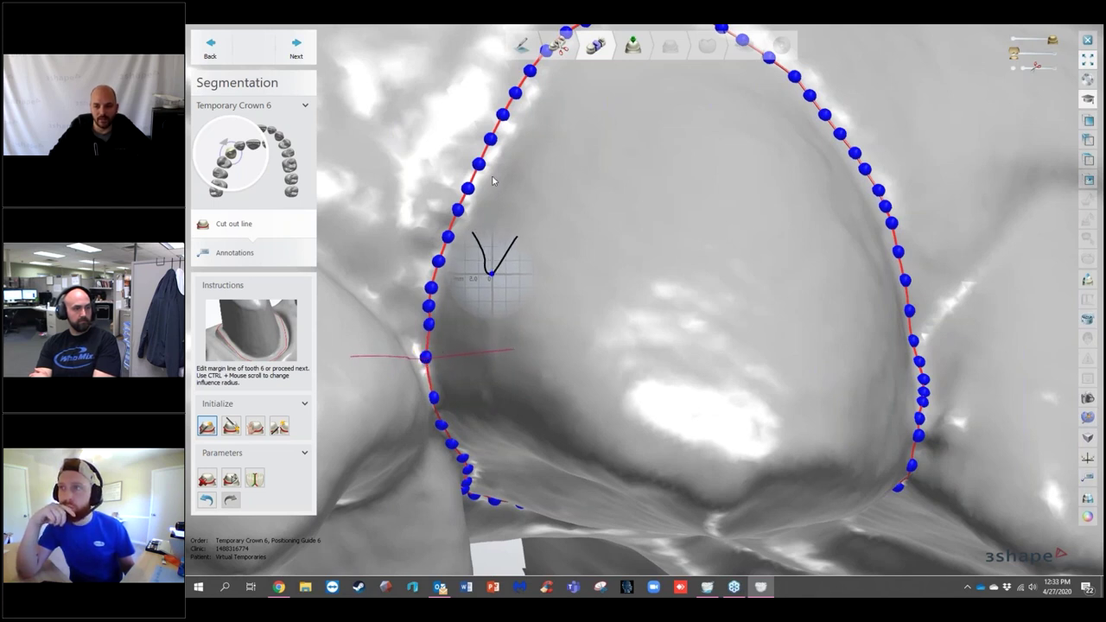
right_click(448, 240)
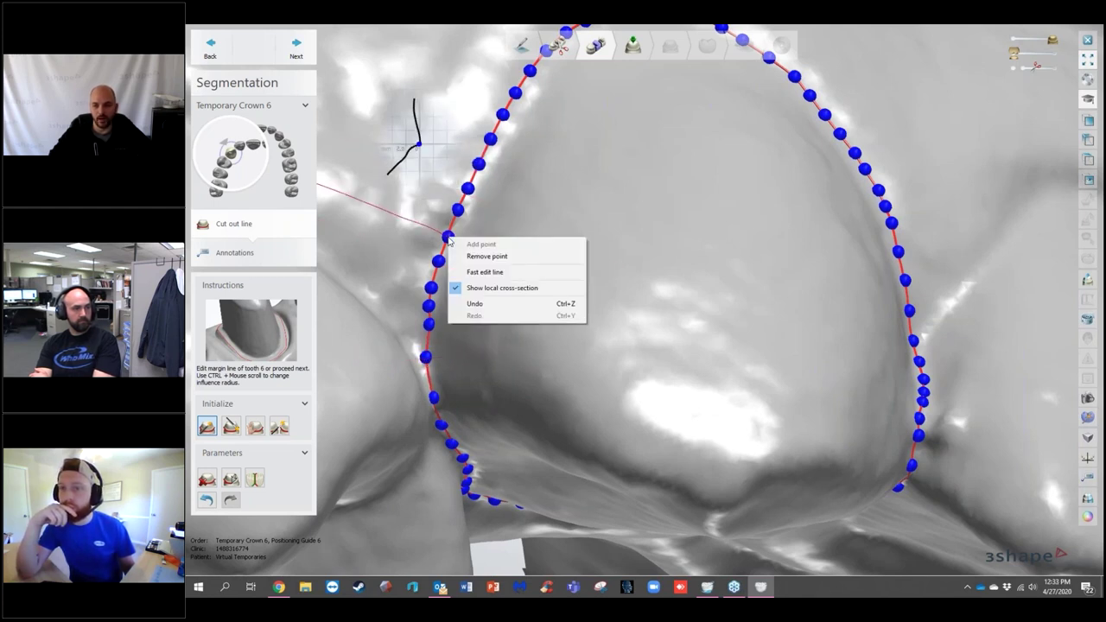
left_click(483, 273)
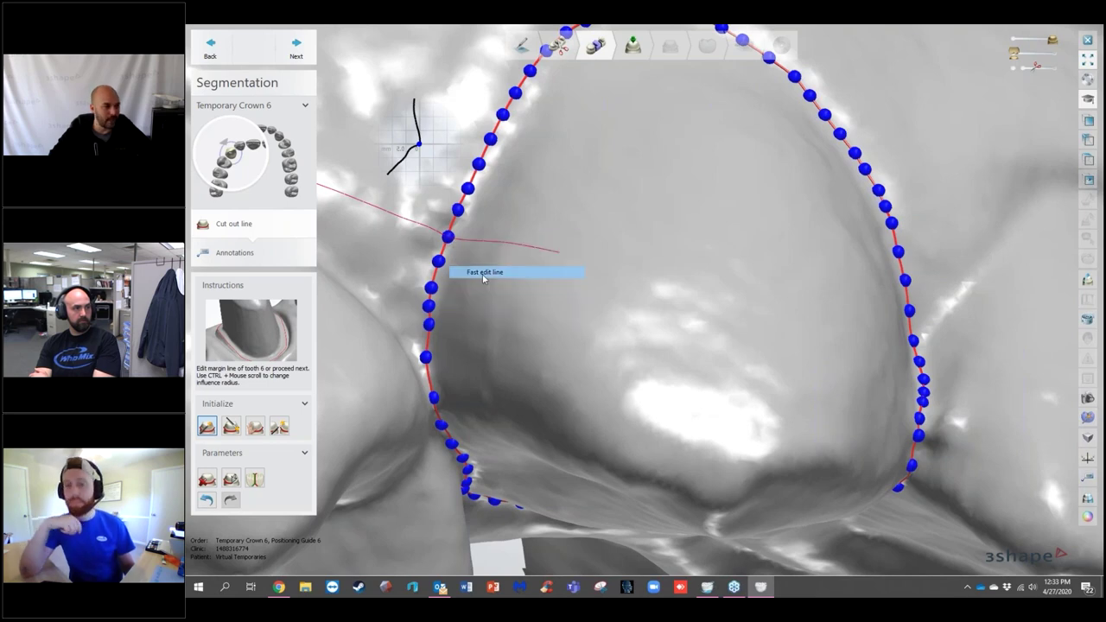
Step: Check the refined cut out line around tooth 6 and continue to the Directions stage
mouse_move(547, 292)
right_mouse_down()
mouse_move(541, 126)
mouse_move(499, 119)
mouse_move(516, 140)
mouse_move(506, 234)
right_mouse_up()
left_click_drag(506, 234, 615, 426)
right_click_drag(615, 426, 666, 447)
scroll(700, 334, "up", 3)
scroll(700, 334, "up", 5)
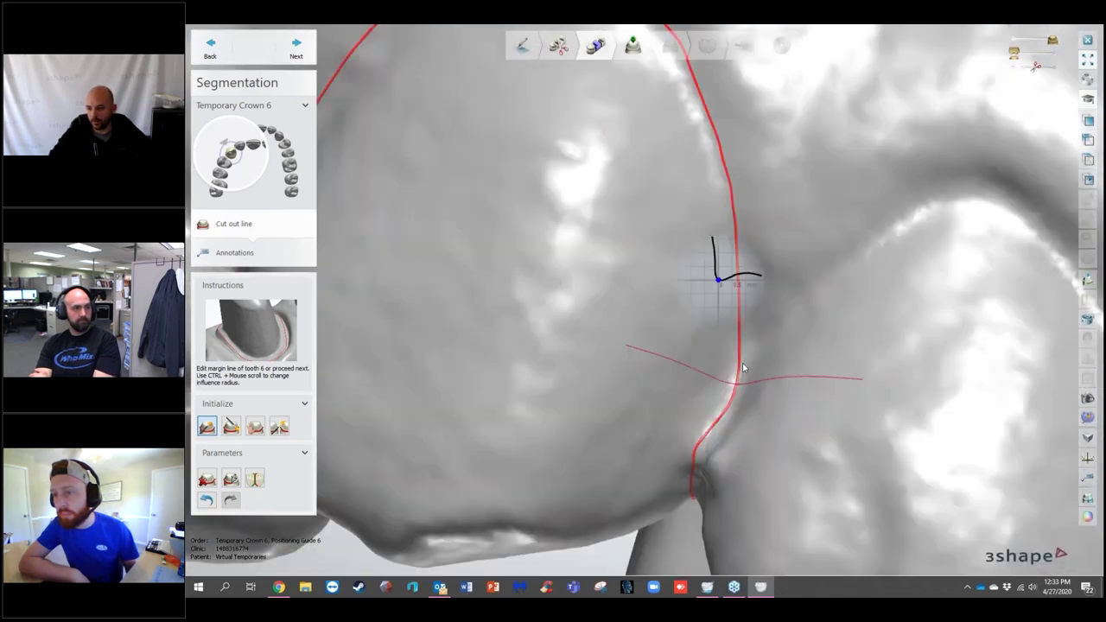
scroll(697, 450, "down", 6)
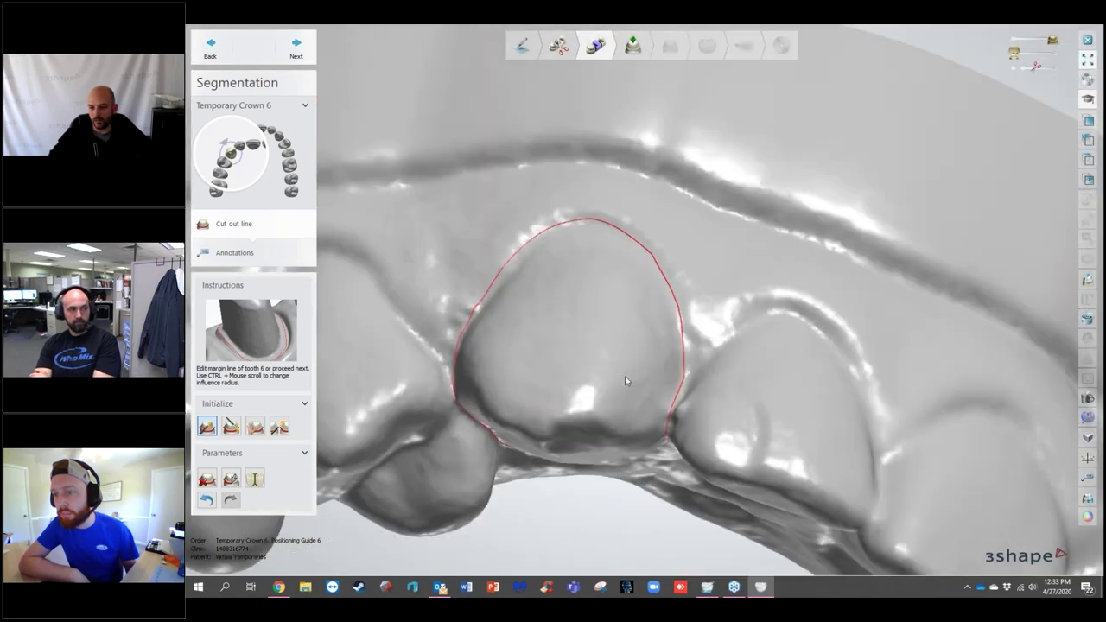
right_click_drag(626, 380, 635, 257)
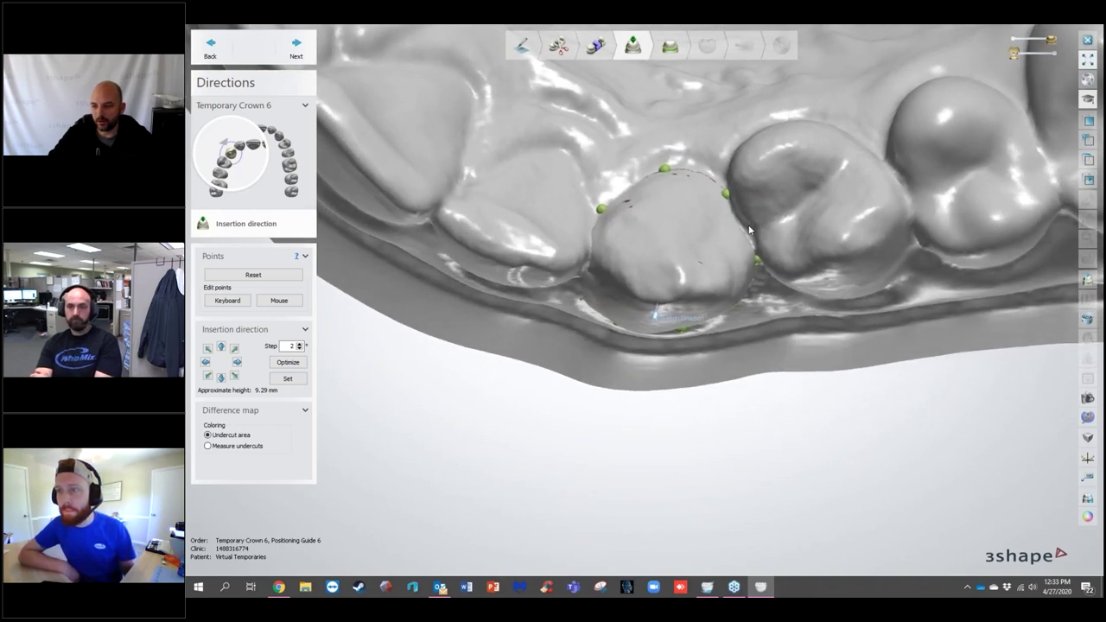
Step: Set the insertion direction for tooth 6 from the current view, check the facial undercut area, and continue to the Interfaces stage
left_click(288, 380)
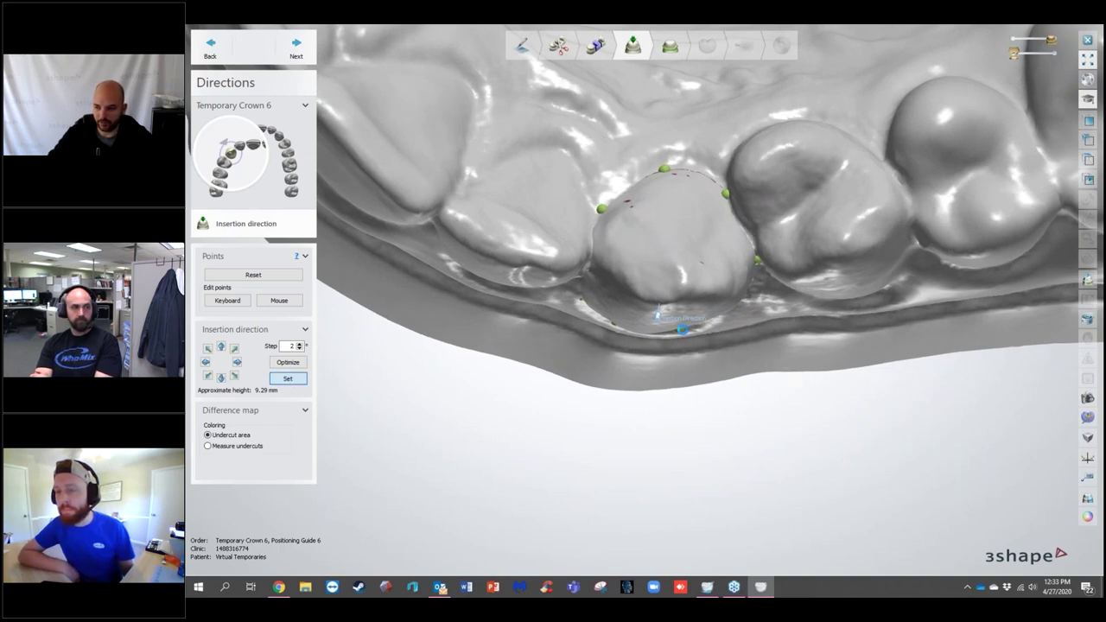
left_click_drag(682, 328, 589, 402)
right_click_drag(588, 401, 535, 299)
right_click_drag(641, 342, 655, 294)
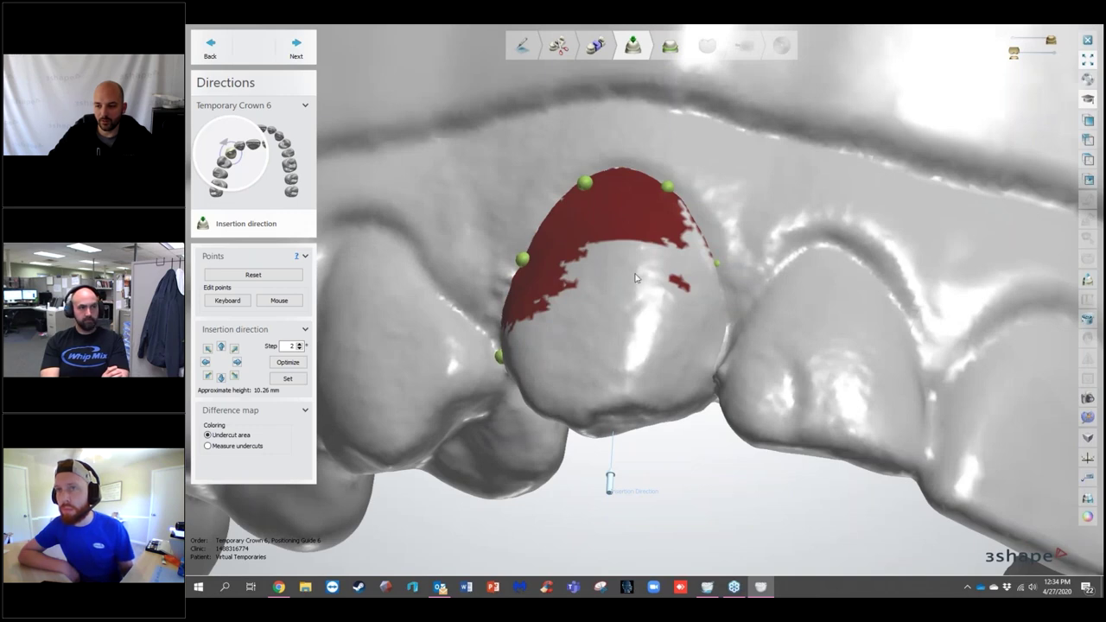
right_click_drag(591, 308, 693, 350)
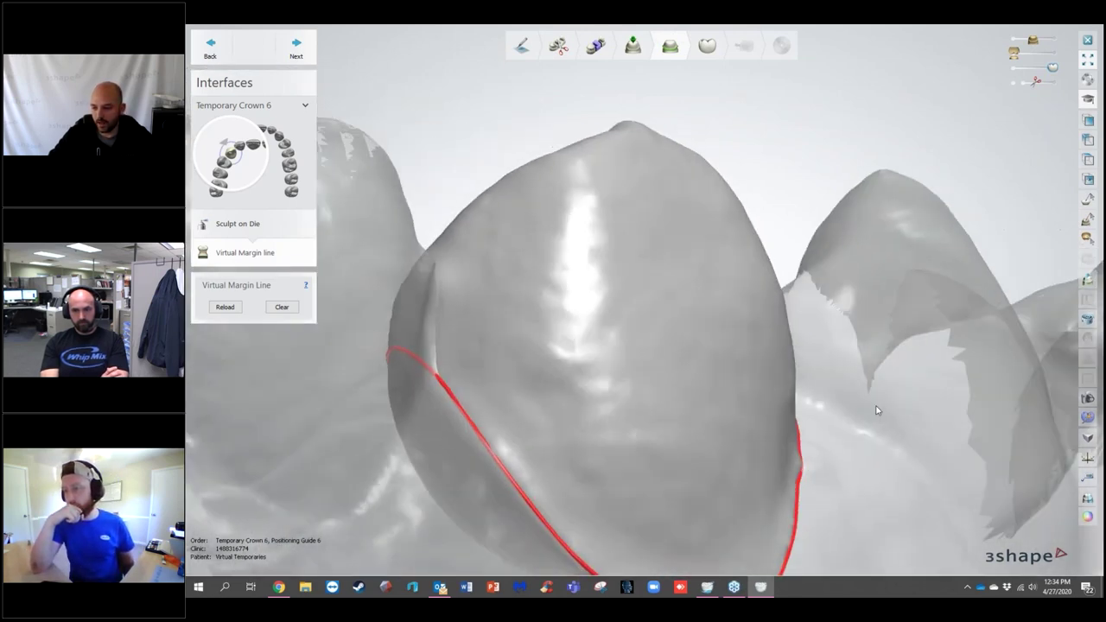
Step: Examine the virtual margin line around tooth 6 and continue to the Anatomy design stage
right_click_drag(876, 411, 478, 299)
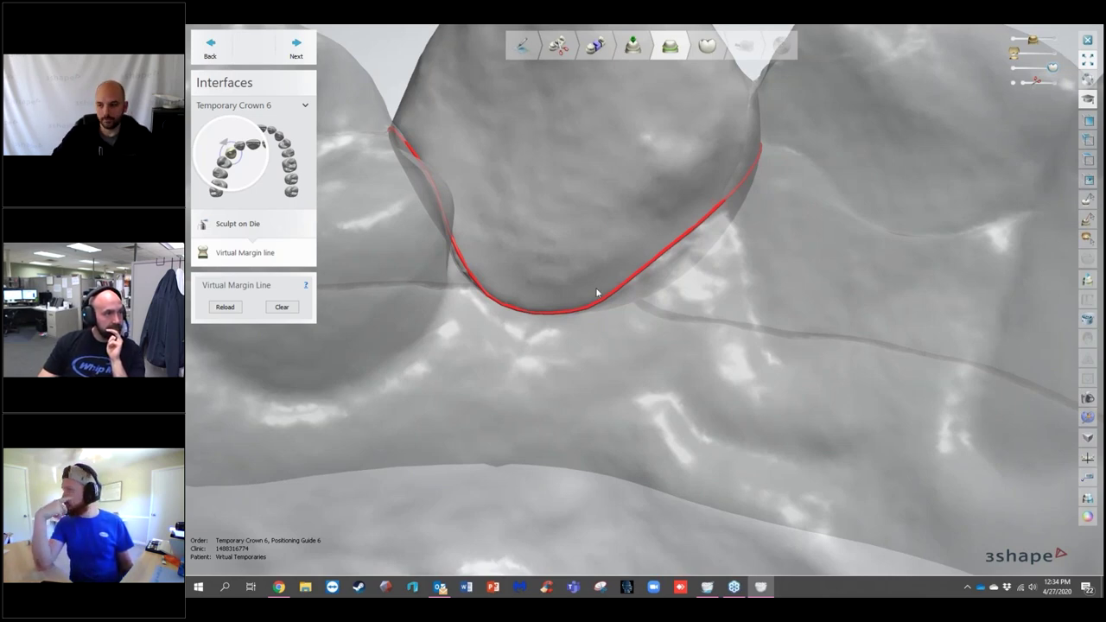
scroll(595, 294, "down", 5)
right_click_drag(679, 190, 449, 73)
left_click(295, 50)
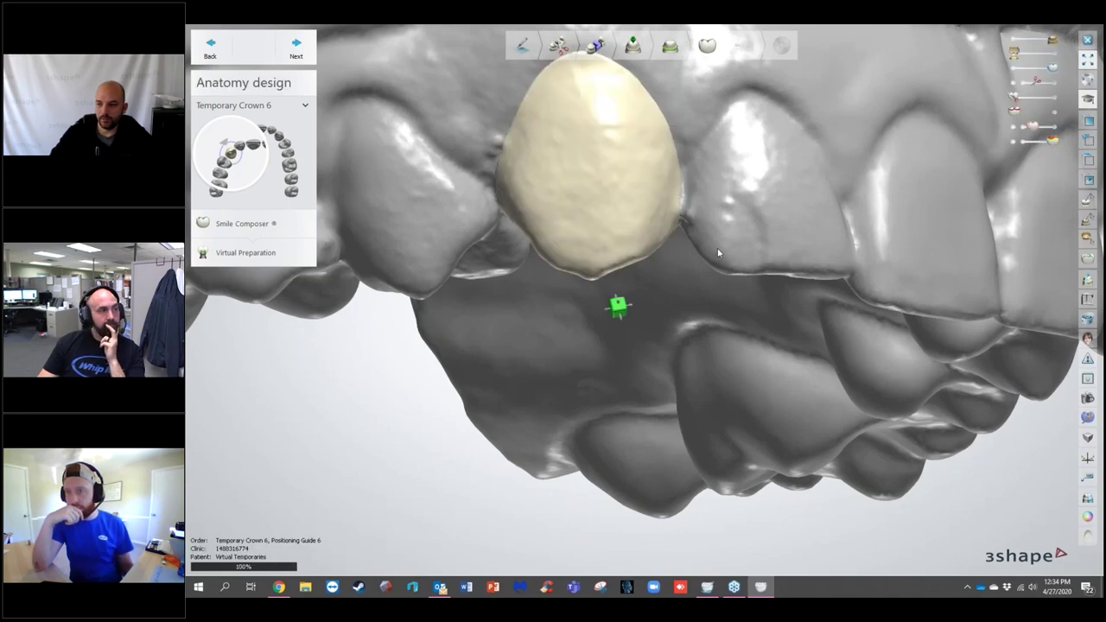
Step: Fade out the temporary crown on tooth 6 to view the surface beneath it, and make the crown fully visible again
left_click_drag(1053, 68, 1002, 75)
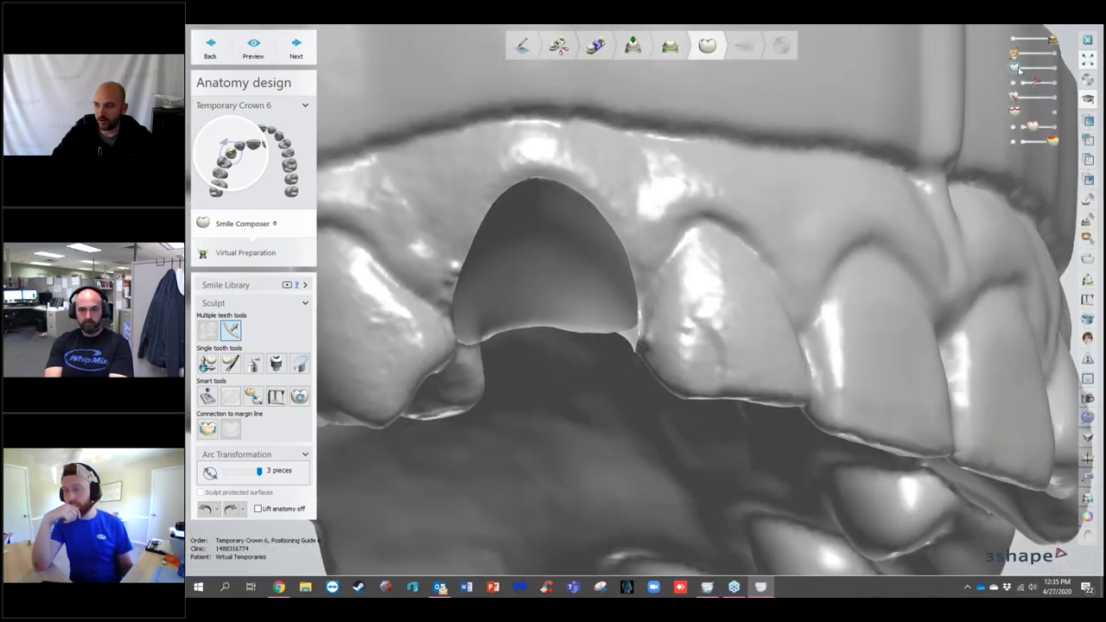
left_click_drag(1018, 69, 1053, 68)
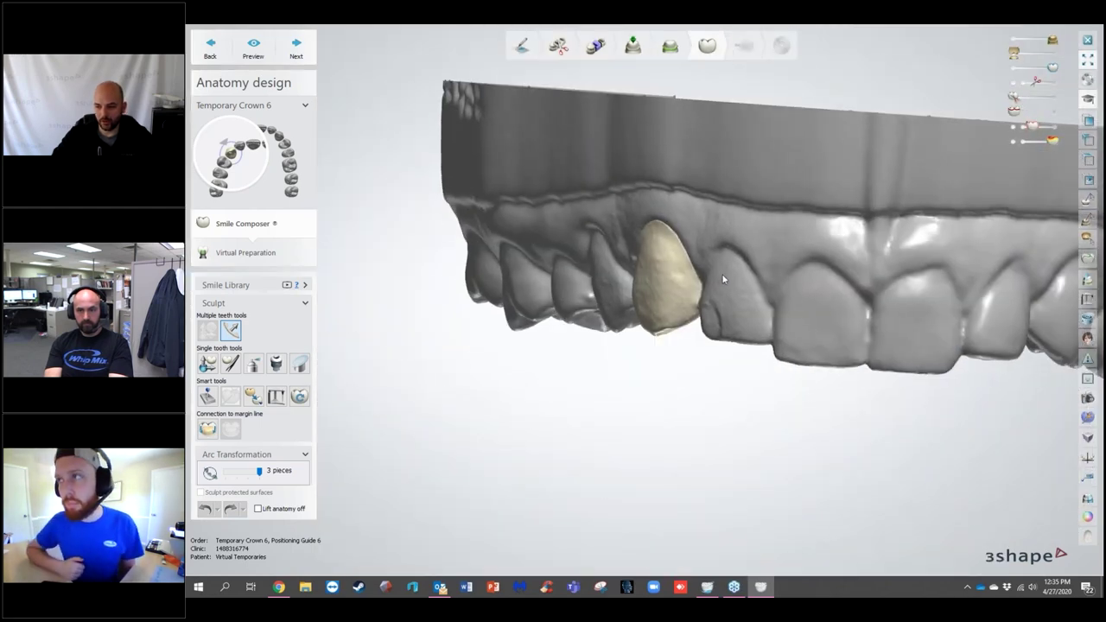
Step: Activate individual transformation for the tooth 6 temporary crown and check its shape from the occlusal and facial sides
left_click(208, 363)
right_click_drag(748, 298, 836, 181)
scroll(834, 177, "up", 3)
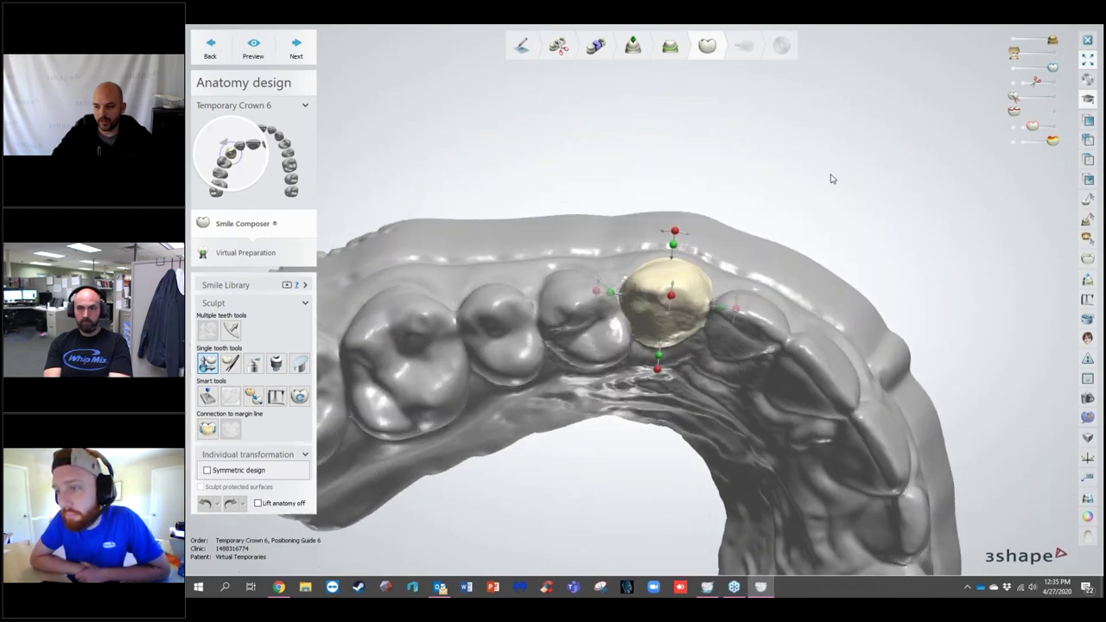
right_click_drag(751, 219, 723, 282)
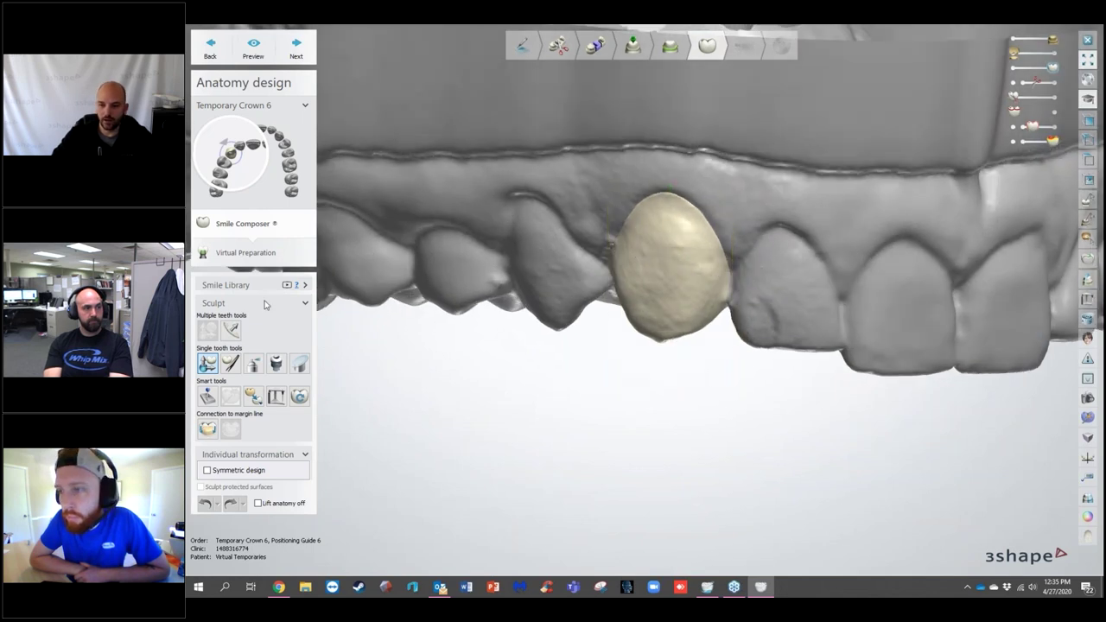
Step: Browse the Smile Library shapes for tooth 6 and apply the [Reuse original teeth] entry to the temporary crown
left_click(240, 287)
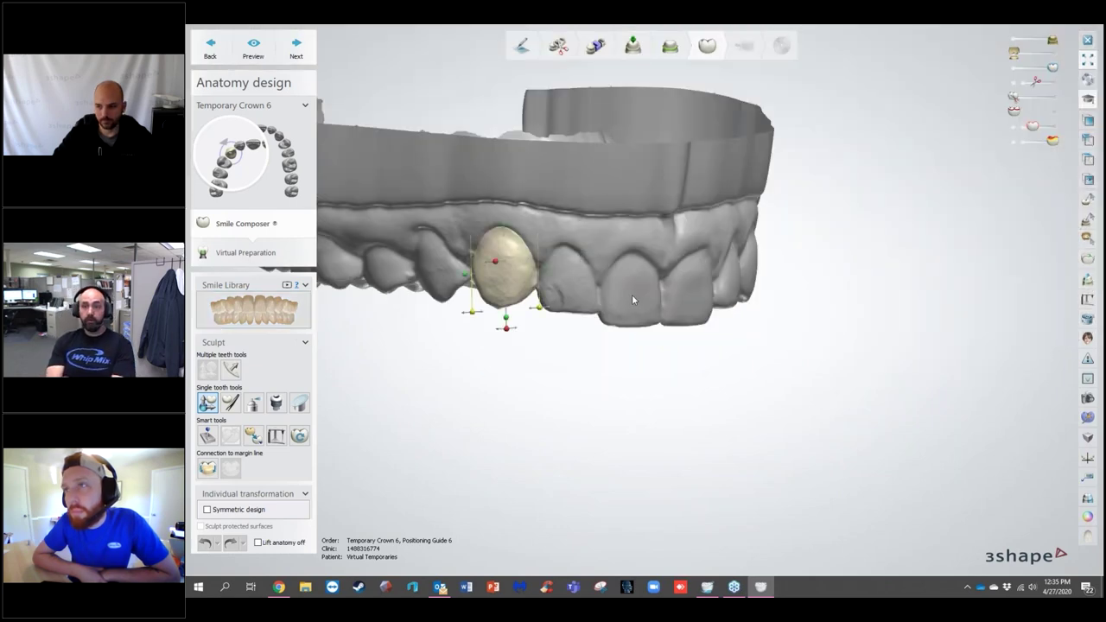
right_click_drag(631, 300, 577, 354)
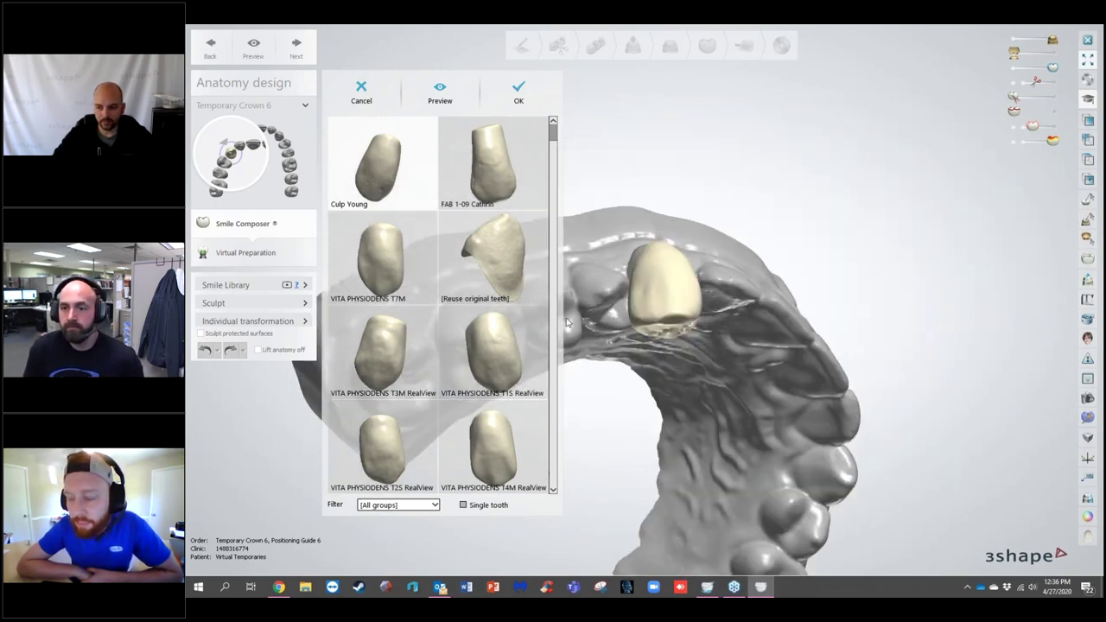
left_click(503, 271)
left_click(519, 90)
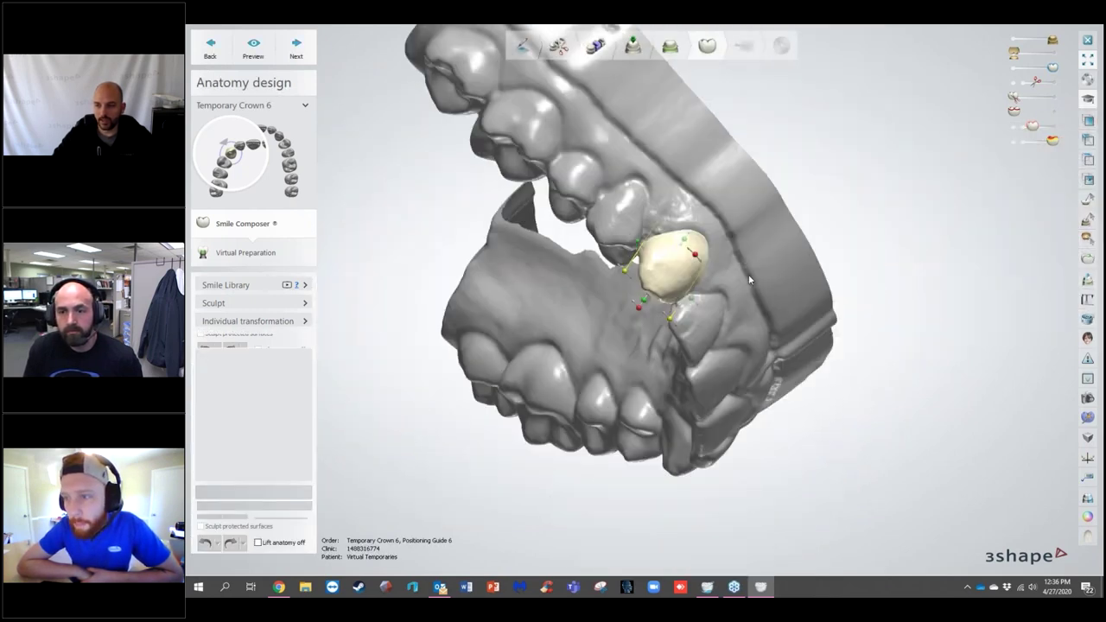
Step: Add wax to the mesial side of the tooth 6 crown with the Wax knife, using a 1.88 mm radius and 5.0 µm level
left_click(250, 403)
left_click(216, 342)
scroll(654, 302, "up", 3)
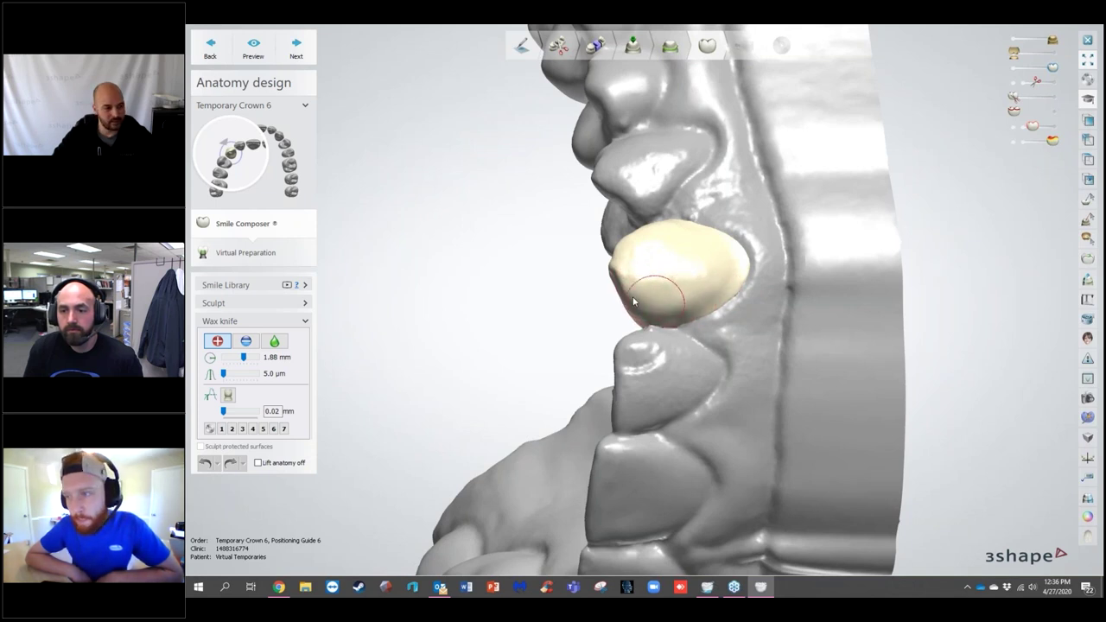
mouse_move(652, 330)
right_mouse_down()
mouse_move(734, 340)
mouse_move(770, 314)
mouse_move(772, 324)
mouse_move(725, 328)
right_mouse_up()
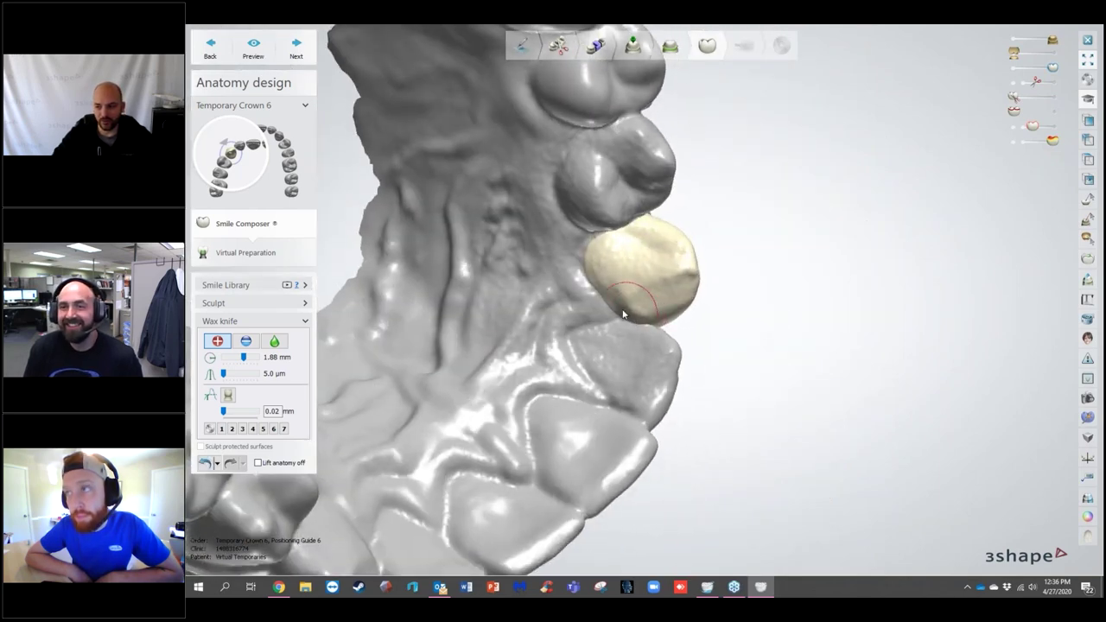
Step: Build up the distal contact side and facial gingival area of the tooth 6 crown with the Wax knife
mouse_move(620, 304)
right_mouse_down()
mouse_move(716, 339)
mouse_move(629, 326)
right_mouse_up()
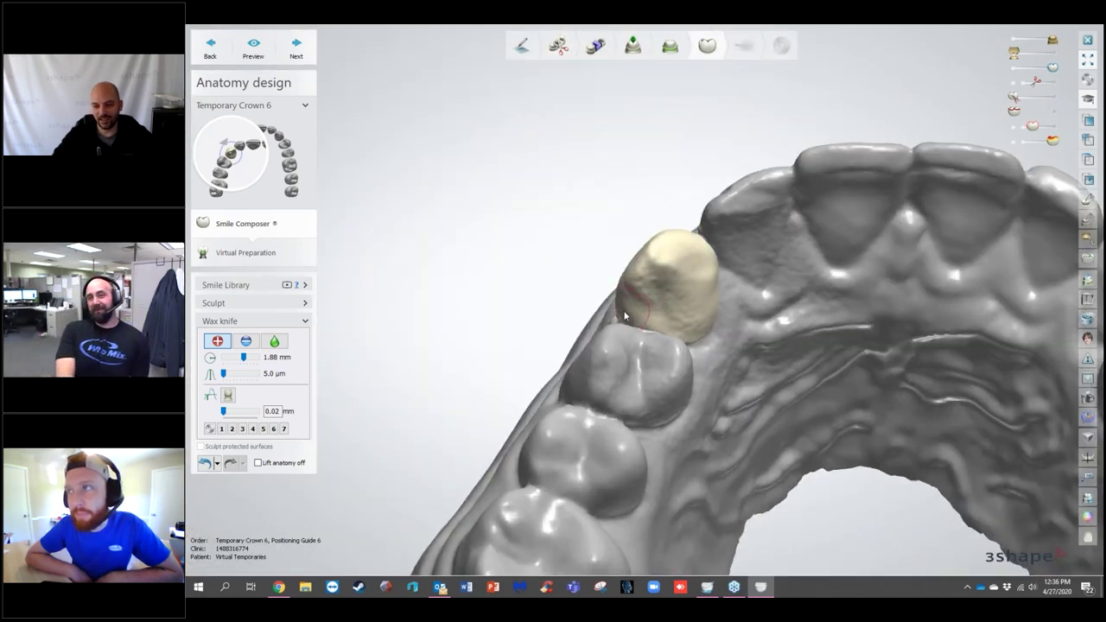
mouse_move(612, 300)
right_mouse_down()
mouse_move(723, 340)
mouse_move(653, 329)
right_mouse_up()
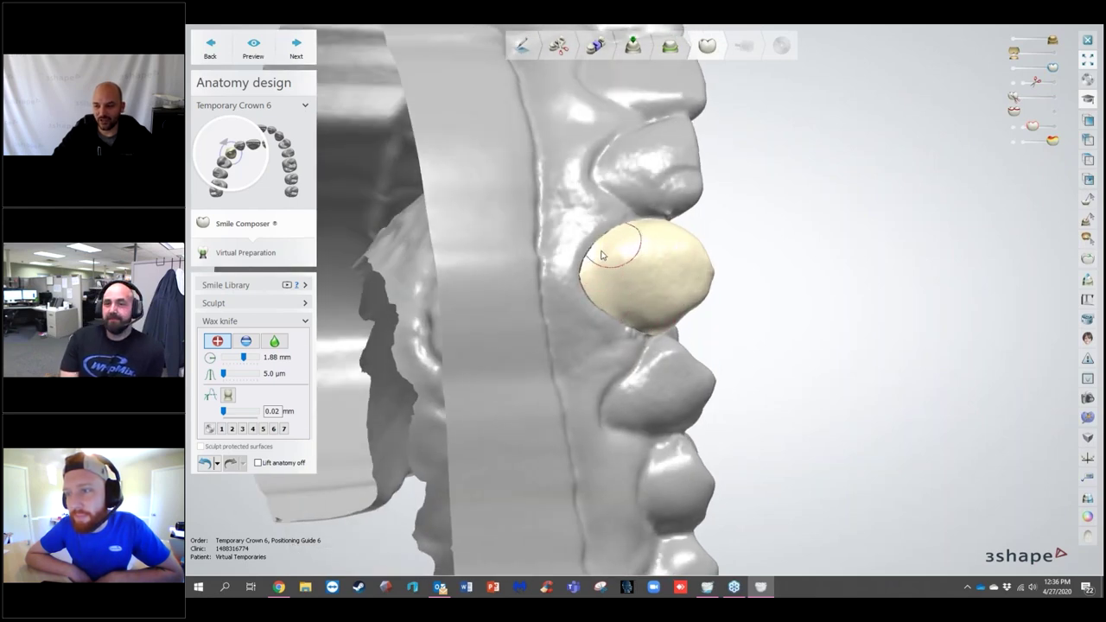
mouse_move(753, 239)
right_mouse_down()
mouse_move(676, 161)
mouse_move(634, 248)
mouse_move(641, 215)
right_mouse_up()
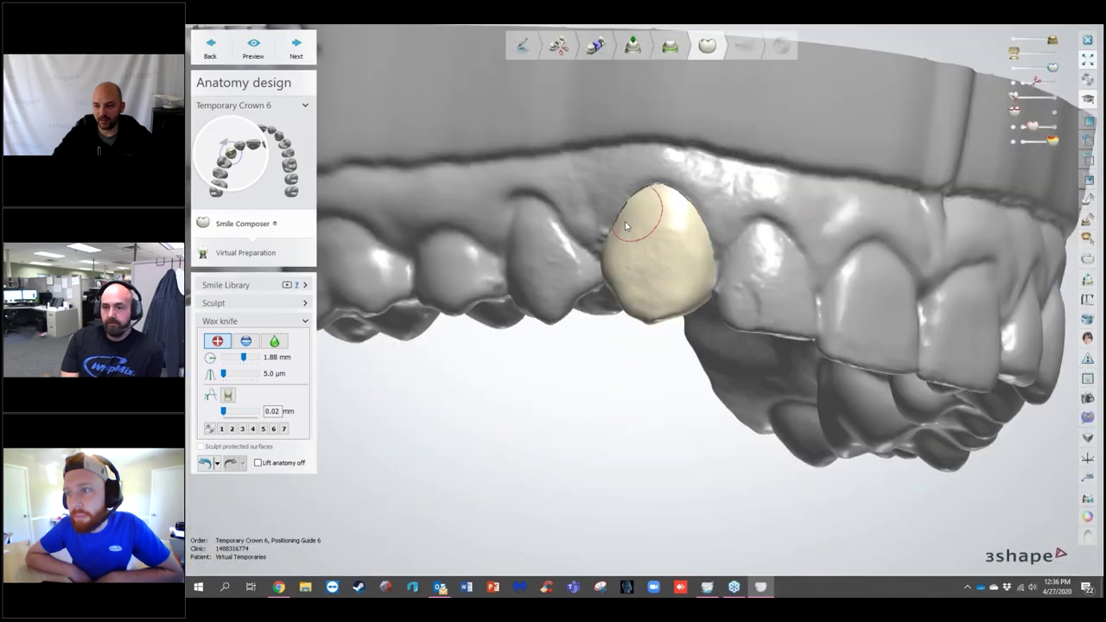
right_click_drag(692, 258, 641, 290)
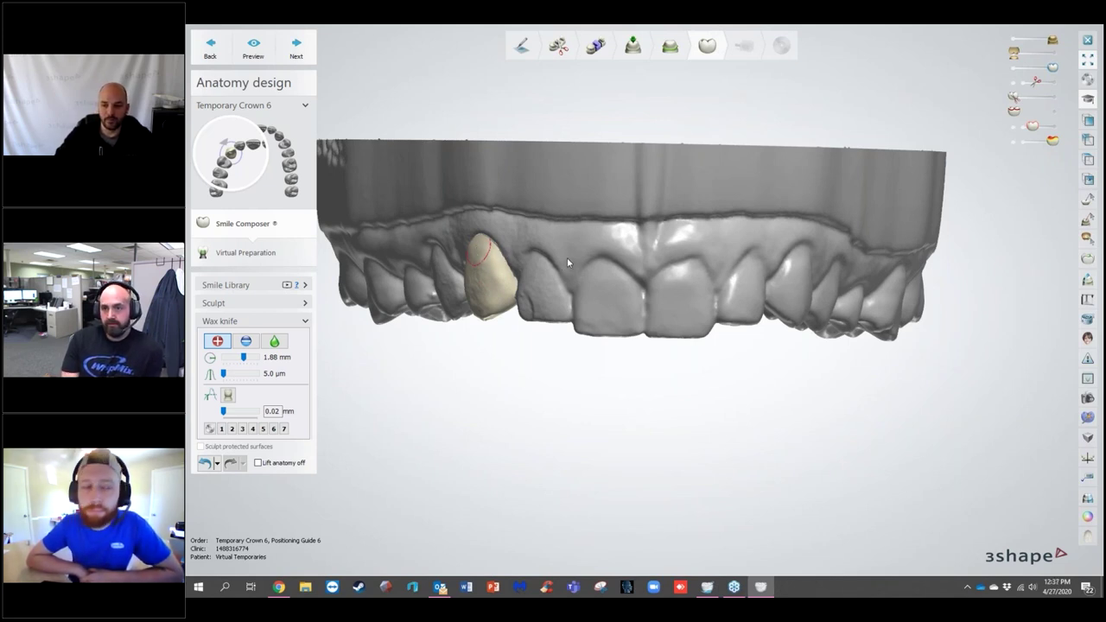
Step: Sculpt the mesial gingival edge and facial surface of the tooth 6 crown to even out the uneven spots
right_click_drag(561, 253, 464, 381)
scroll(460, 320, "up", 5)
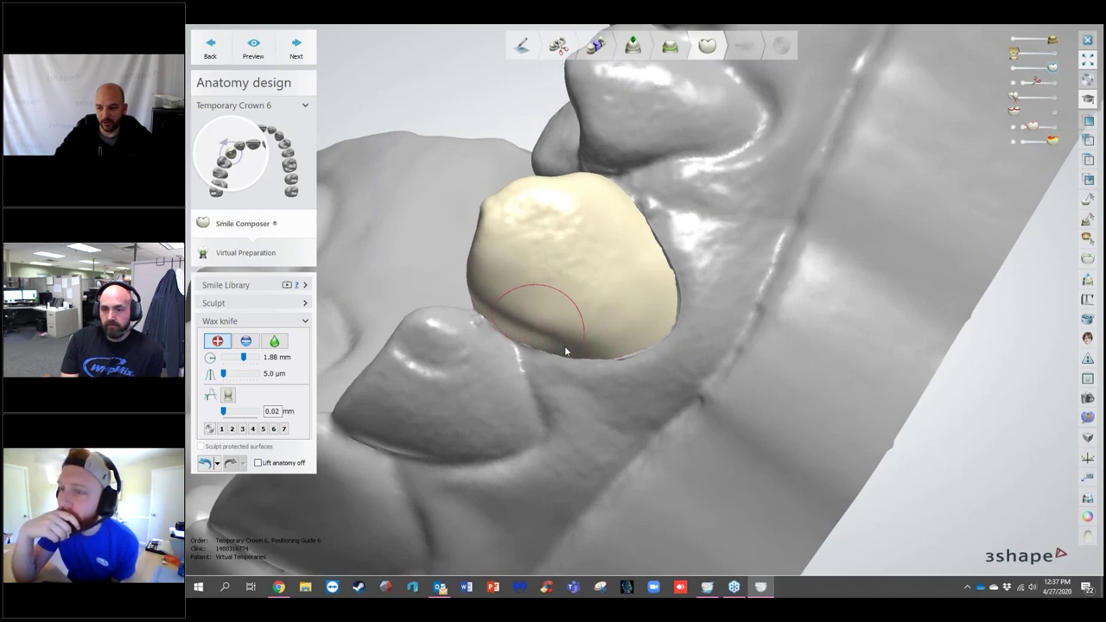
mouse_move(580, 349)
left_mouse_down()
mouse_move(618, 291)
mouse_move(615, 271)
mouse_move(627, 292)
mouse_move(528, 209)
mouse_move(652, 316)
mouse_move(530, 220)
mouse_move(606, 326)
mouse_move(513, 290)
left_mouse_up()
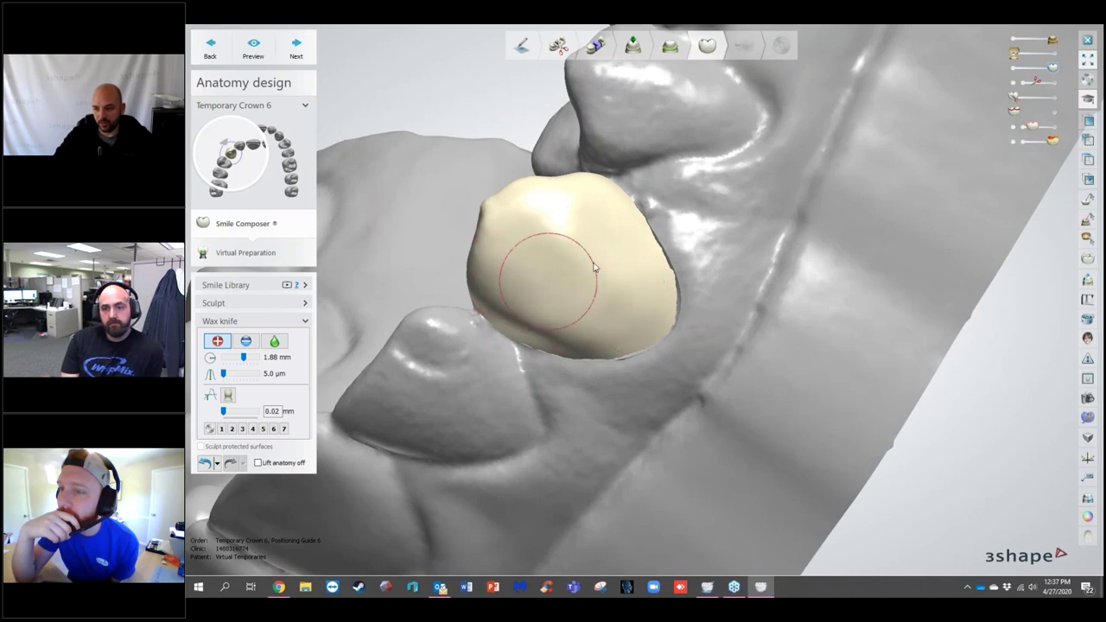
right_click_drag(600, 254, 592, 213)
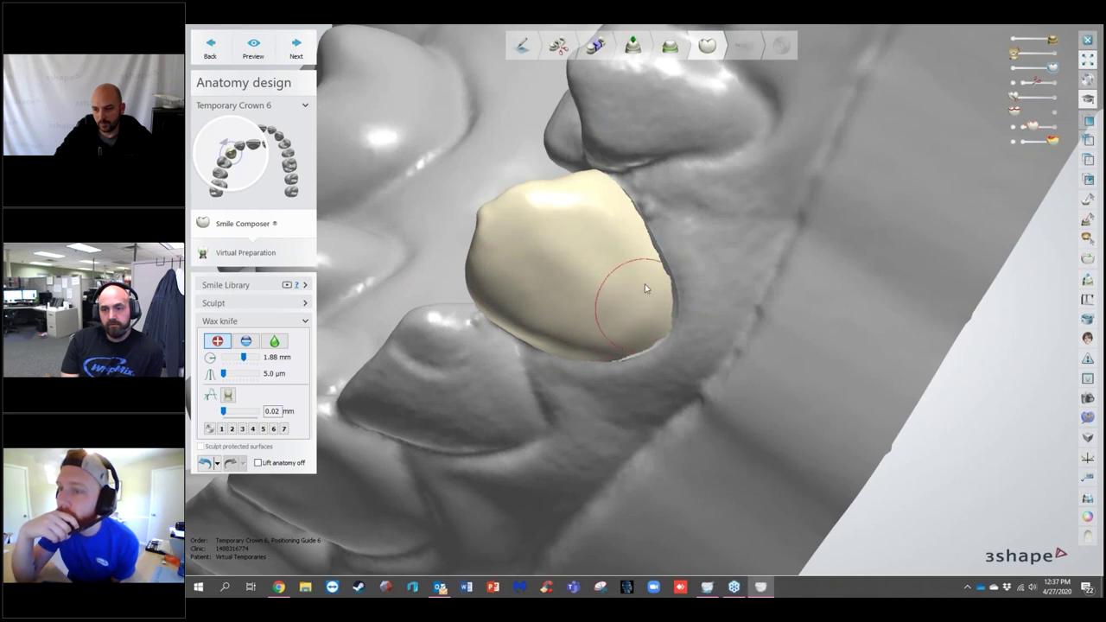
mouse_move(658, 360)
right_mouse_down()
mouse_move(661, 262)
mouse_move(728, 318)
mouse_move(590, 285)
mouse_move(655, 331)
mouse_move(505, 256)
right_mouse_up()
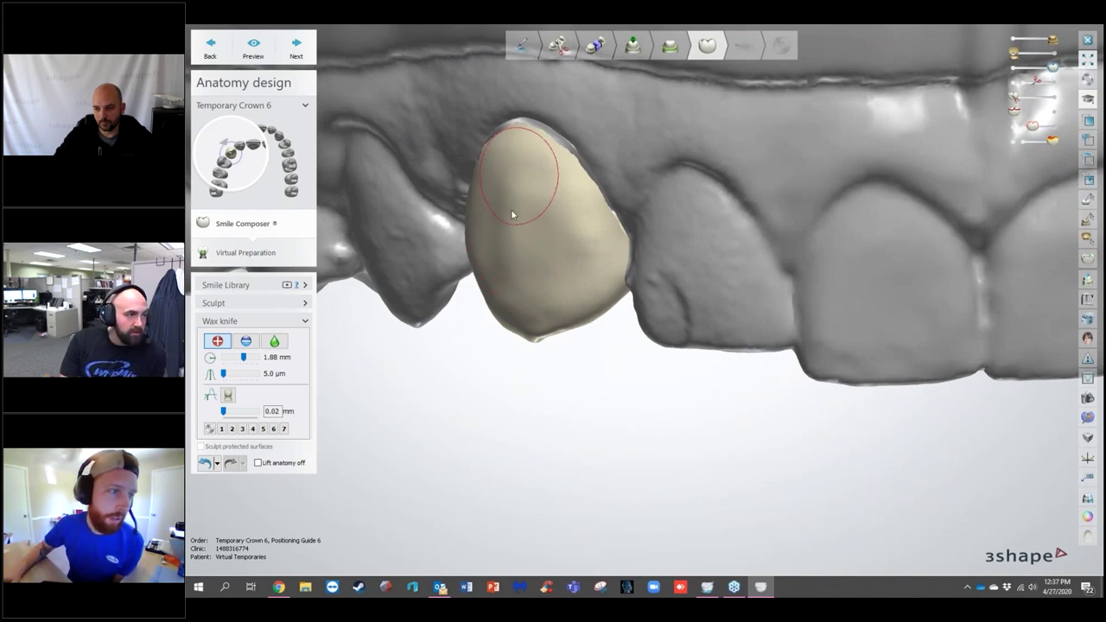
right_click_drag(572, 429, 575, 429)
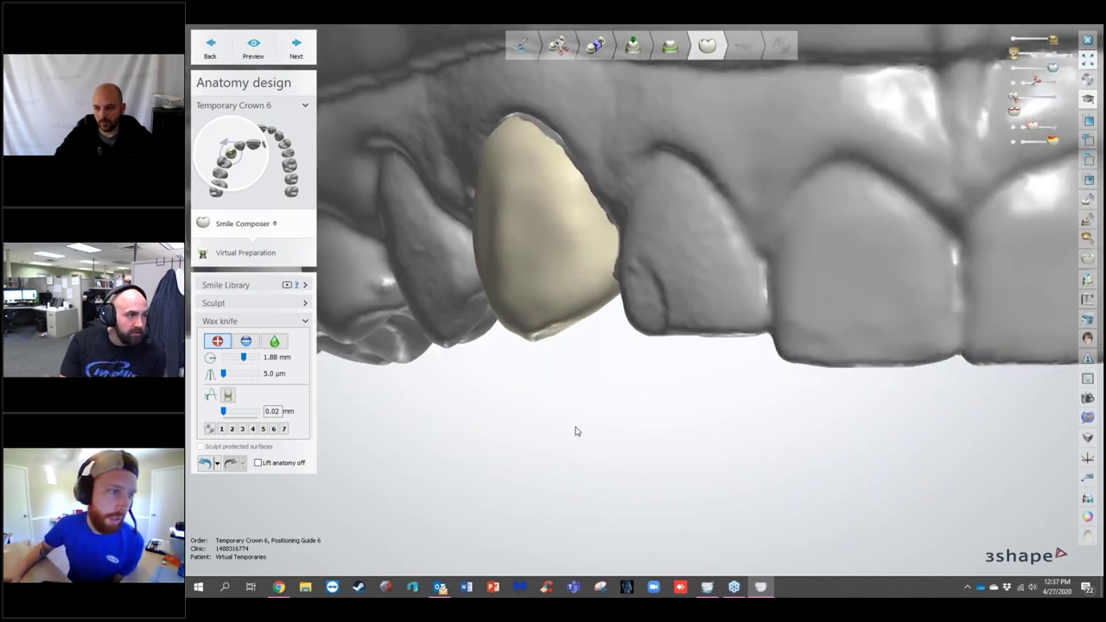
Step: Smooth the facial surface of the tooth 6 crown with the Wax knife at level 1.20 and compare it with the neighbouring teeth
right_click_drag(726, 320, 406, 312)
scroll(730, 316, "down", 3)
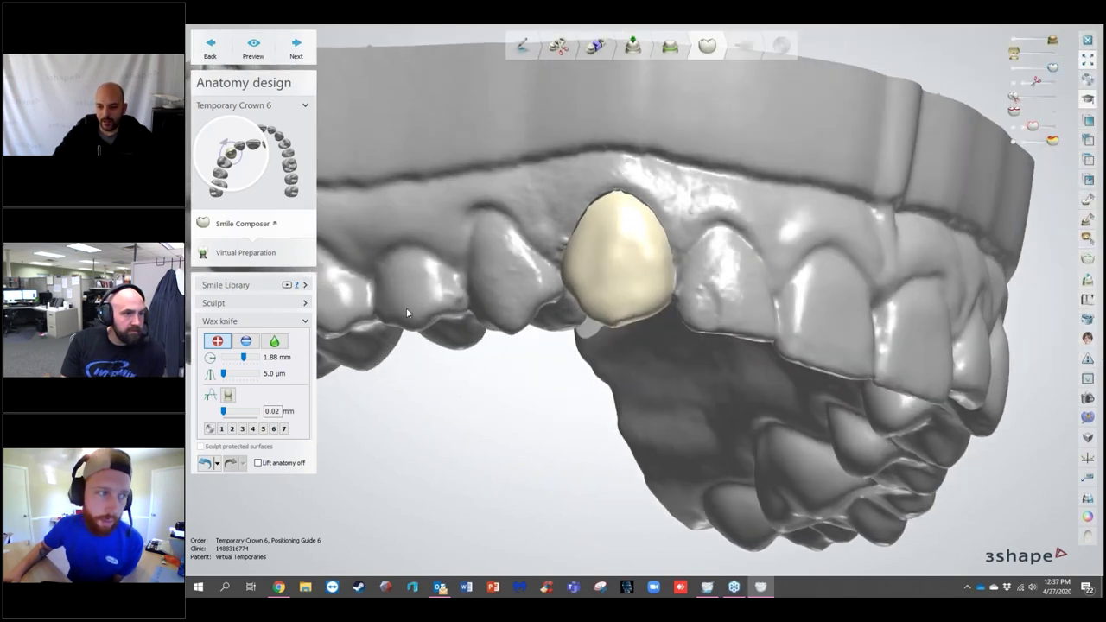
left_click(275, 342)
left_click(245, 375)
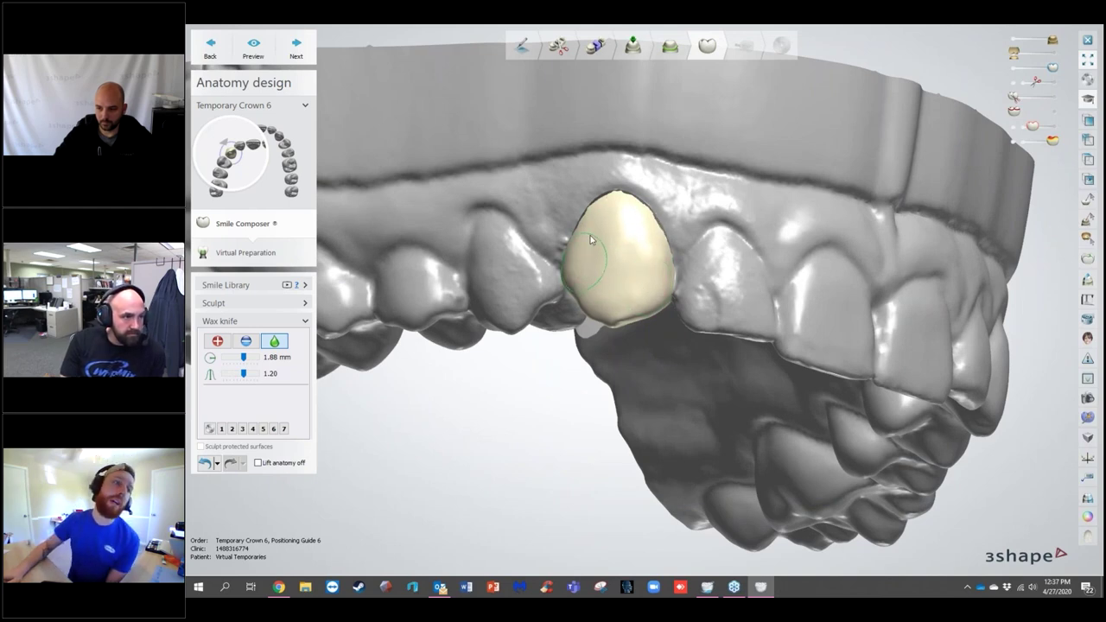
right_click_drag(669, 356, 642, 352)
scroll(659, 356, "down", 3)
right_click_drag(727, 331, 687, 315)
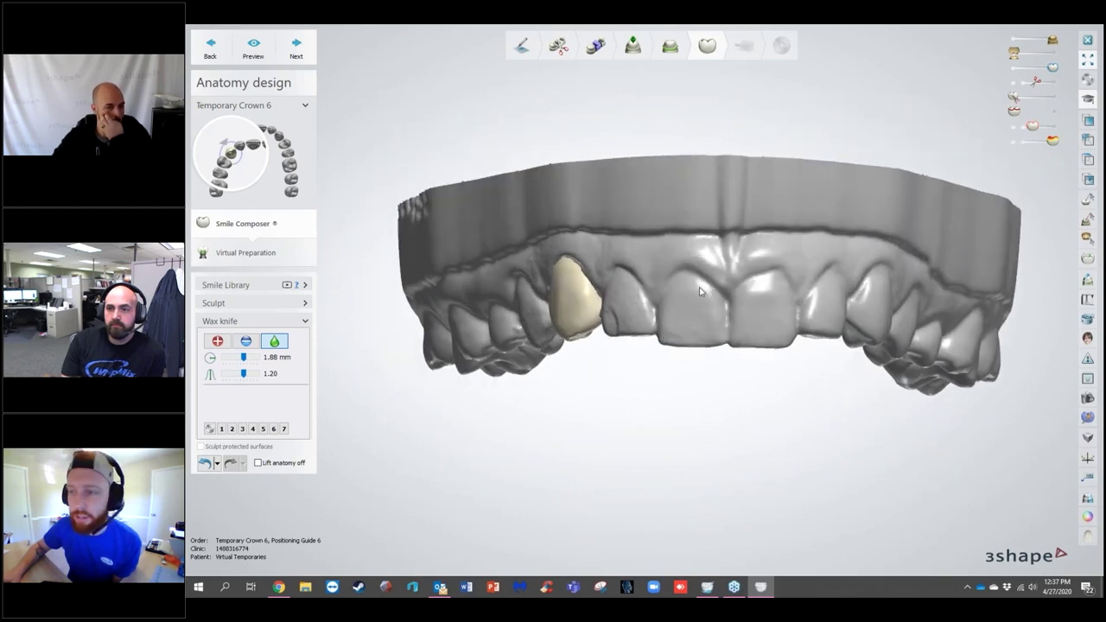
right_click_drag(718, 289, 776, 69)
scroll(553, 313, "up", 2)
scroll(557, 311, "up", 2)
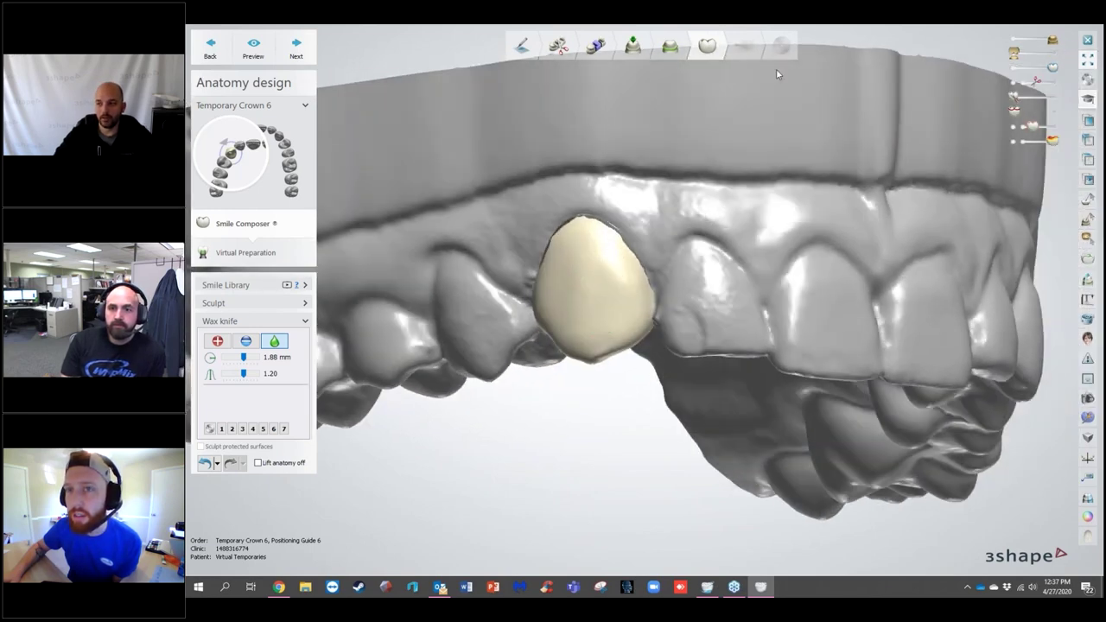
mouse_move(789, 266)
right_mouse_down()
mouse_move(746, 249)
mouse_move(734, 259)
mouse_move(835, 262)
mouse_move(773, 248)
mouse_move(774, 264)
right_mouse_up()
scroll(773, 248, "down", 3)
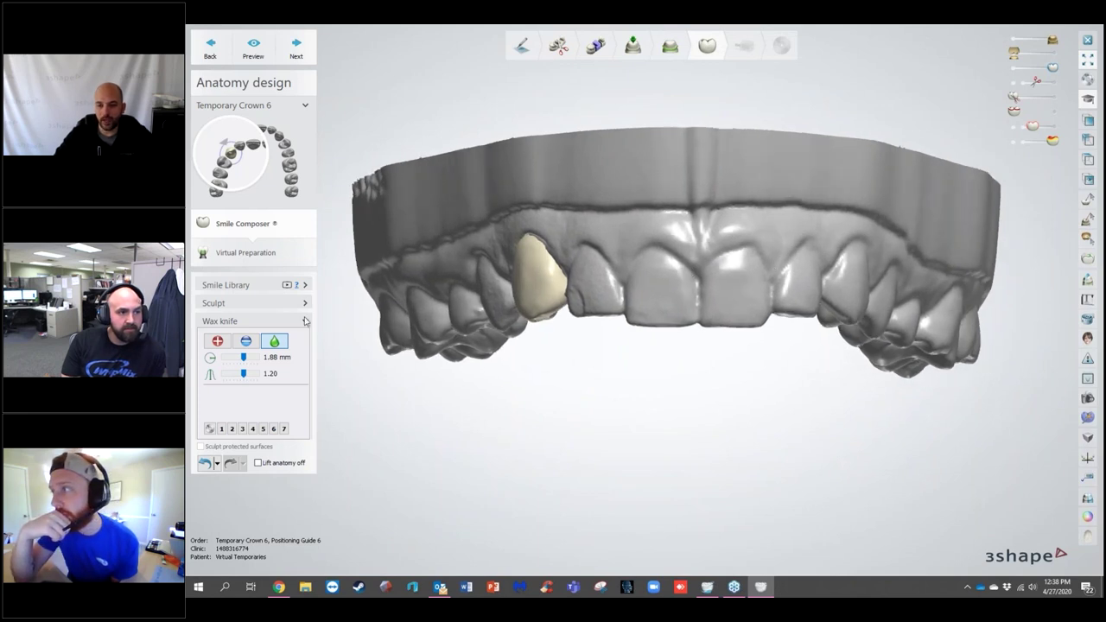
Step: Open virtual articulation and run the jaw movement guided by the designs and the incisal plate, with contacts recorded
left_click(242, 304)
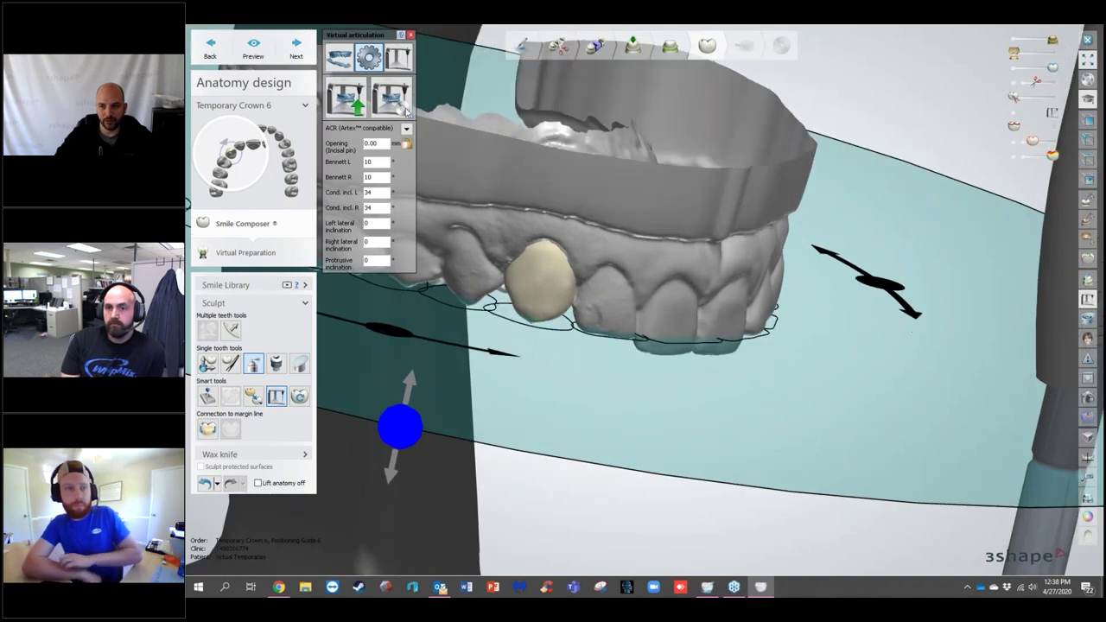
left_click(397, 57)
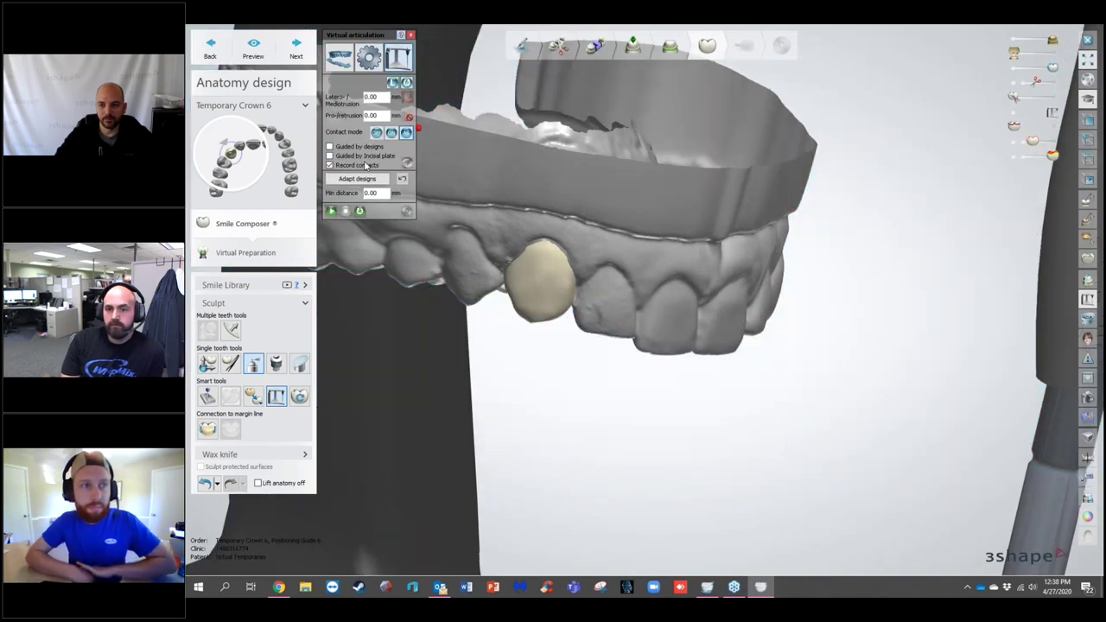
left_click(330, 146)
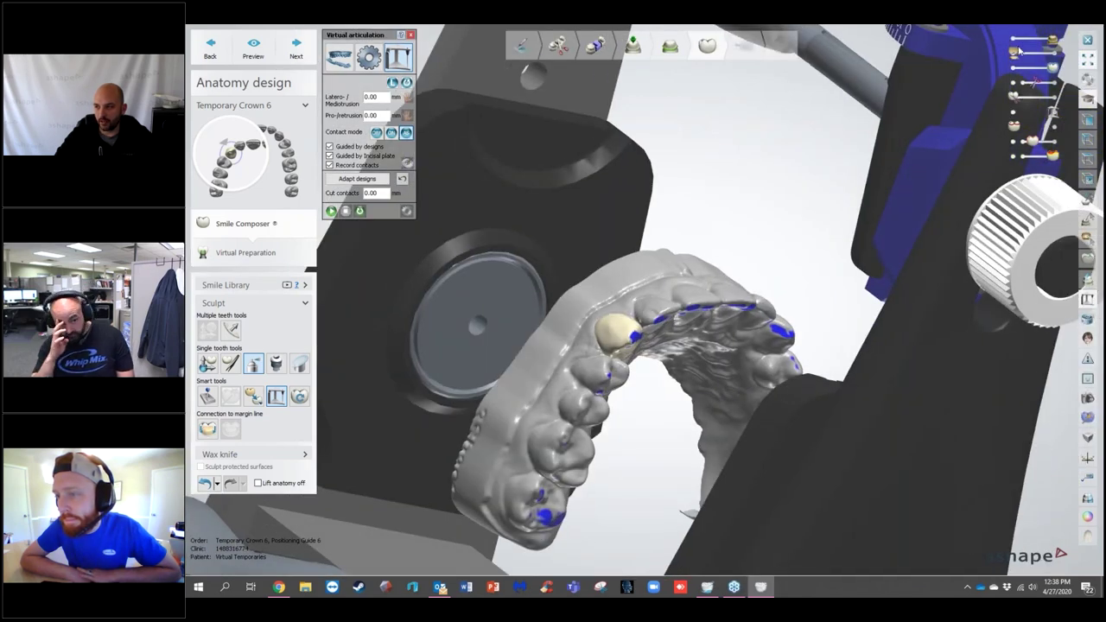
Step: Hide the antagonist and the articulator, and examine the recorded contact marks on the tooth 6 crown and the upper arch
left_click(1016, 43)
left_click(1013, 115)
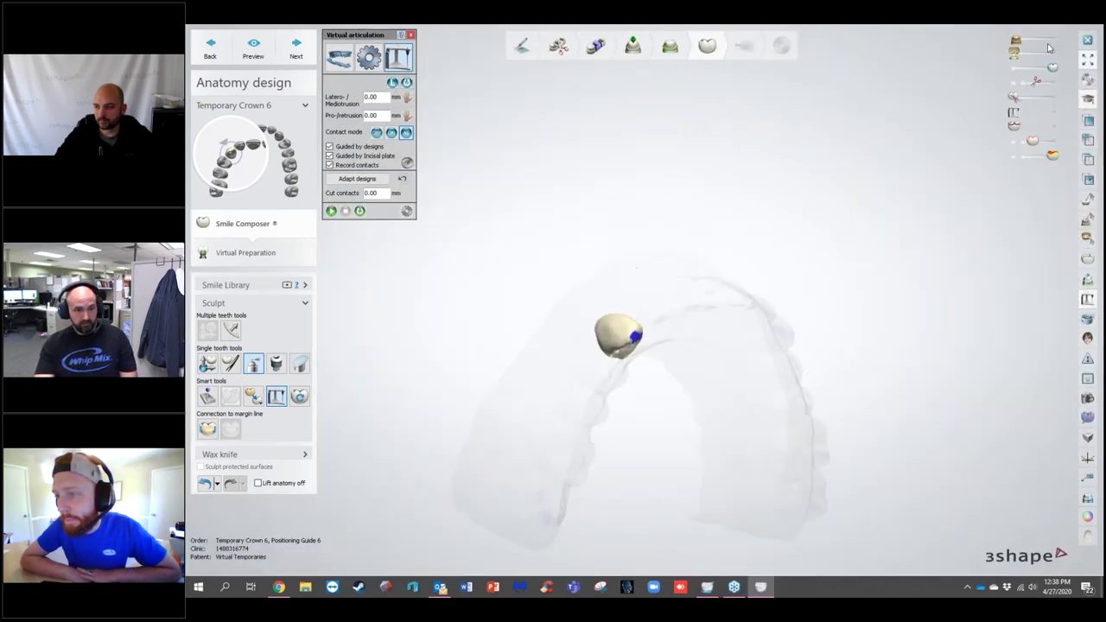
left_click(1053, 41)
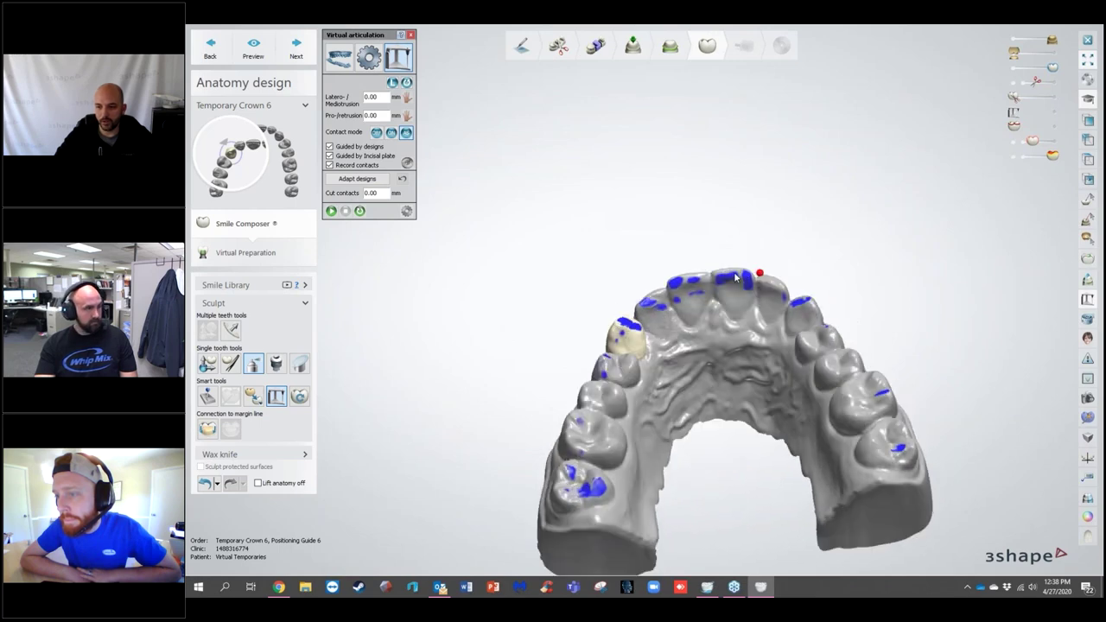
scroll(762, 311, "up", 5)
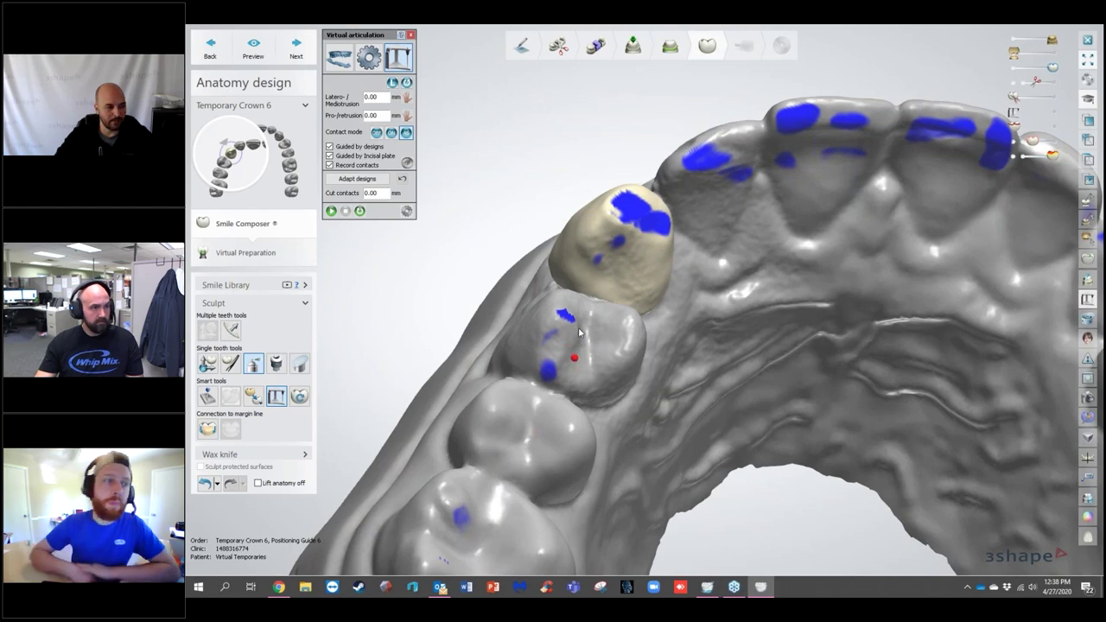
scroll(649, 383, "down", 5)
right_click_drag(743, 381, 756, 458)
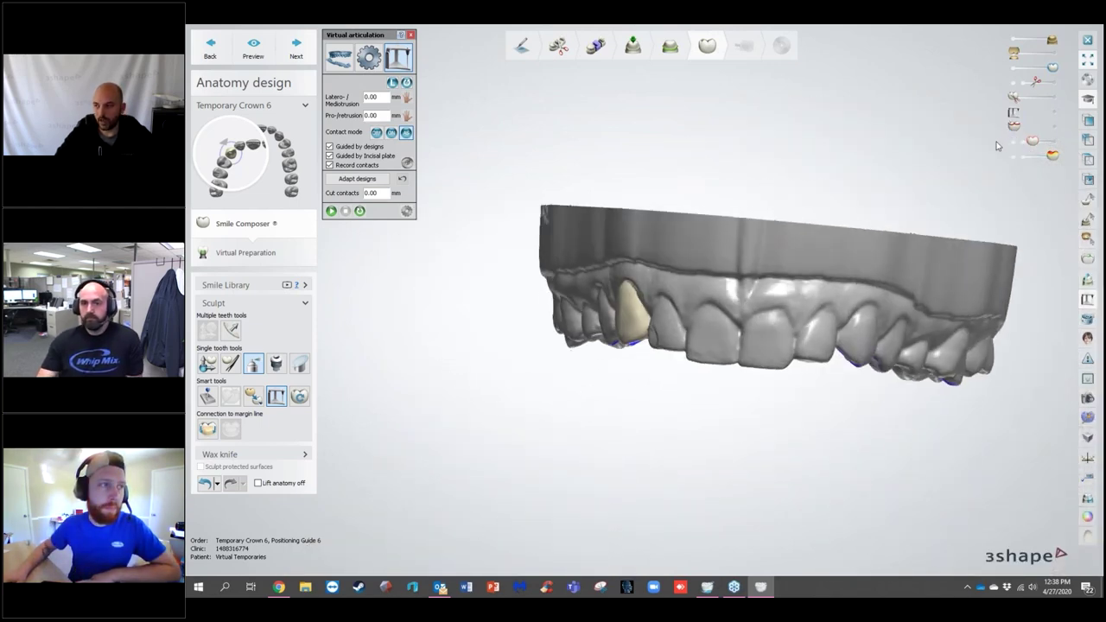
mouse_move(714, 231)
right_mouse_down()
mouse_move(723, 250)
mouse_move(716, 239)
mouse_move(711, 254)
mouse_move(718, 245)
right_mouse_up()
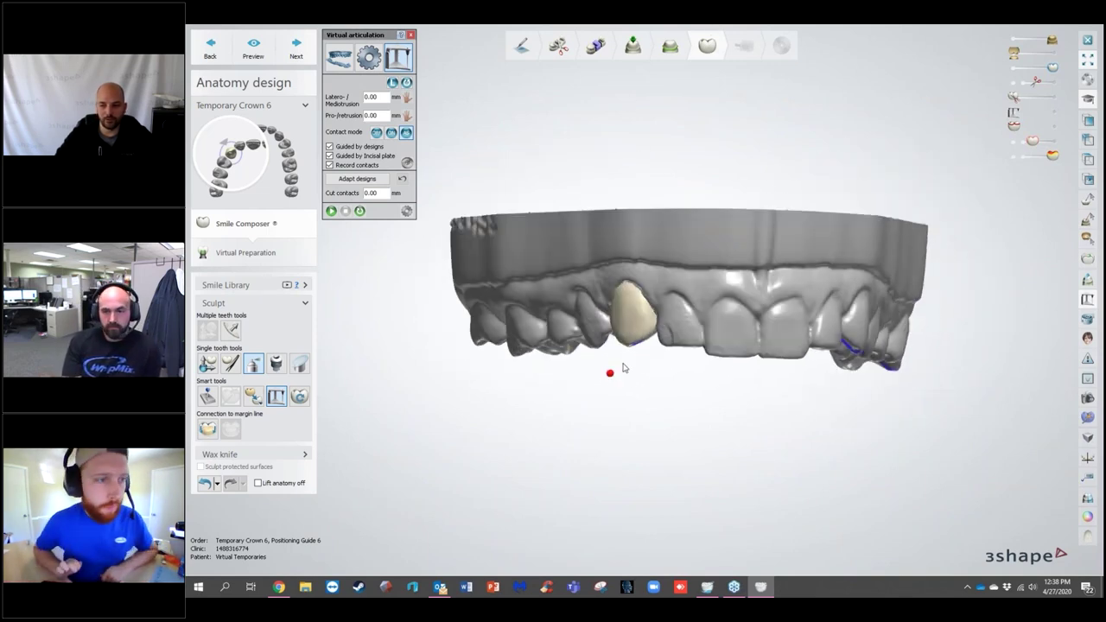
right_click_drag(733, 313, 736, 315)
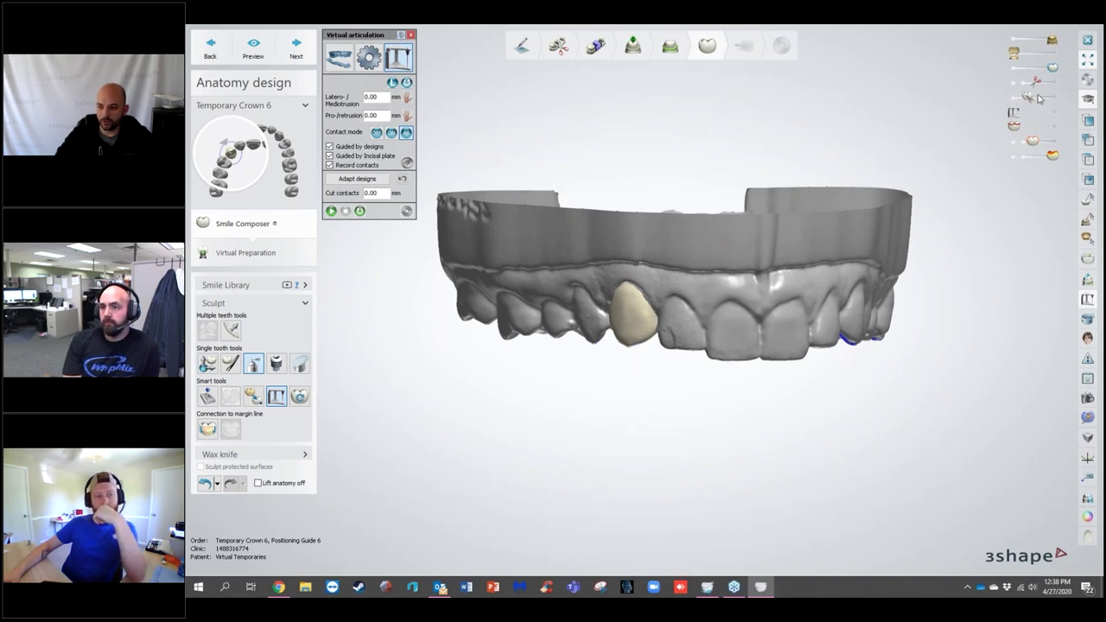
Step: Fade the tooth 6 crown to compare it with the surface beneath, make it fully visible again, and view it facially
left_click_drag(1054, 71, 1015, 61)
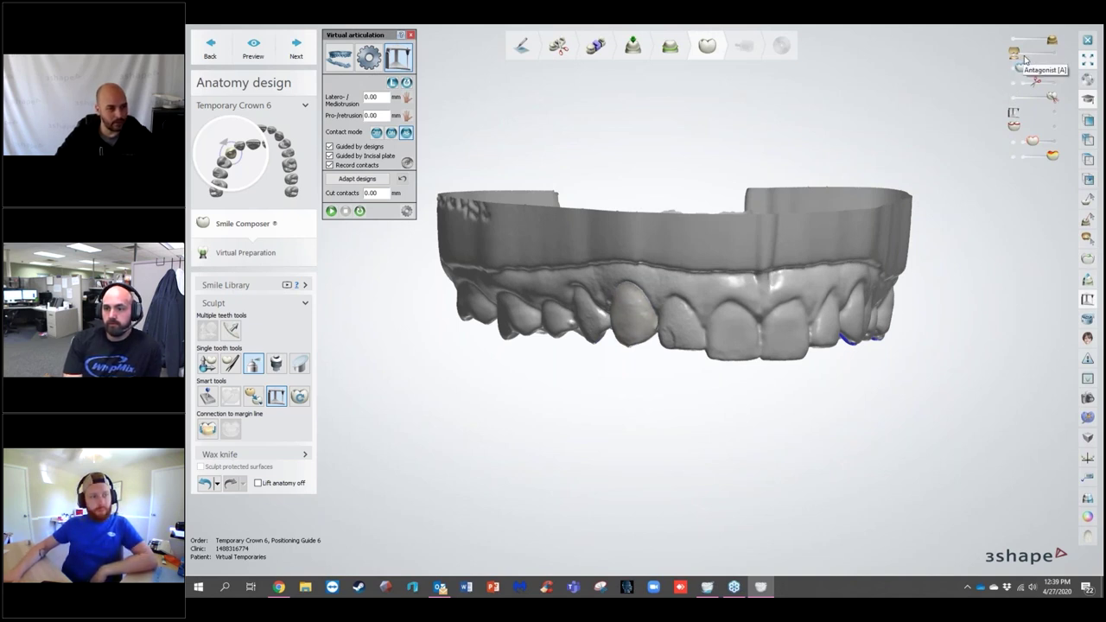
right_click_drag(815, 232, 778, 255)
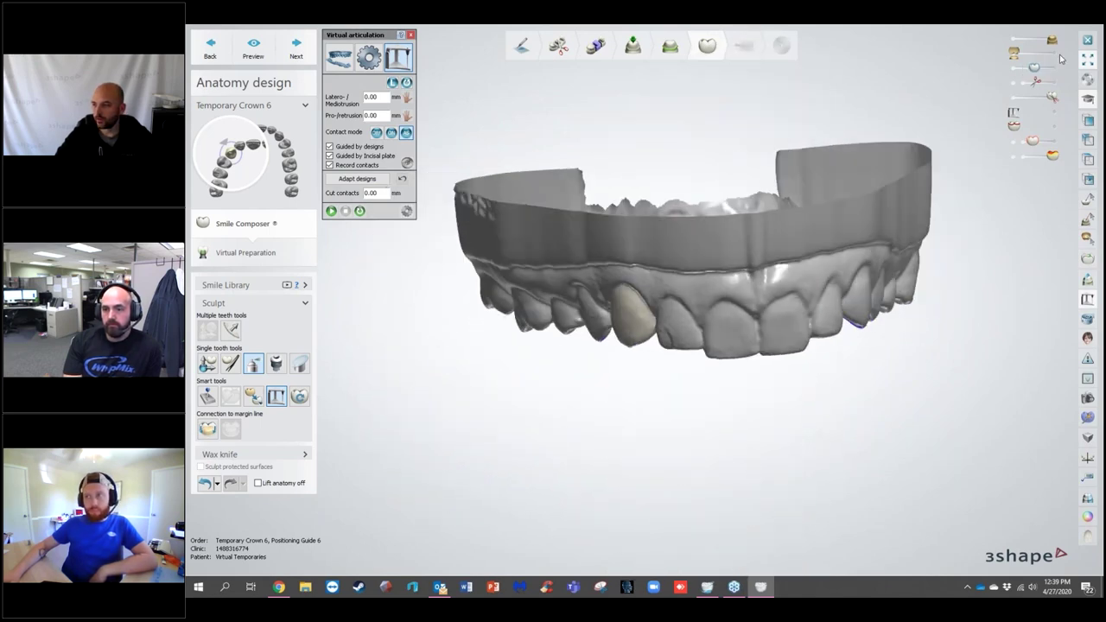
mouse_move(633, 296)
right_mouse_down()
mouse_move(617, 259)
mouse_move(604, 296)
mouse_move(627, 294)
right_mouse_up()
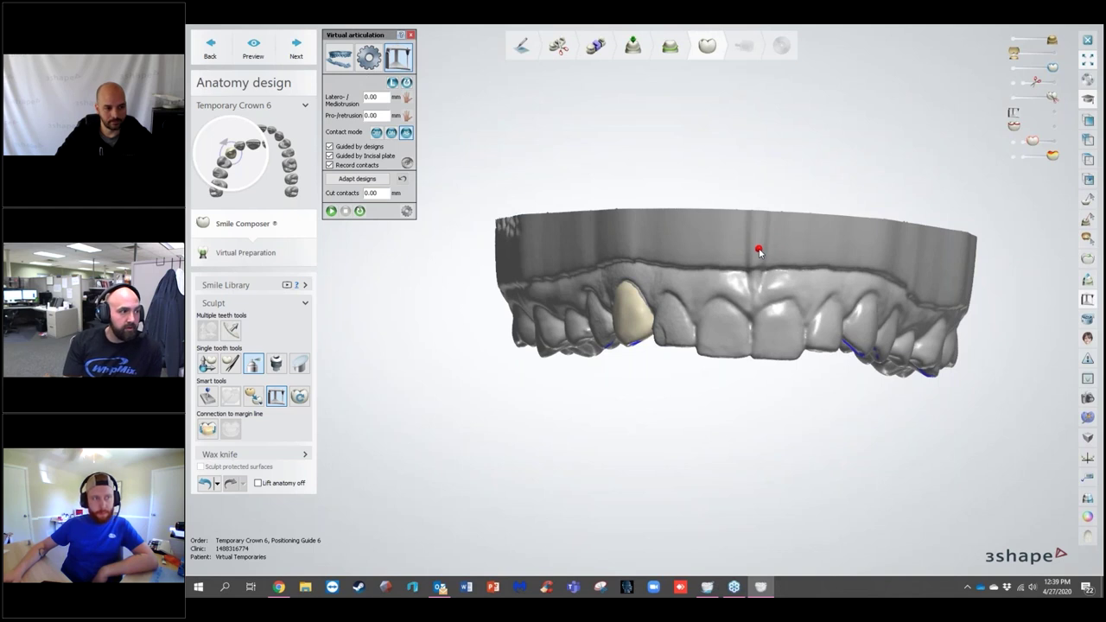
right_click_drag(717, 269, 710, 275)
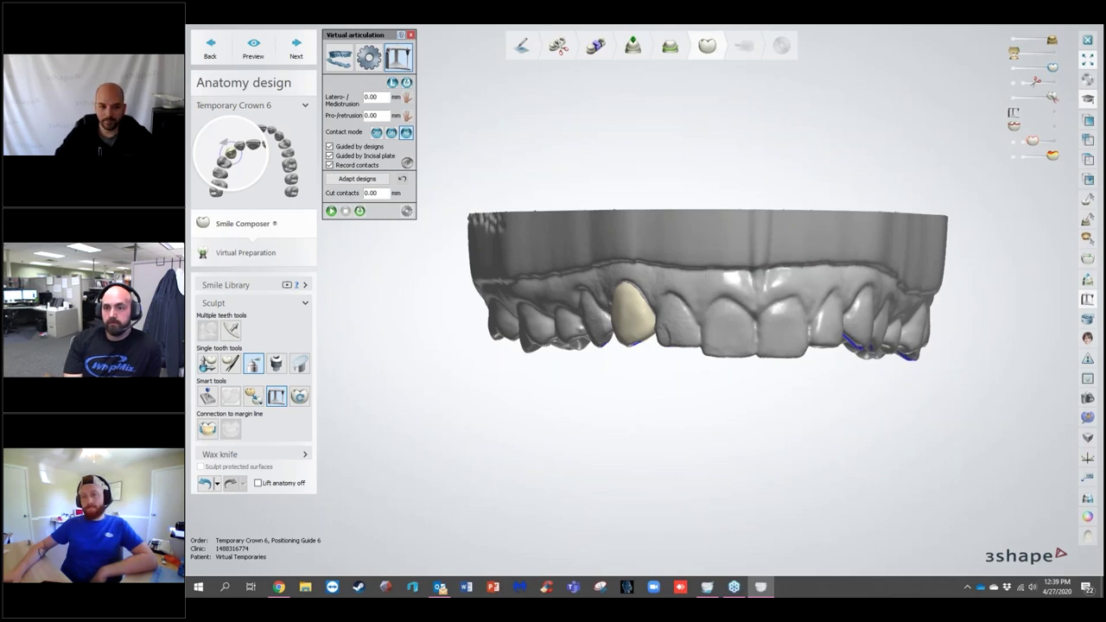
right_click_drag(673, 339, 695, 341)
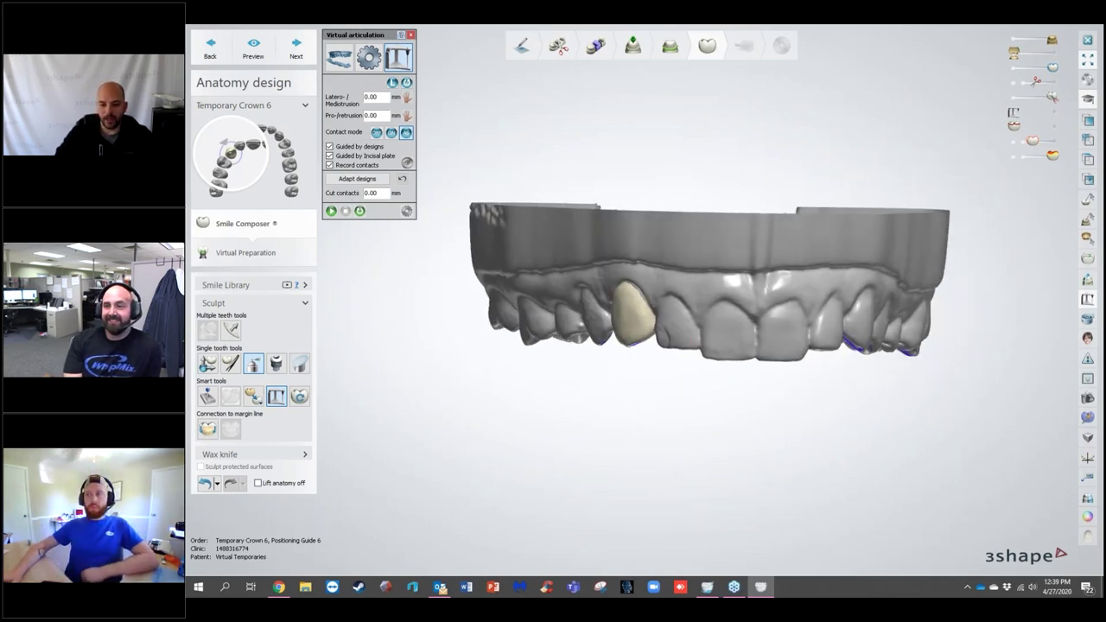
Step: Advance to virtual preparation for the tooth 6 crown, look over its insertion direction, and preview the preparation with a 2° angle
left_click(298, 45)
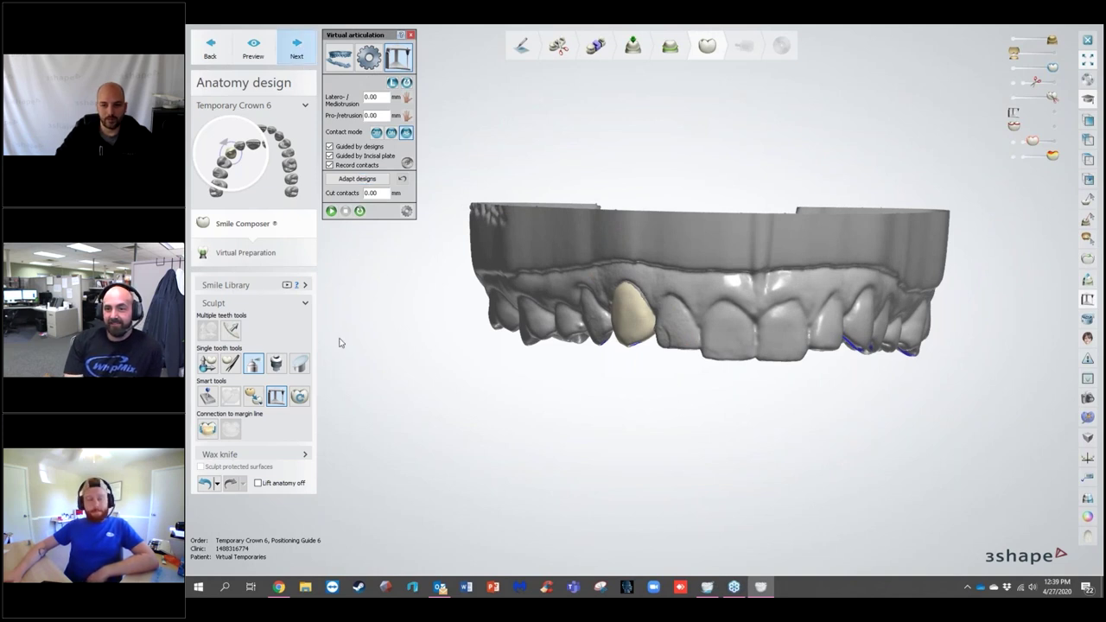
mouse_move(743, 256)
right_mouse_down()
mouse_move(719, 299)
mouse_move(748, 268)
mouse_move(751, 188)
mouse_move(604, 440)
mouse_move(557, 398)
right_mouse_up()
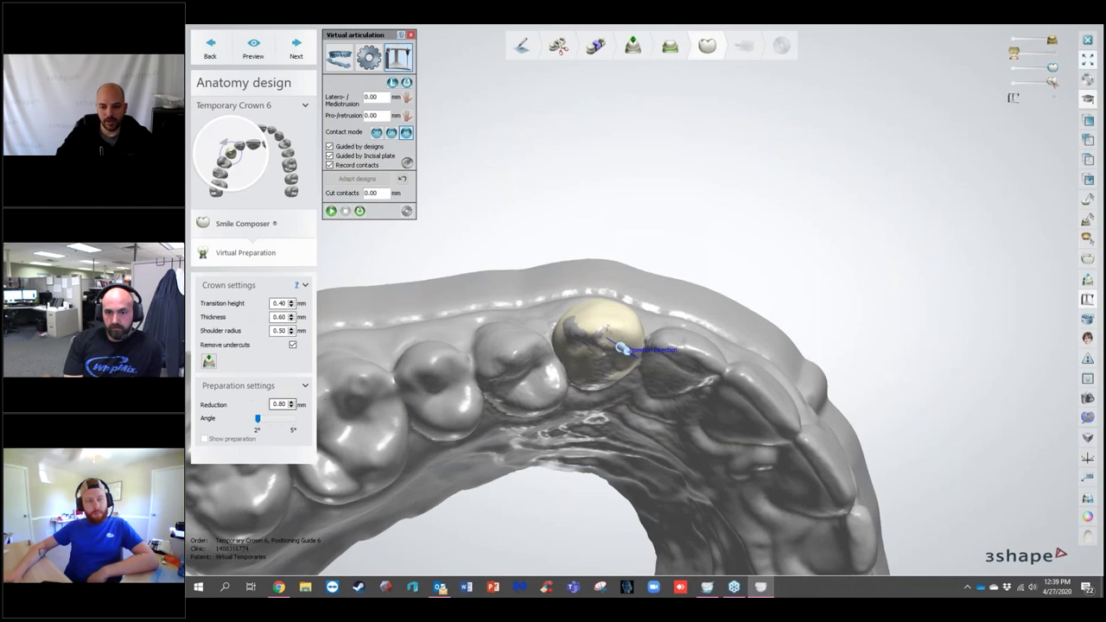
right_click_drag(477, 358, 497, 444)
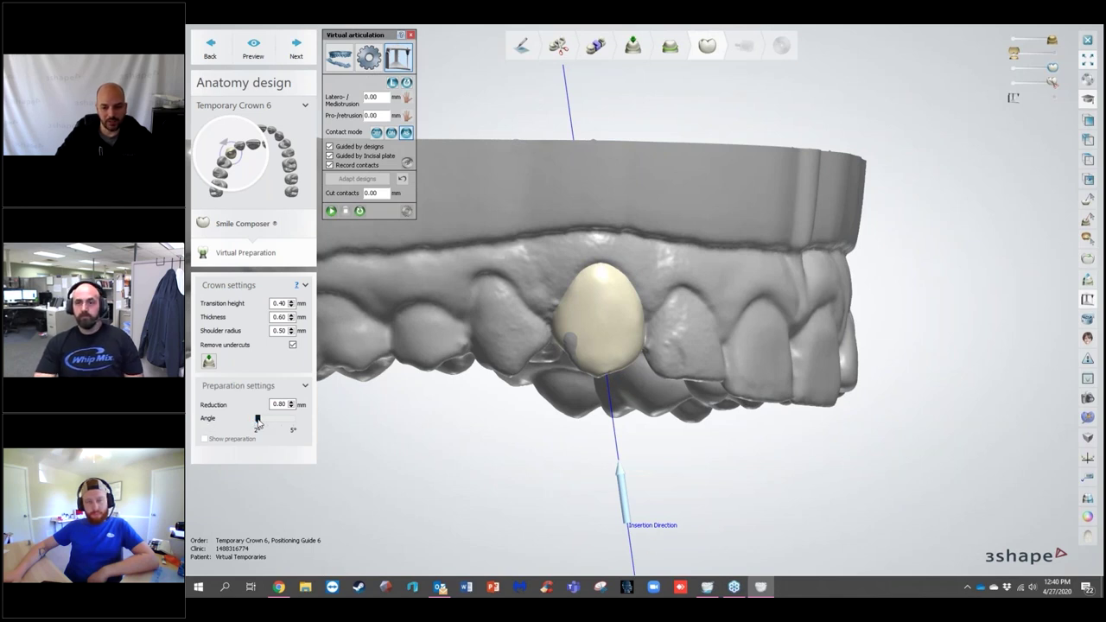
left_click_drag(294, 423, 246, 432)
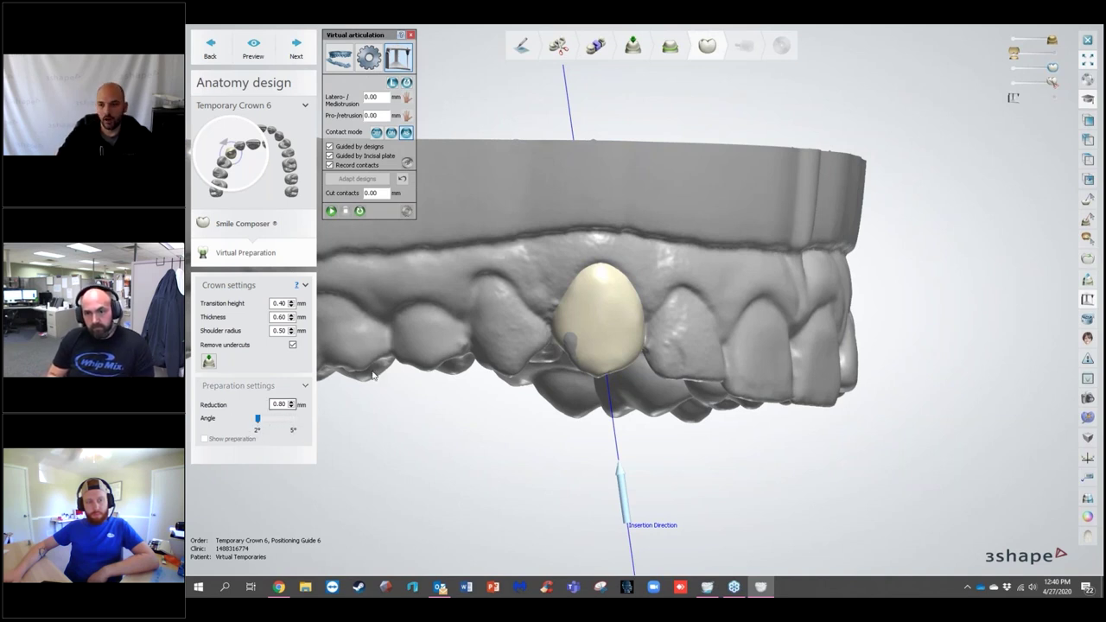
left_click(253, 48)
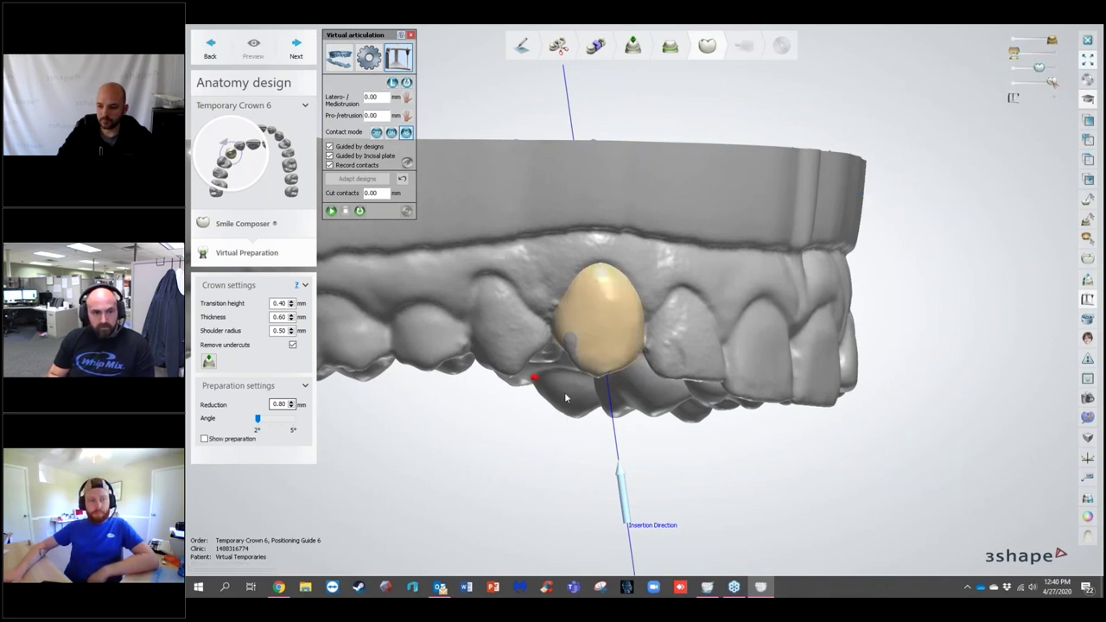
Step: Hide the tooth 6 crown, bring it back semi-transparent, and examine the reduced preparation and its incisal clearance
left_click(1017, 69)
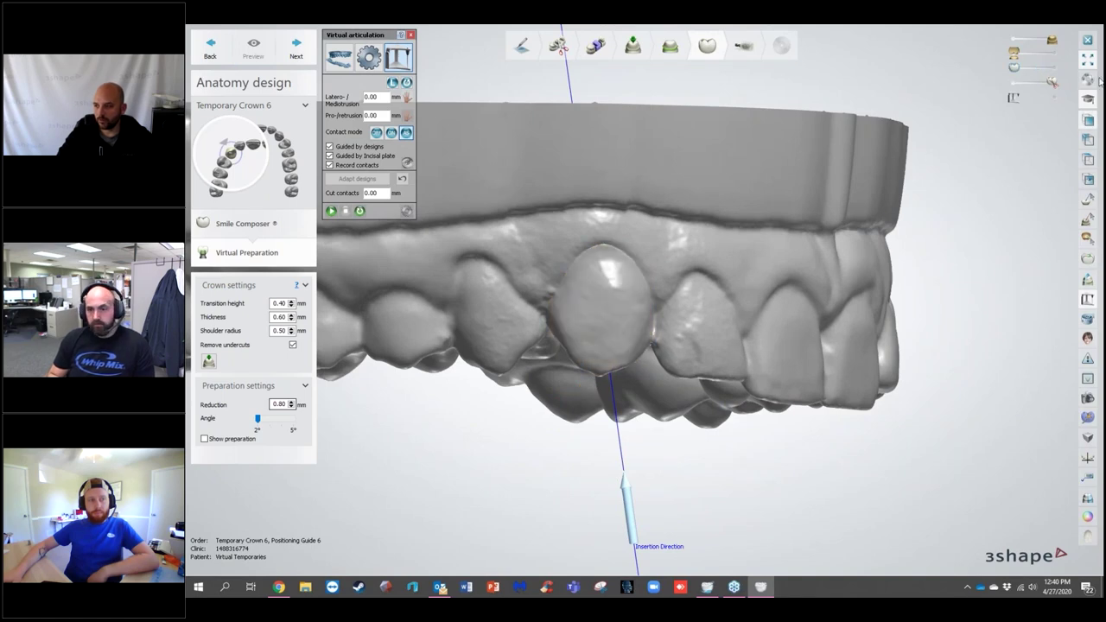
right_click_drag(768, 304, 762, 223)
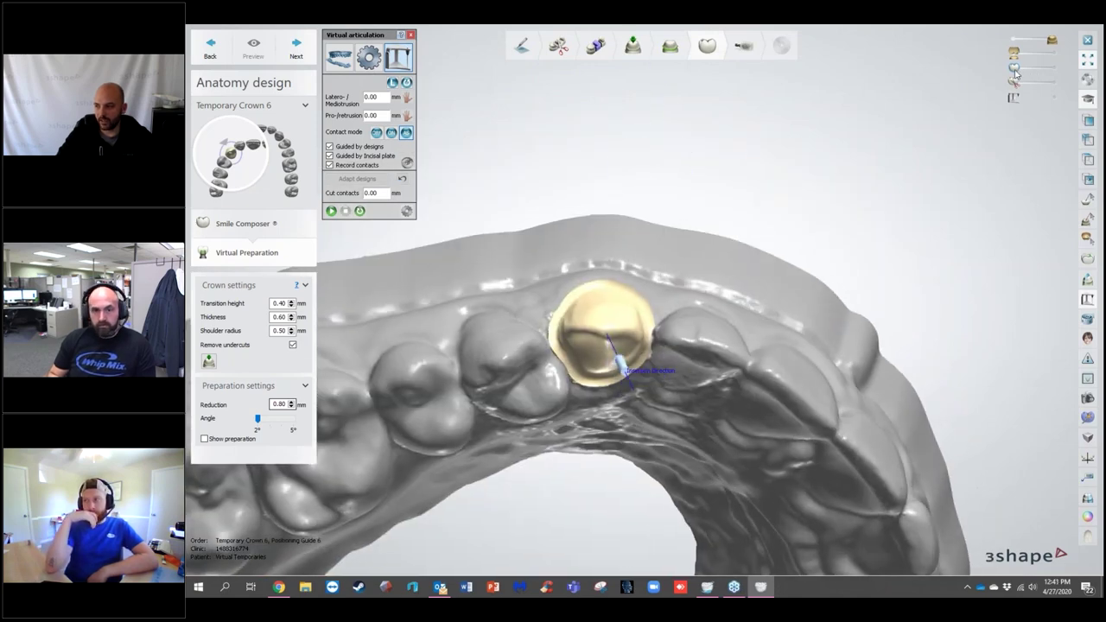
left_click_drag(1024, 66, 1034, 67)
right_click_drag(758, 186, 656, 386)
scroll(639, 391, "up", 5)
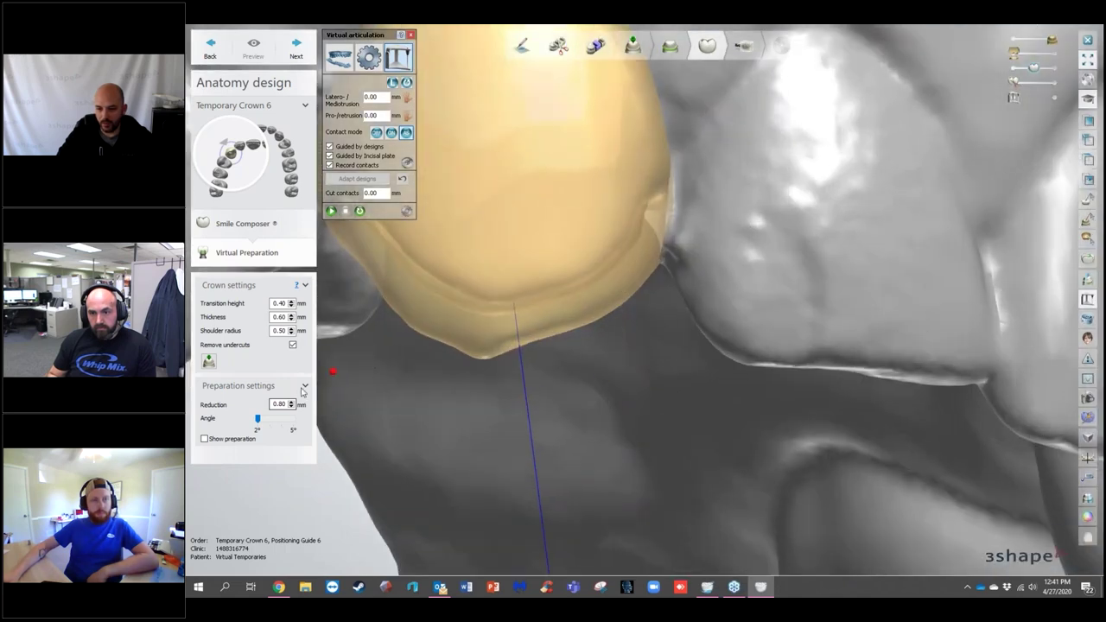
right_click_drag(517, 377, 353, 363)
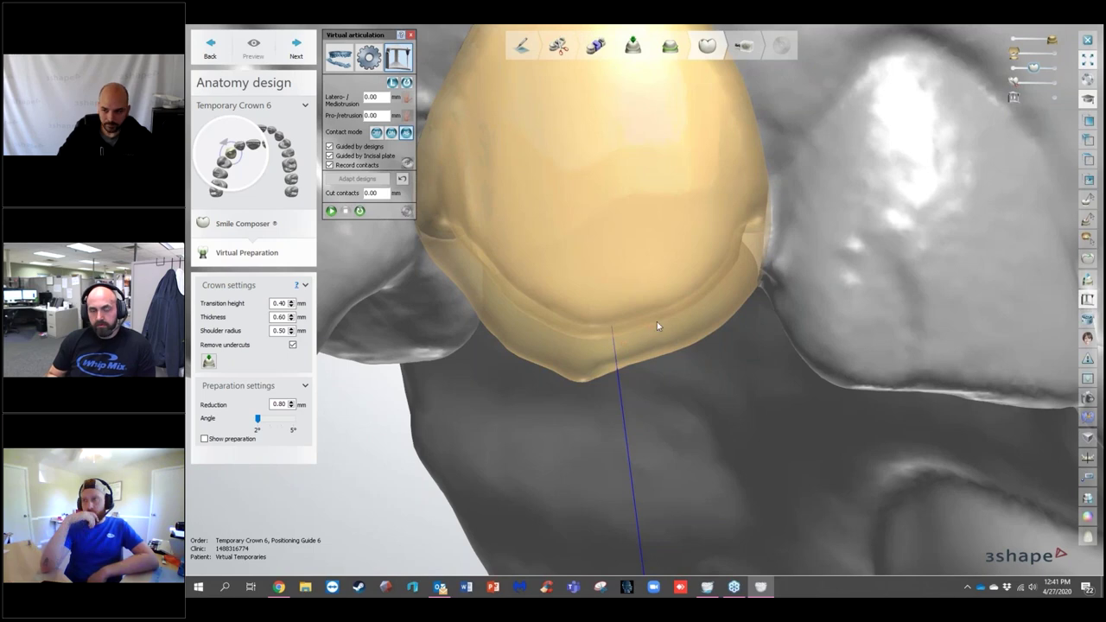
scroll(656, 322, "down", 5)
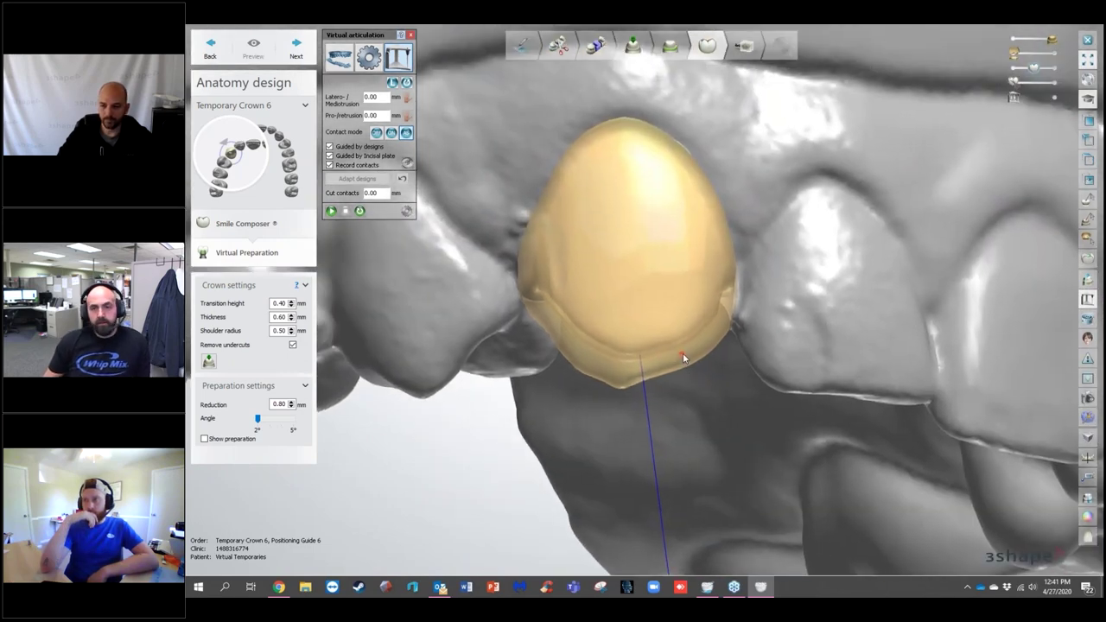
right_click_drag(683, 352, 684, 332)
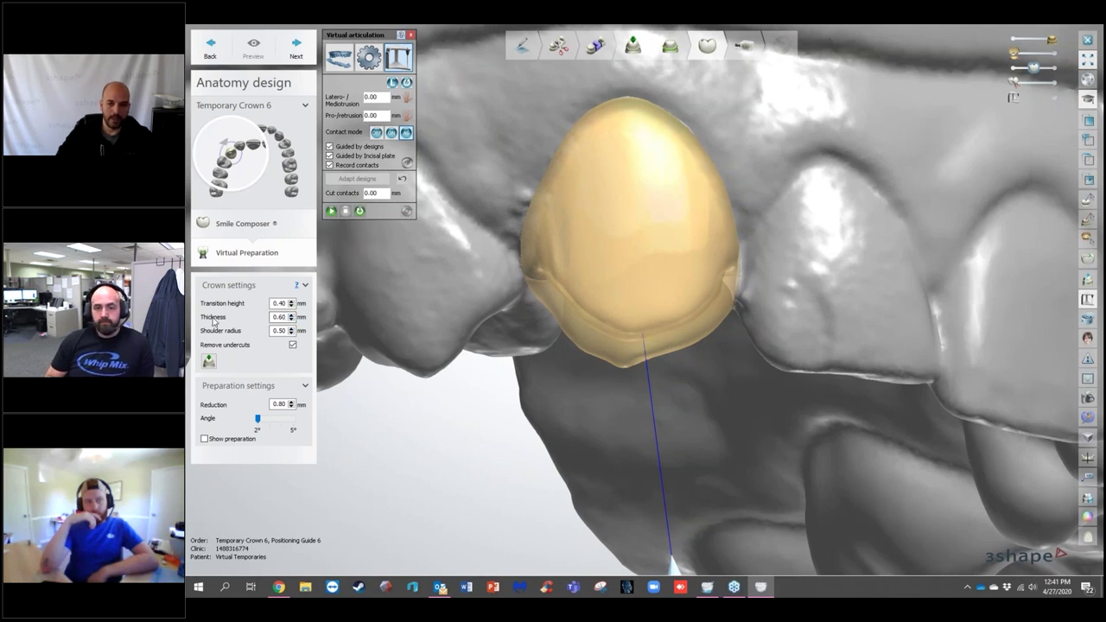
Step: Set the crown thickness and the preparation reduction to 1.00 mm each and preview the updated tooth 6 preparation
left_click(291, 314)
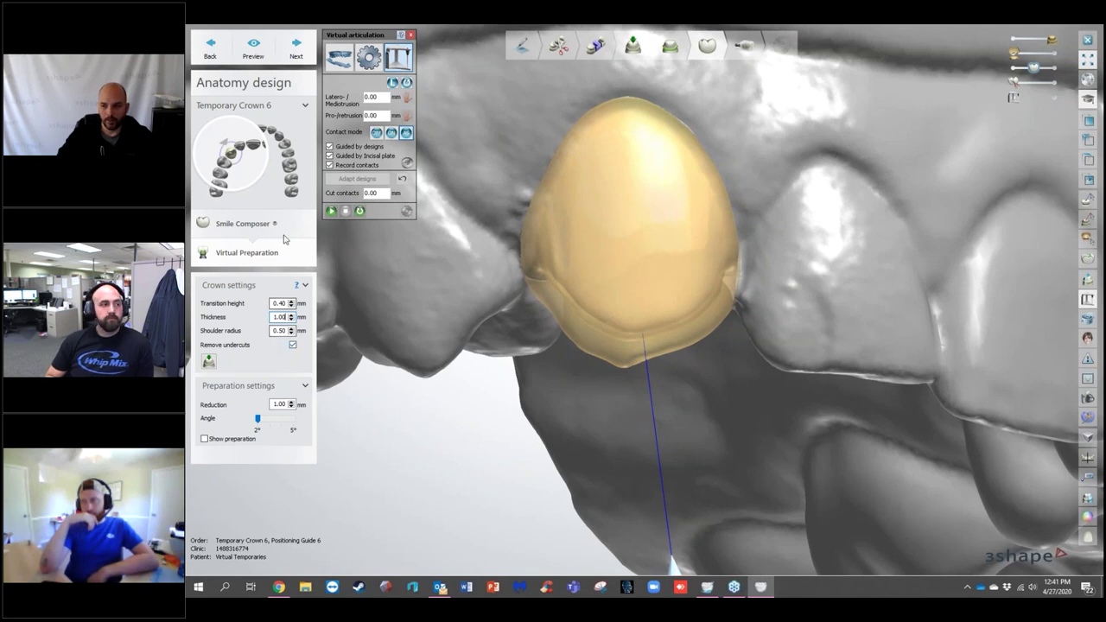
left_click(370, 305)
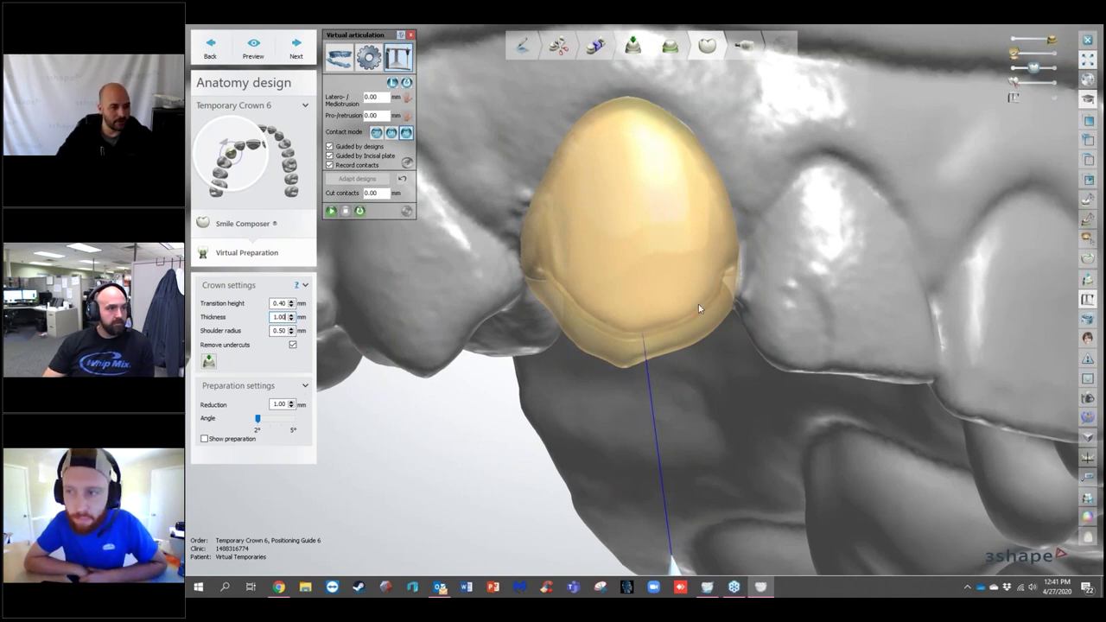
right_click_drag(717, 233, 731, 259)
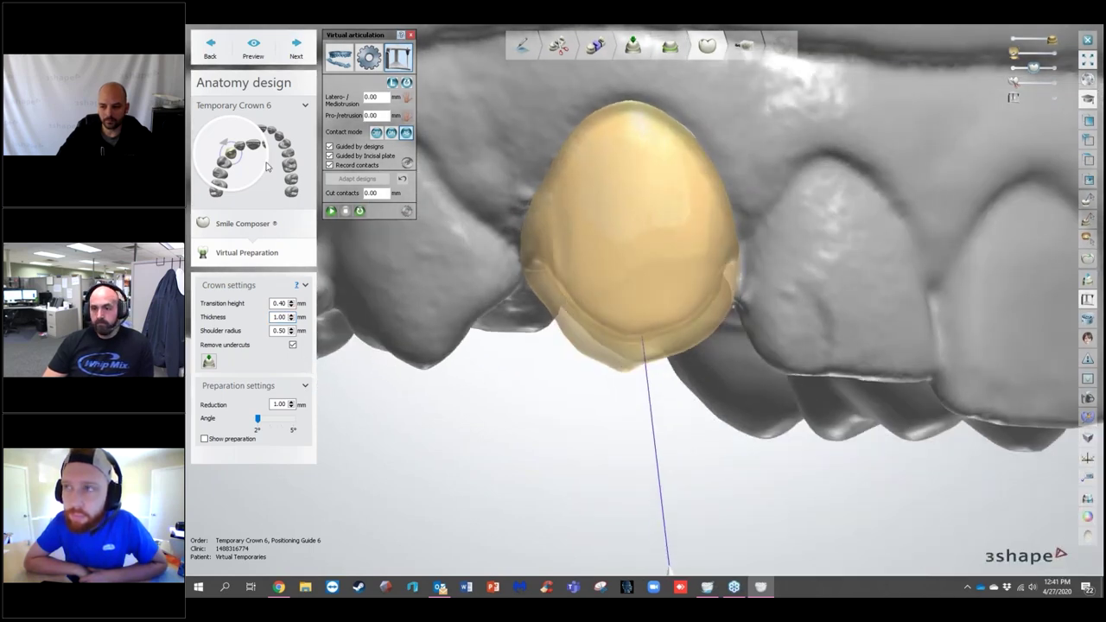
left_click(256, 49)
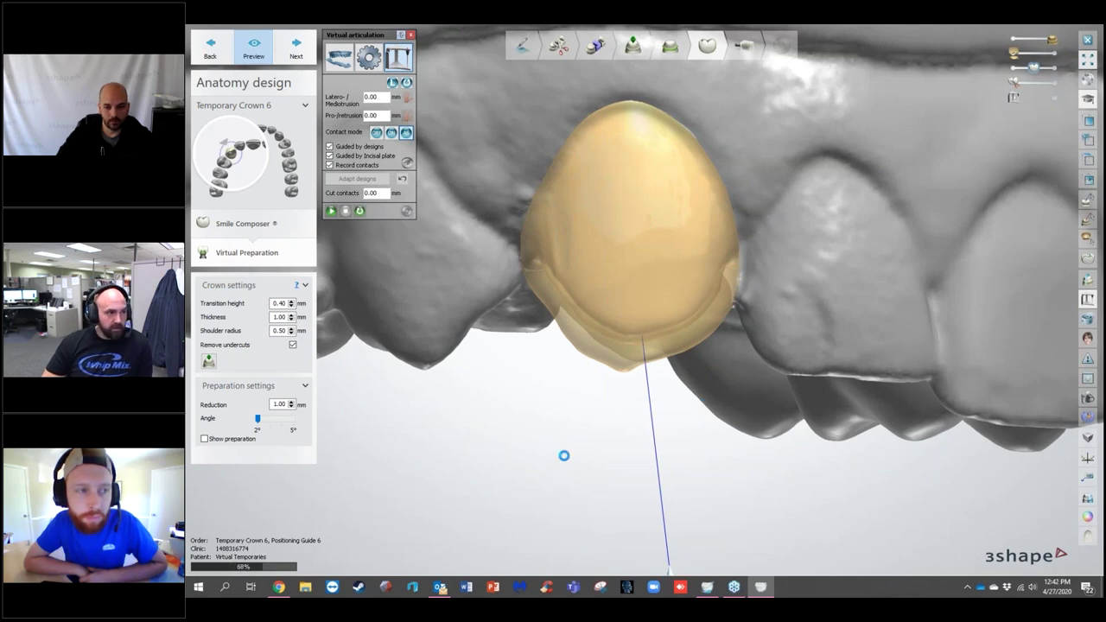
mouse_move(767, 263)
right_mouse_down()
mouse_move(735, 262)
mouse_move(775, 270)
mouse_move(779, 246)
mouse_move(775, 258)
right_mouse_up()
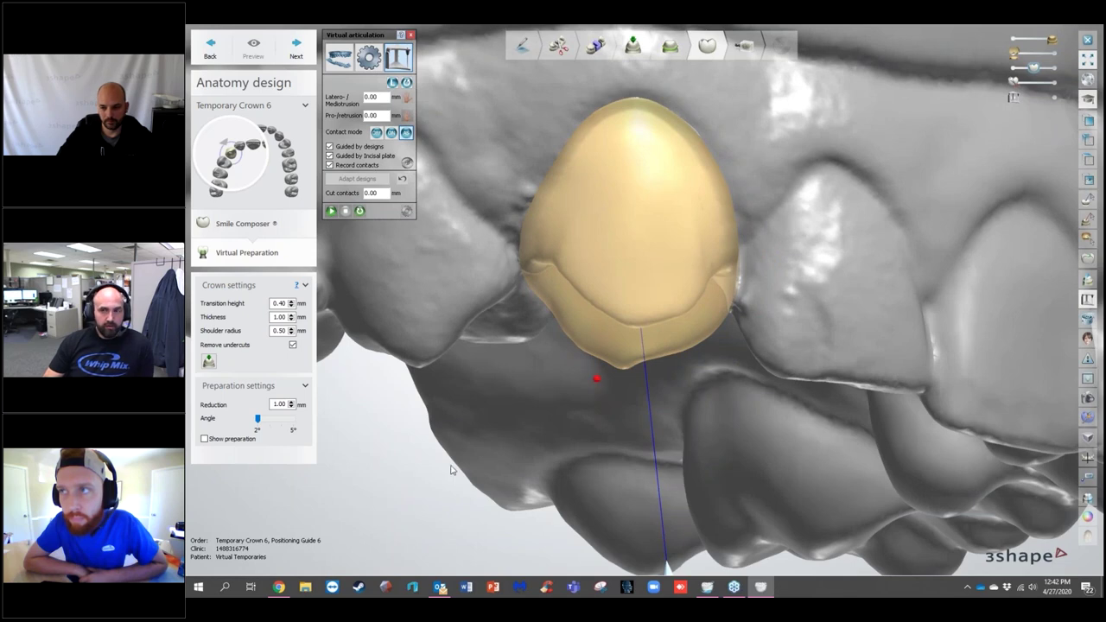
Step: Show the virtual preparation separated from the tooth 6 crown, inspect it from several sides, and switch that display off
left_click(205, 440)
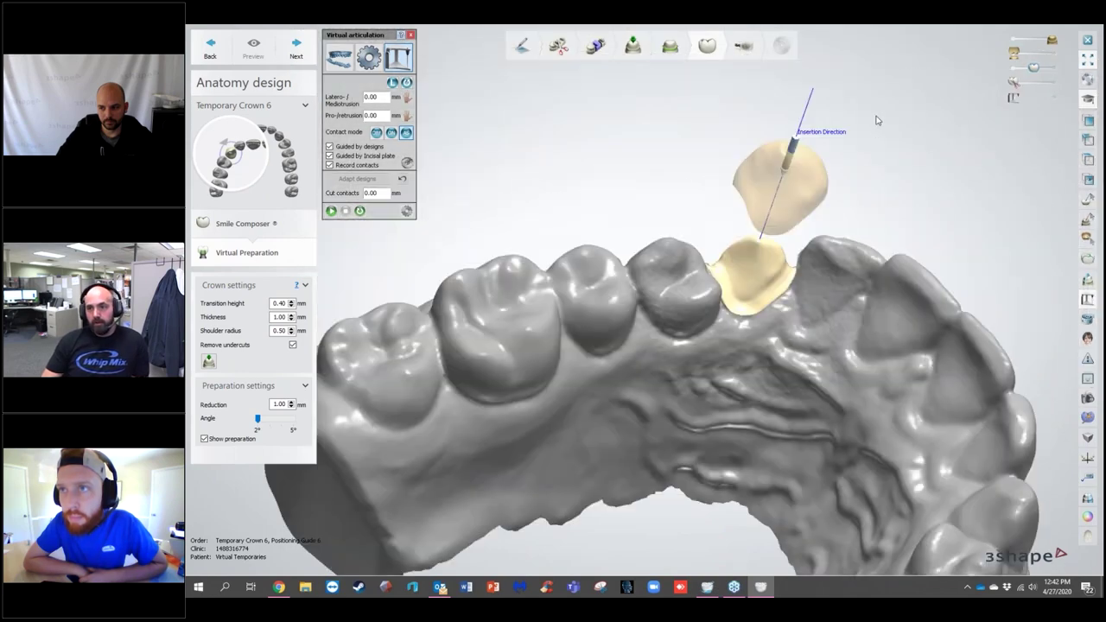
right_click_drag(876, 120, 881, 250)
right_click_drag(636, 450, 846, 458)
left_click(205, 439)
mouse_move(733, 357)
right_mouse_down()
mouse_move(760, 323)
mouse_move(696, 360)
mouse_move(577, 394)
right_mouse_up()
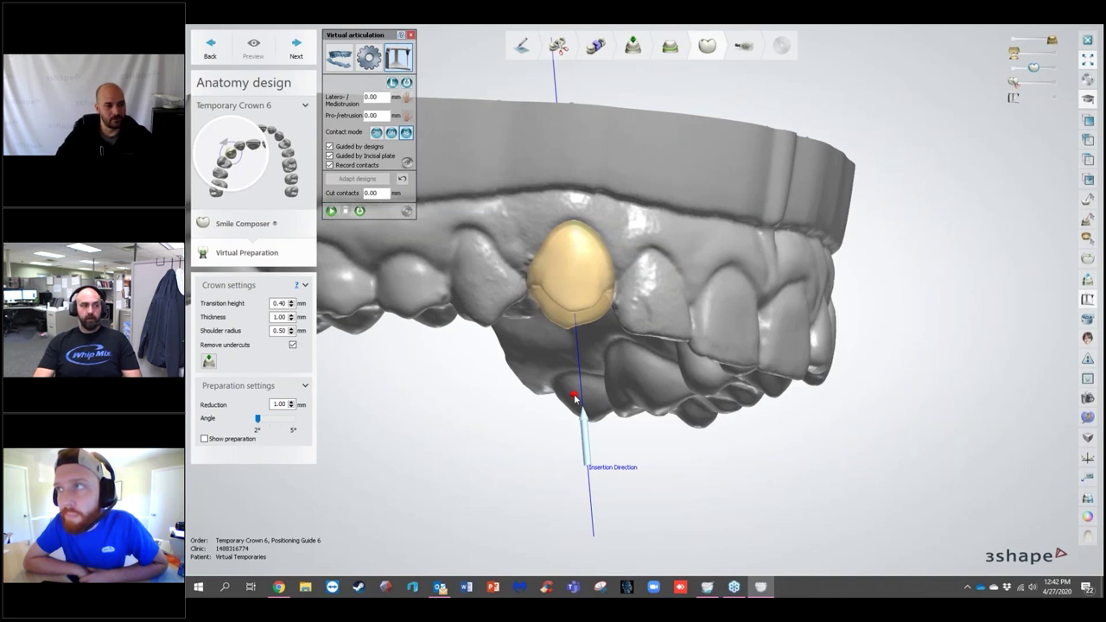
Step: Cut a vertical 2D cross section through the middle of the tooth 6 crown and measure its thickness at the incisal edge
left_click(1086, 275)
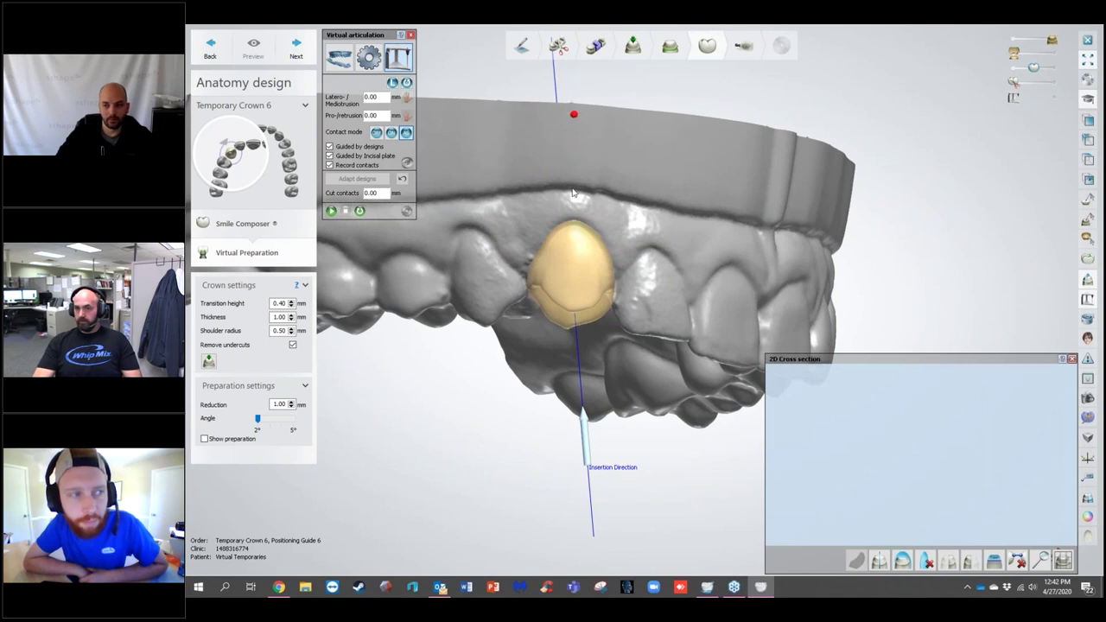
left_click(579, 404)
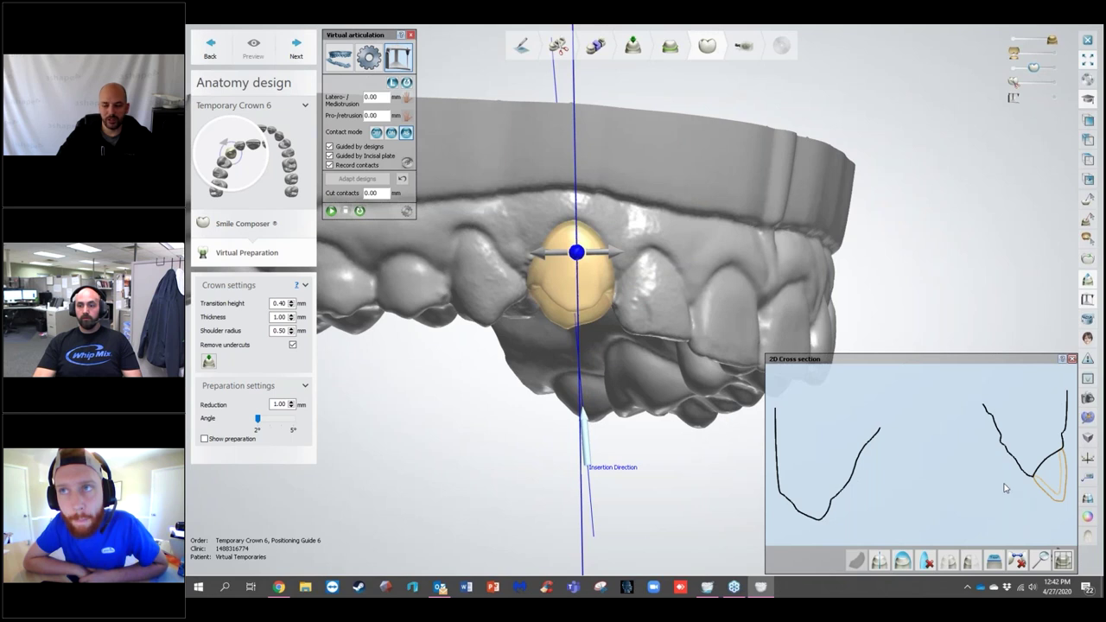
left_click_drag(1002, 485, 910, 436)
scroll(916, 449, "up", 3)
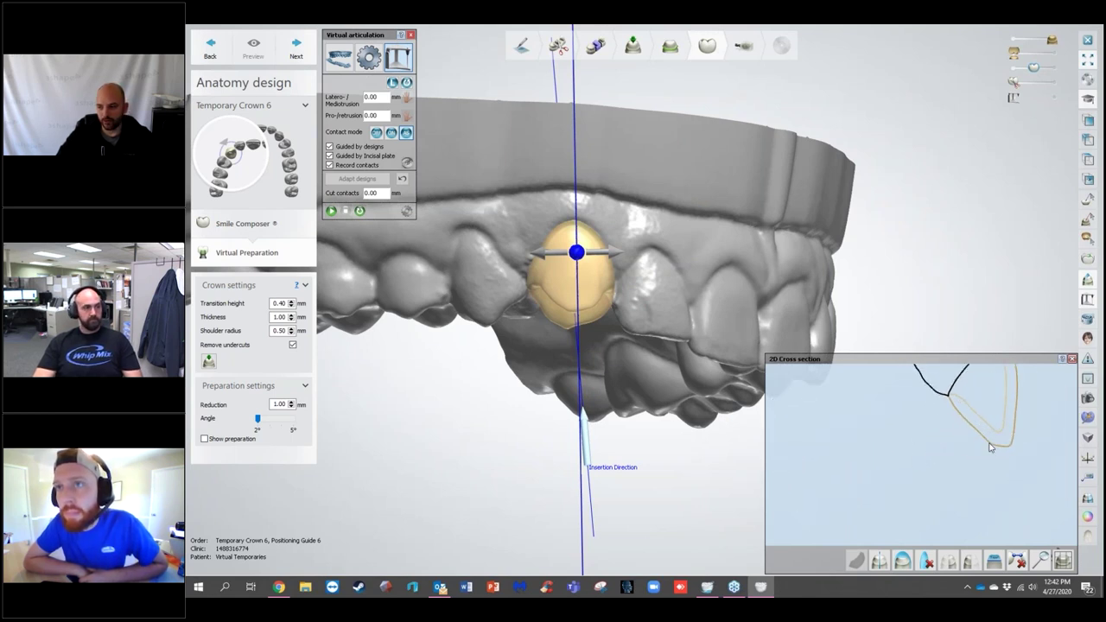
scroll(985, 440, "up", 4)
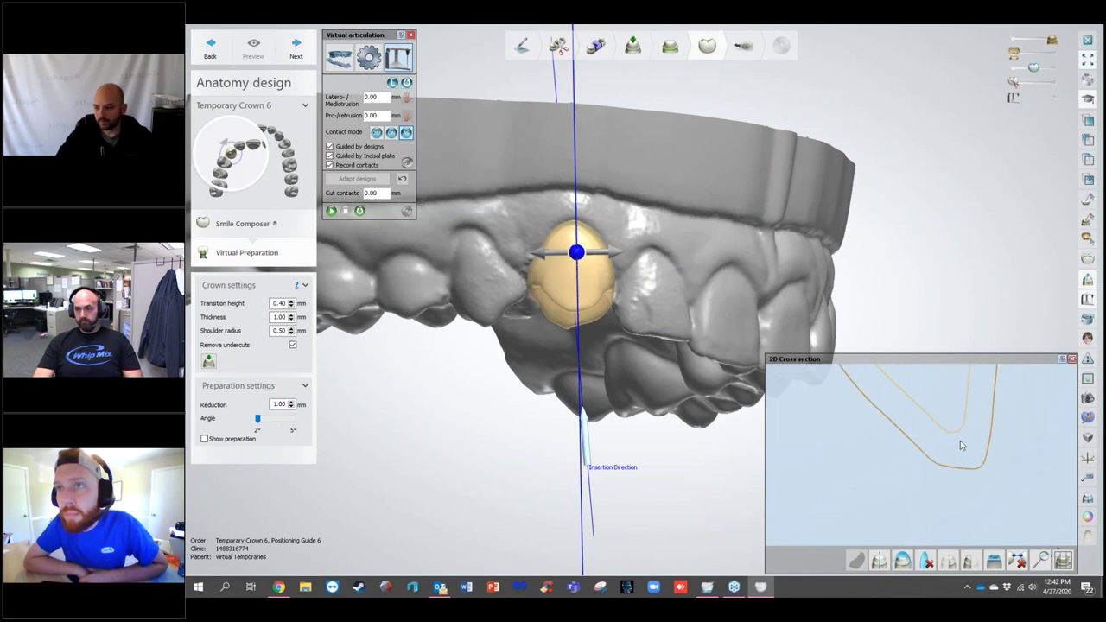
left_click(954, 433)
left_click(958, 507)
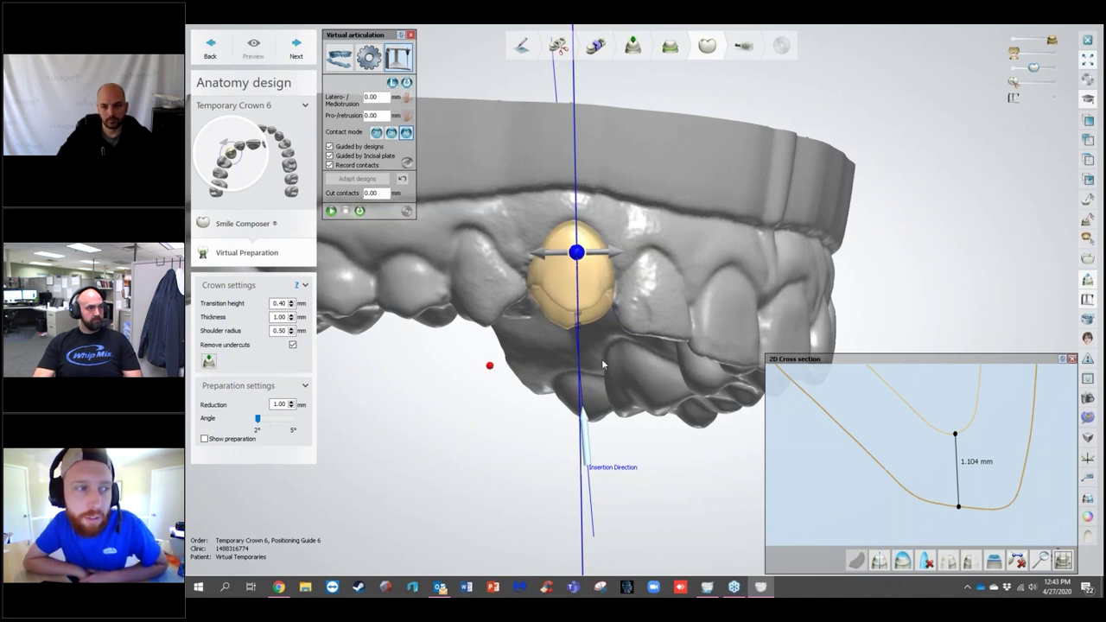
scroll(489, 366, "down", 2)
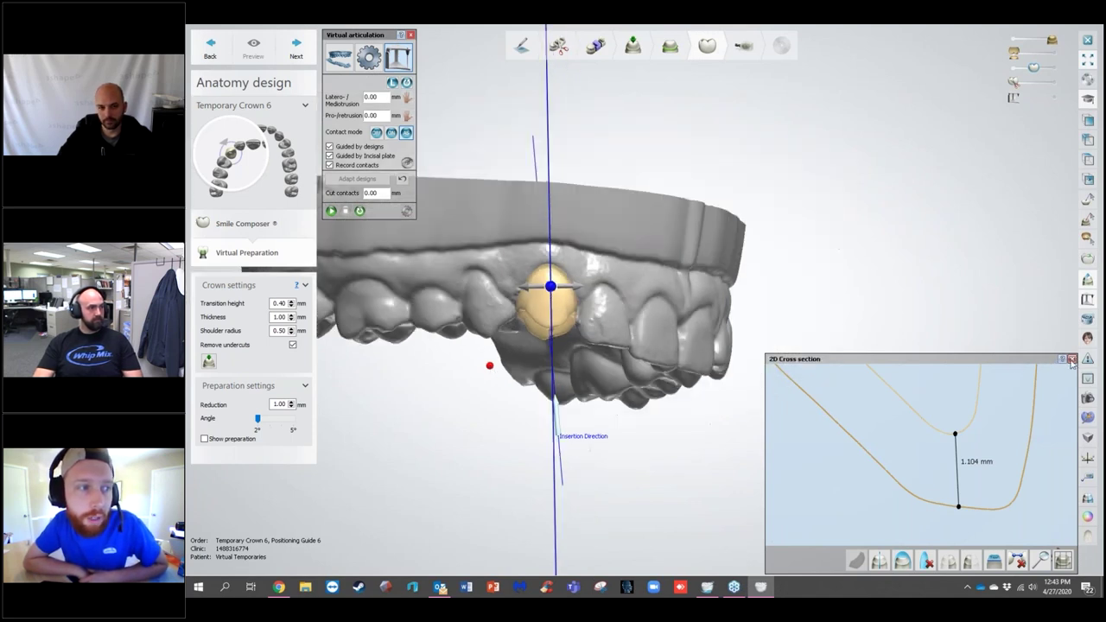
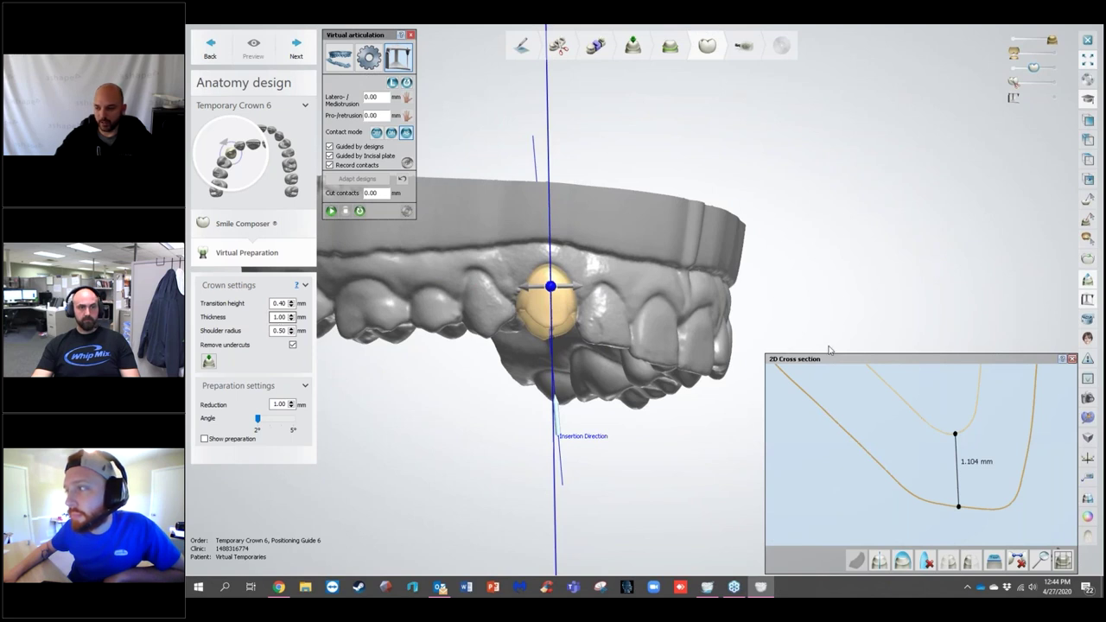
scroll(929, 457, "down", 3)
scroll(937, 444, "up", 2)
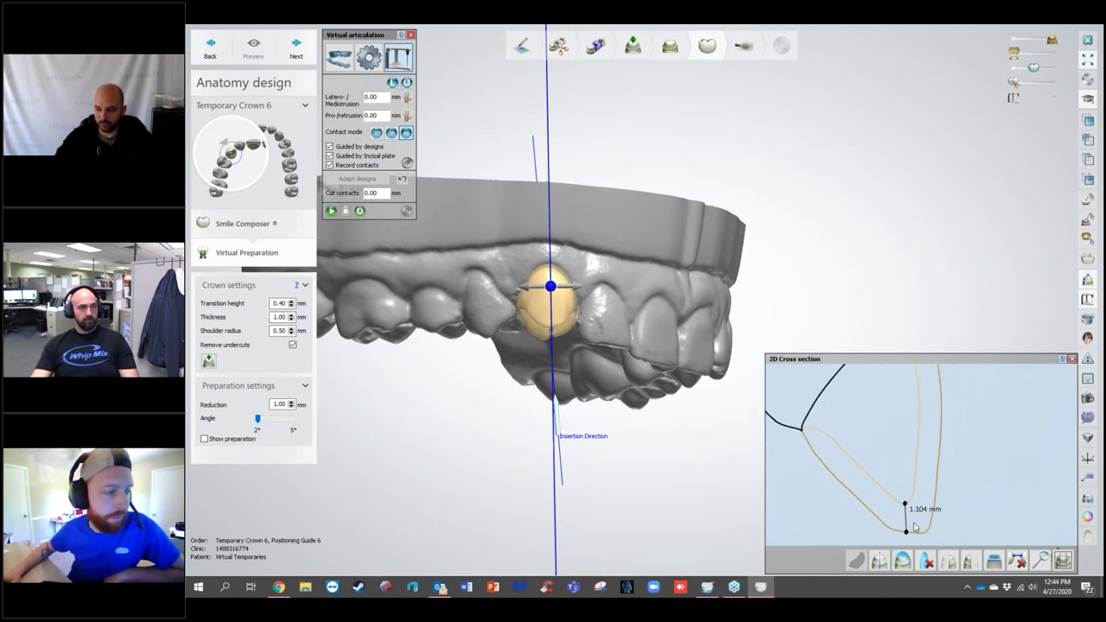
Step: Measure the facial wall thickness of the tooth 6 crown in the 2D cross section, and close the cross section
right_click_drag(613, 280, 633, 262)
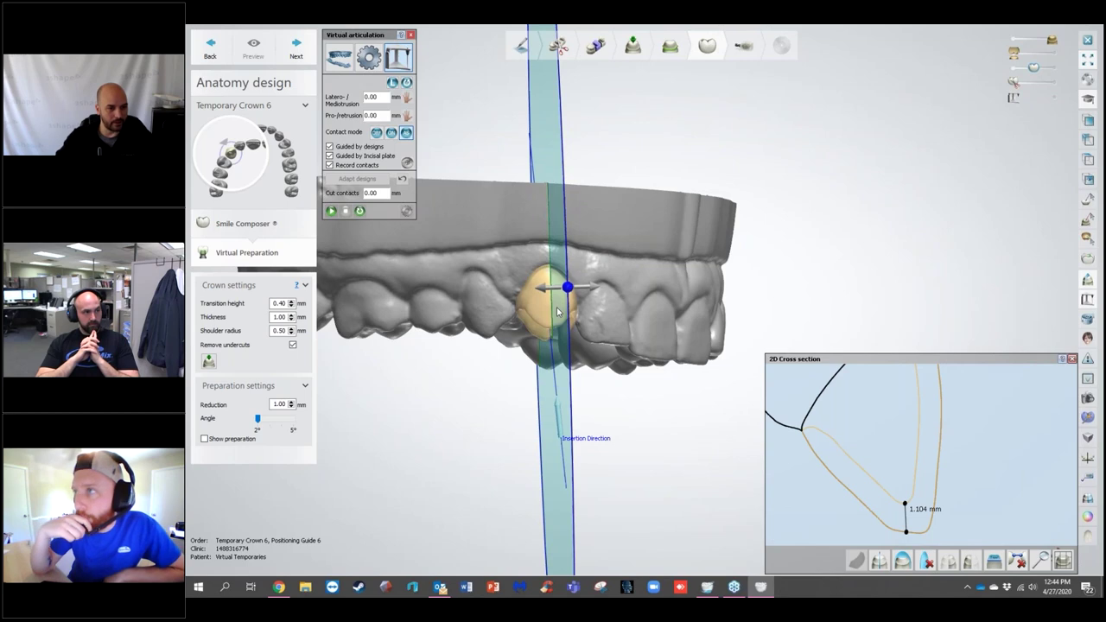
scroll(549, 318, "up", 2)
scroll(549, 319, "up", 2)
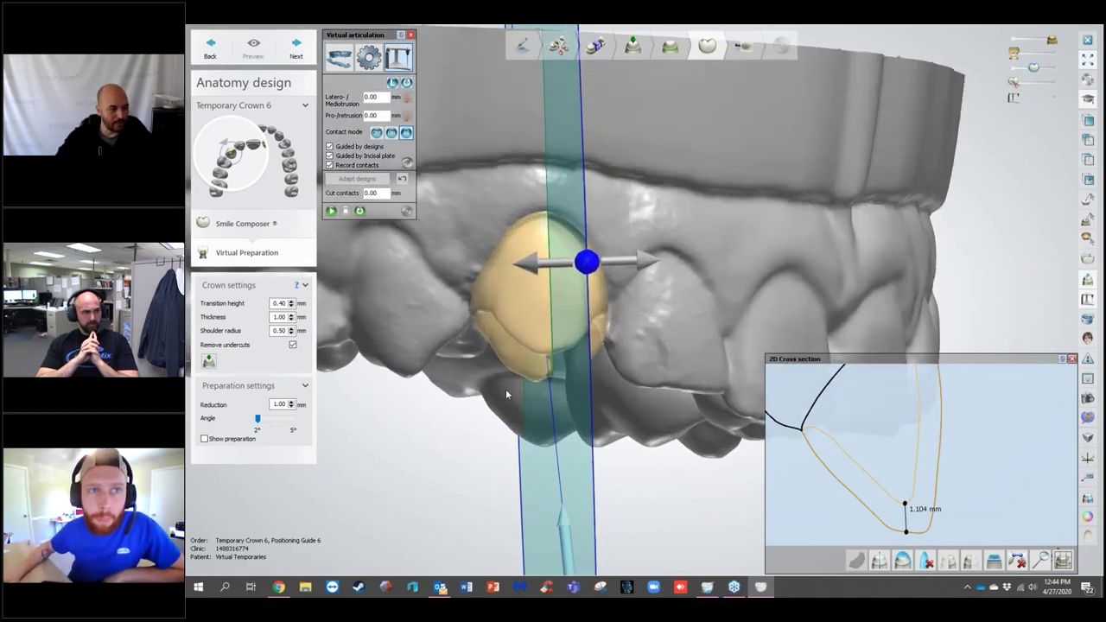
right_click_drag(510, 384, 938, 453)
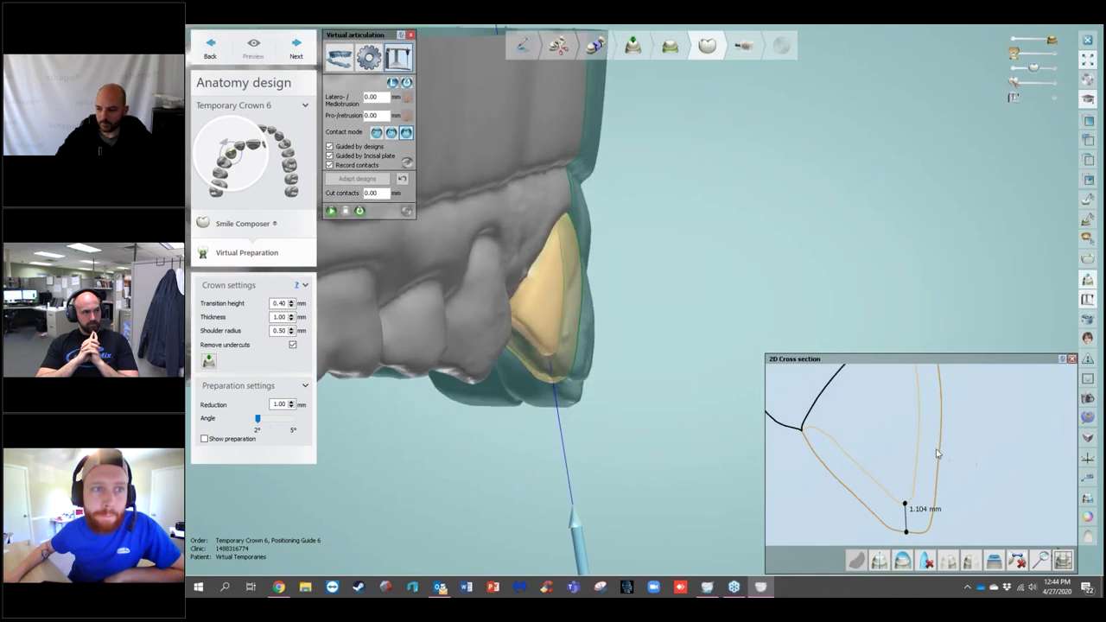
left_click_drag(918, 440, 939, 440)
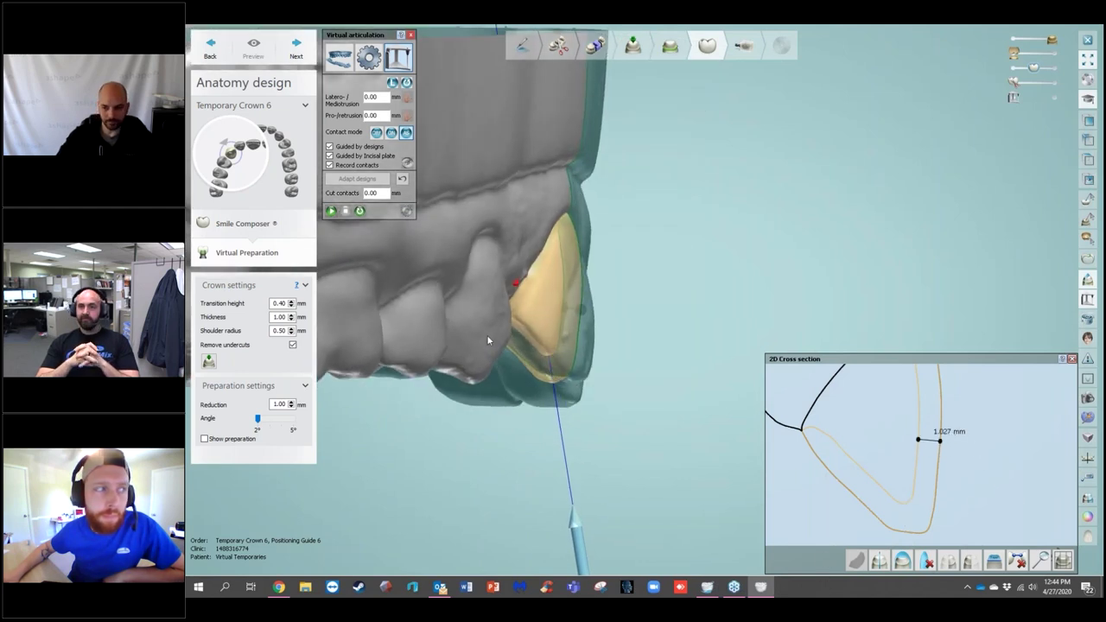
right_click_drag(476, 328, 641, 297)
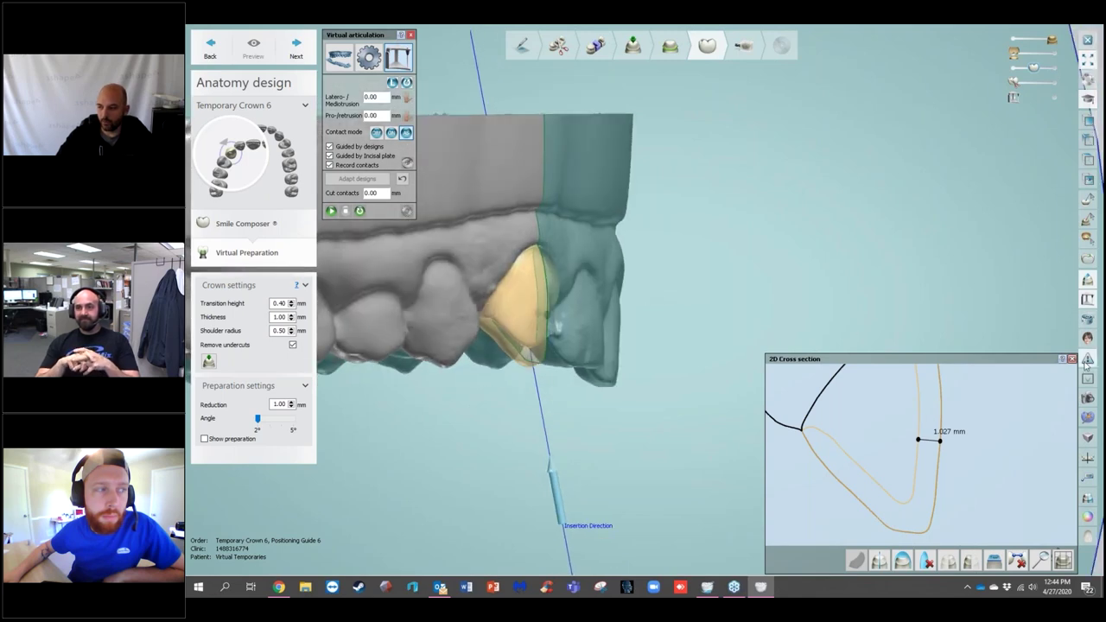
left_click(1071, 359)
Step: Advance to the premanufacturing stage for the positioning guide and view the proposed guide over tooth 6 and its neighbours
right_click_drag(575, 314, 406, 311)
left_click(296, 50)
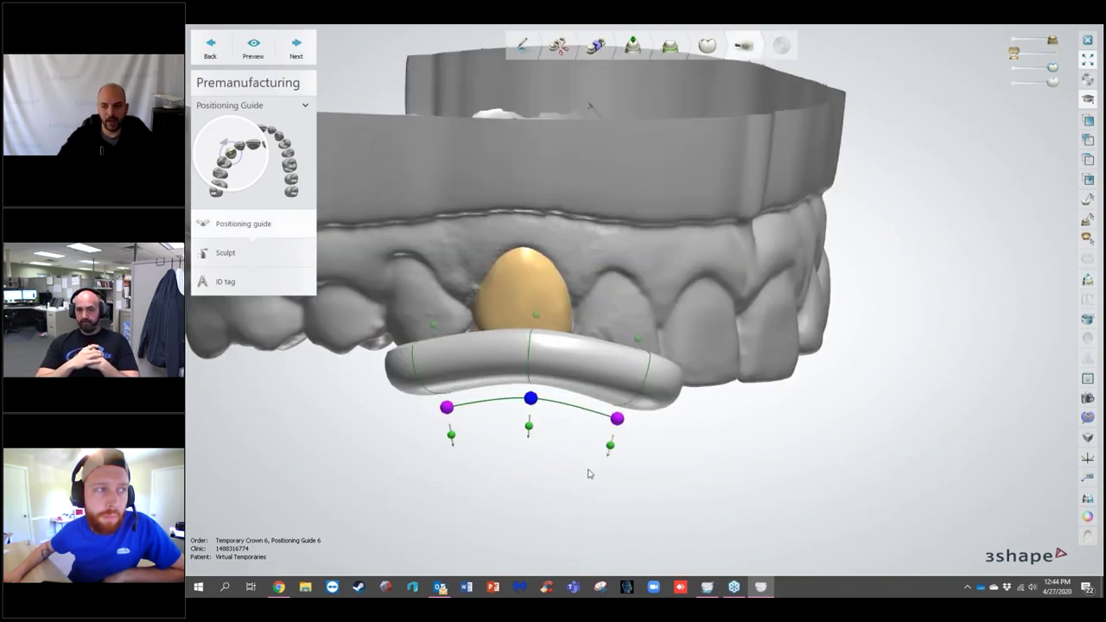
right_click_drag(575, 441, 727, 428)
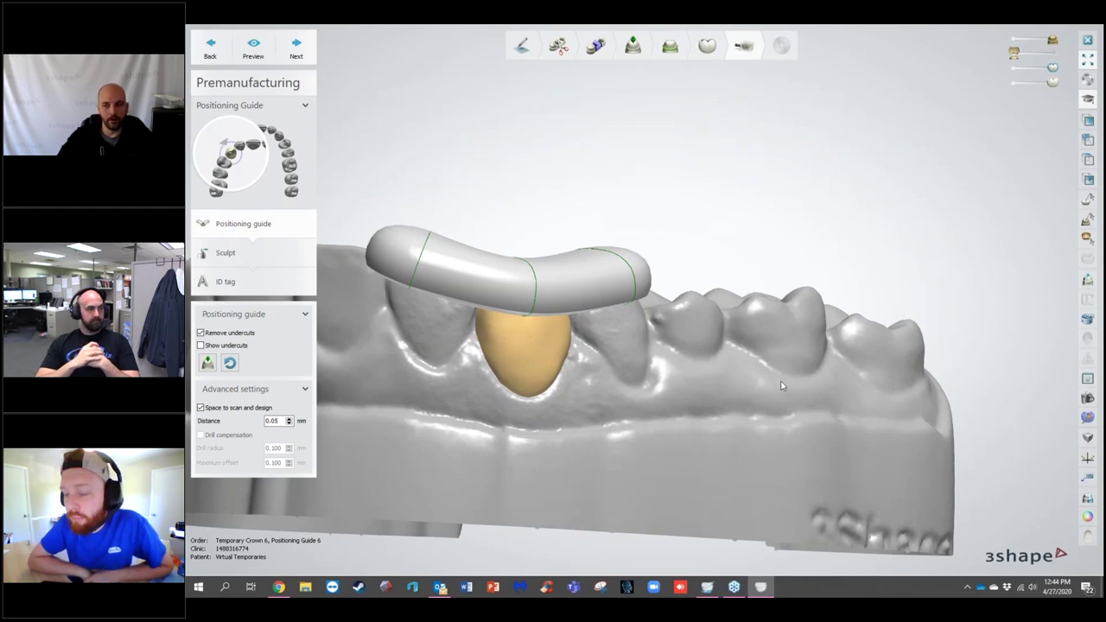
Step: Adjust the middle of the positioning guide over tooth 6 and make the guide semi-transparent
mouse_move(557, 210)
left_click_drag(523, 247, 522, 225)
right_click_drag(723, 190, 980, 120)
mouse_move(1053, 69)
left_mouse_down()
mouse_move(1028, 68)
mouse_move(1038, 68)
left_mouse_up()
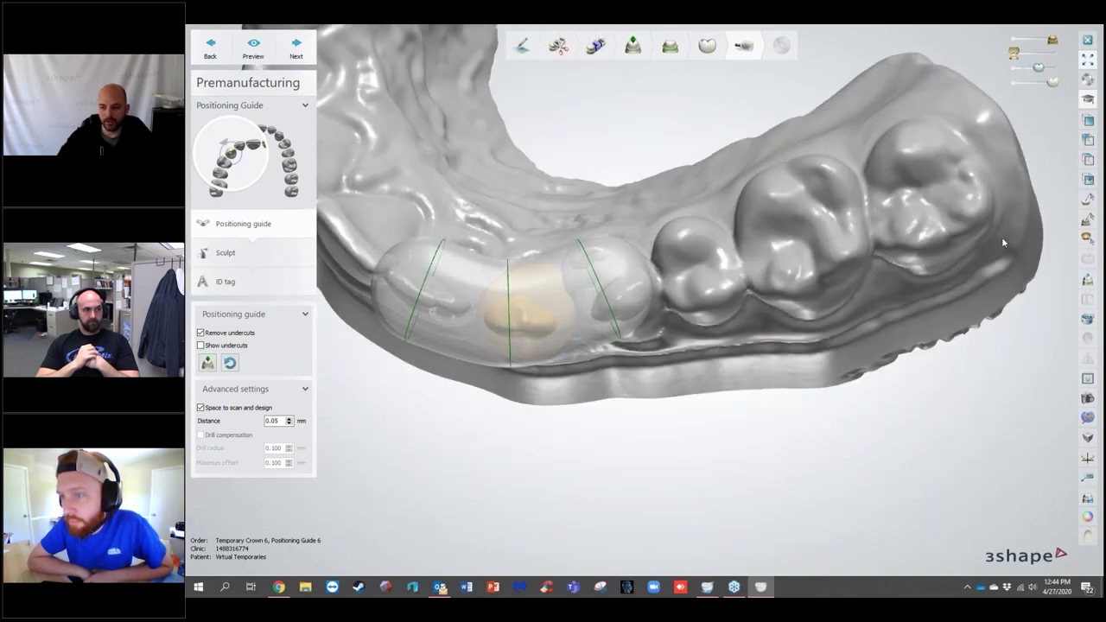
right_click_drag(553, 510, 587, 503)
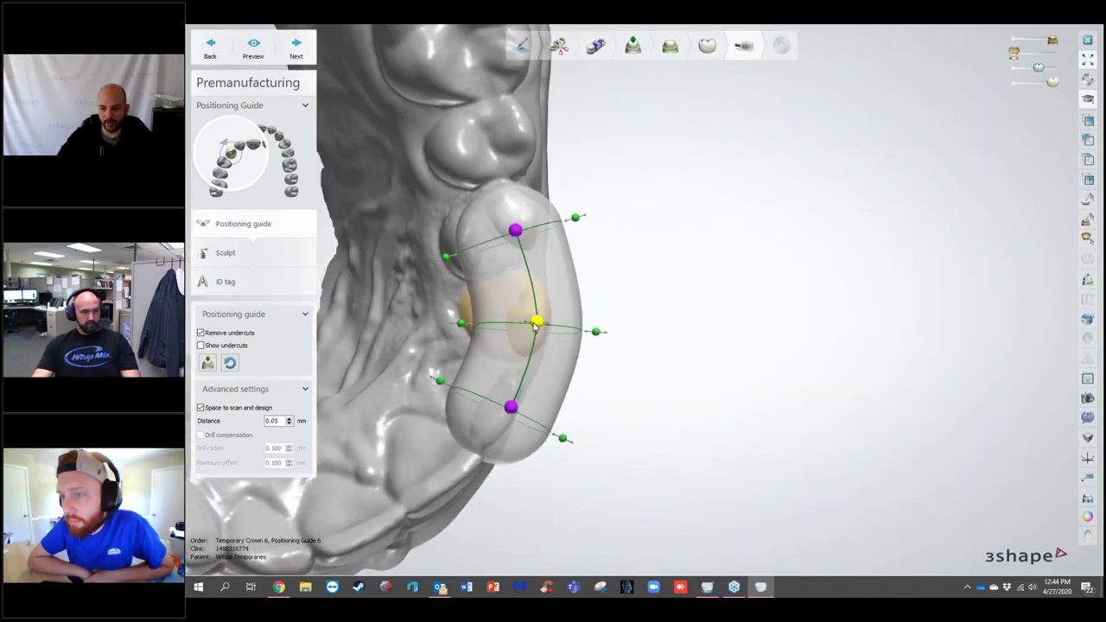
Step: Realign the guide's control points so the bar follows tooth 6 and its two neighbouring teeth
left_click_drag(526, 326, 527, 314)
right_click_drag(640, 352, 605, 235)
left_click_drag(606, 235, 630, 246)
left_click_drag(425, 224, 424, 230)
left_click_drag(519, 235, 523, 247)
Step: Extend the guide's mesial end across the front teeth and add two control points, moving them onto the incisal edges
right_click_drag(523, 248, 453, 310)
right_click_drag(494, 210, 607, 361)
left_click_drag(607, 361, 426, 245)
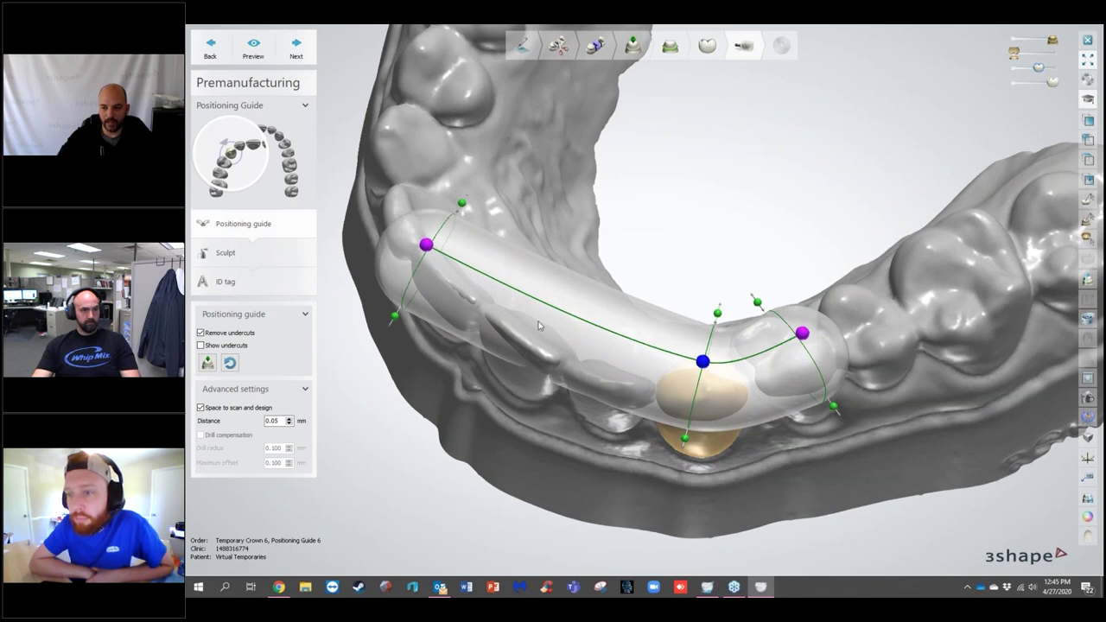
left_click(511, 287)
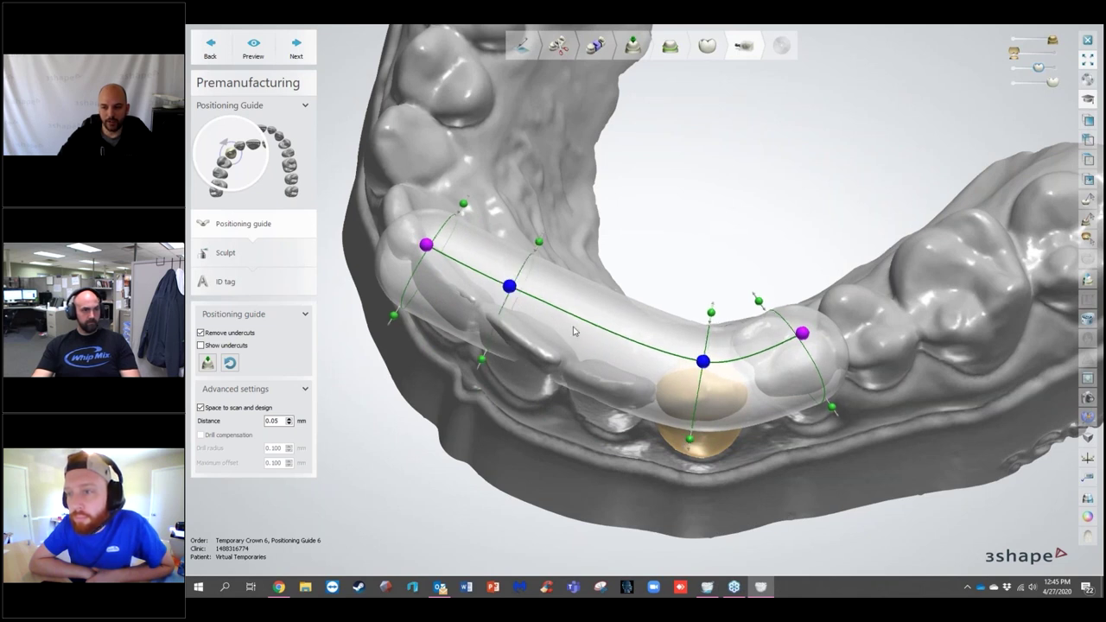
left_click(604, 330)
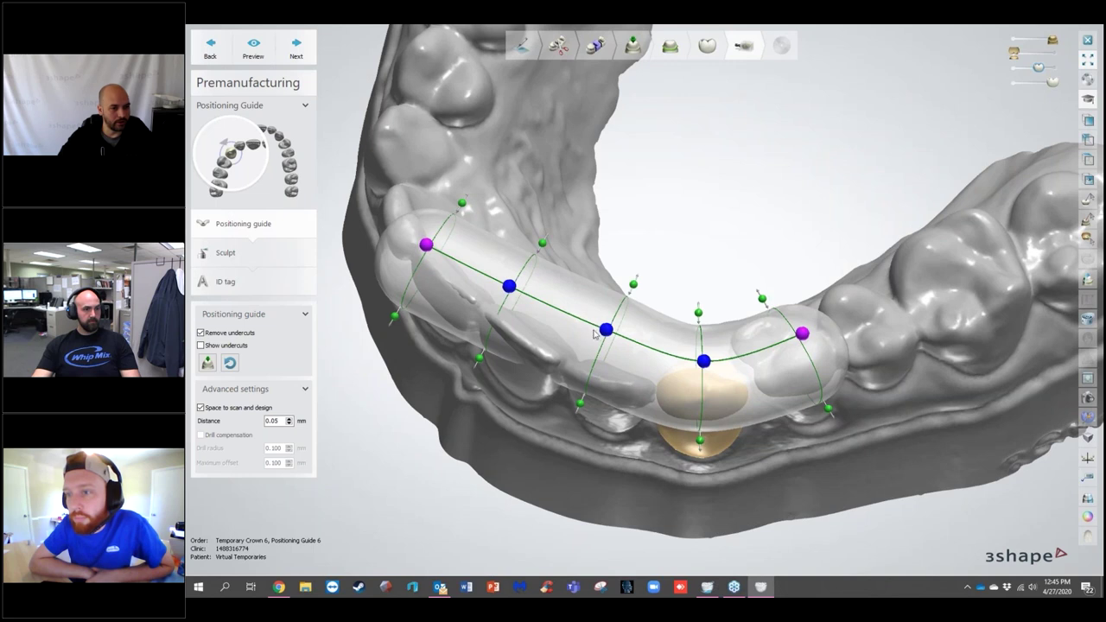
left_click_drag(509, 286, 504, 301)
left_click_drag(605, 329, 606, 360)
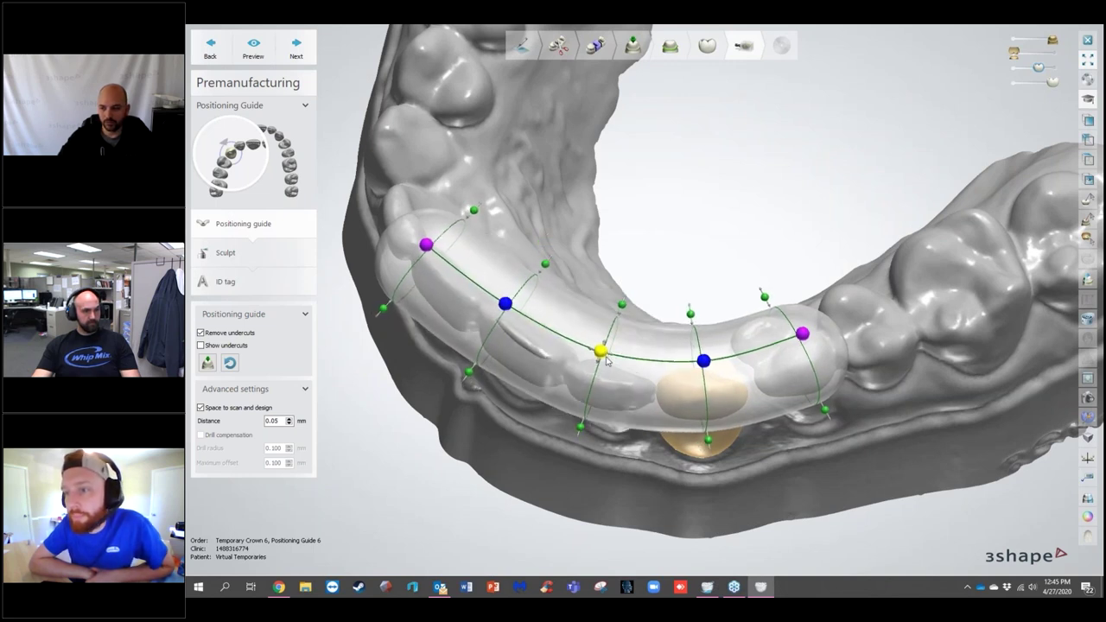
Step: Extend the guide's distal end back to the first molar and add a control point over the premolars
left_click_drag(804, 333, 965, 259)
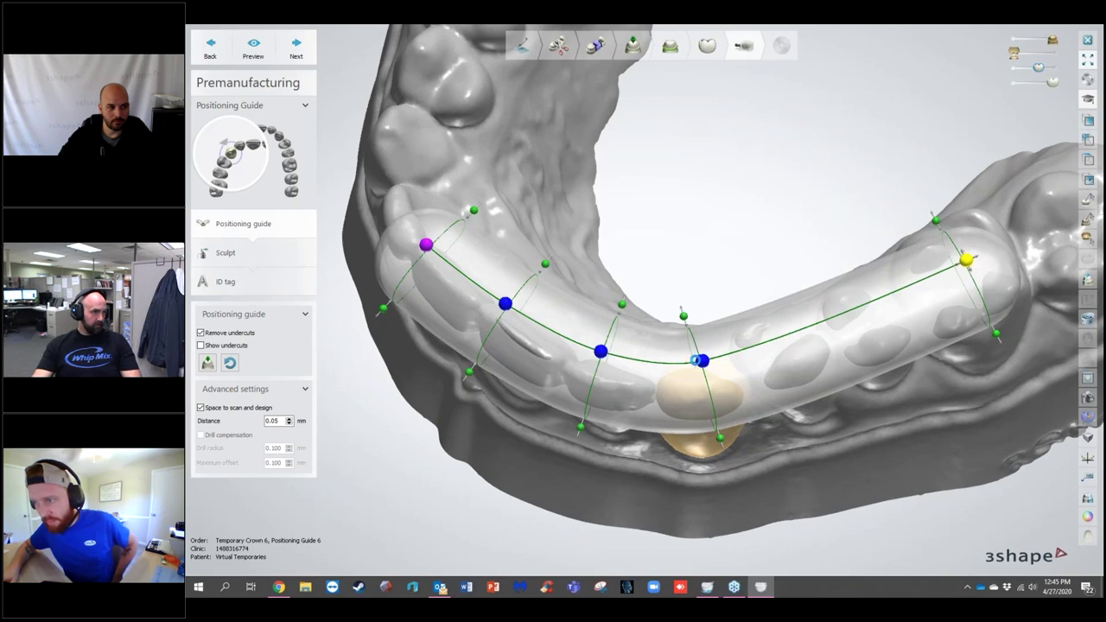
left_click(838, 314)
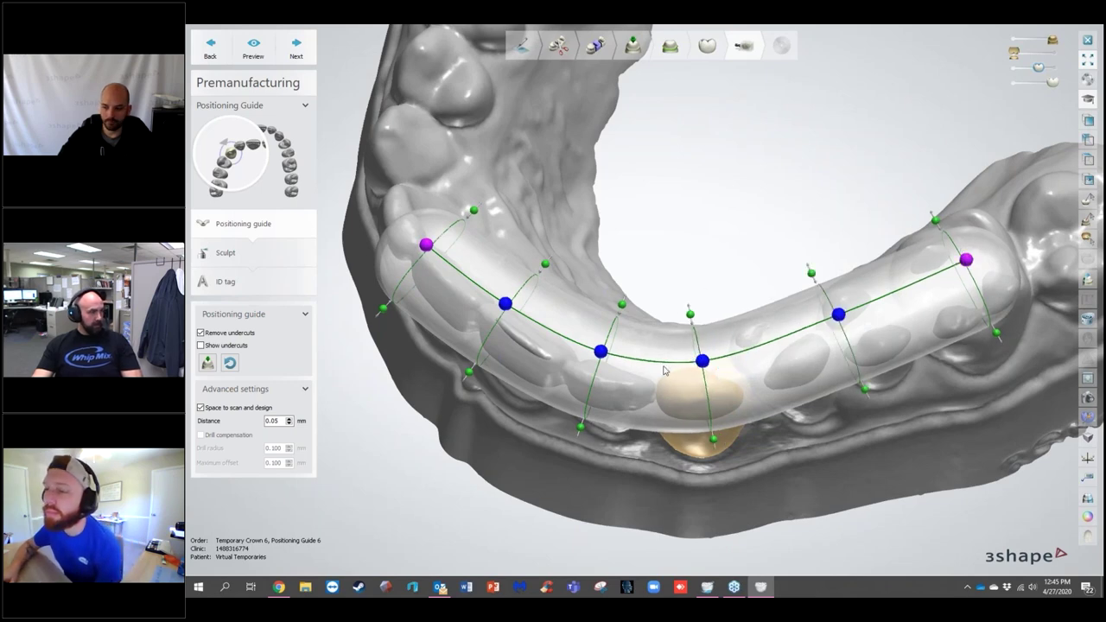
Step: Shift the guide's control points over the front teeth to refine its path along the arch
right_click_drag(786, 469, 810, 393)
left_click_drag(410, 297, 422, 279)
left_click_drag(501, 305, 509, 292)
left_click_drag(605, 314, 606, 303)
Step: Lower the guide's facial edge over tooth 6 and adjust its control points over the premolars and molar
right_click_drag(606, 303, 717, 411)
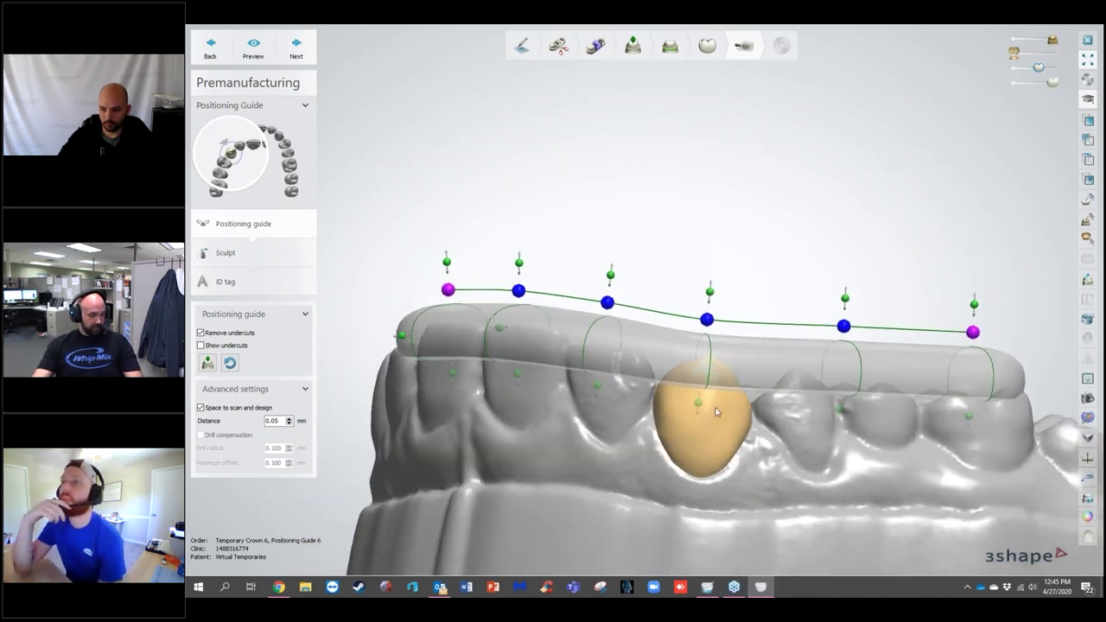
left_click_drag(695, 406, 734, 441)
right_click_drag(839, 413, 855, 335)
left_click_drag(856, 334, 854, 338)
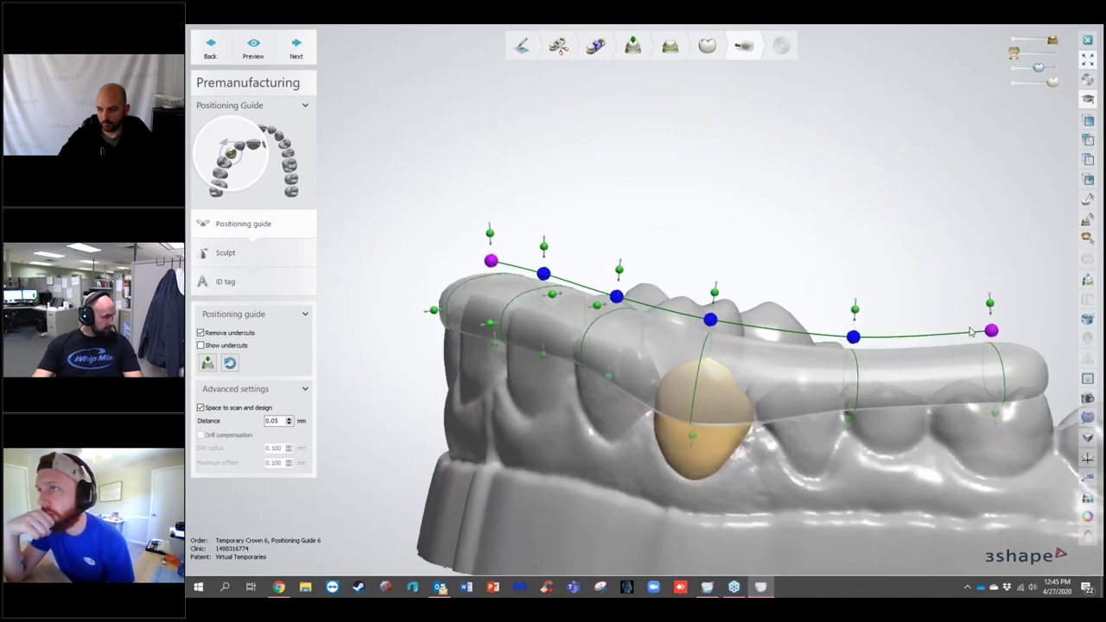
left_click_drag(996, 331, 993, 345)
Step: Widen the guide towards the palate at the first molar and at the premolar control point
right_click_drag(970, 310, 954, 384)
right_click_drag(951, 360, 980, 346)
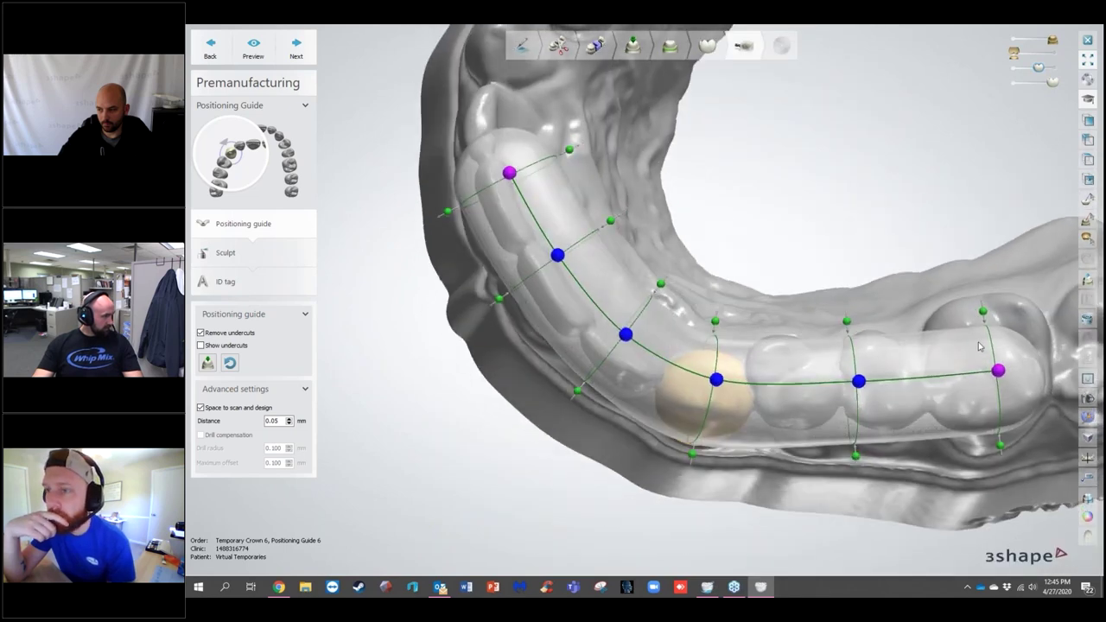
left_click_drag(982, 317, 966, 283)
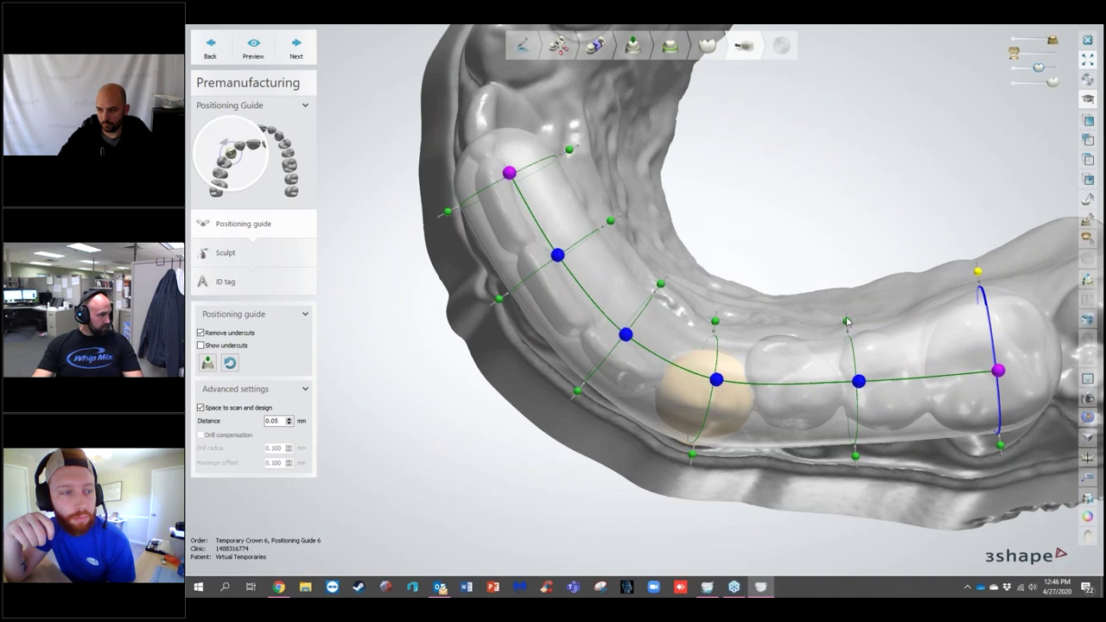
left_click(847, 323)
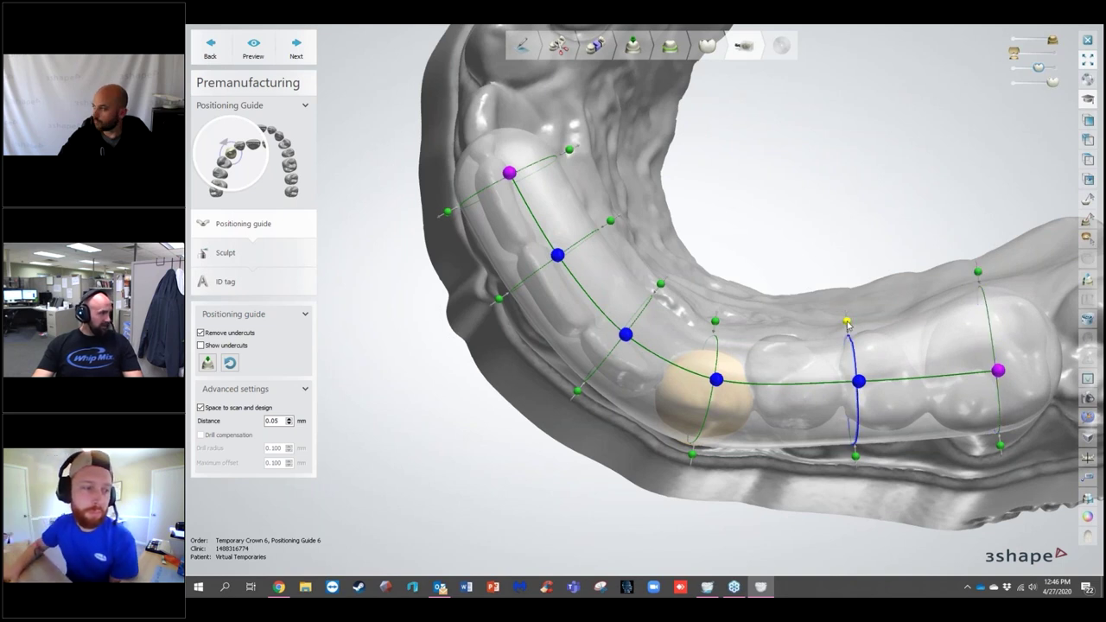
left_click_drag(847, 321, 847, 313)
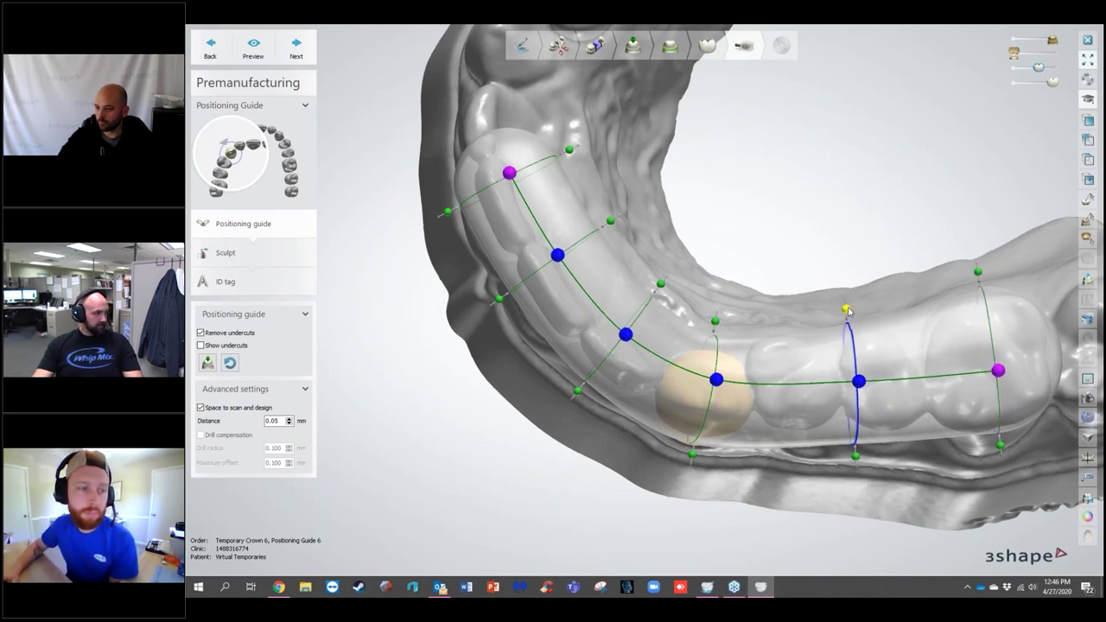
Step: Add a control point just distal to tooth 6 and extend the guide's palatal edge there
right_click_drag(794, 328, 777, 380)
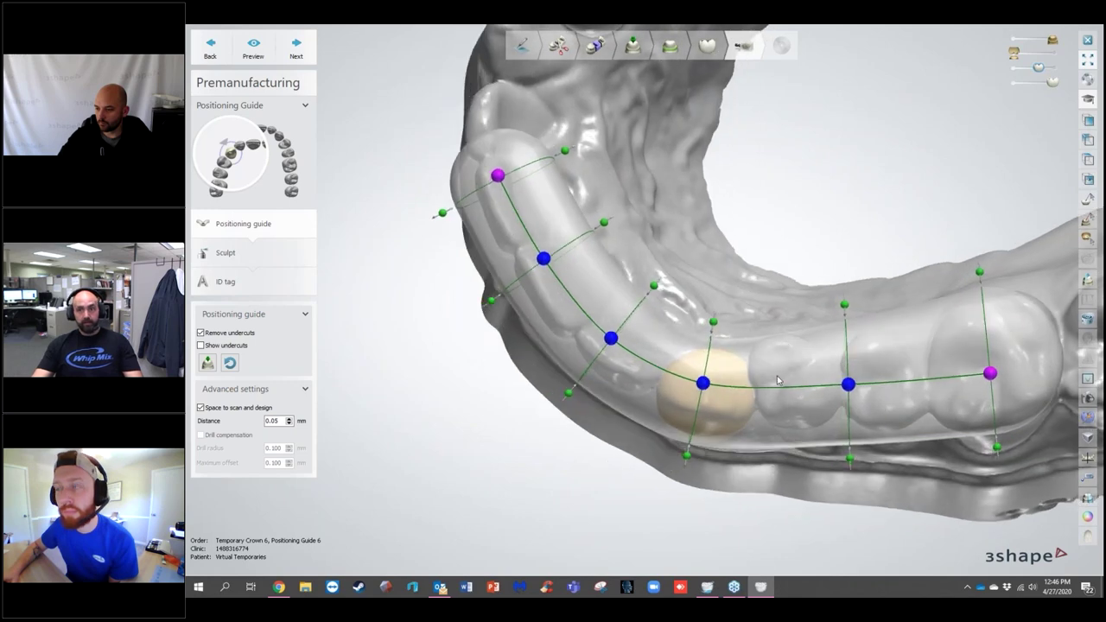
left_click(777, 389)
left_click_drag(778, 328, 778, 313)
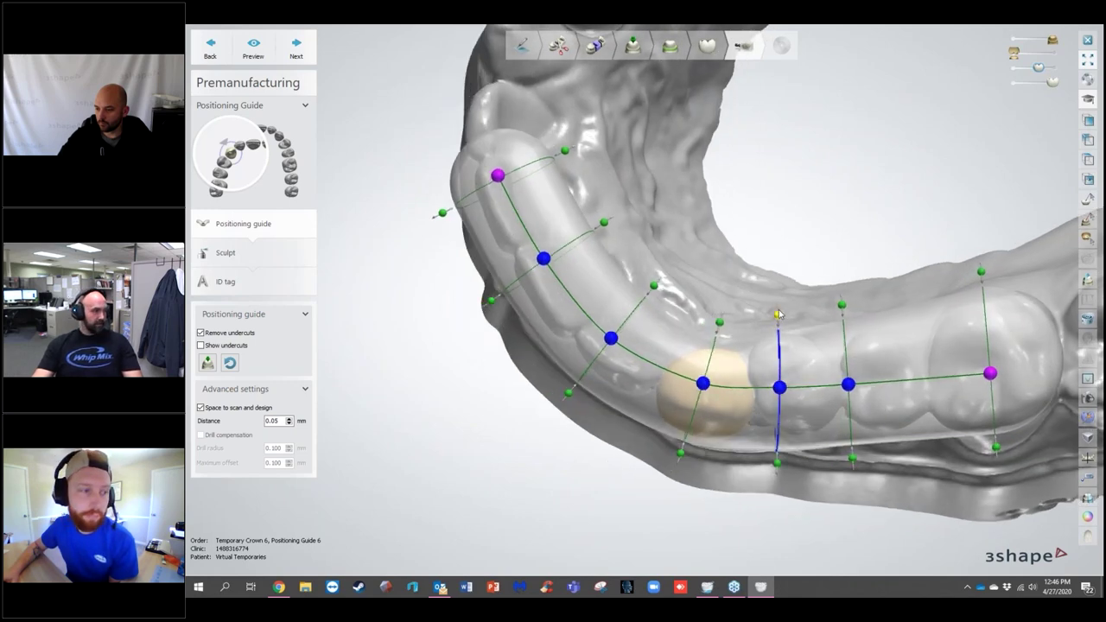
Step: Pull the guide's mesial end slightly inward and raise its facial edge over the premolar beside tooth 6
right_click_drag(654, 285, 708, 226)
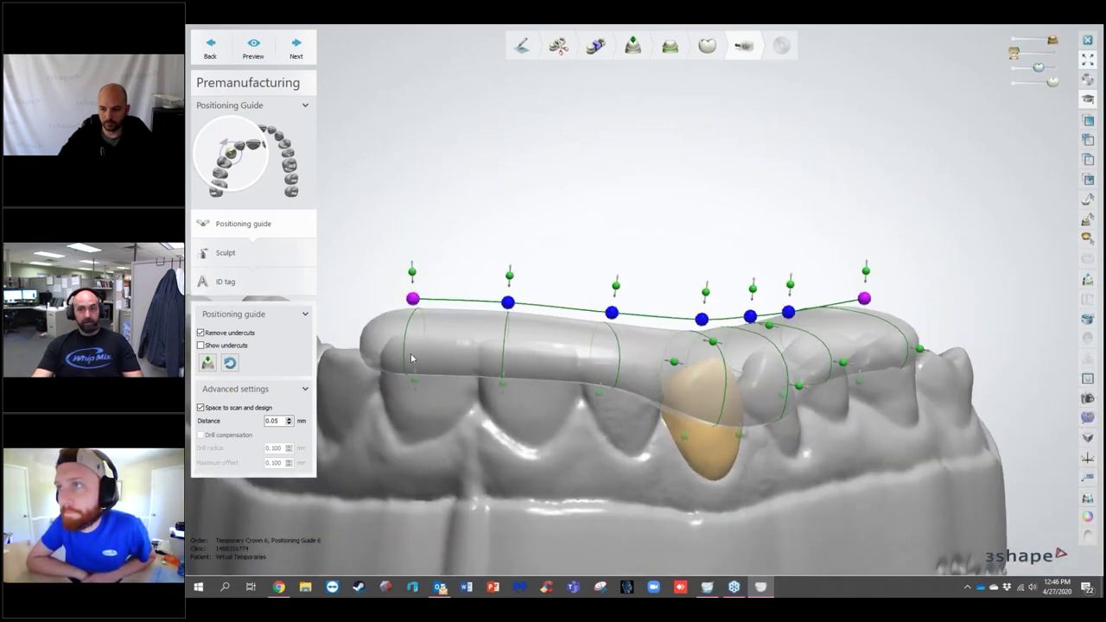
left_click_drag(412, 308, 420, 307)
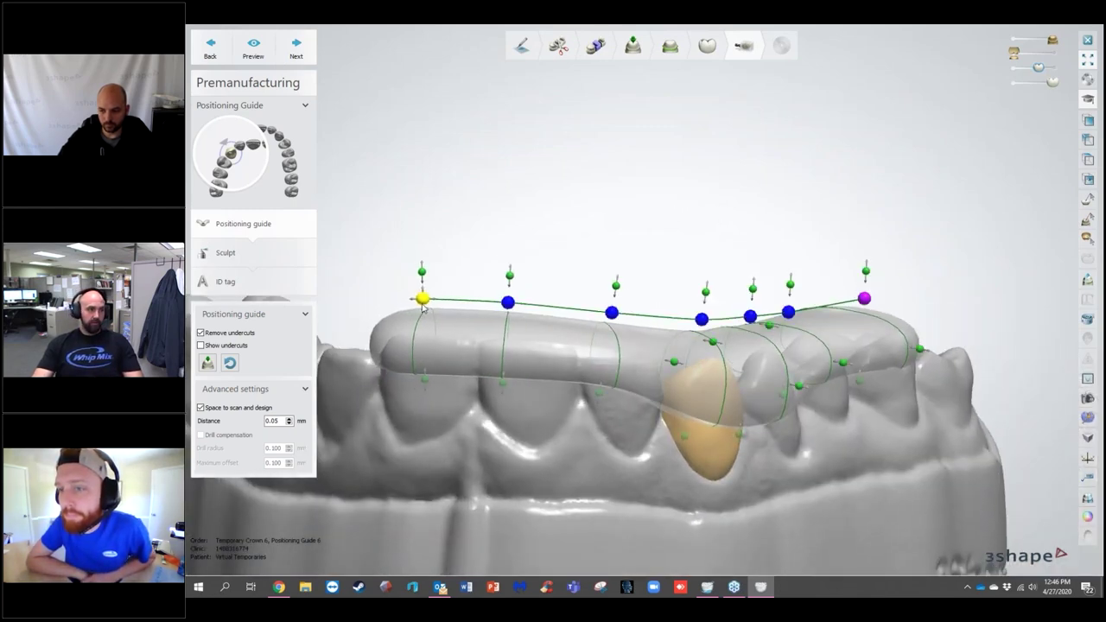
right_click_drag(767, 389, 624, 442)
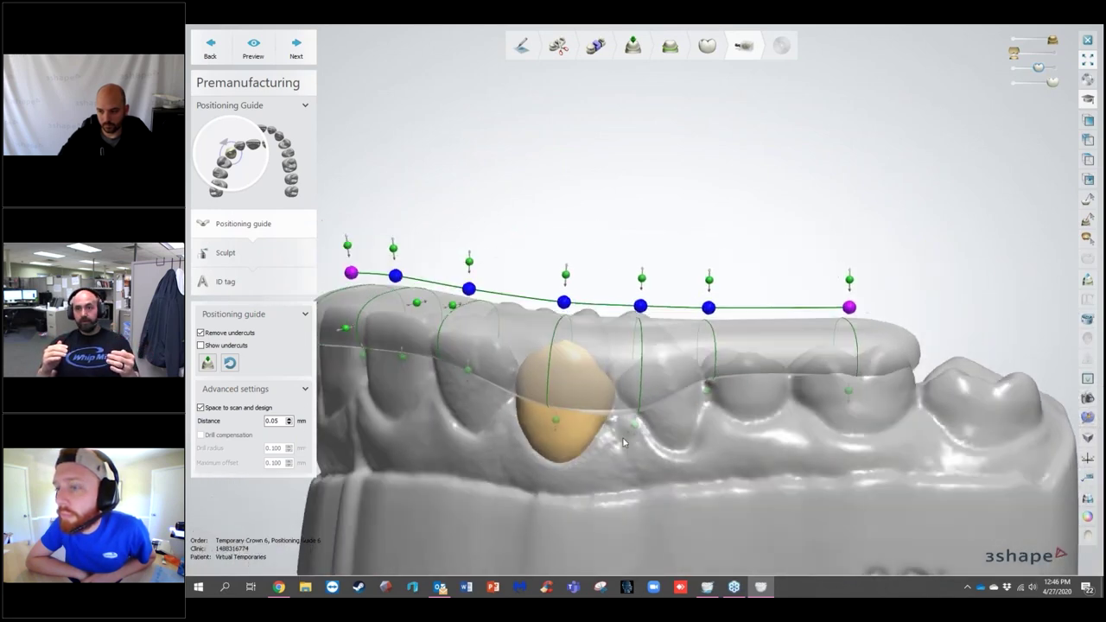
left_click_drag(634, 428, 635, 405)
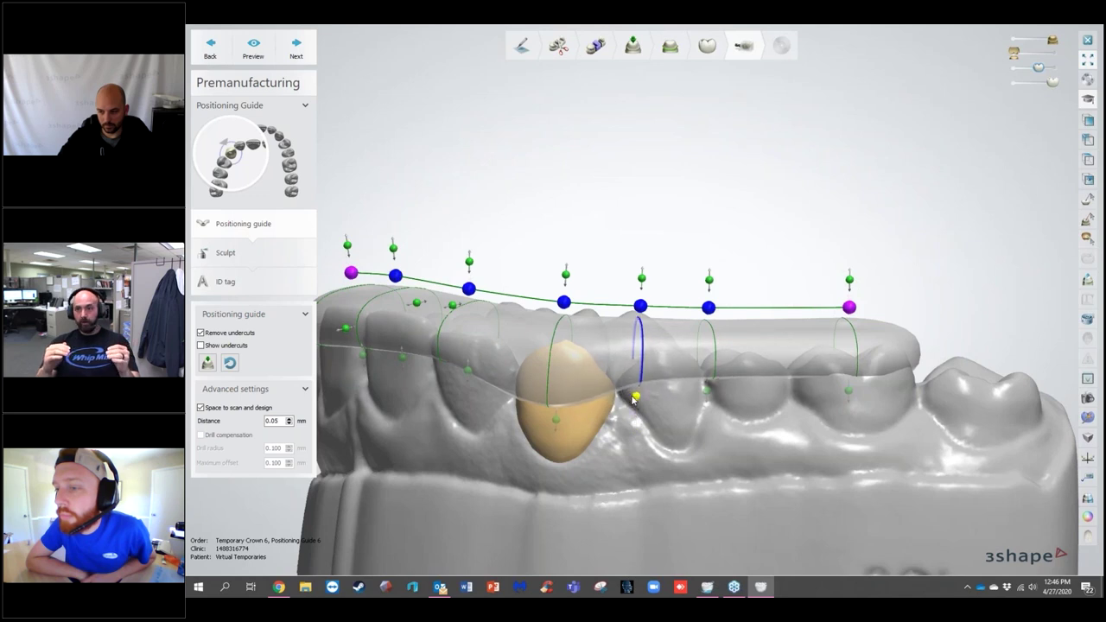
Step: Extend the guide's facial edge down over tooth 6 and shape its mesial side with an added control point
right_click_drag(632, 415, 575, 443)
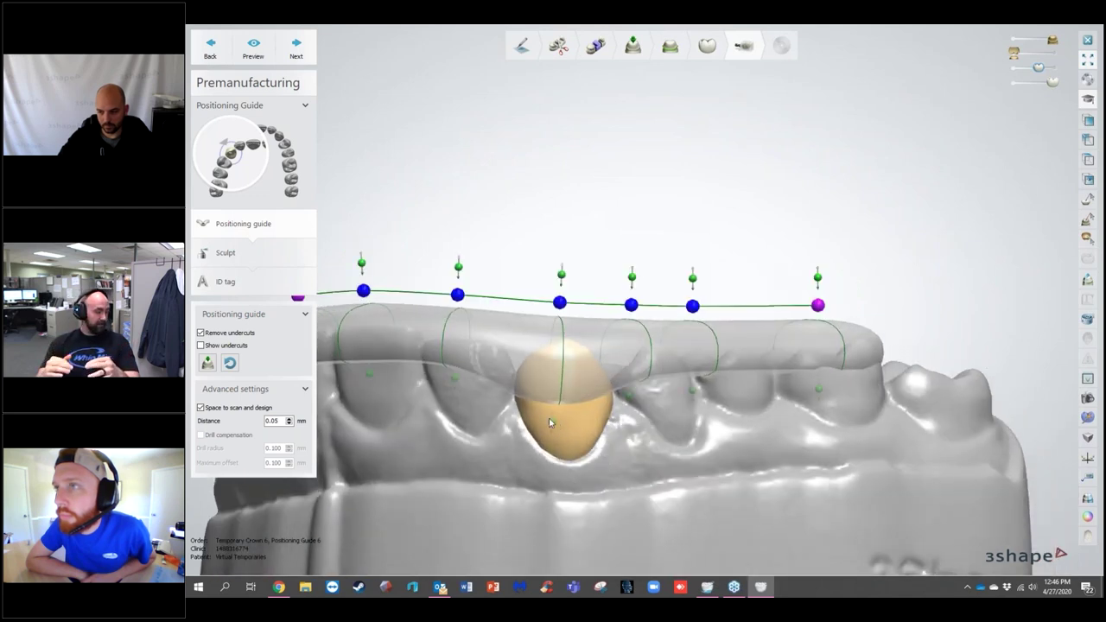
left_click_drag(563, 444, 569, 457)
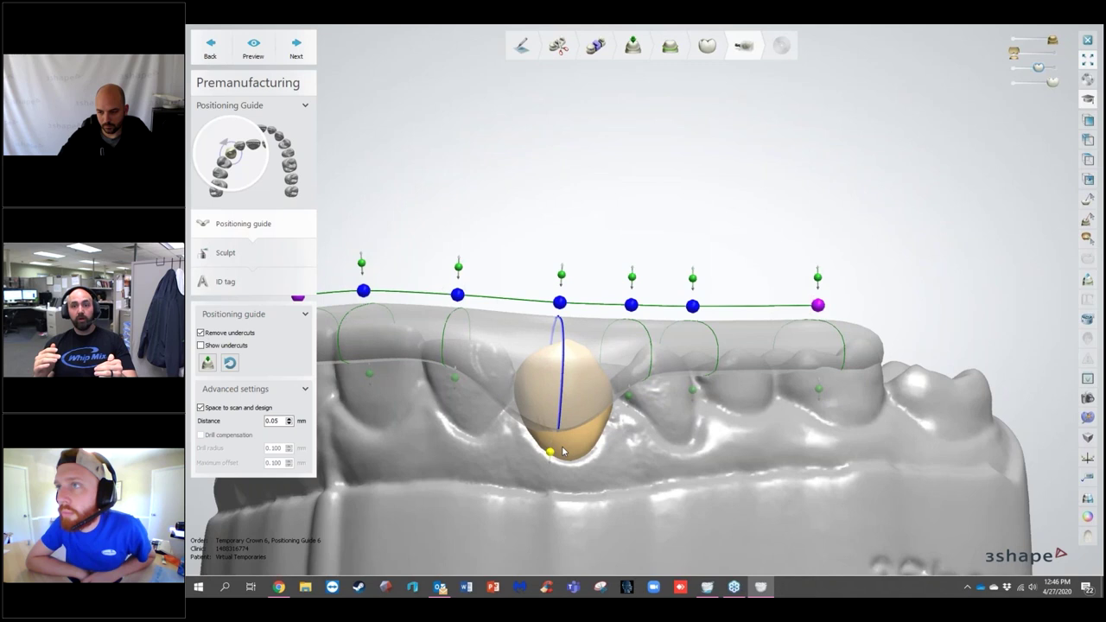
left_click(508, 300)
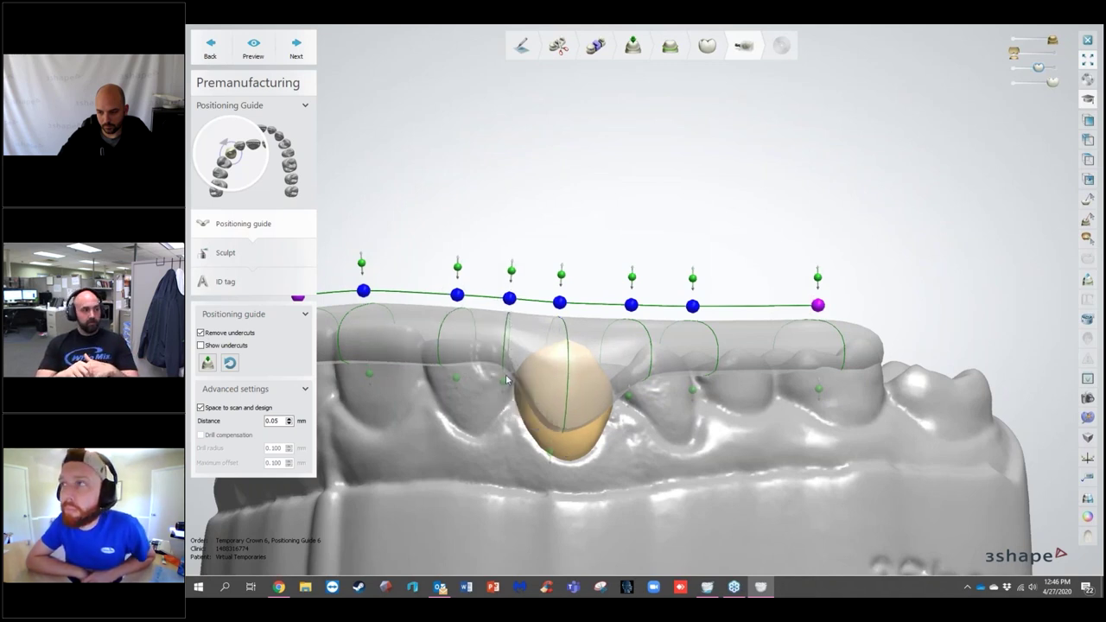
left_click_drag(505, 389, 504, 397)
Step: Add a control point at the distal side of tooth 6, adjust the facial edge there, and recentre the middle point
right_click_drag(517, 395, 623, 340)
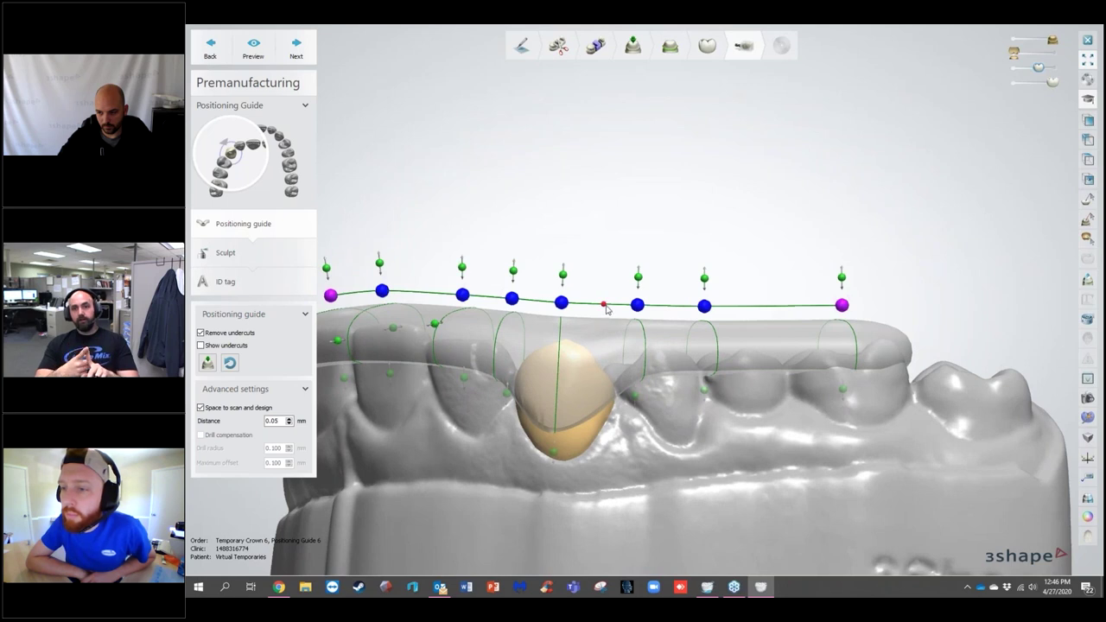
left_click(606, 305)
left_click_drag(607, 451, 608, 418)
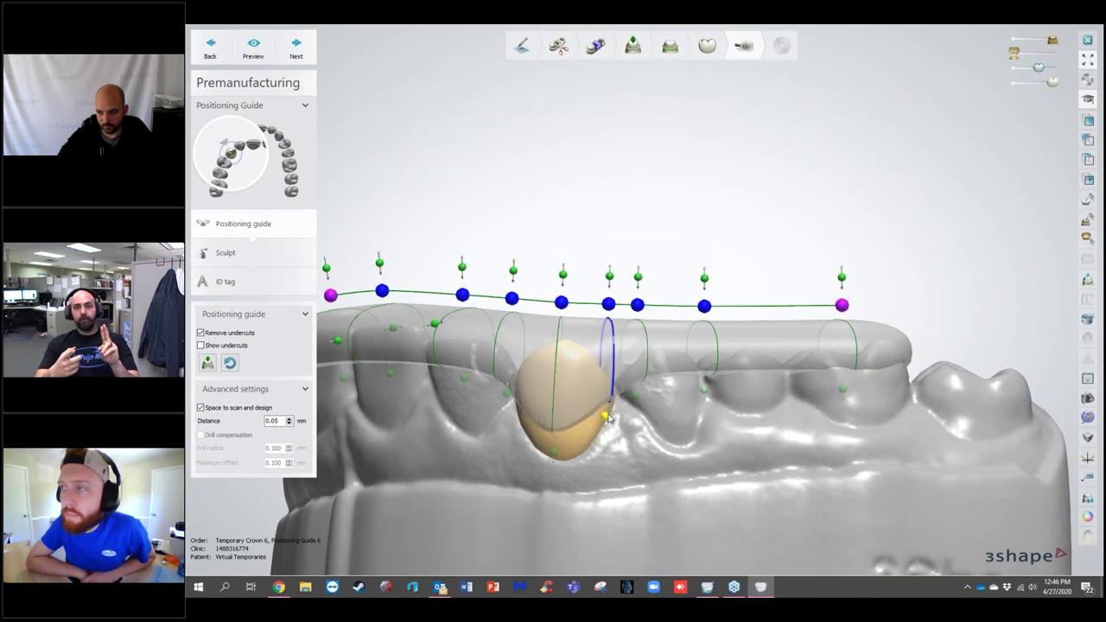
left_click_drag(561, 309, 570, 311)
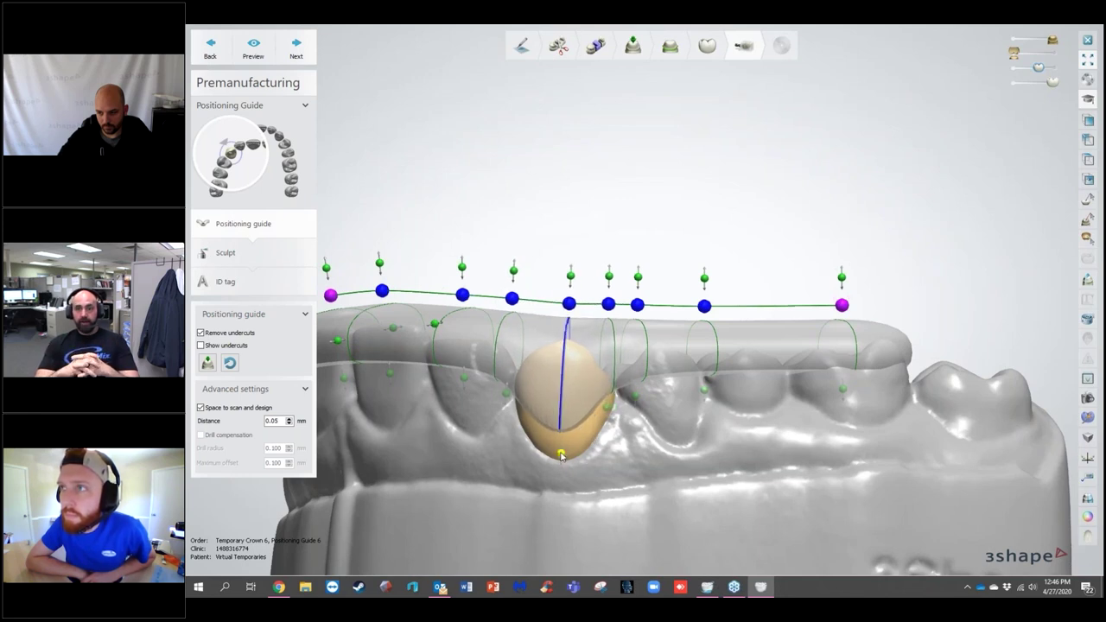
Step: Extend the guide's palatal edge slightly behind tooth 6
right_click_drag(631, 446, 664, 435)
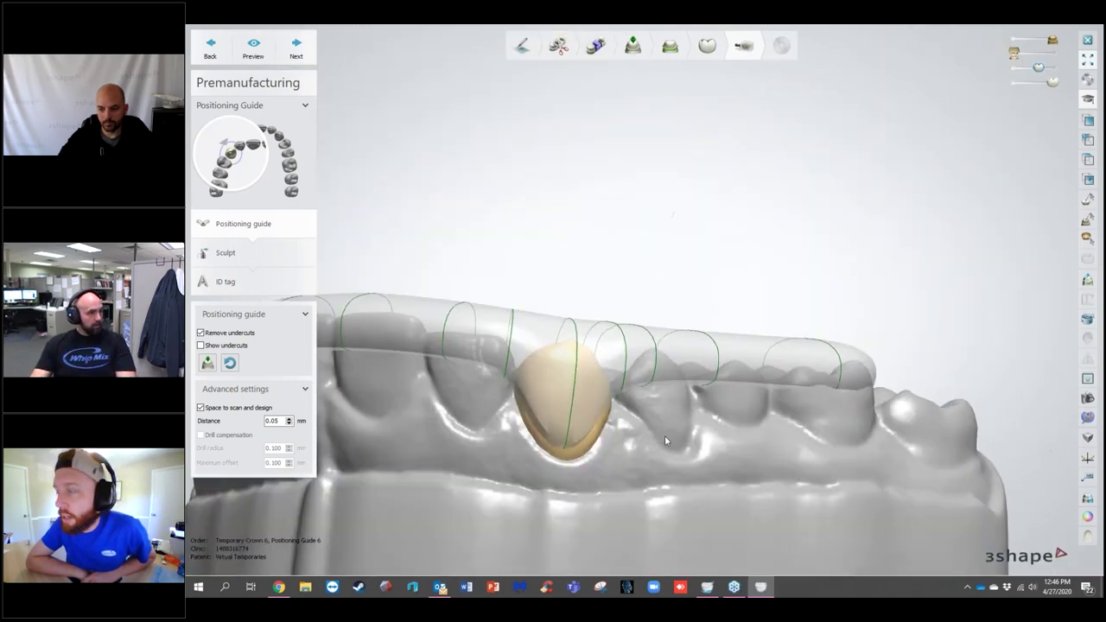
right_click_drag(581, 460, 540, 554)
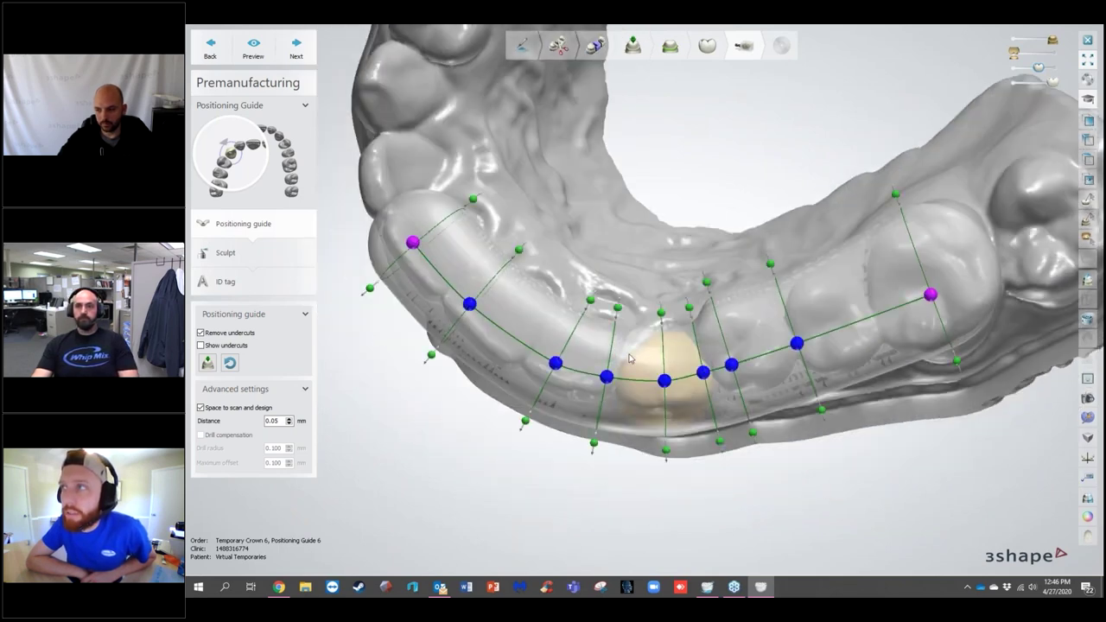
scroll(616, 363, "up", 3)
left_click_drag(713, 278, 712, 277)
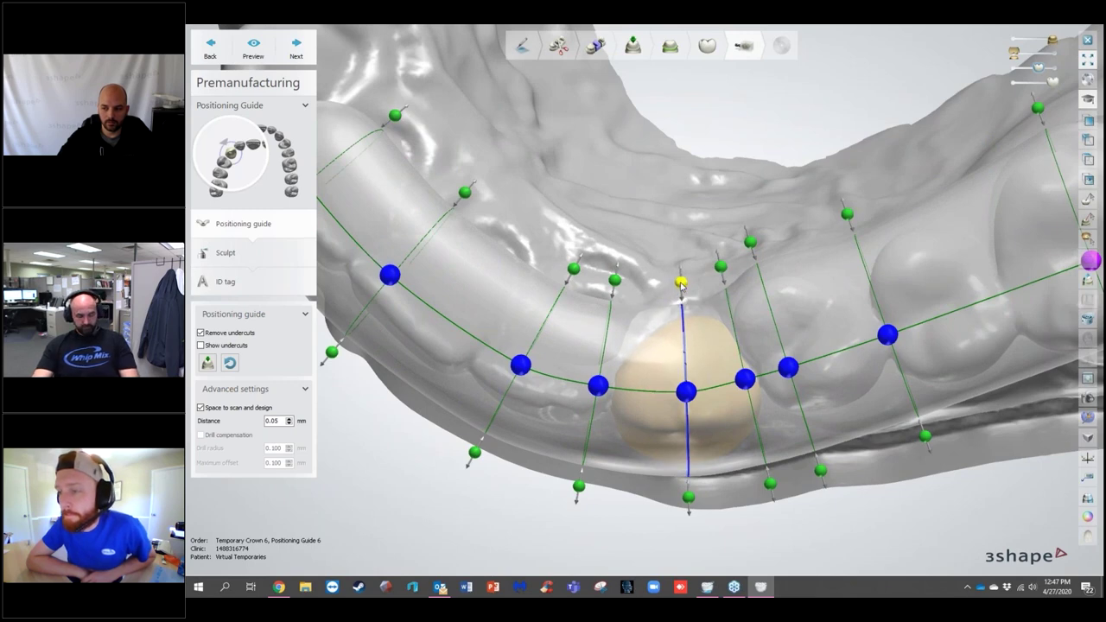
Step: Widen the guide's palatal edge around the first molar at its distal end
scroll(798, 368, "down", 3)
right_click_drag(798, 368, 934, 375)
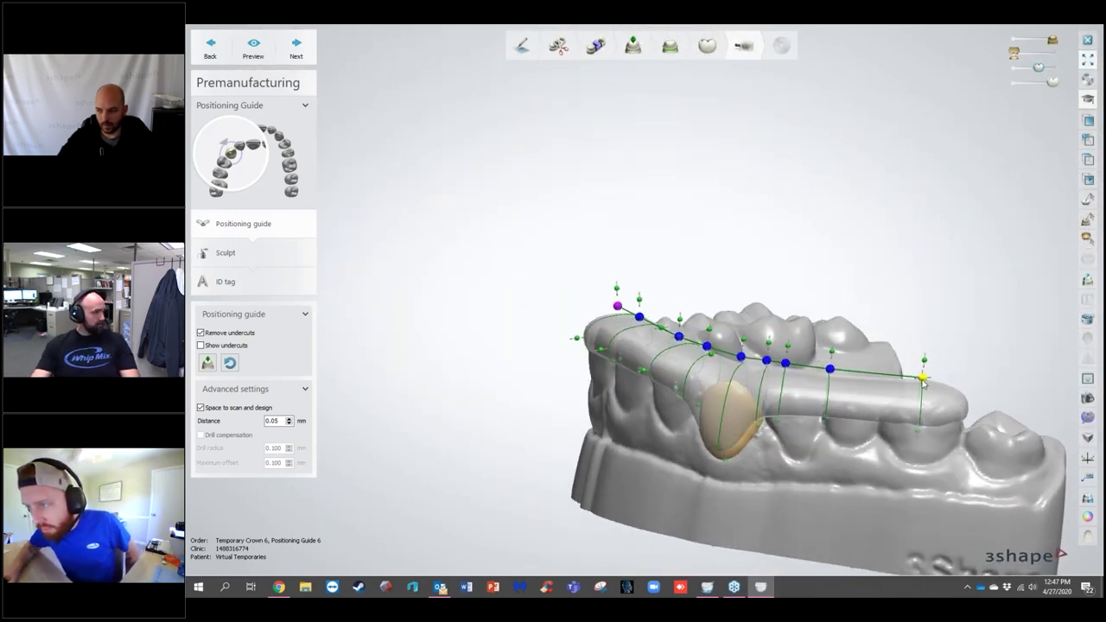
right_click_drag(770, 301, 713, 336)
scroll(640, 398, "up", 5)
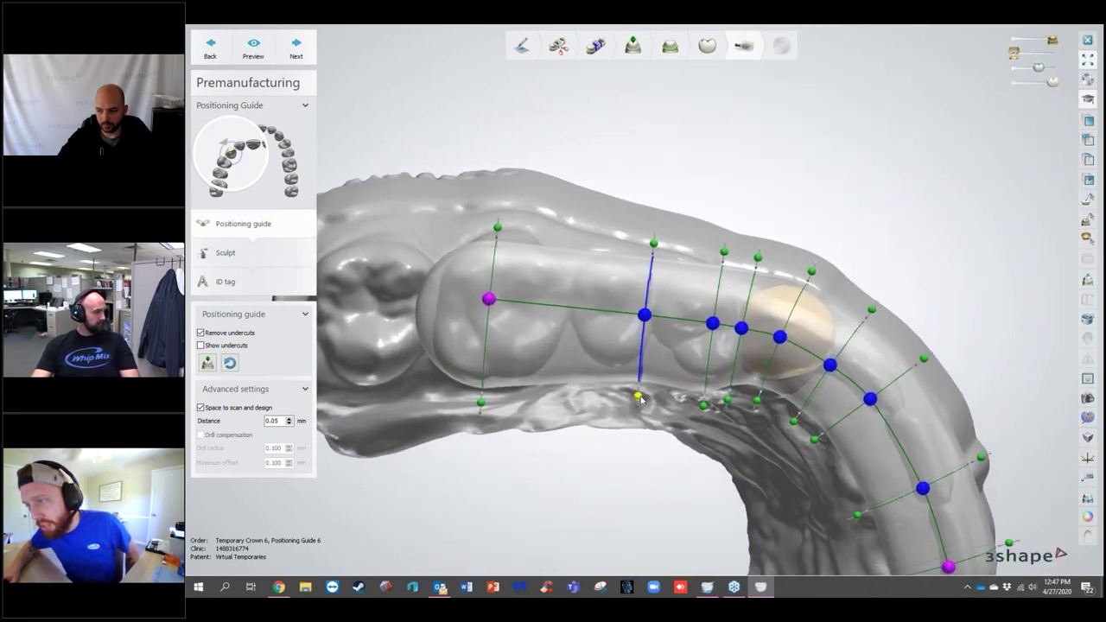
right_click_drag(693, 459, 706, 354)
right_click_drag(612, 395, 596, 223)
left_click_drag(548, 331, 565, 350)
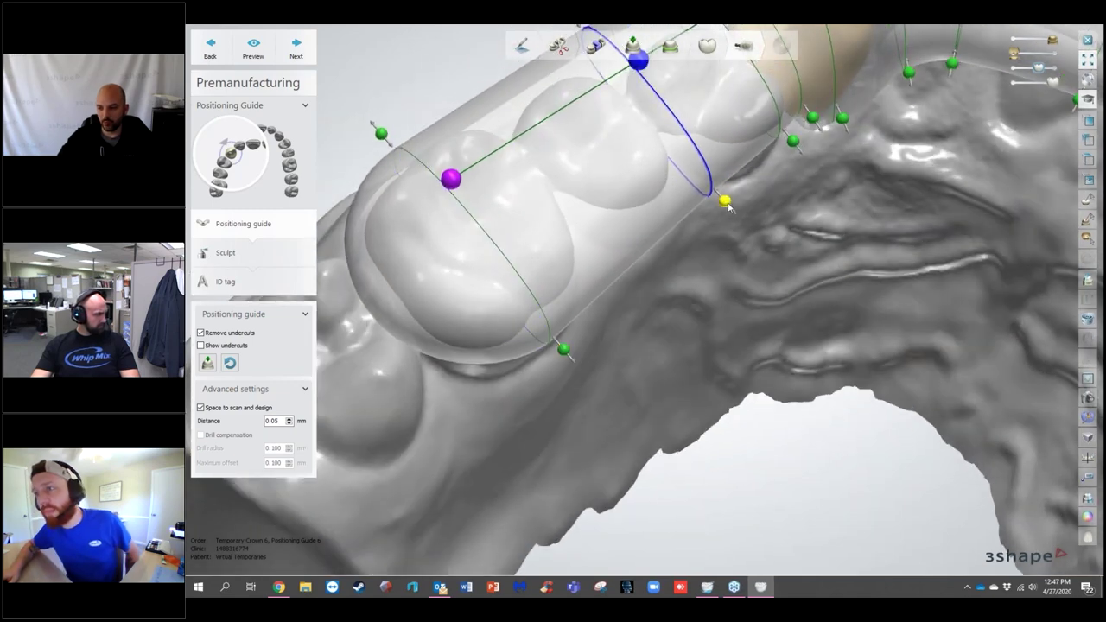
Step: Pull the guide's palatal edge further down and outward at the first molar and the premolars
right_click_drag(675, 309, 496, 220)
left_click_drag(493, 216, 508, 352)
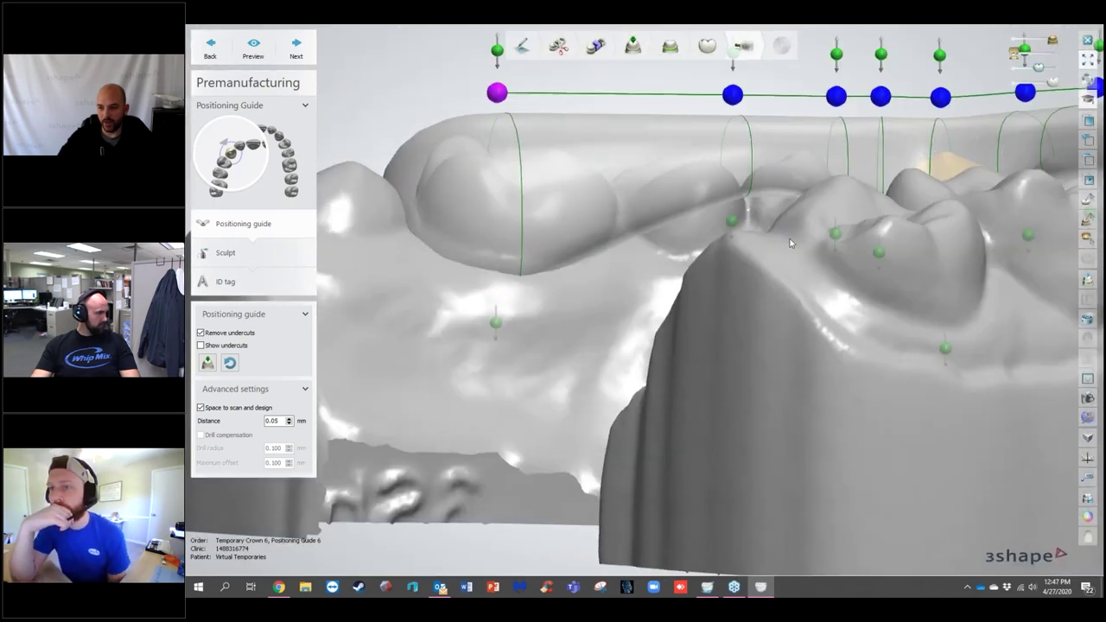
left_click_drag(732, 225, 741, 328)
right_click_drag(647, 279, 529, 320)
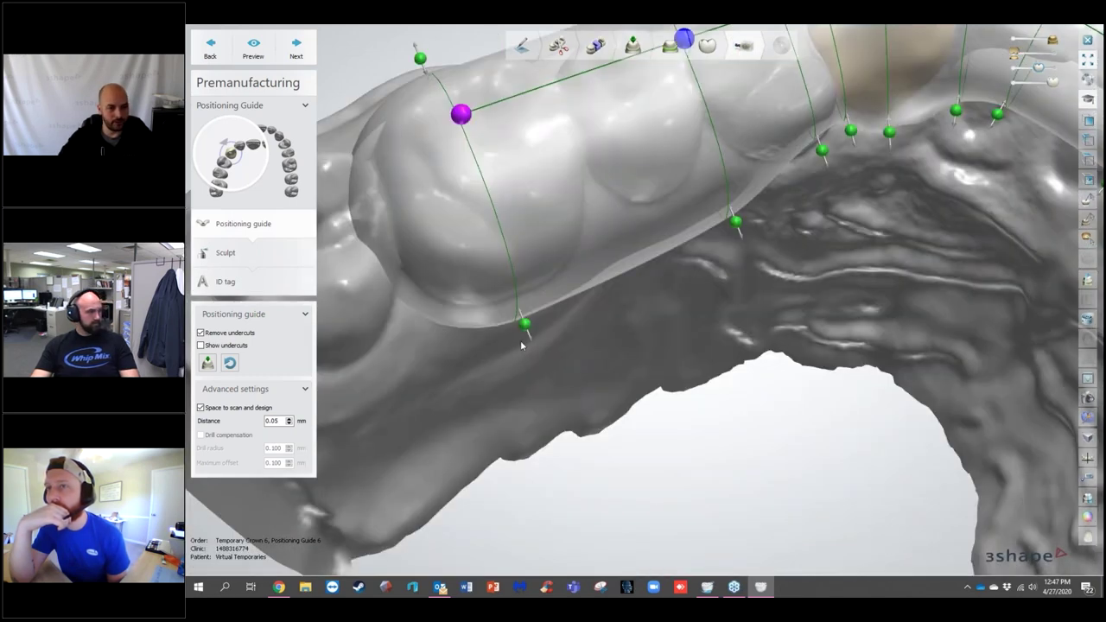
left_click_drag(536, 346, 555, 391)
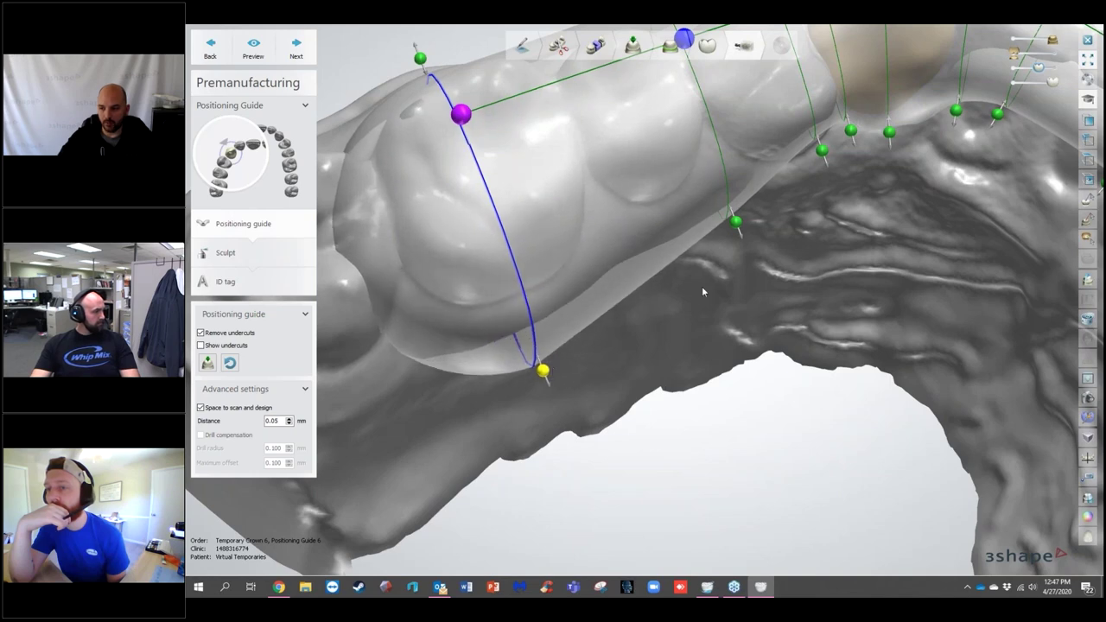
Step: Lower the guide's palatal edge toward the gum beside the first molar and between the two premolars
right_click_drag(723, 245, 493, 240)
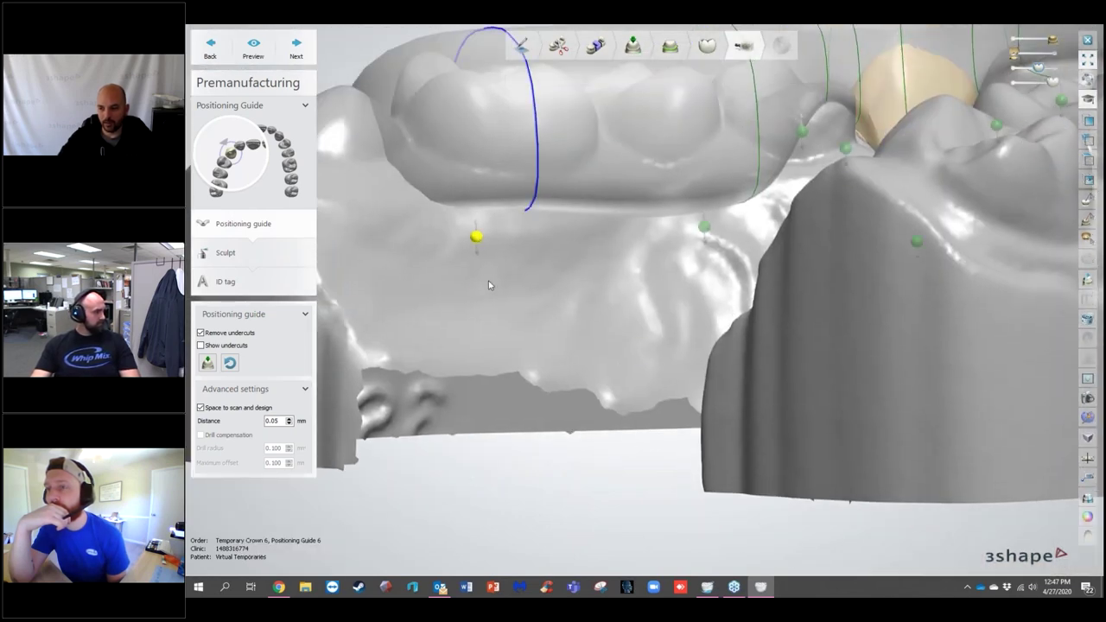
left_click_drag(488, 285, 480, 302)
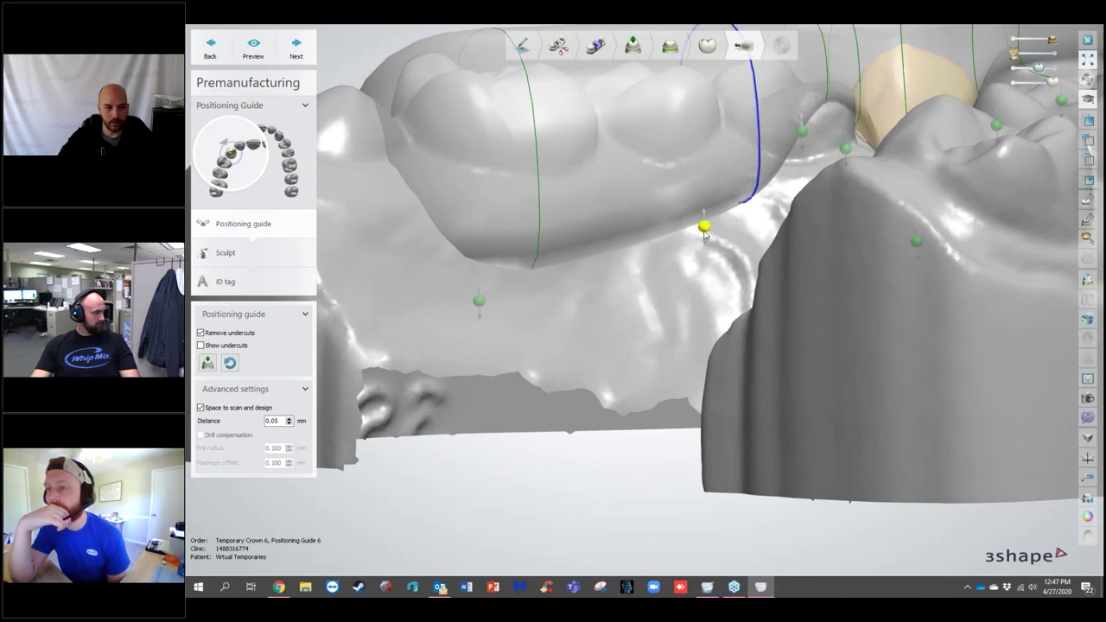
left_click_drag(704, 227, 703, 294)
right_click_drag(596, 307, 475, 201)
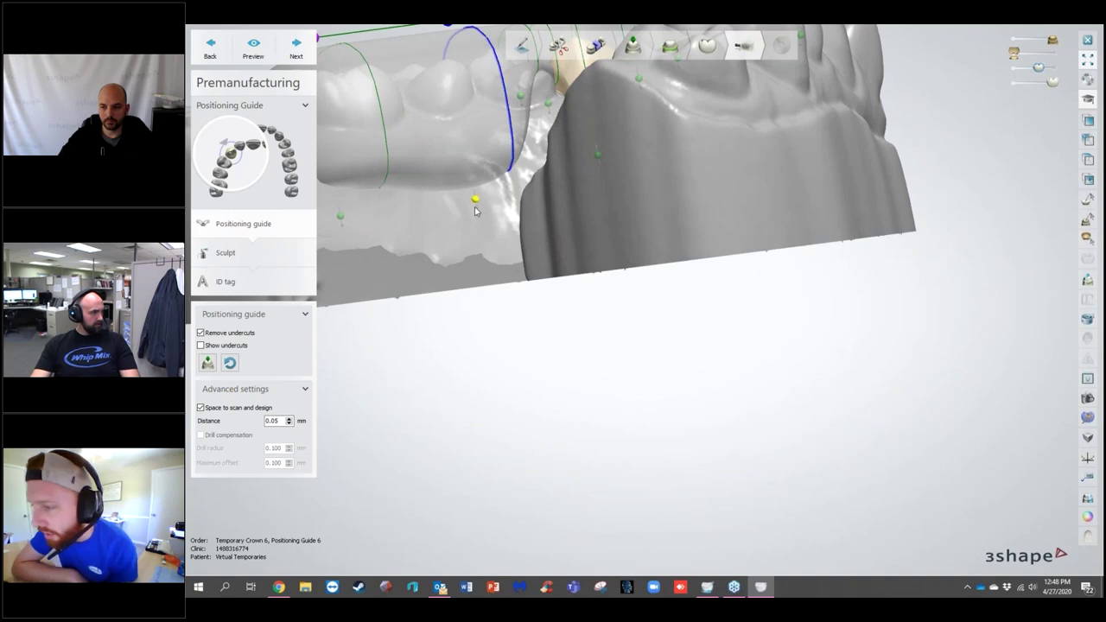
left_click_drag(482, 232, 357, 260)
Step: Extend the guide's facial edge outward at the first molar and between the premolars
right_click_drag(408, 226, 439, 246)
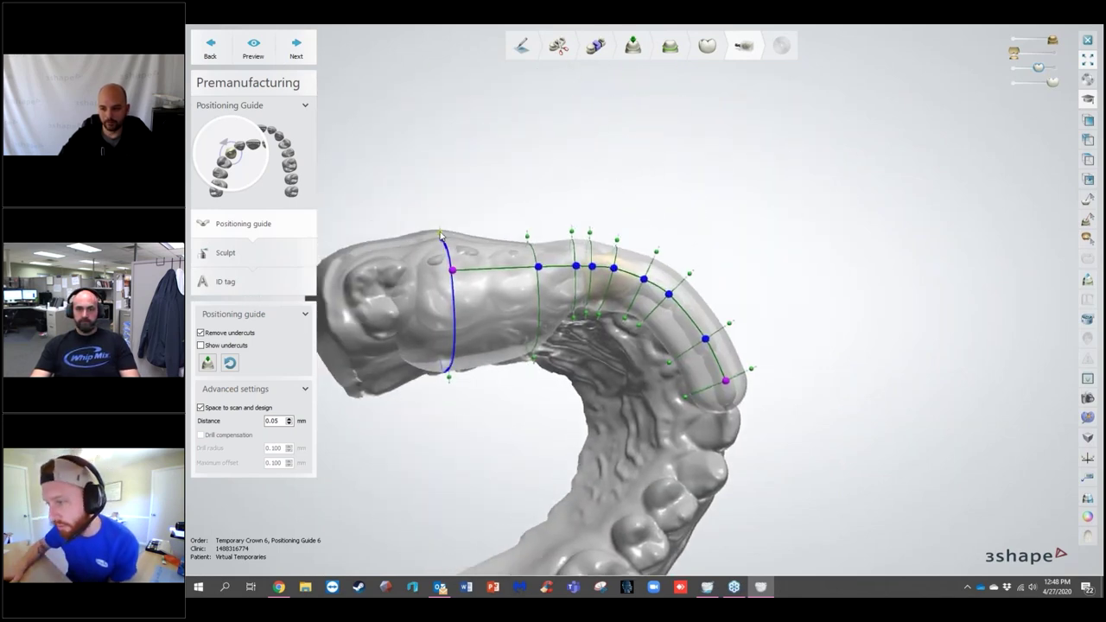
left_click_drag(528, 241, 527, 231)
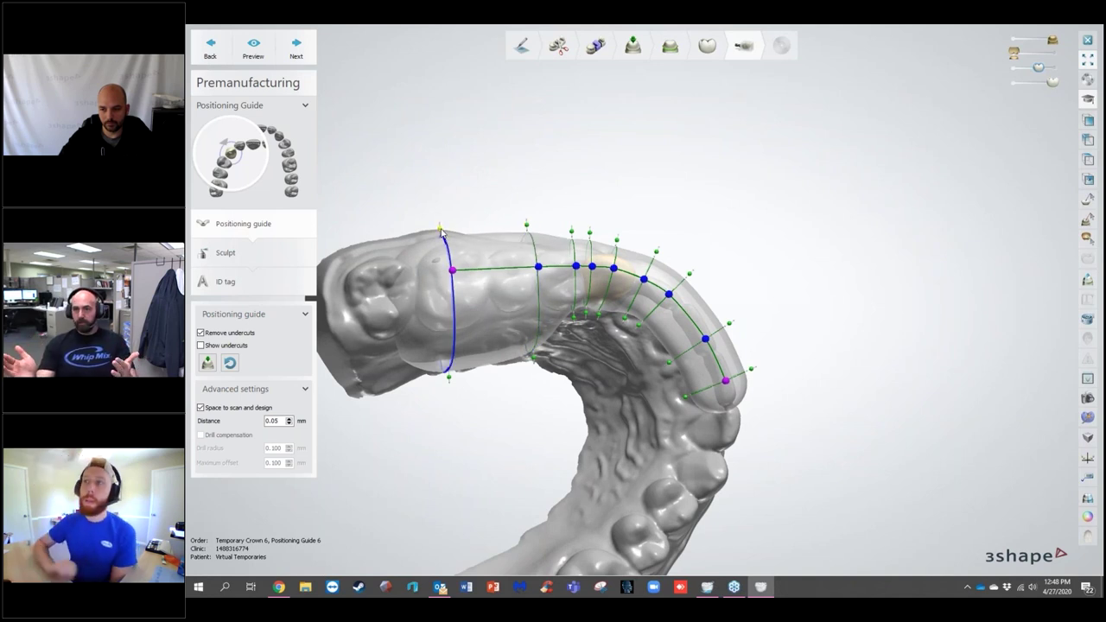
right_click_drag(465, 218, 377, 365)
scroll(388, 309, "up", 4)
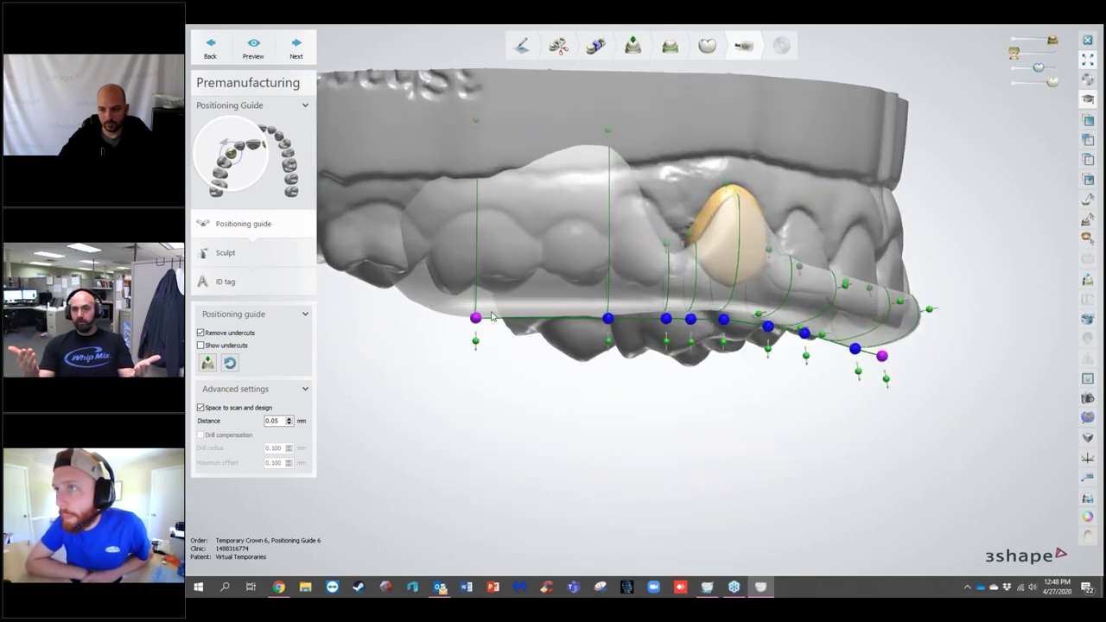
Step: Shift the guide's distal end point forward along the arch and raise its centre line over the first molar and premolars
left_click_drag(475, 319, 500, 319)
right_click_drag(442, 333, 445, 170)
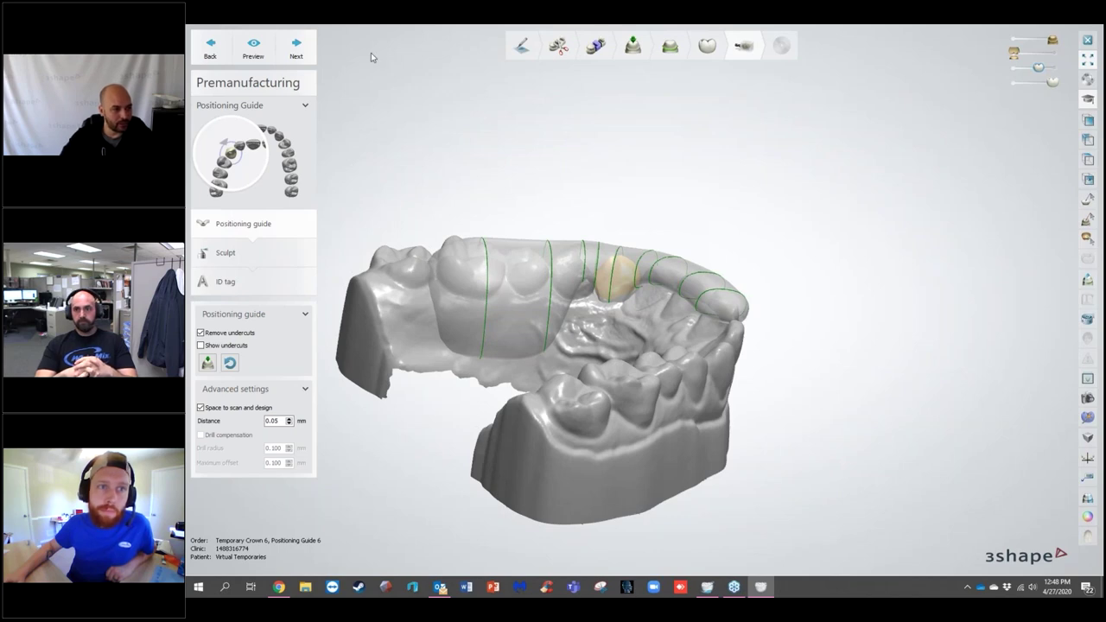
mouse_move(565, 128)
right_mouse_down()
mouse_move(562, 213)
mouse_move(568, 143)
right_mouse_up()
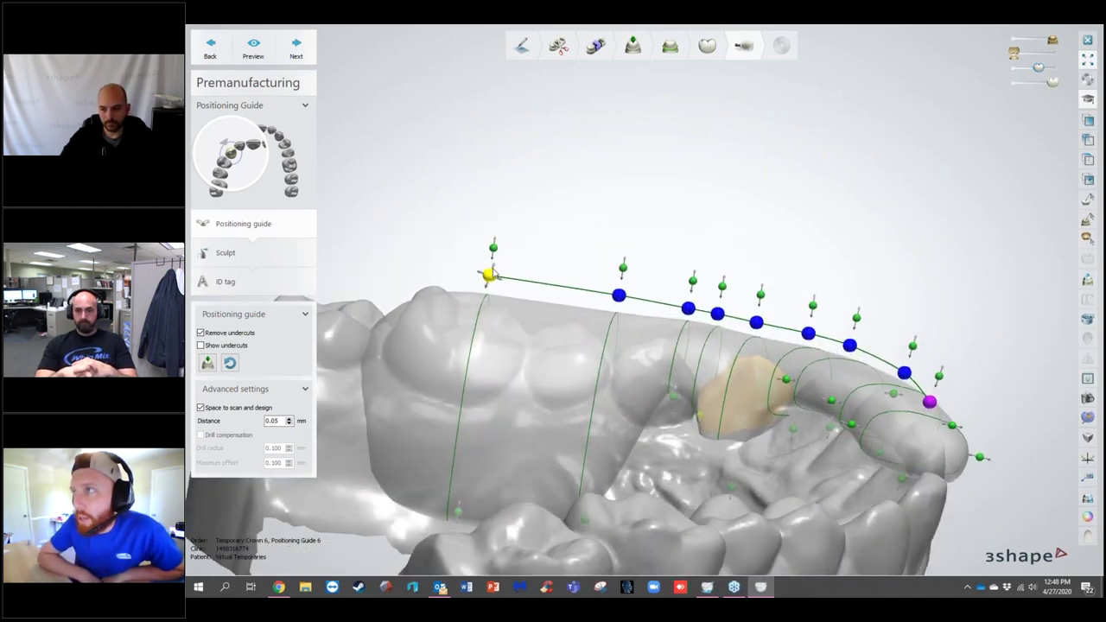
left_click_drag(489, 274, 498, 260)
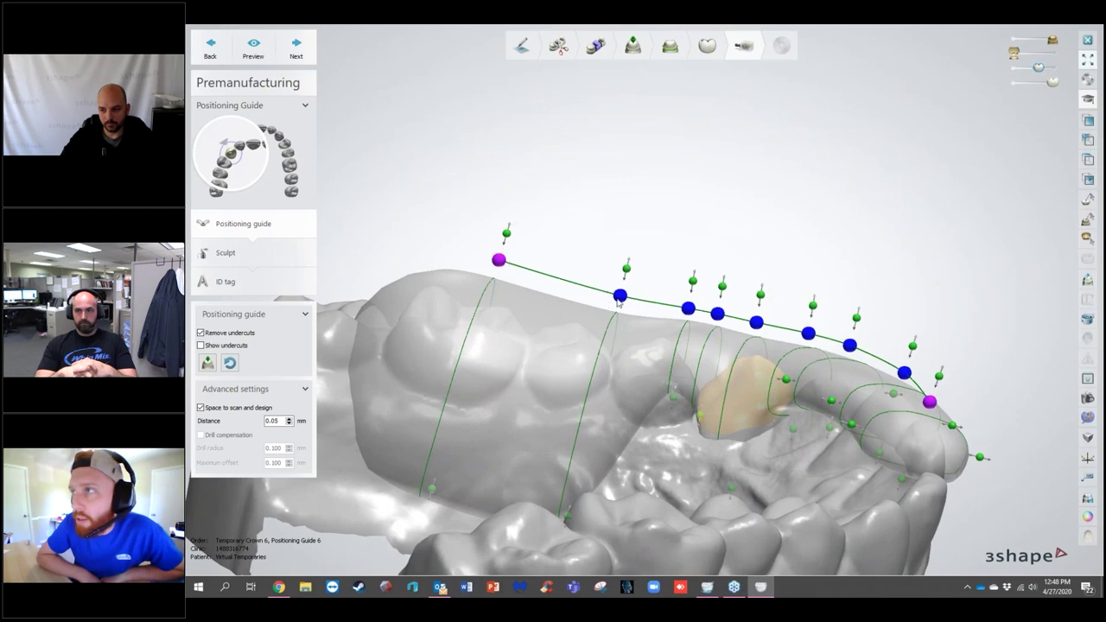
left_click_drag(621, 300, 623, 291)
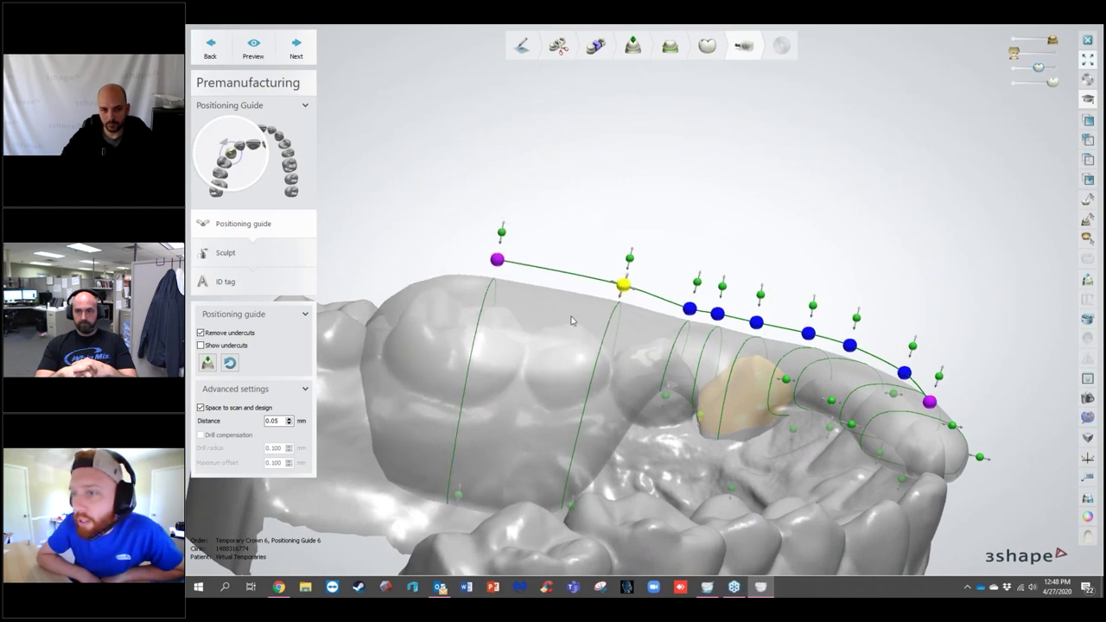
Step: Trim the guide's facial edge back toward the gum line between the premolars and at the first molar
right_click_drag(551, 393, 593, 308)
scroll(585, 325, "up", 3)
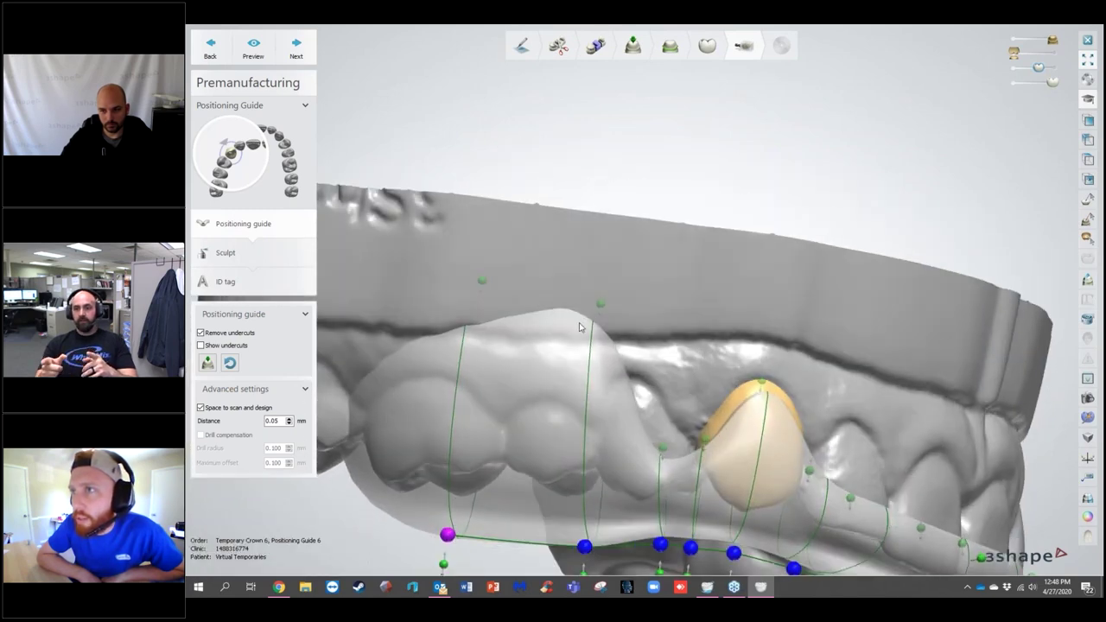
left_click_drag(603, 323, 597, 338)
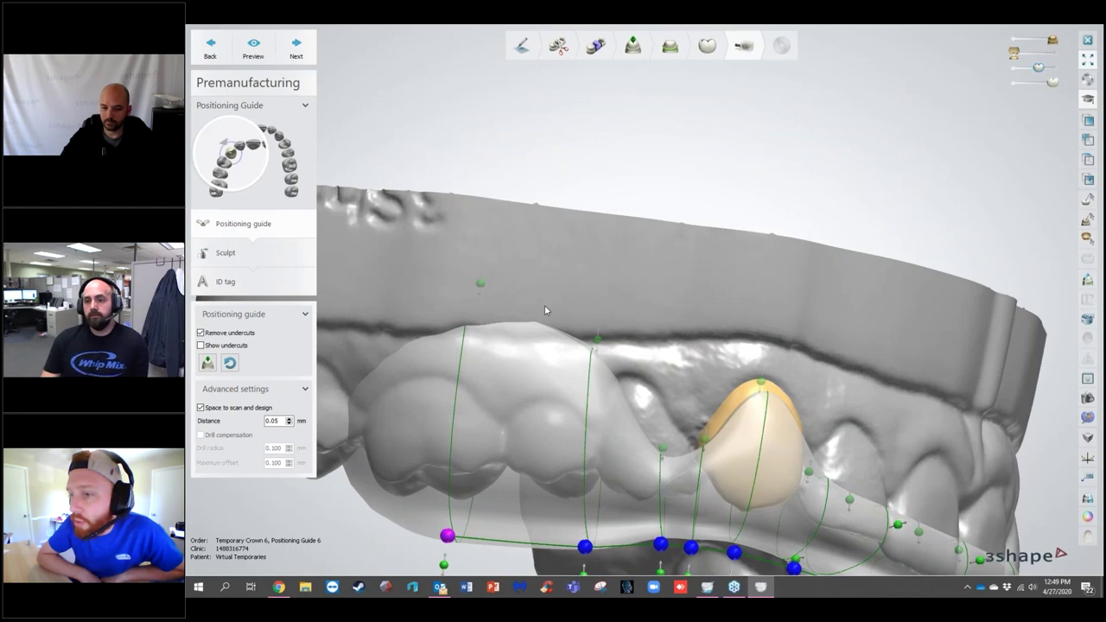
scroll(545, 310, "down", 3)
right_click_drag(546, 310, 470, 299)
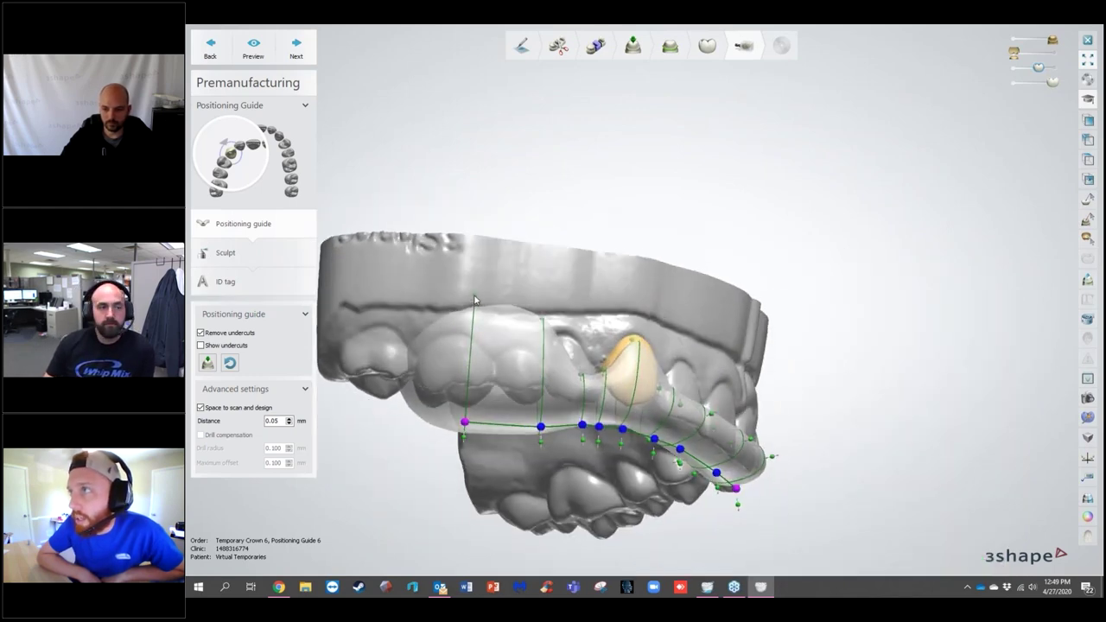
left_click_drag(474, 298, 475, 314)
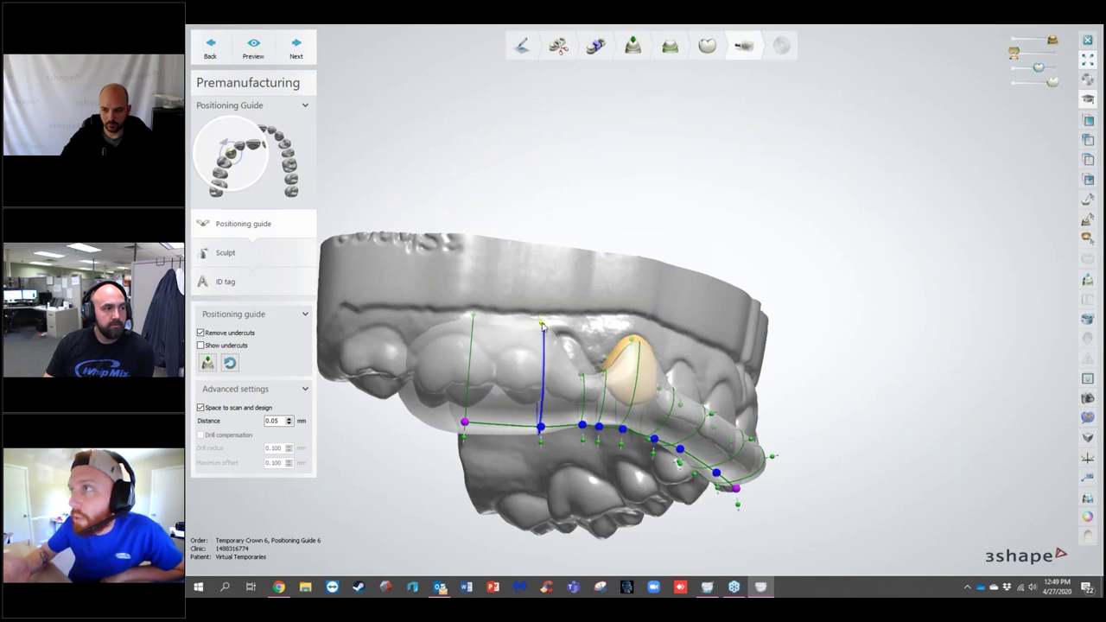
Step: Shorten the guide's palatal edge slightly beside the first molar
right_click_drag(543, 328, 694, 429)
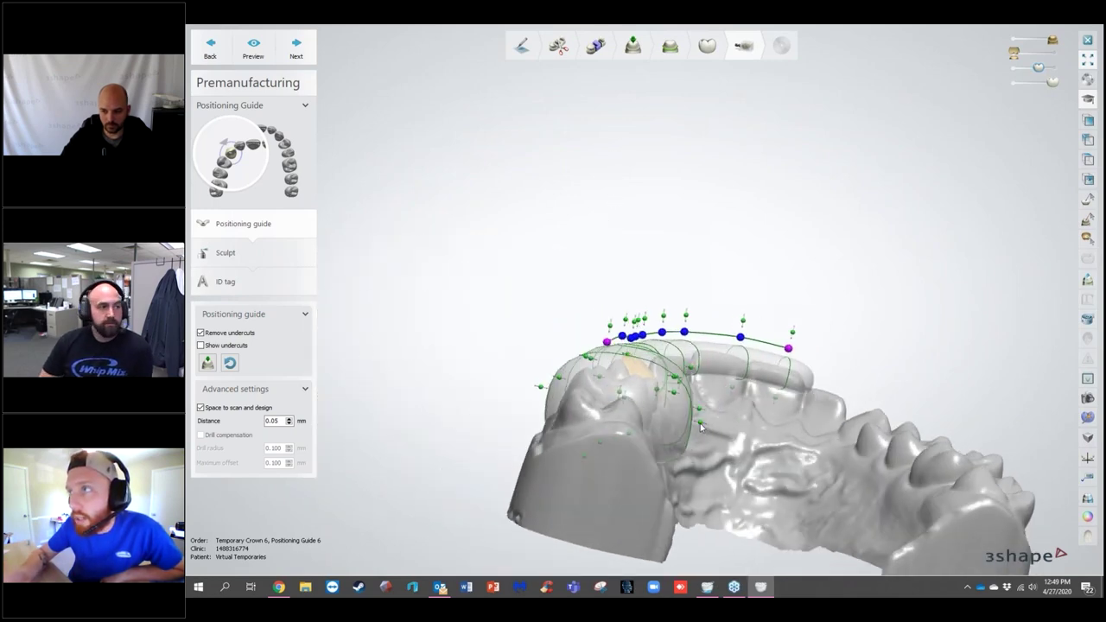
mouse_move(694, 429)
left_mouse_down()
mouse_move(683, 431)
mouse_move(687, 416)
left_mouse_up()
right_click_drag(726, 462, 649, 565)
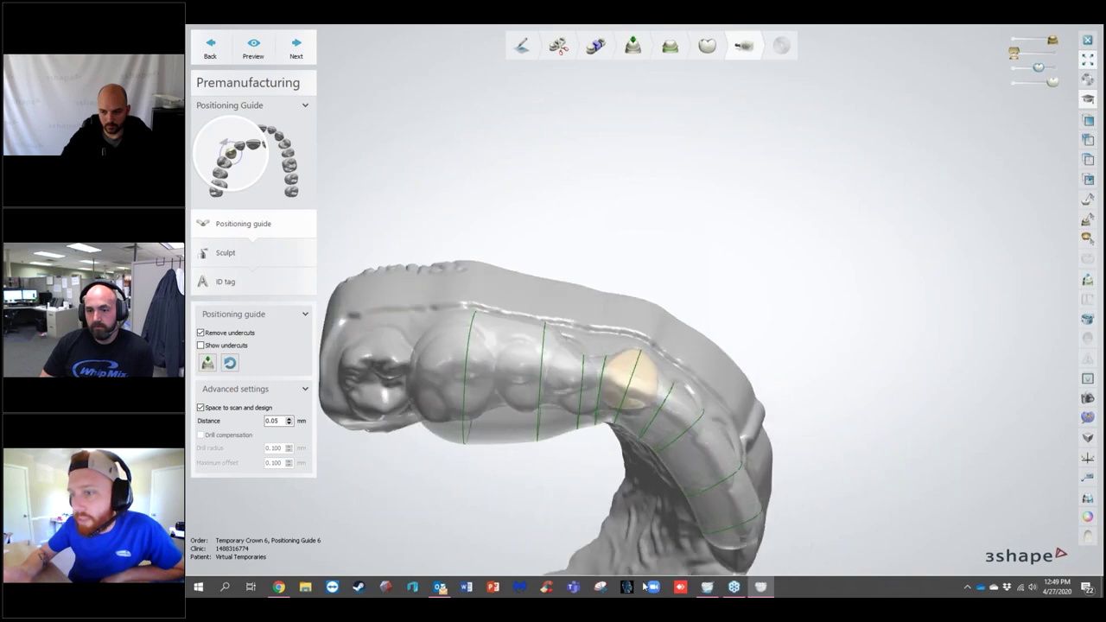
Step: Extend the guide's facial edge higher over the first premolar, blending it with the edge at the second premolar
right_click_drag(691, 297, 686, 357)
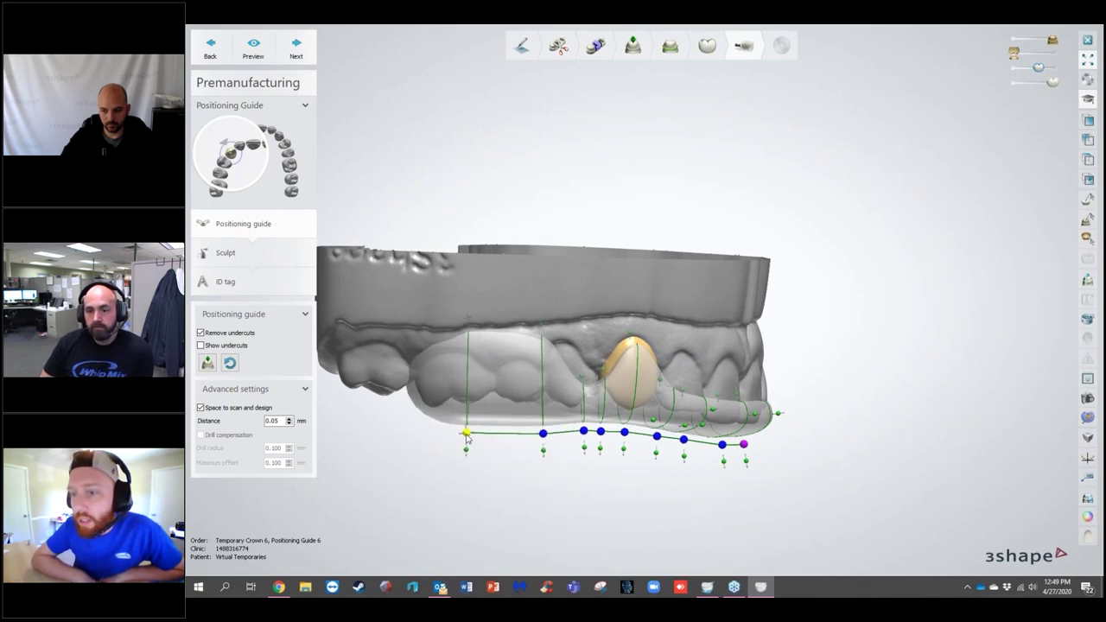
right_click_drag(469, 438, 637, 400)
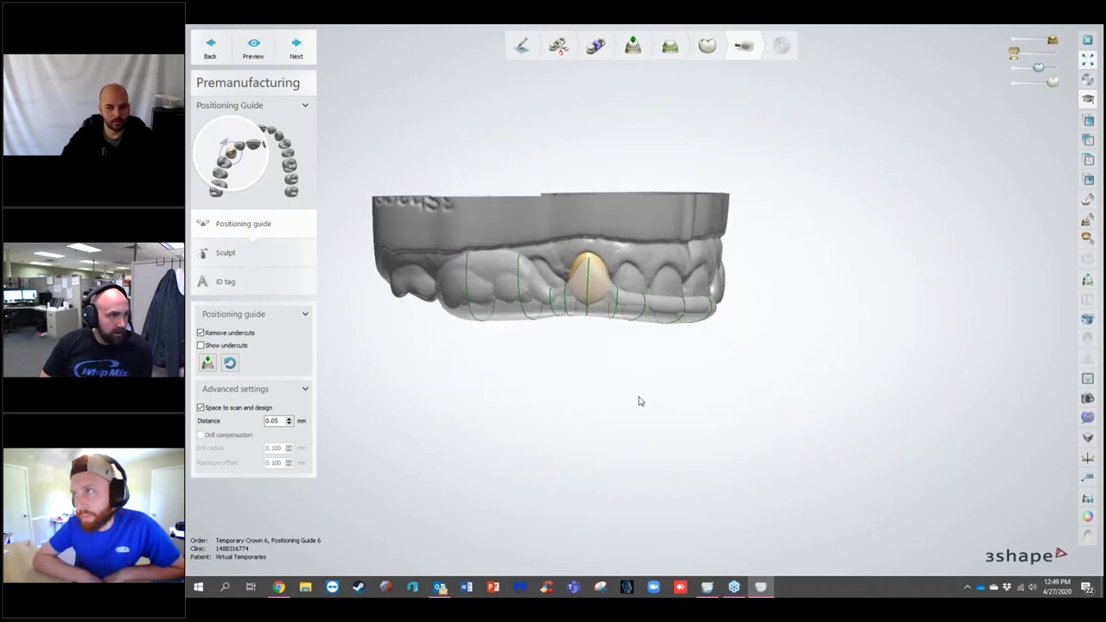
scroll(578, 279, "up", 5)
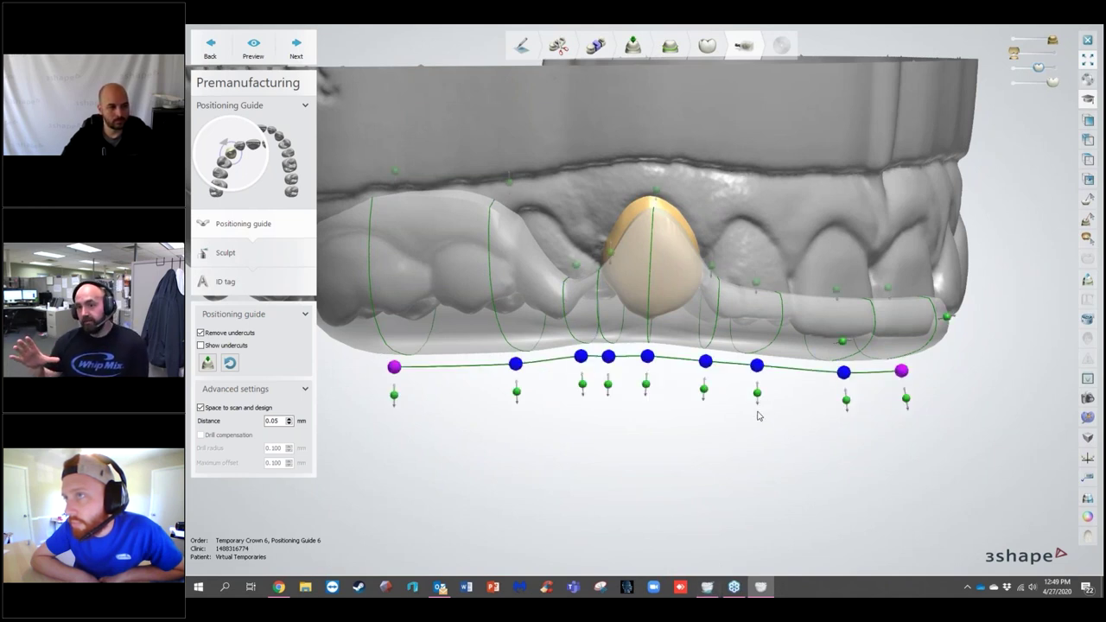
mouse_move(708, 589)
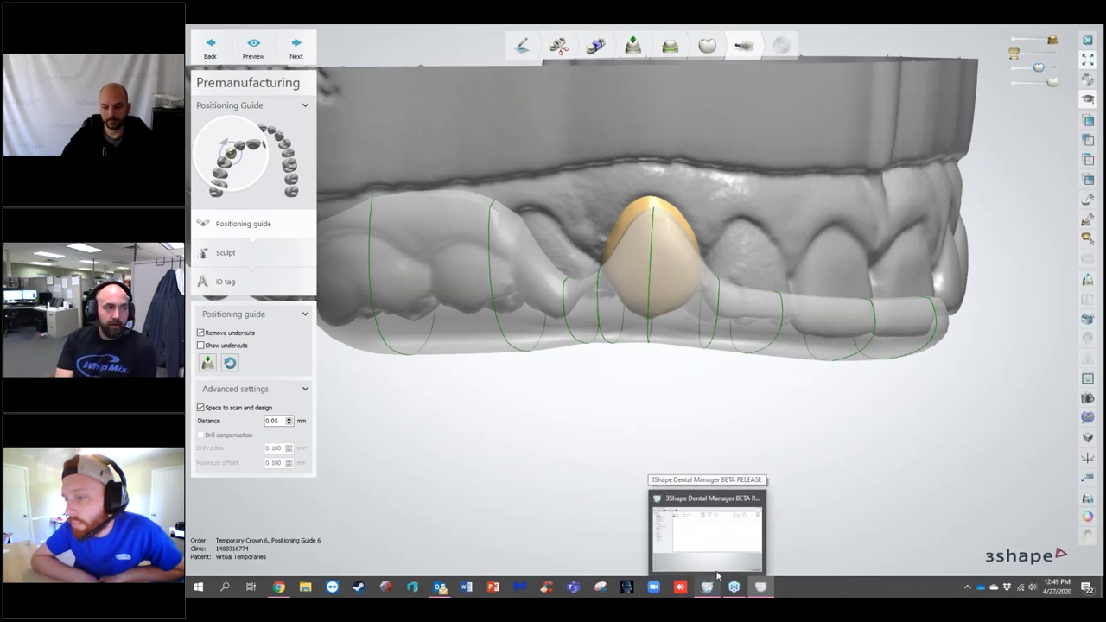
right_click_drag(873, 476, 555, 275)
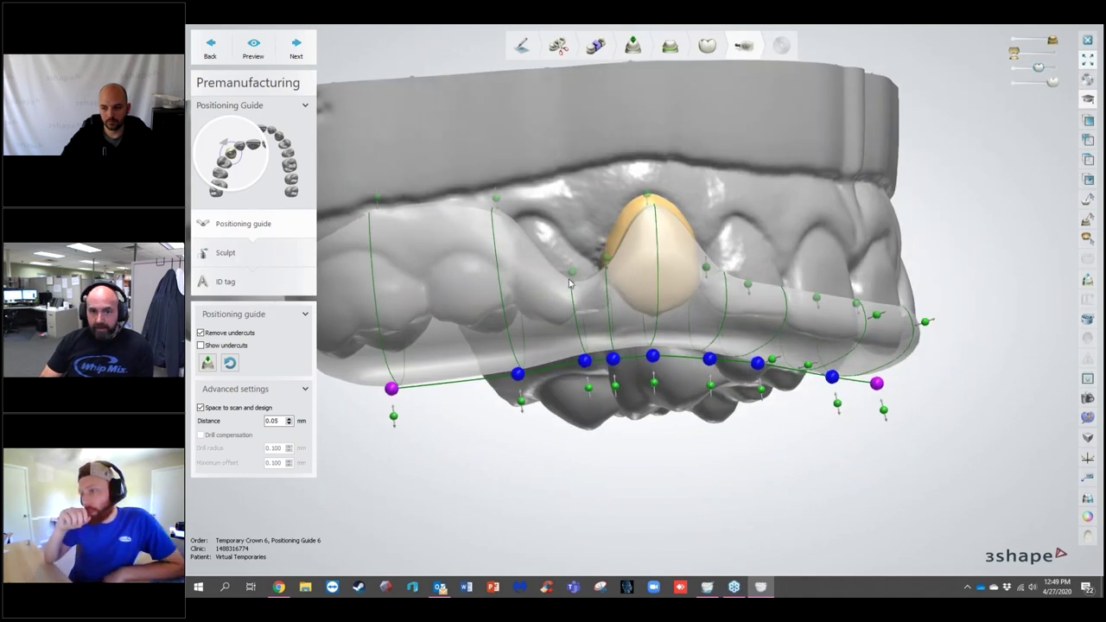
left_click_drag(572, 272, 564, 231)
left_click_drag(493, 207, 493, 202)
right_click_drag(619, 325, 625, 340)
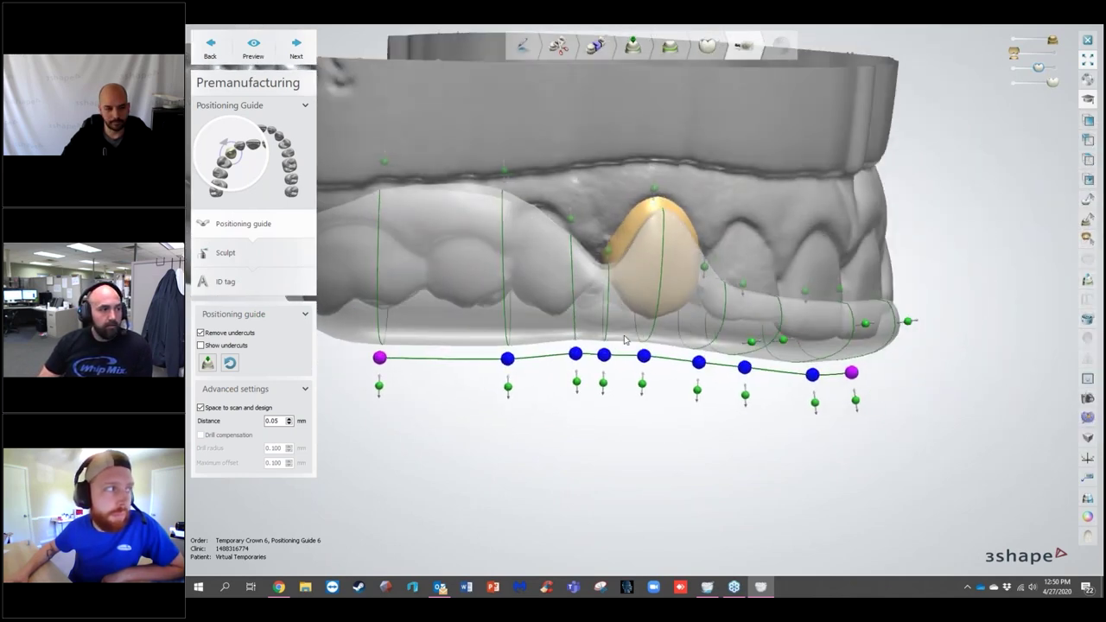
Step: Show the undercuts on the model and set the positioning guide's insertion direction from an occlusal view
right_click_drag(696, 442, 389, 478)
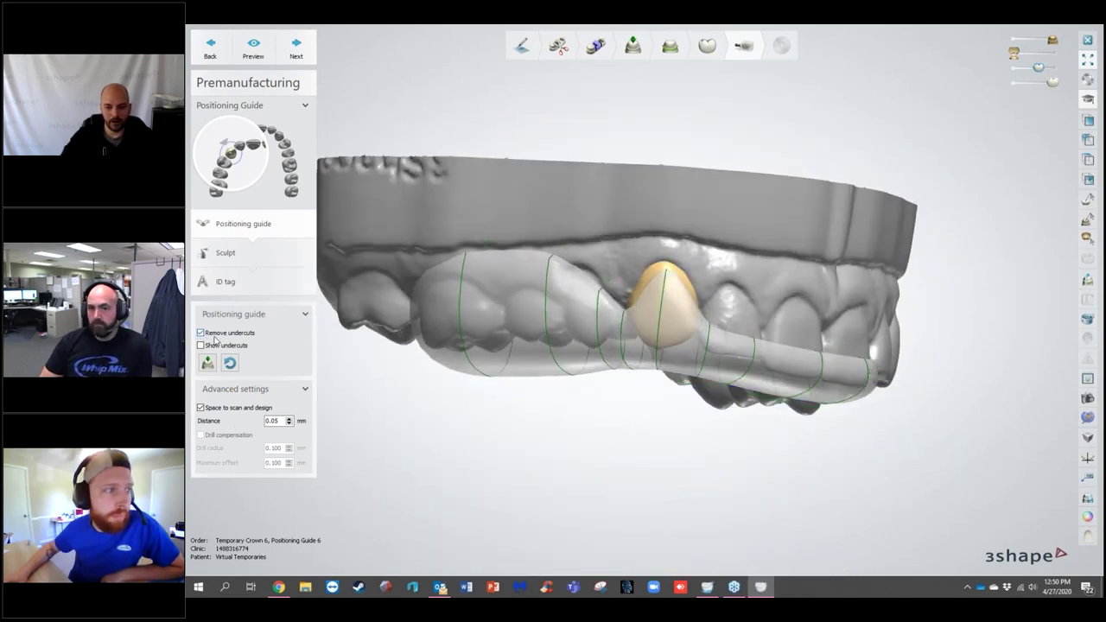
scroll(497, 311, "up", 2)
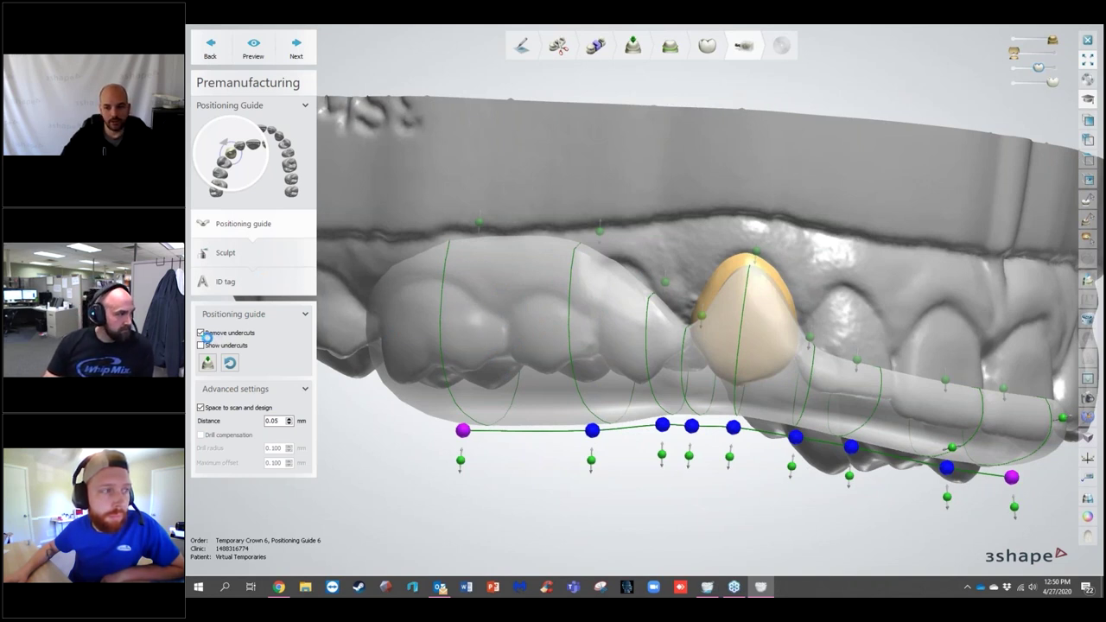
left_click(201, 332)
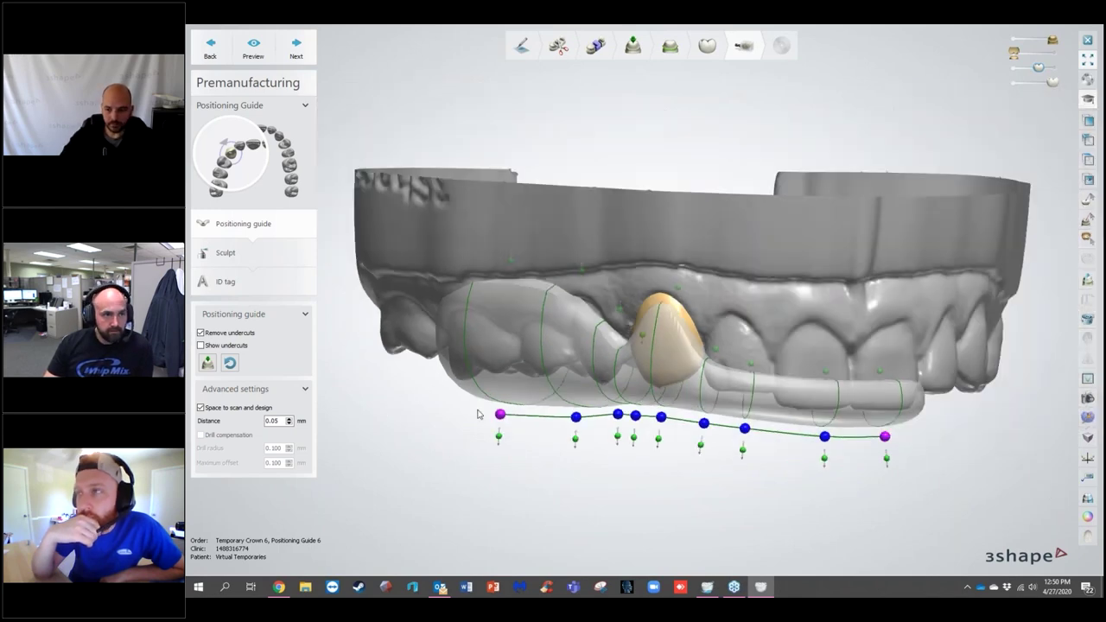
left_click(200, 345)
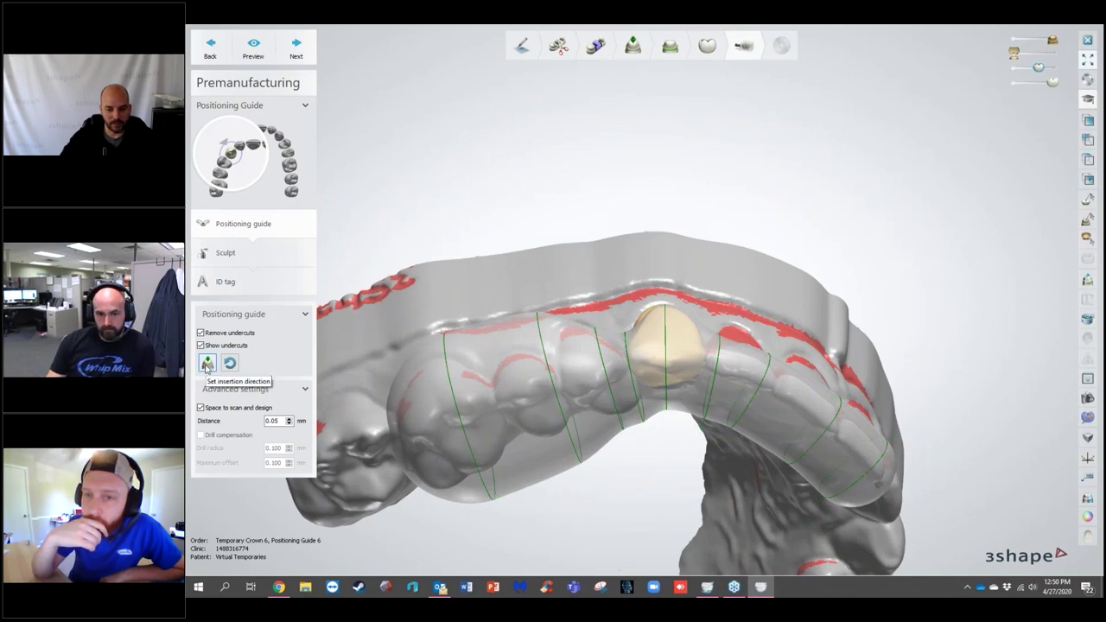
left_click(208, 364)
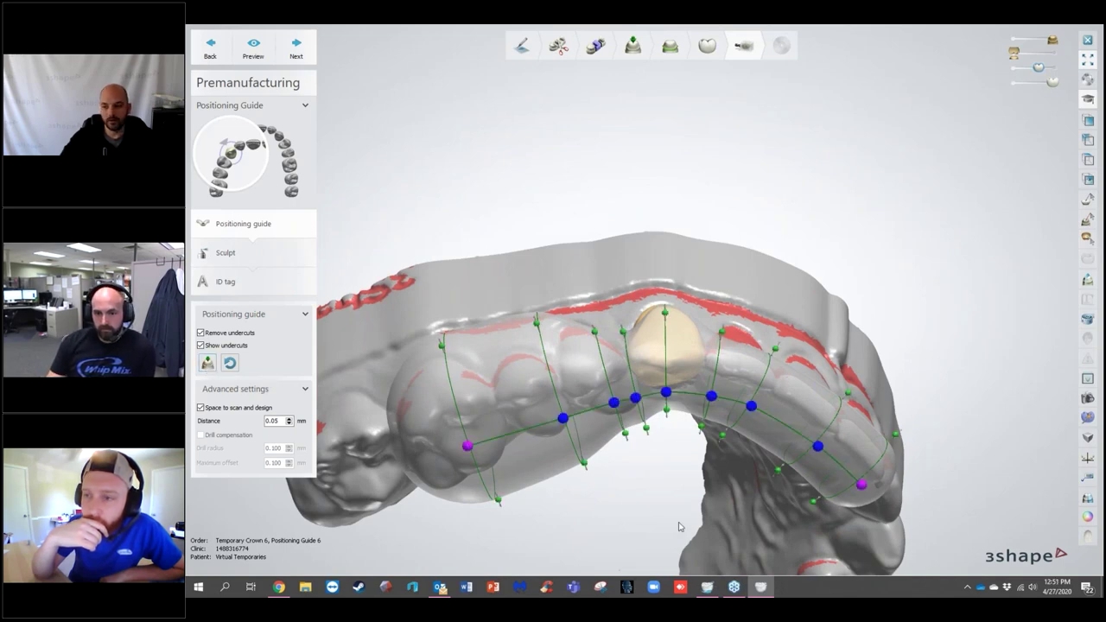
right_click_drag(652, 458, 651, 400)
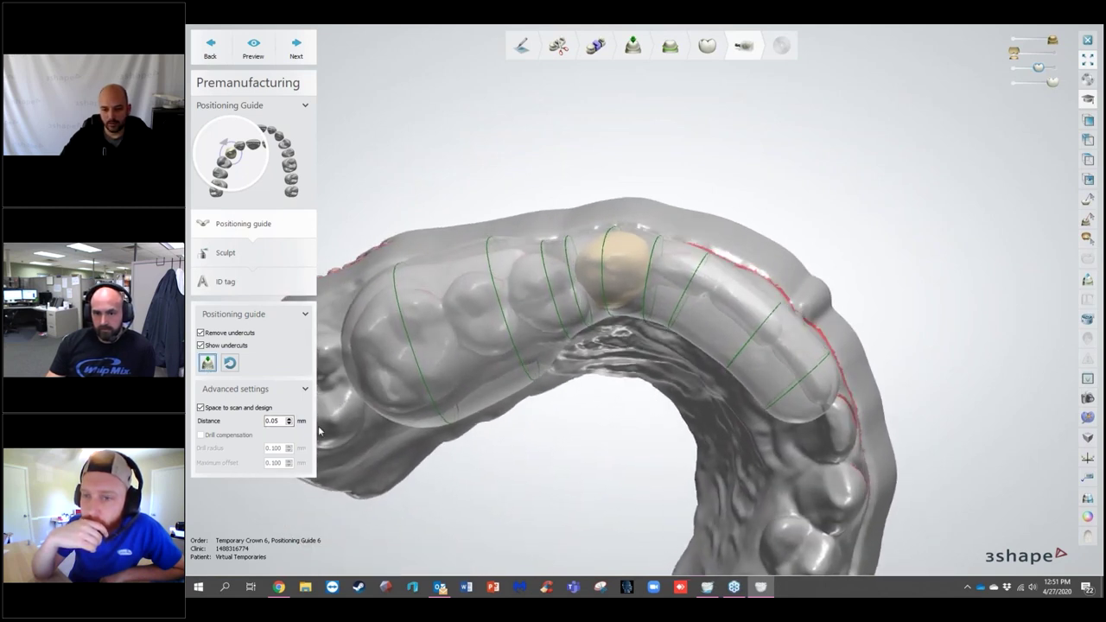
Step: Inspect the undercut areas beneath the guide on the palatal and facial sides, along with the undercut and spacing settings
right_click_drag(504, 481, 474, 428)
scroll(442, 358, "up", 3)
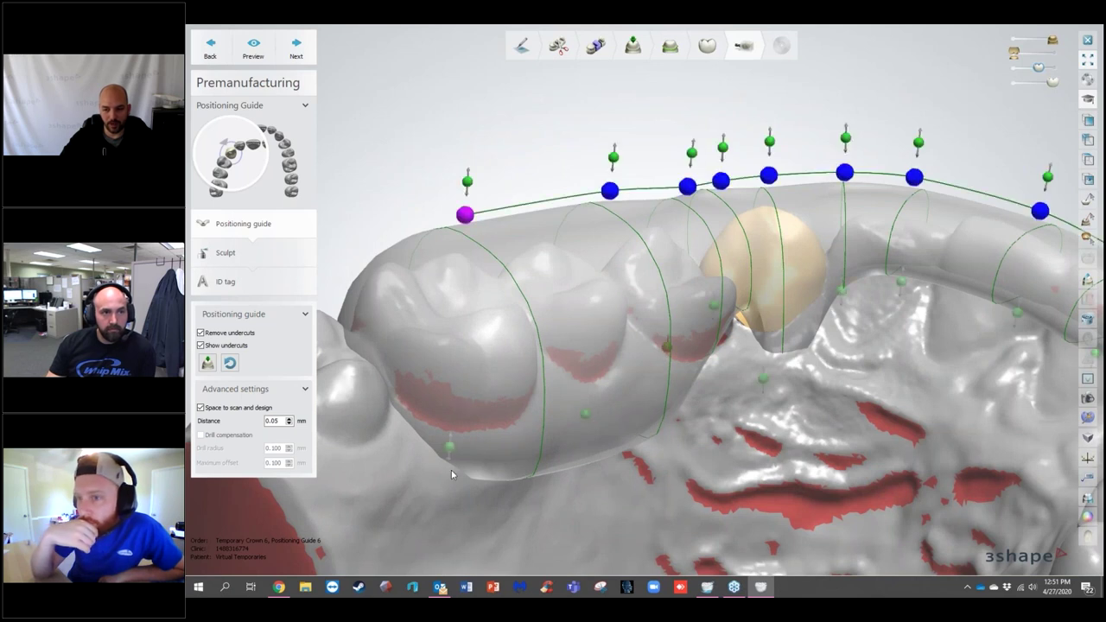
left_click(200, 332)
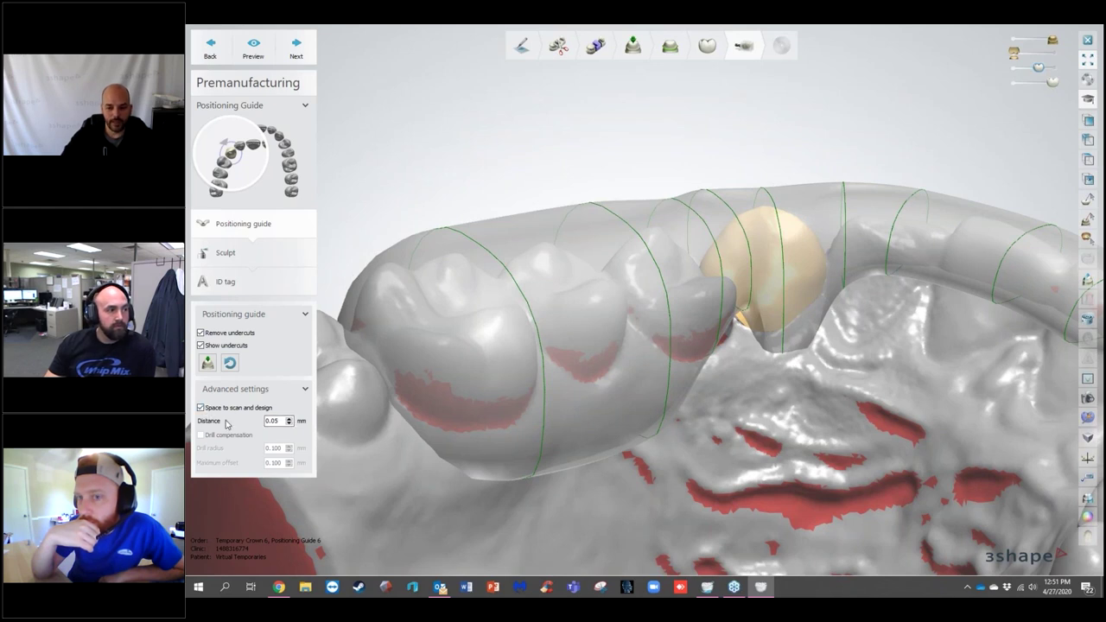
left_click(200, 407)
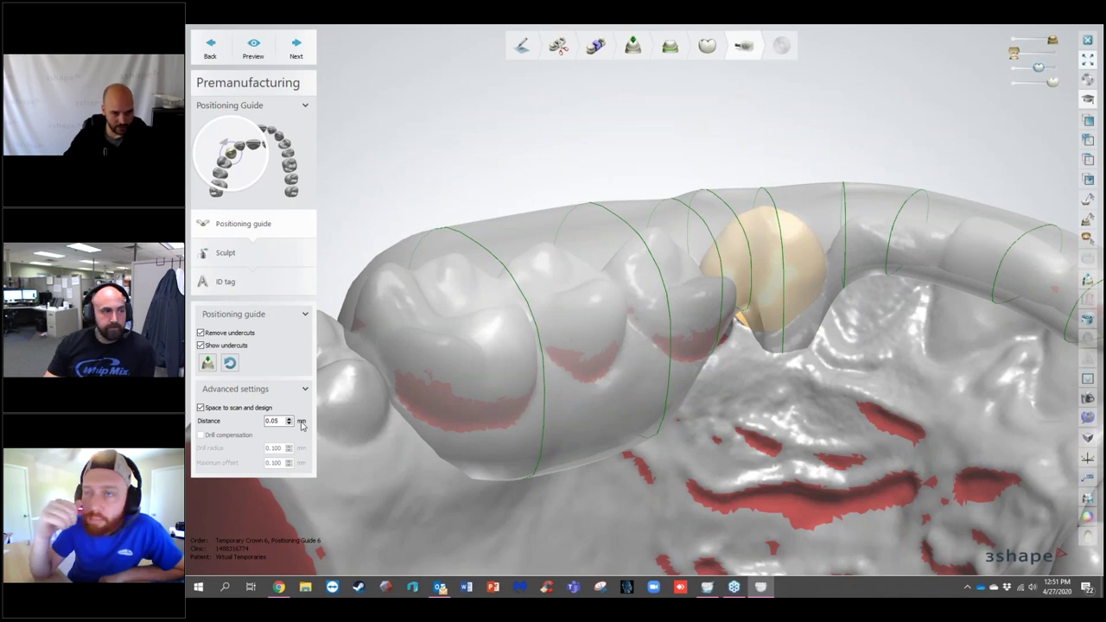
right_click_drag(634, 415, 530, 348)
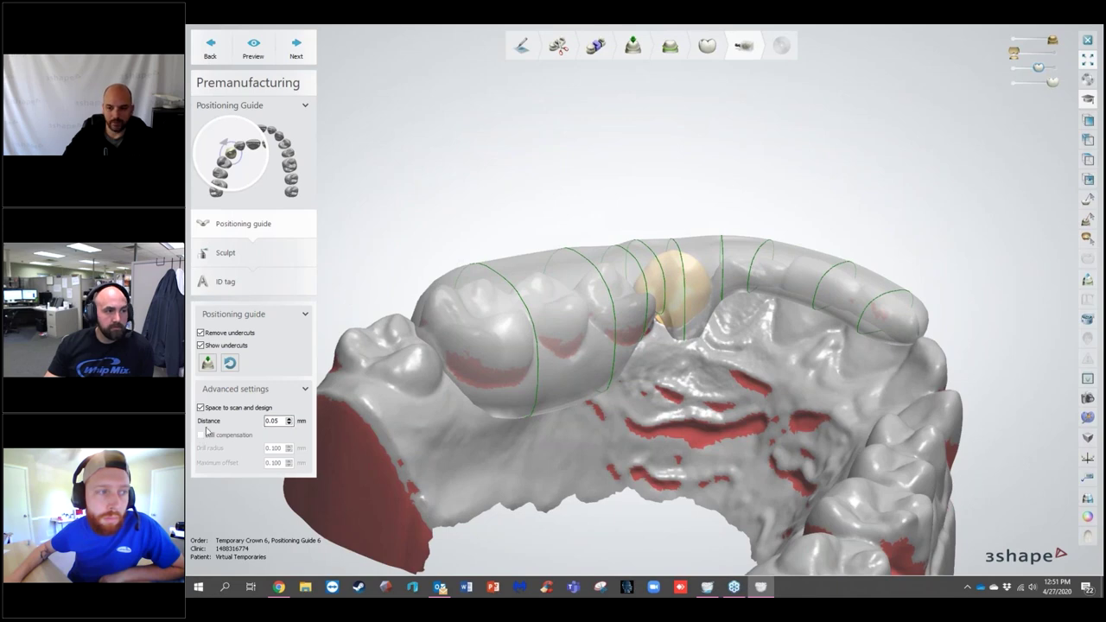
right_click_drag(325, 428, 566, 437)
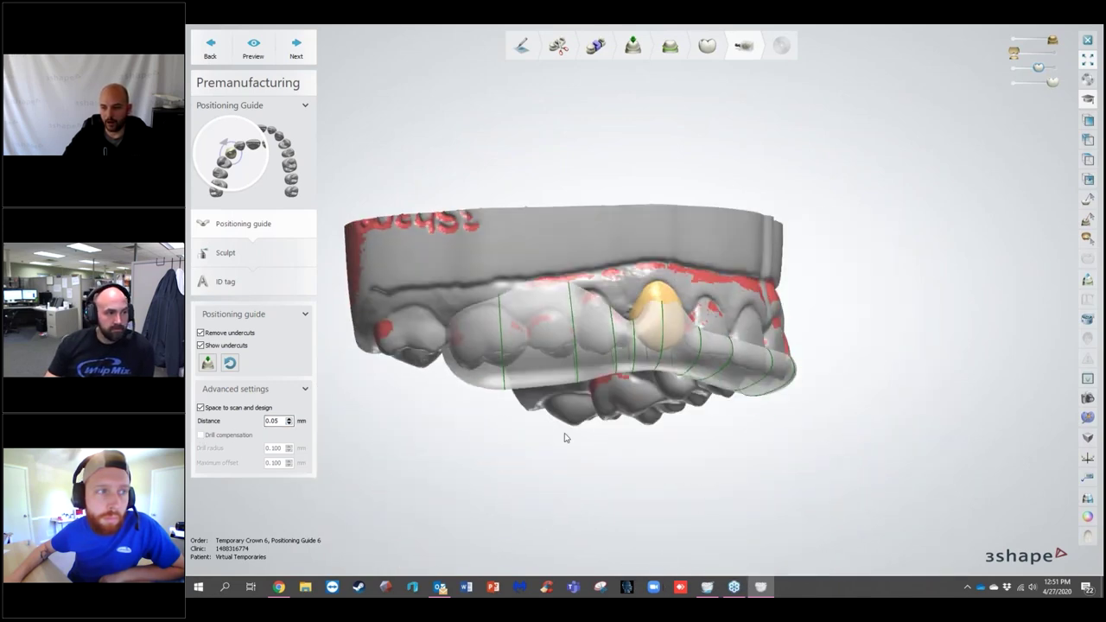
Step: Leave the positioning guide design and return to the order list in 3Shape Dental Manager
left_click(290, 49)
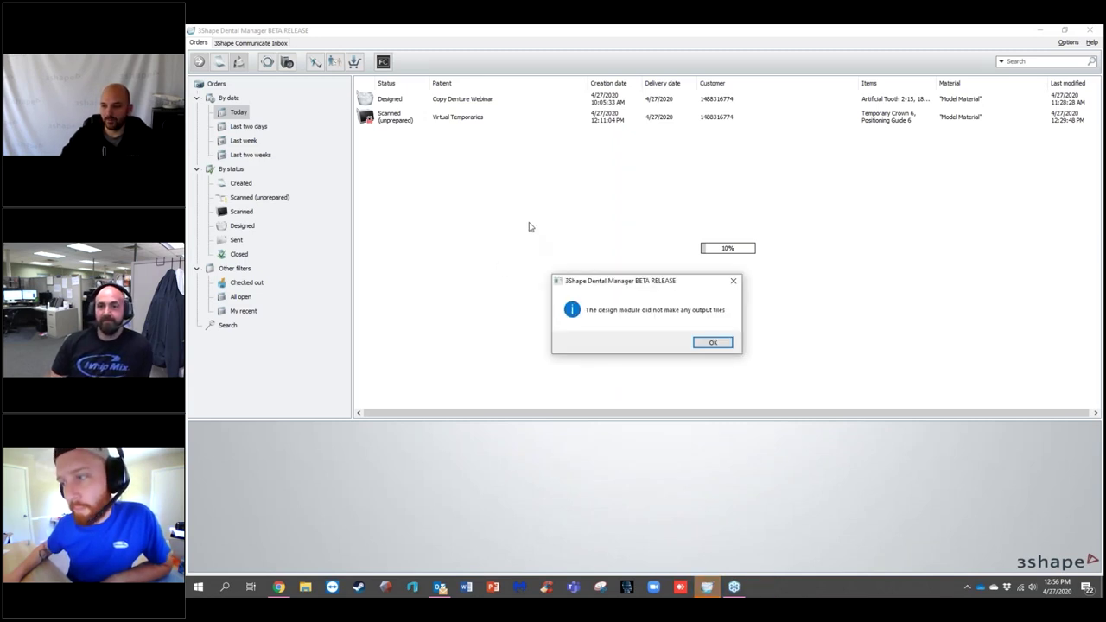
left_click(713, 342)
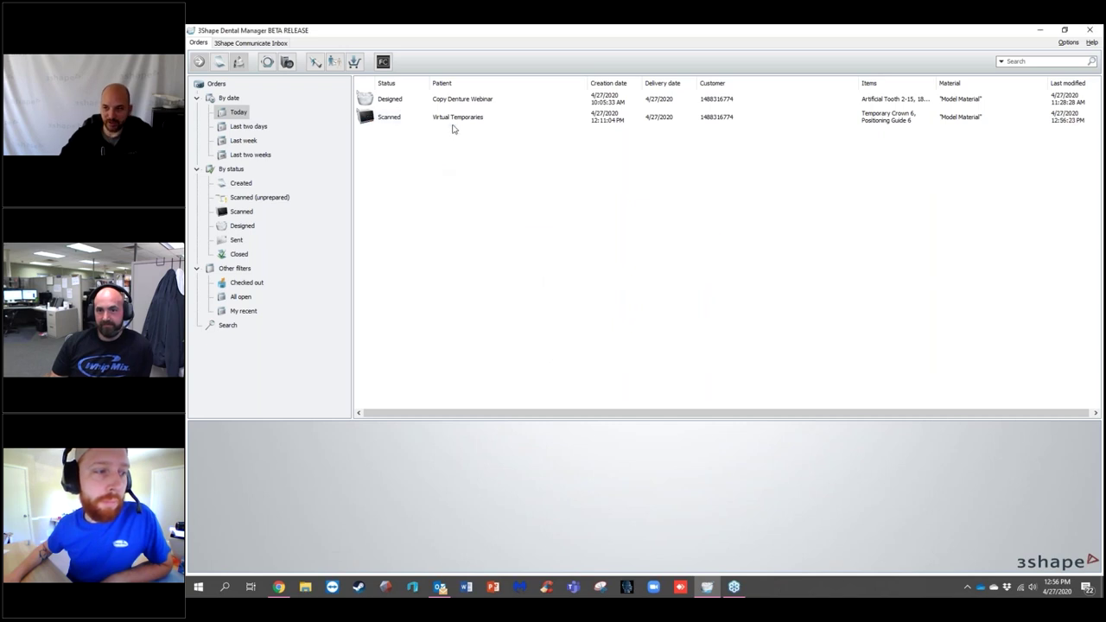
Step: Open the scanned Virtual Temporaries order for design
left_click(425, 120)
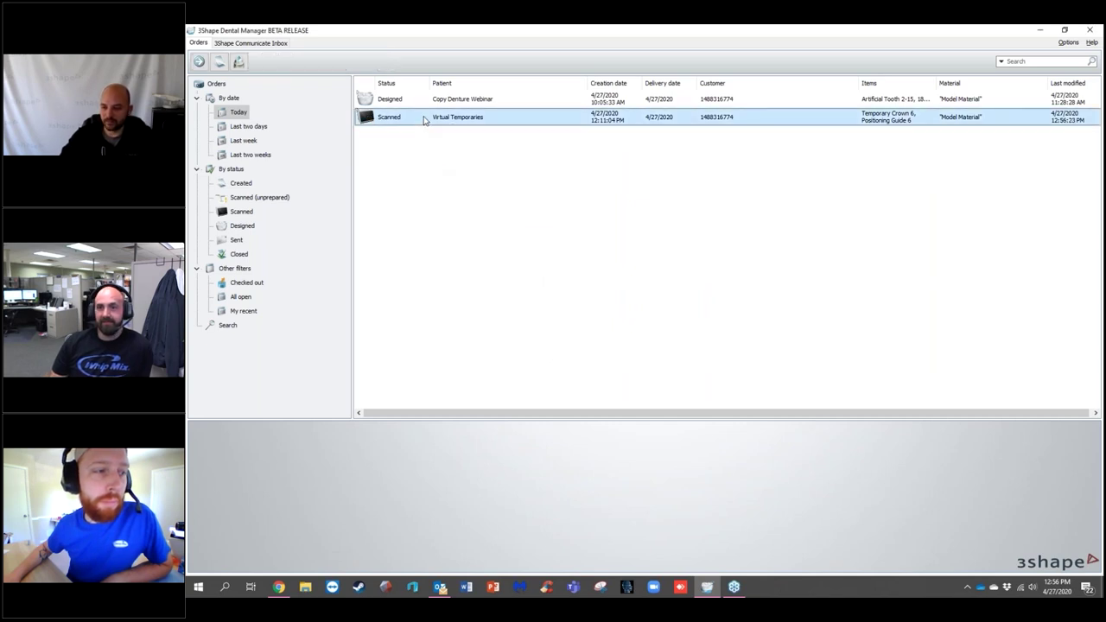
right_click(445, 121)
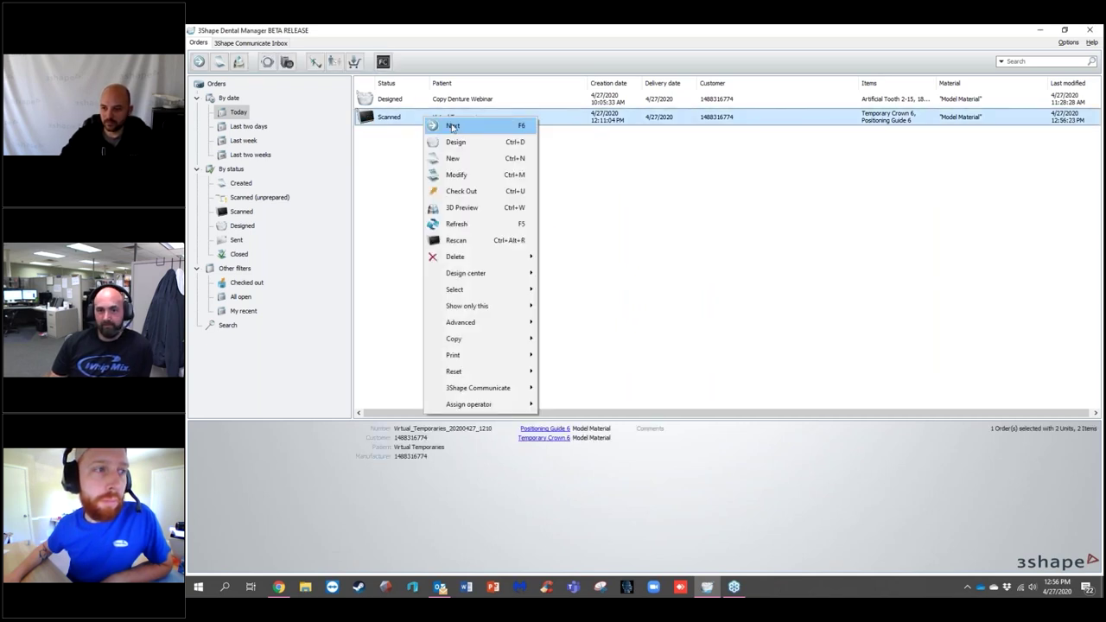
left_click(457, 142)
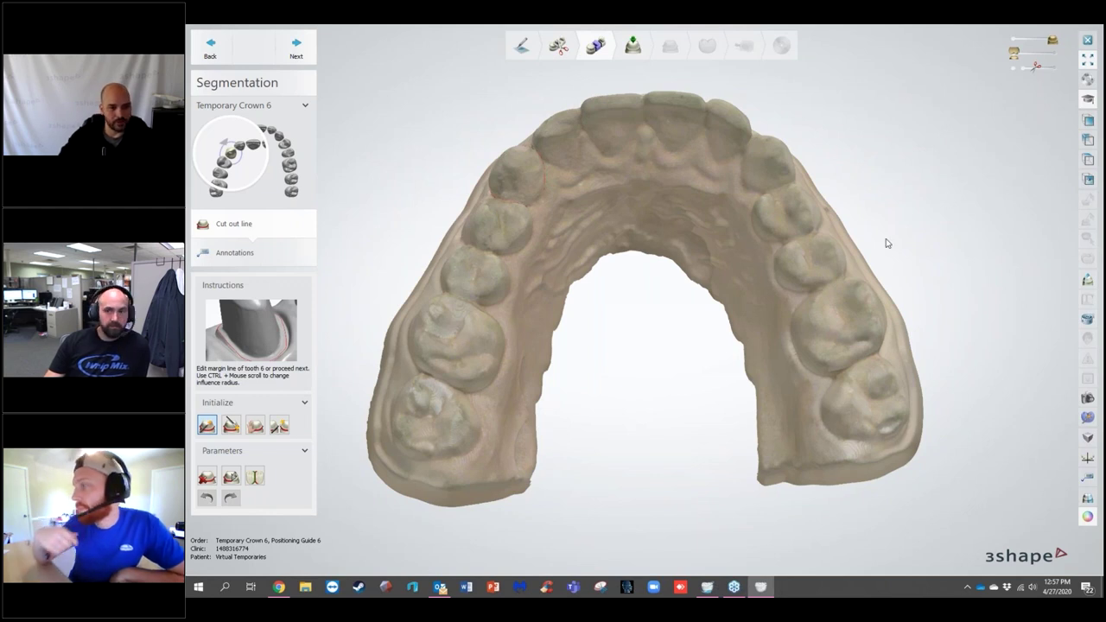
Step: Advance the order through segmentation, directions and anatomy design to the positioning guide's sculpting stage, keeping the existing settings
left_click(300, 54)
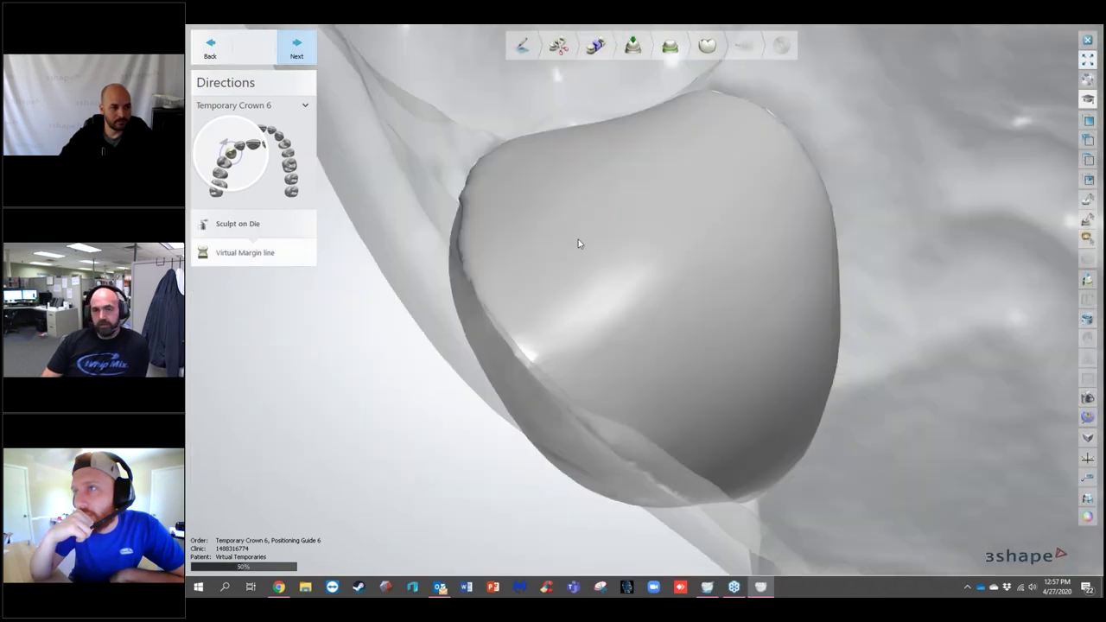
left_click(291, 54)
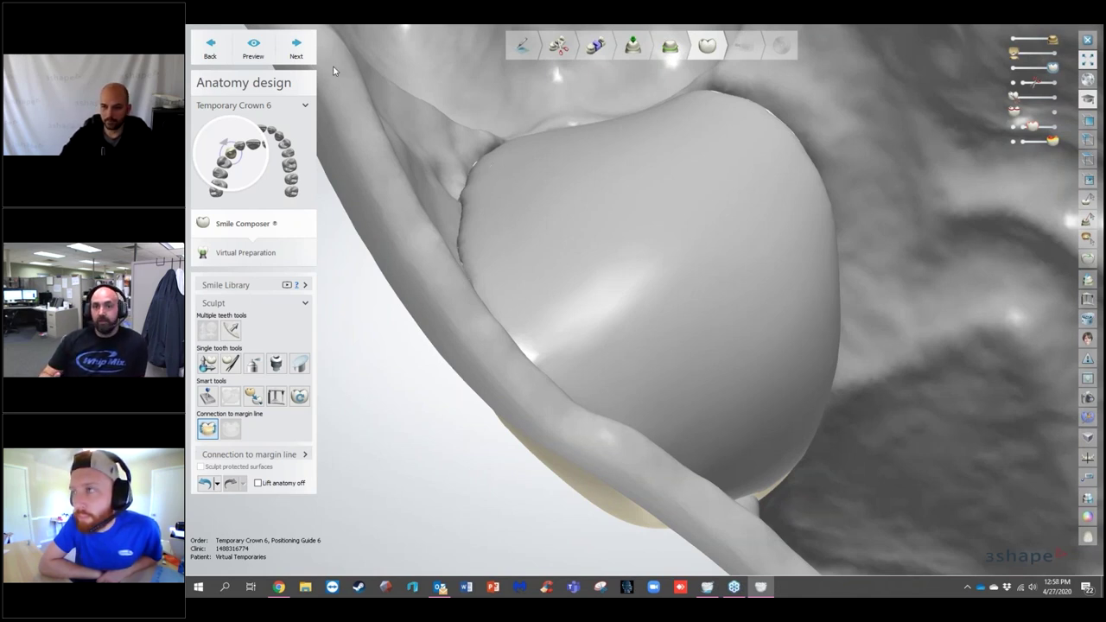
left_click(296, 48)
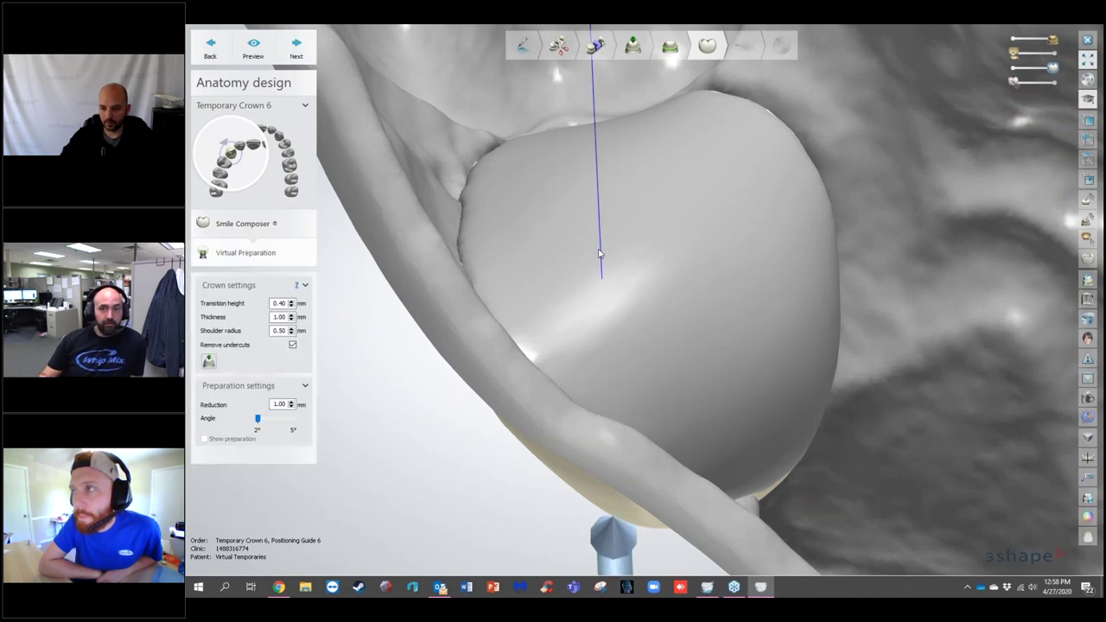
left_click(308, 54)
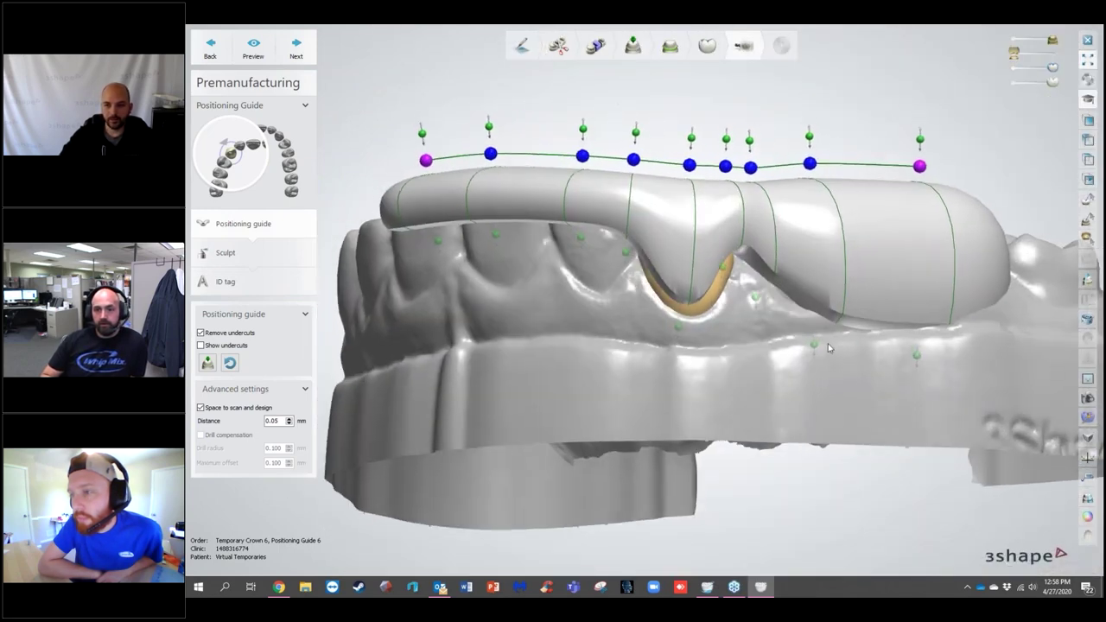
left_click(296, 53)
left_click(298, 49)
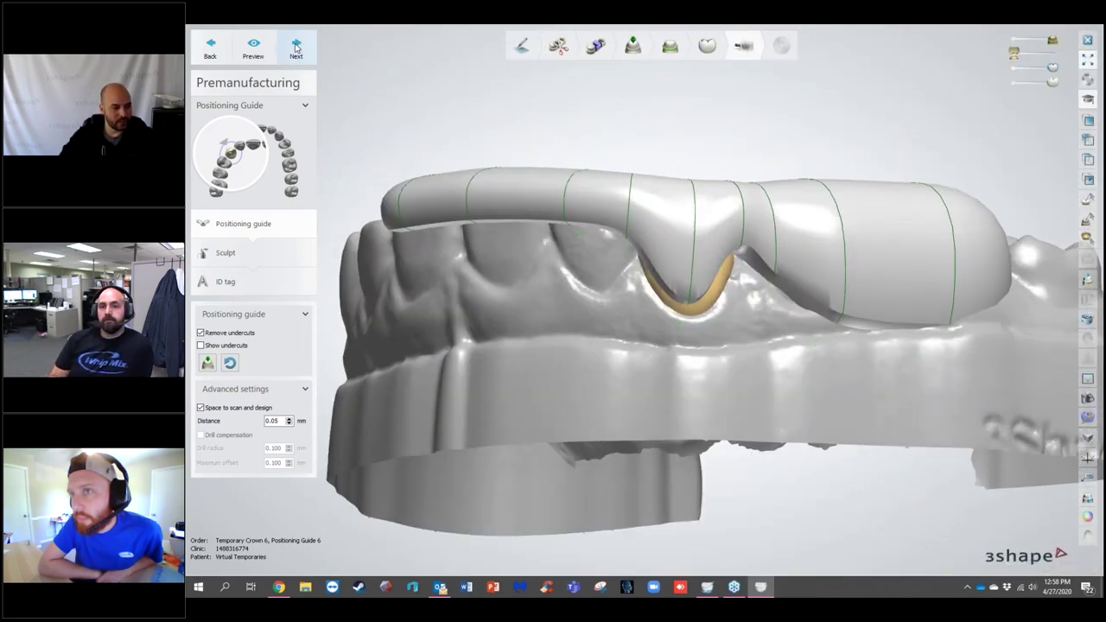
left_click(296, 49)
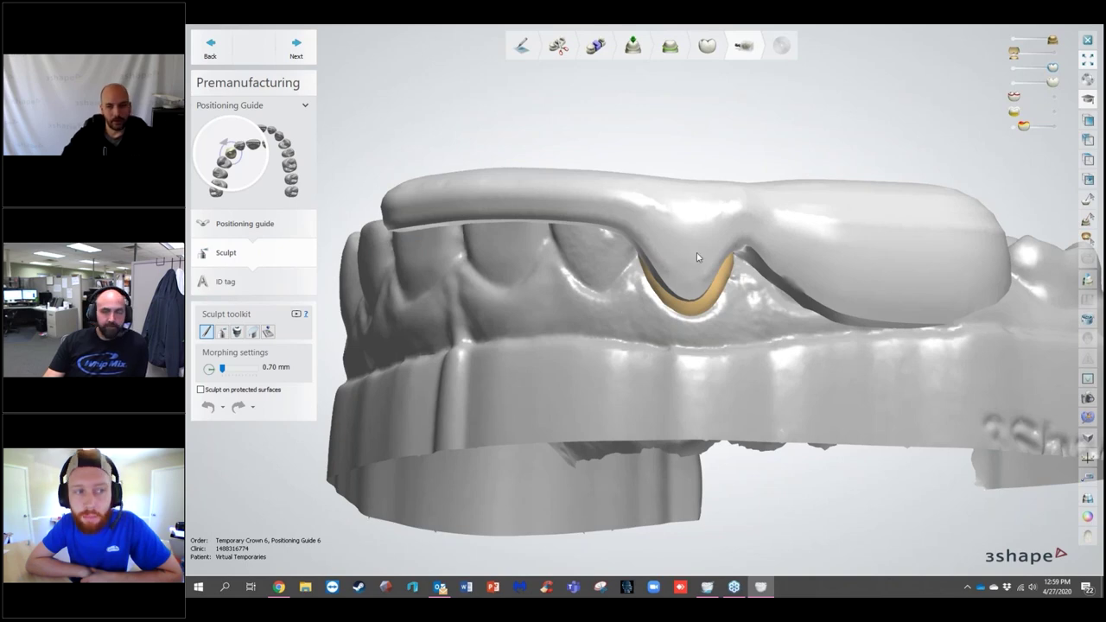
Step: Add a Hole 2.0 x 5.0 mm attachment from the Holes group to the guide's occlusal surface beside the tooth 6 crown
right_click_drag(688, 118, 631, 174)
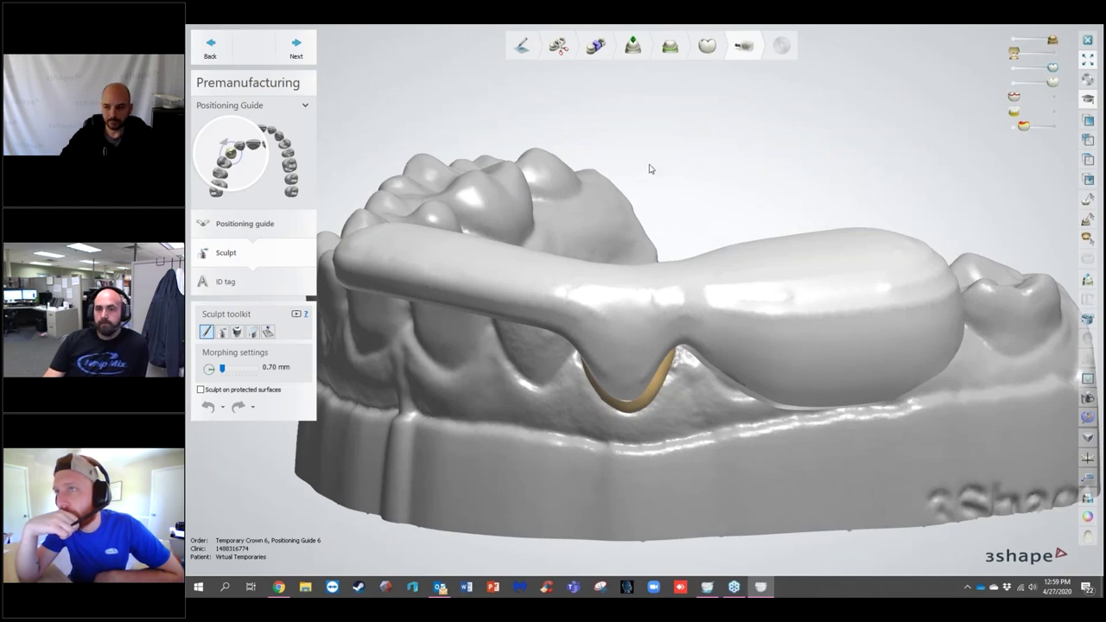
scroll(679, 412, "down", 5)
mouse_move(679, 412)
right_mouse_down()
mouse_move(689, 402)
mouse_move(677, 408)
mouse_move(667, 476)
mouse_move(679, 481)
mouse_move(667, 356)
mouse_move(672, 390)
right_mouse_up()
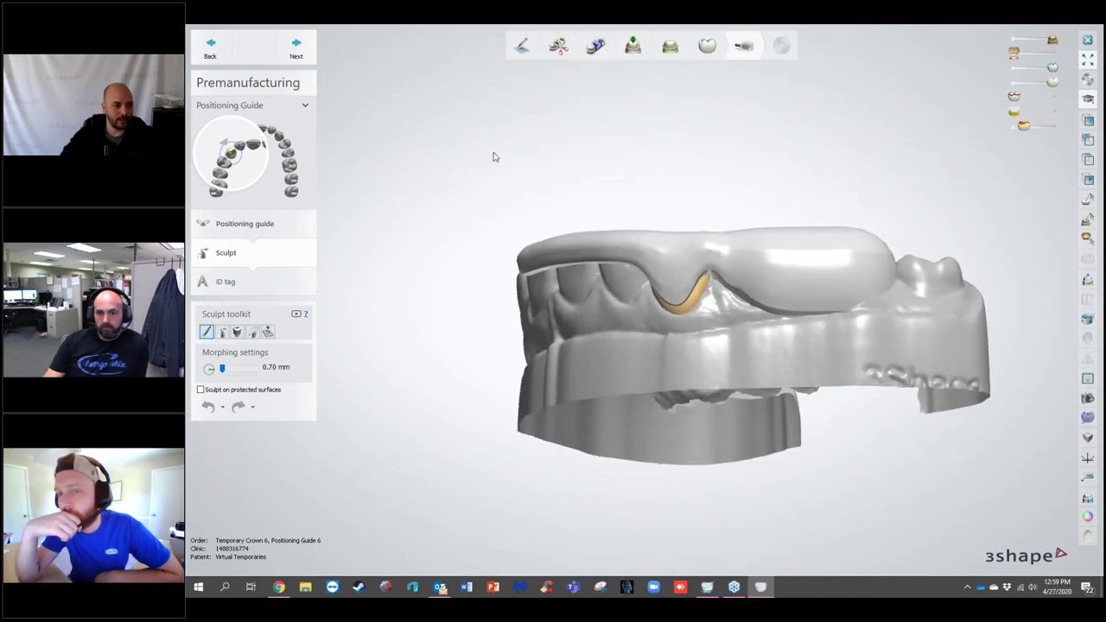
mouse_move(462, 150)
right_mouse_down()
mouse_move(456, 185)
mouse_move(493, 143)
mouse_move(478, 209)
right_mouse_up()
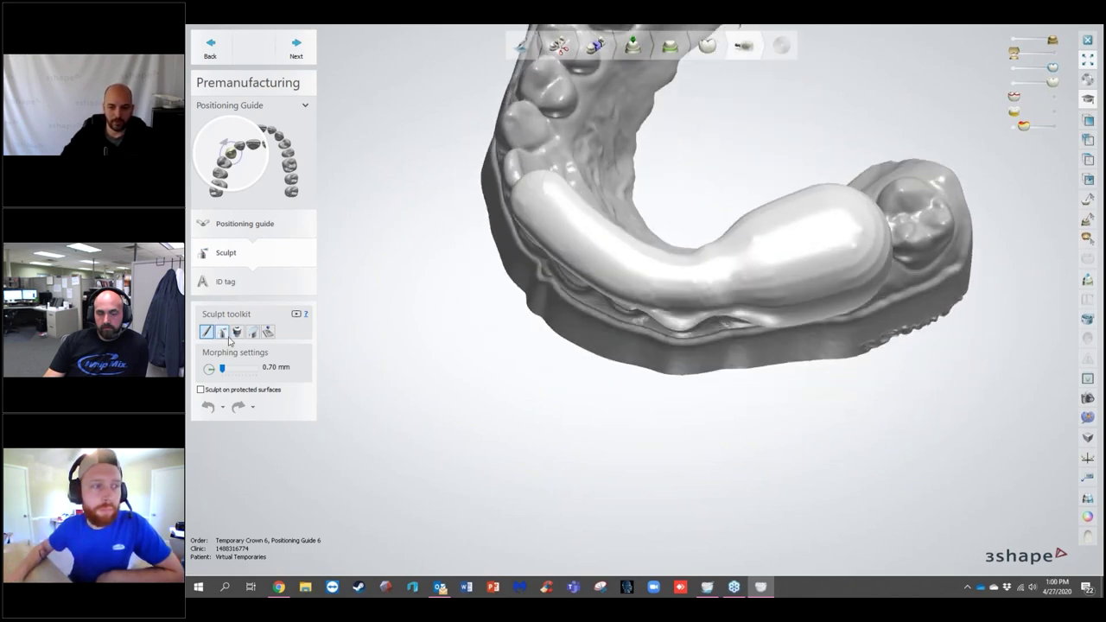
left_click(238, 333)
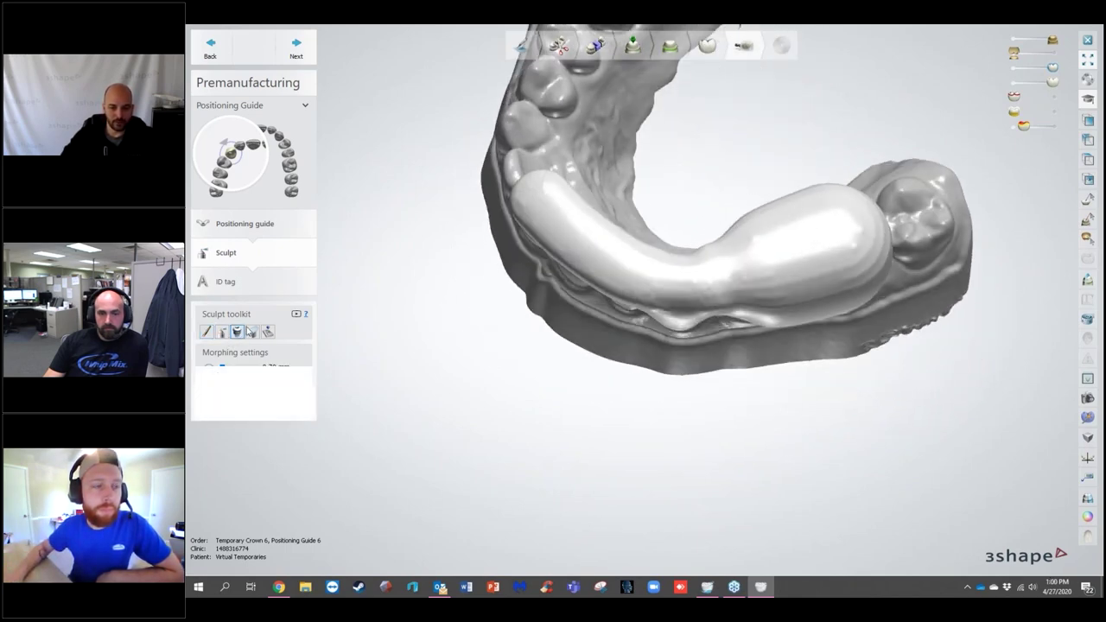
left_click(246, 379)
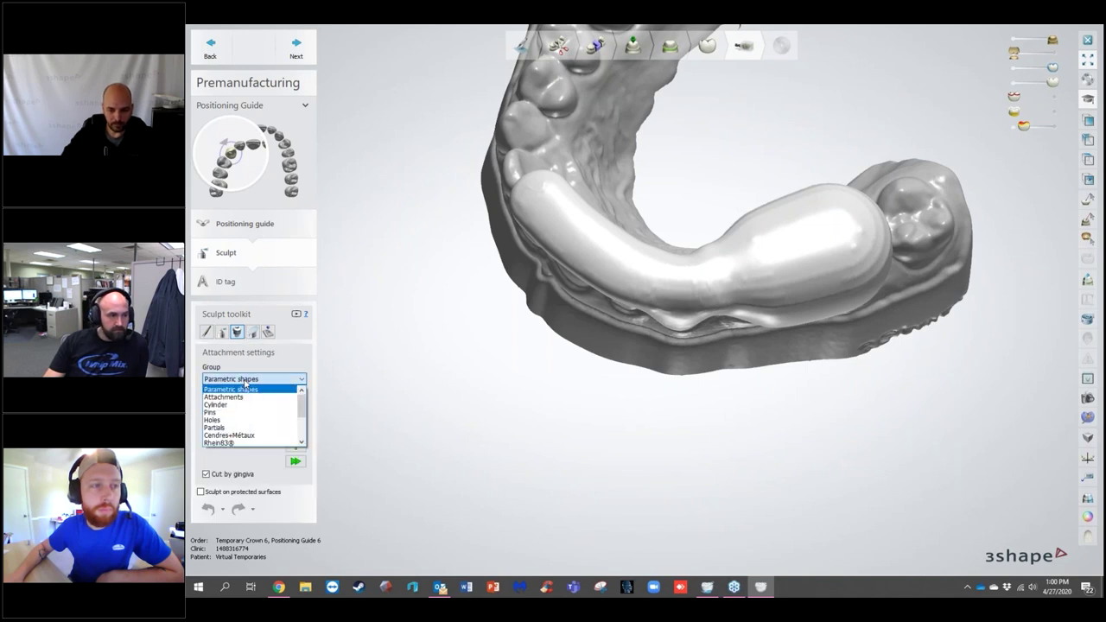
left_click(242, 418)
left_click(246, 402)
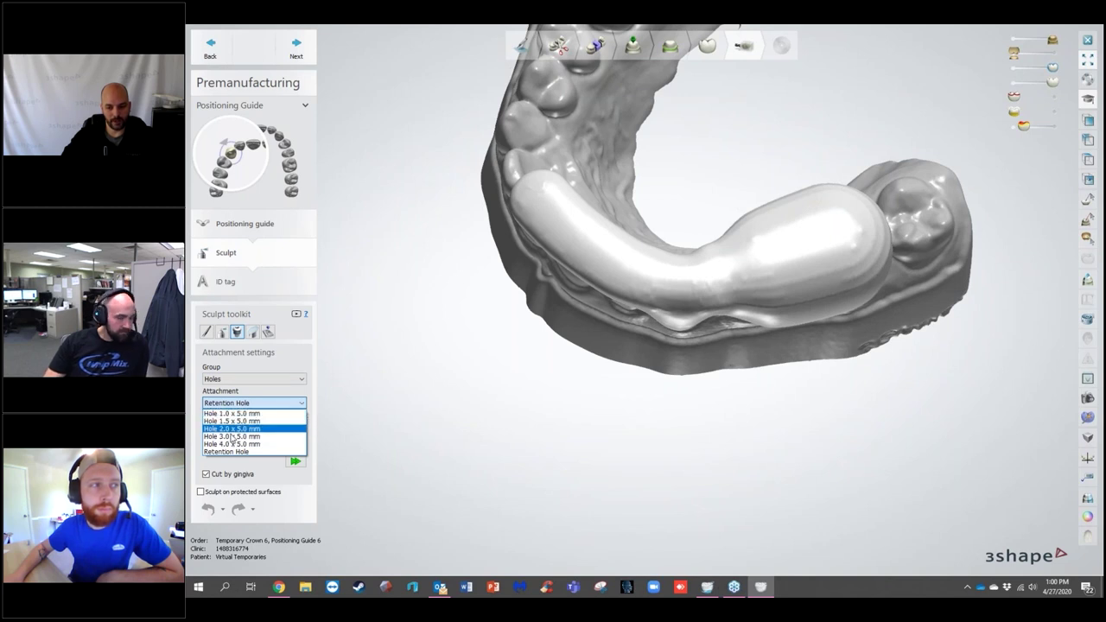
left_click(232, 428)
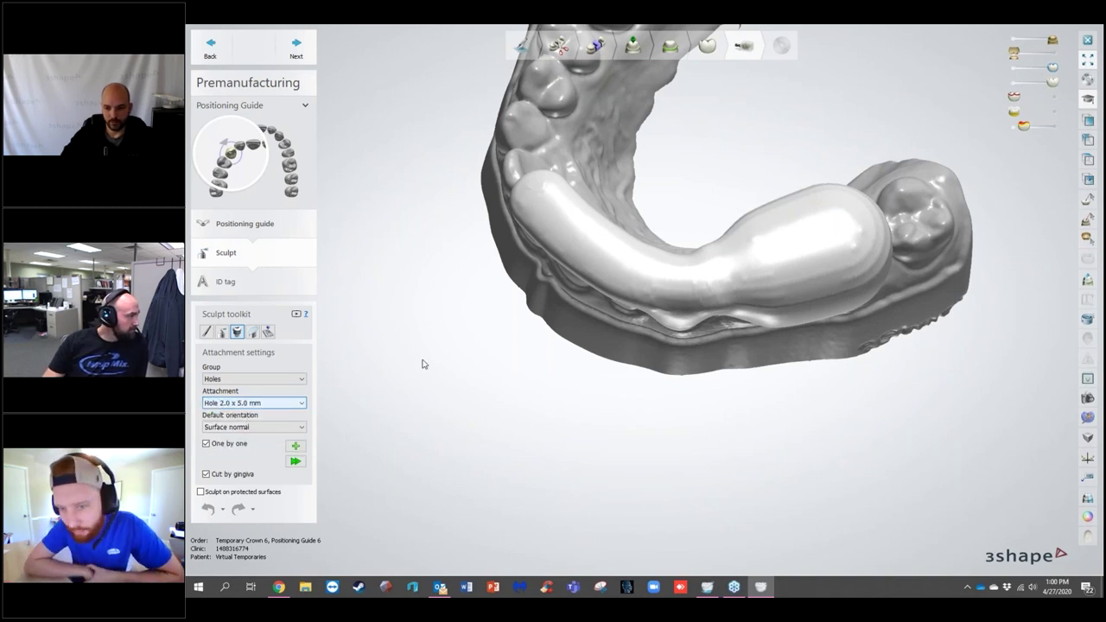
left_click(680, 282)
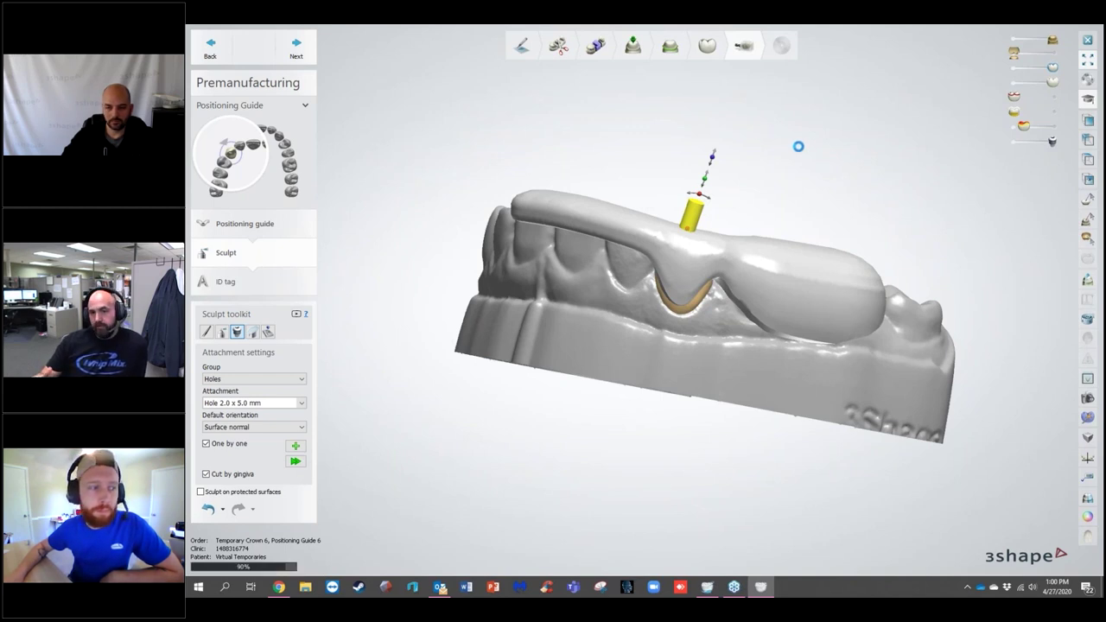
right_click_drag(785, 192, 795, 161)
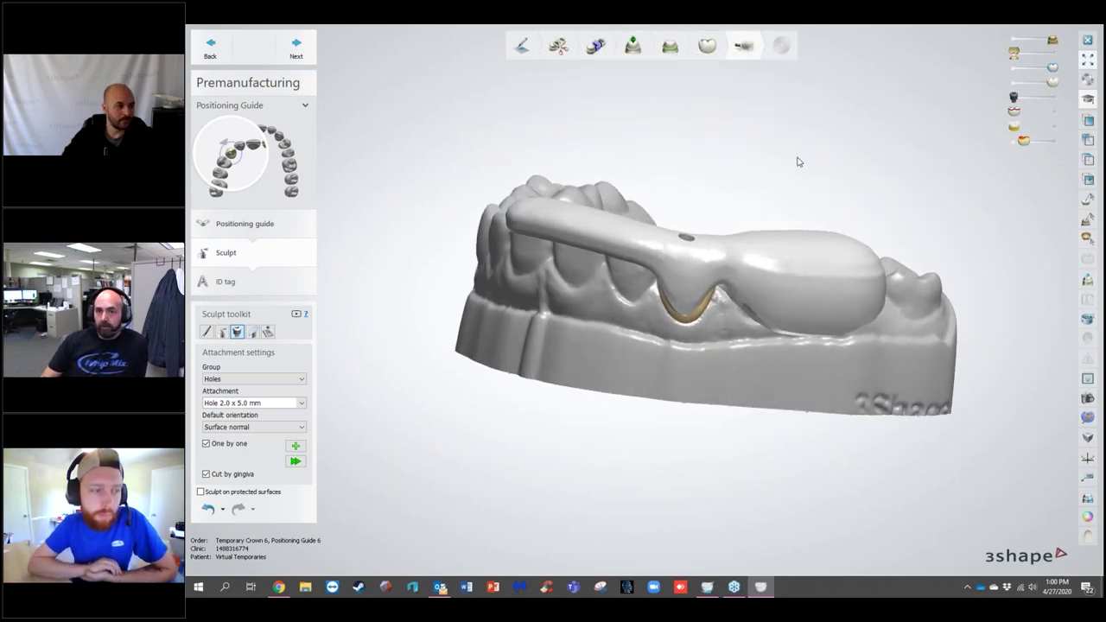
Step: Undo the hole cut and remove the hole attachment from the guide
left_click(208, 509)
right_click_drag(721, 232, 680, 265)
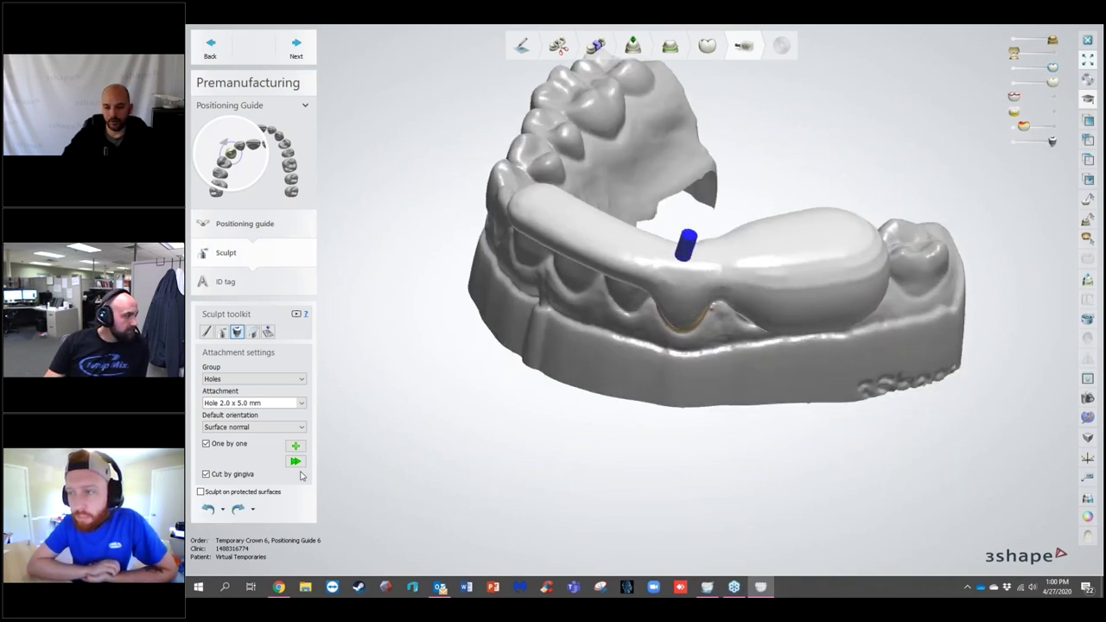
left_click(208, 509)
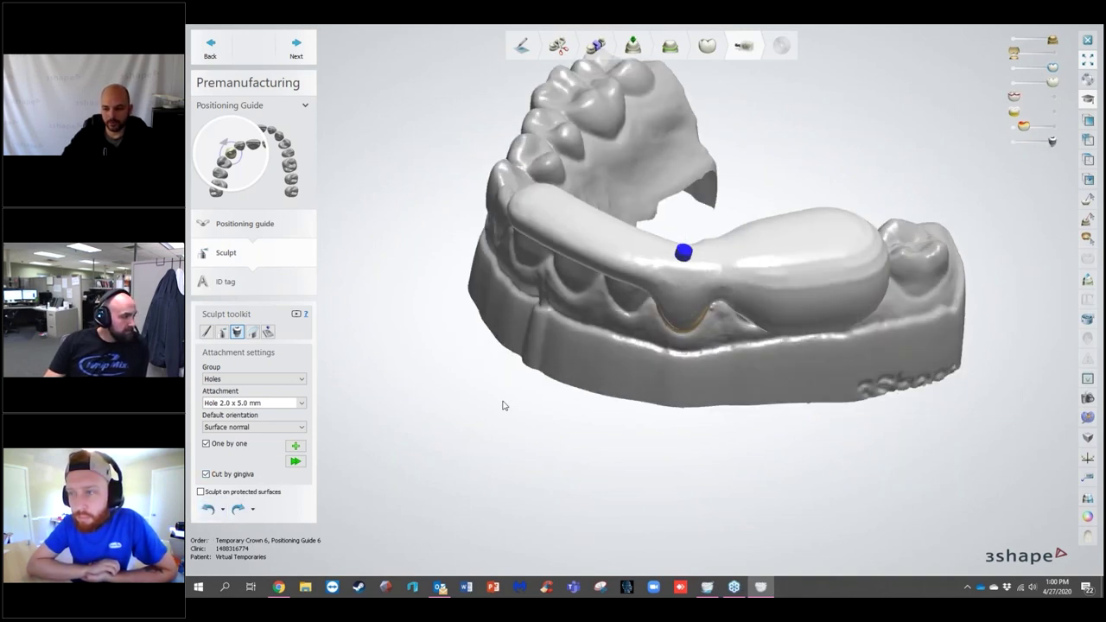
left_click(222, 509)
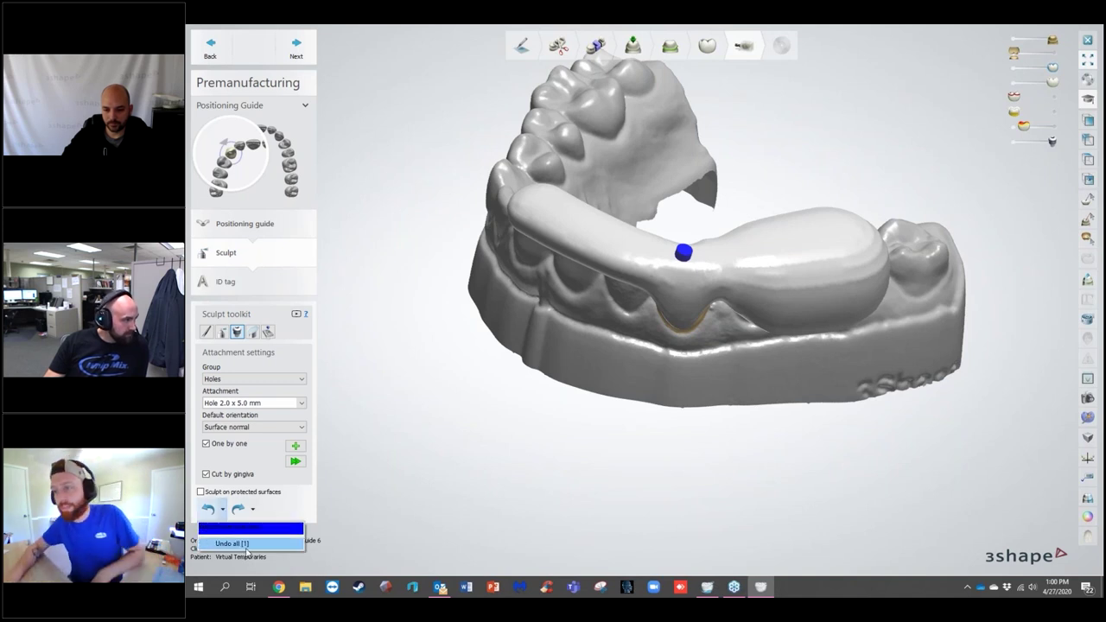
right_click_drag(734, 295, 773, 258)
Step: Smooth the guide's facial surface over the posterior teeth with the wax knife at a 3.00 mm radius
left_click(222, 331)
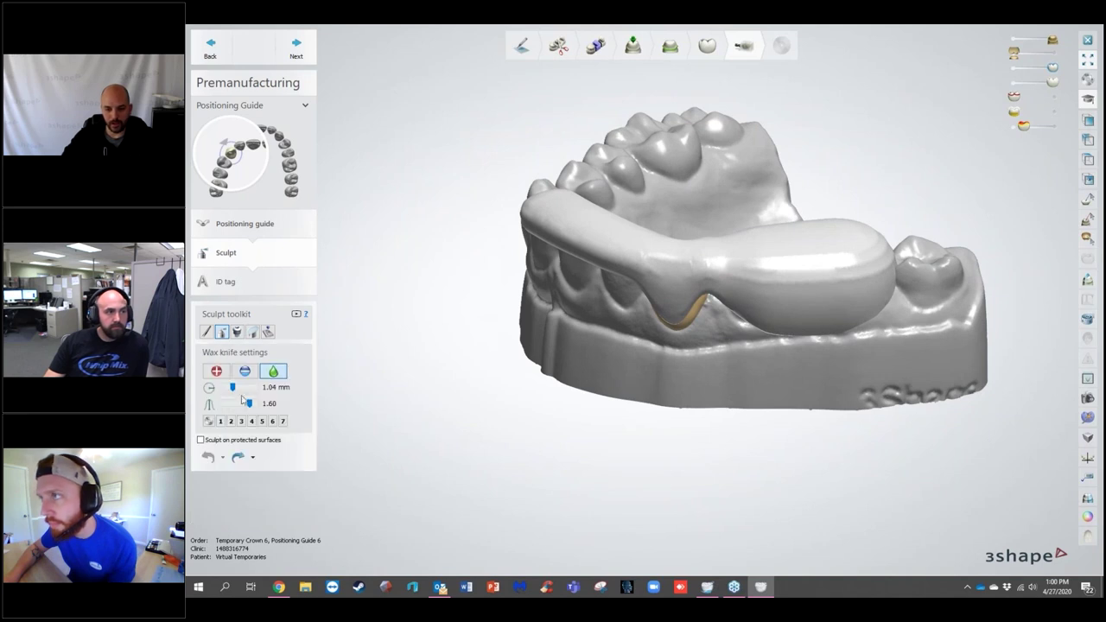
scroll(783, 283, "up", 2)
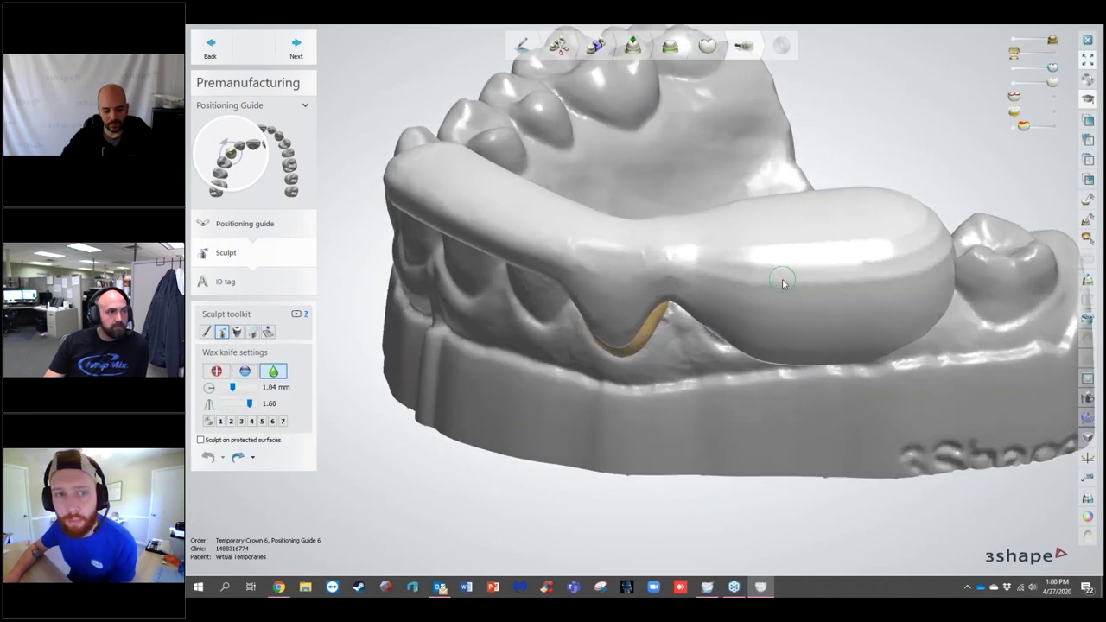
scroll(784, 282, "up", 2)
scroll(785, 279, "up", 3, "ctrl")
scroll(784, 279, "up", 1, "ctrl")
mouse_move(798, 271)
left_mouse_down()
mouse_move(590, 249)
mouse_move(546, 231)
mouse_move(615, 260)
mouse_move(863, 278)
left_mouse_up()
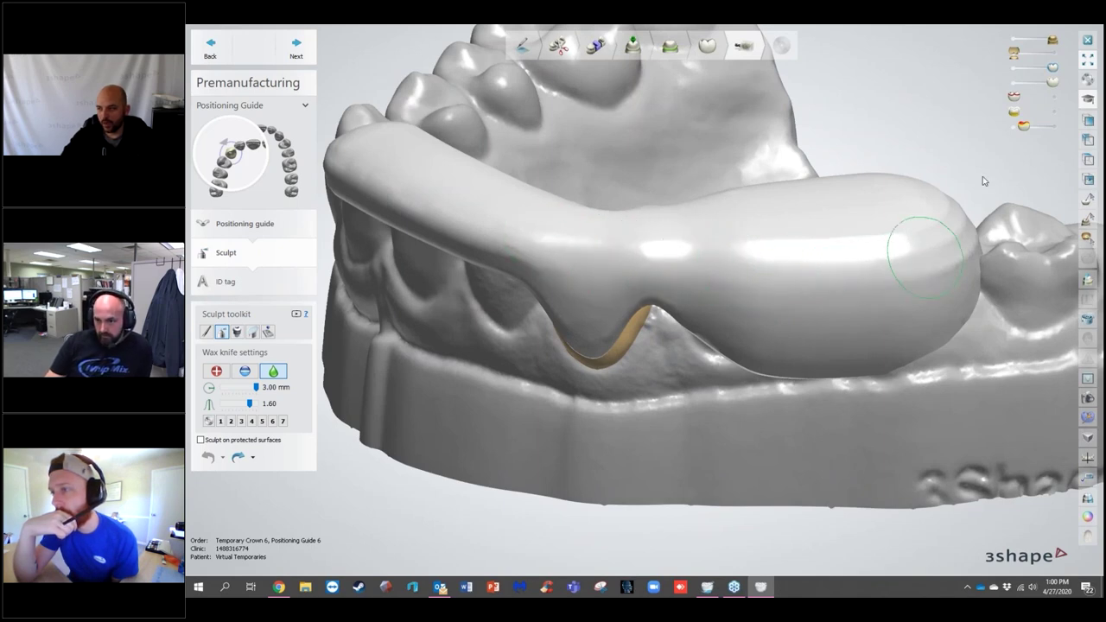
Step: Hide the model and examine the guide's inner surface and its fit around the tooth 6 temporary crown
left_click(1014, 41)
right_click_drag(753, 272, 774, 145)
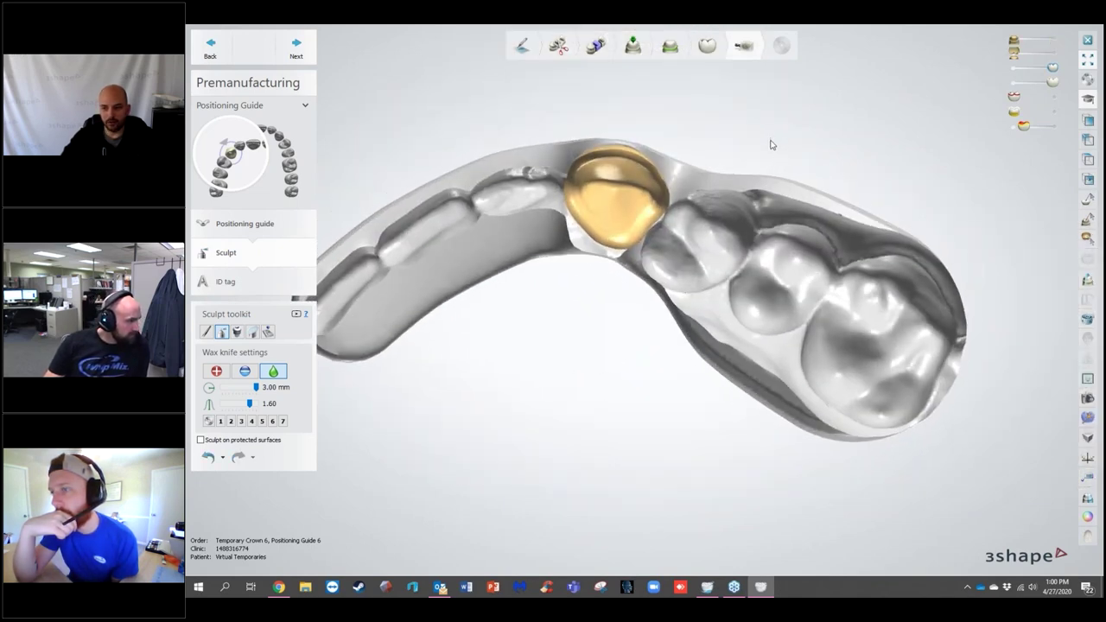
right_click_drag(777, 145, 775, 364)
scroll(775, 365, "up", 5)
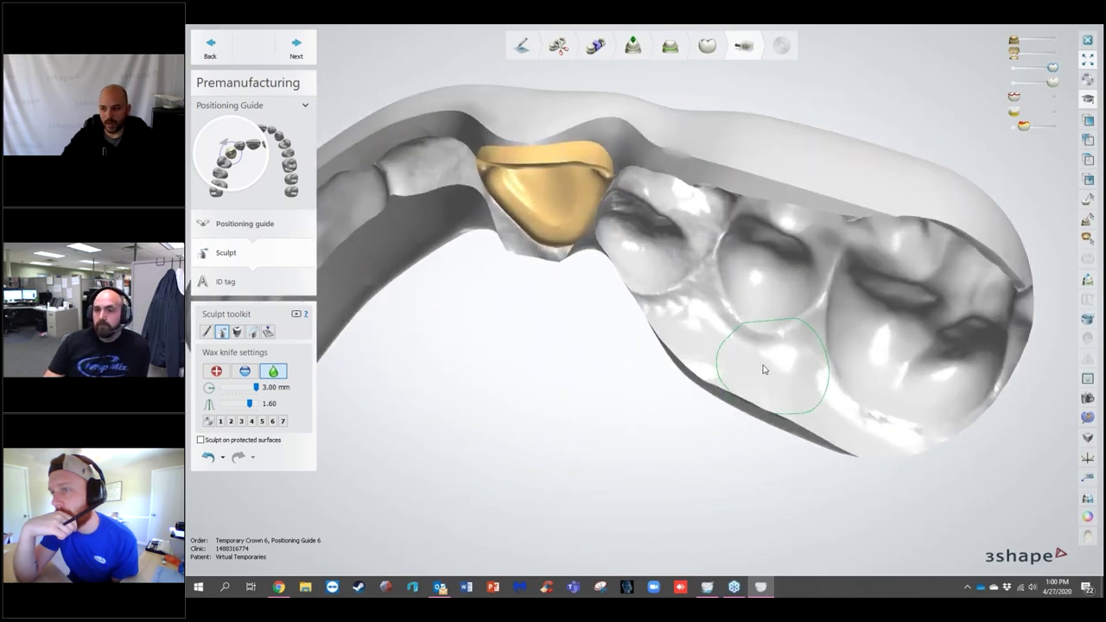
right_click_drag(870, 463, 697, 258)
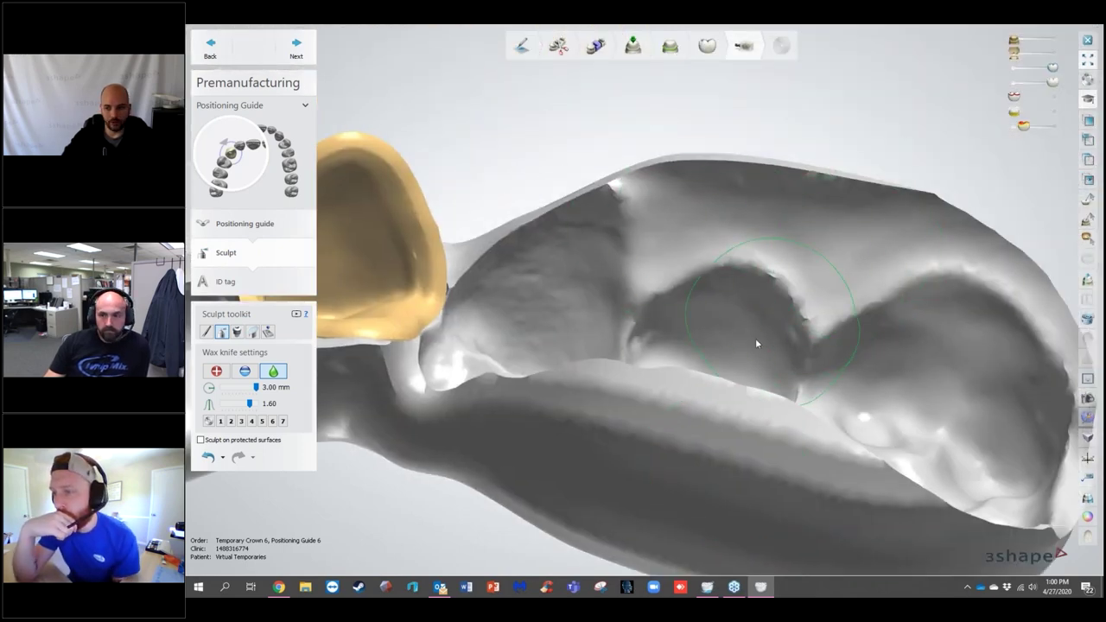
scroll(755, 344, "down", 10)
right_click_drag(754, 372, 725, 498)
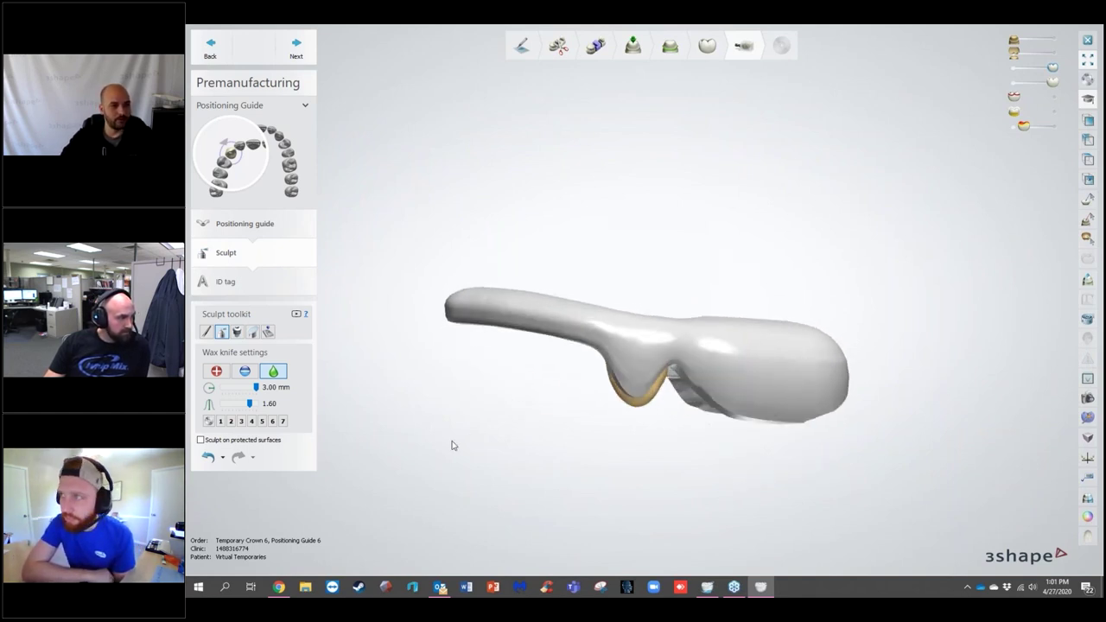
right_click_drag(747, 511, 701, 259)
scroll(894, 181, "up", 4)
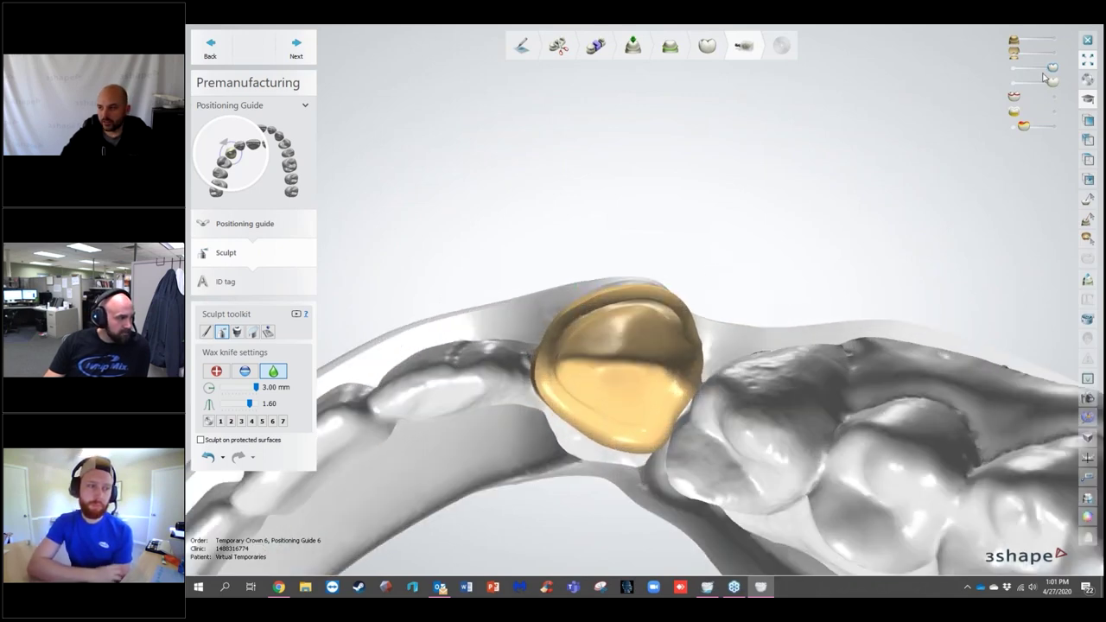
Step: Hide the temporary crown and examine the positioning guide on its own from the facial side
left_click_drag(1052, 83, 1014, 81)
right_click_drag(746, 269, 336, 334)
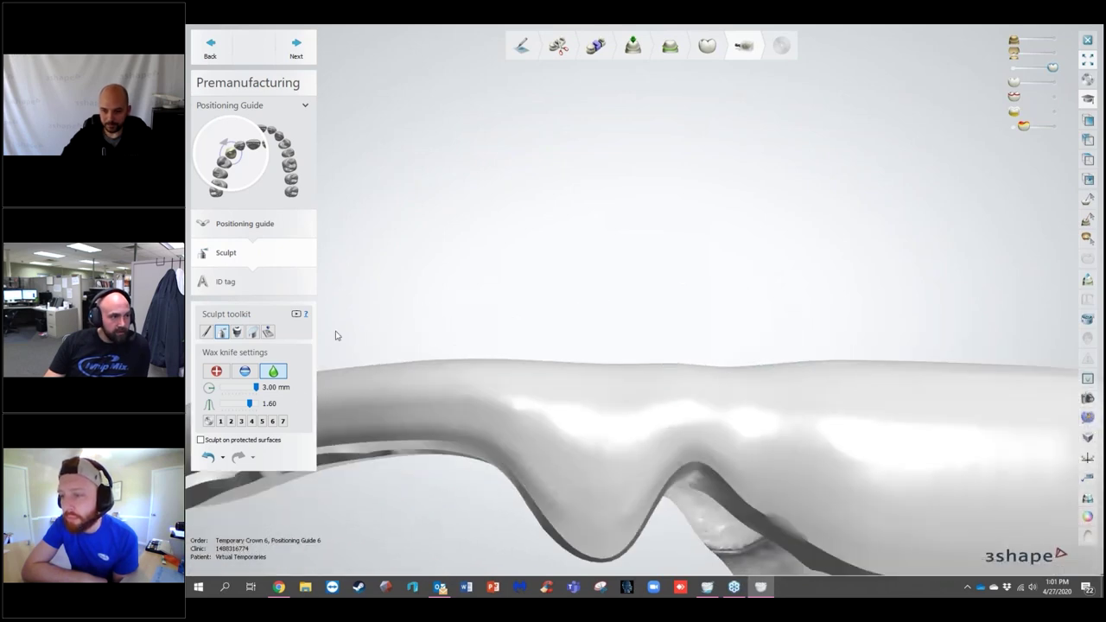
scroll(518, 311, "down", 3)
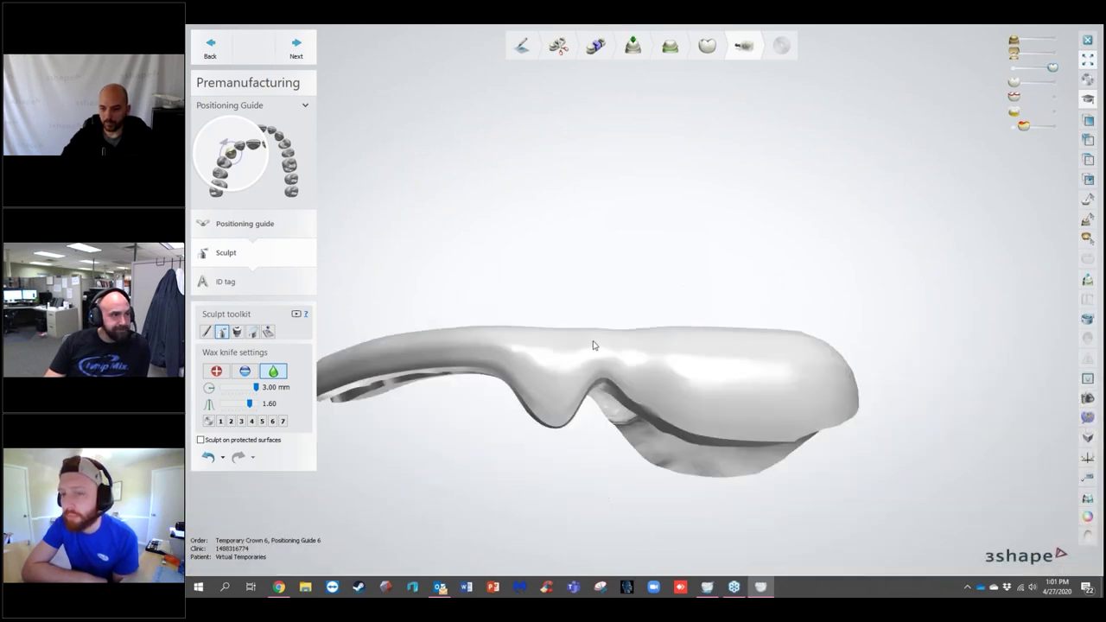
Step: Shorten the guide's ID tag text to Virtual_Temporaries and place the tag on the facial surface near the tooth 6 crown
left_click(298, 49)
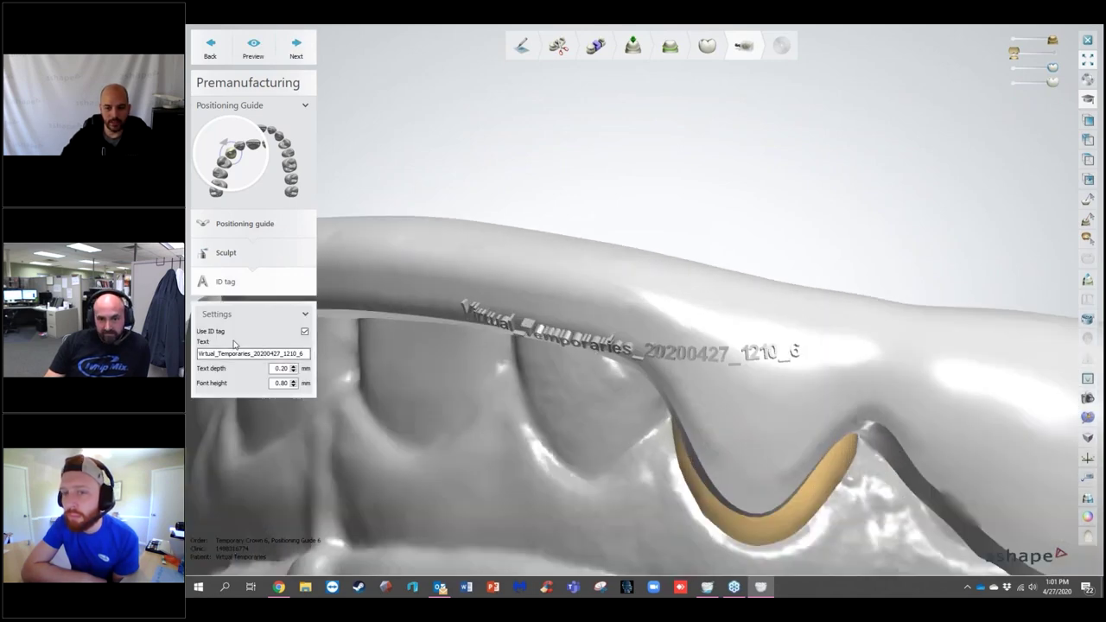
left_click(268, 354)
left_click_drag(309, 354, 253, 354)
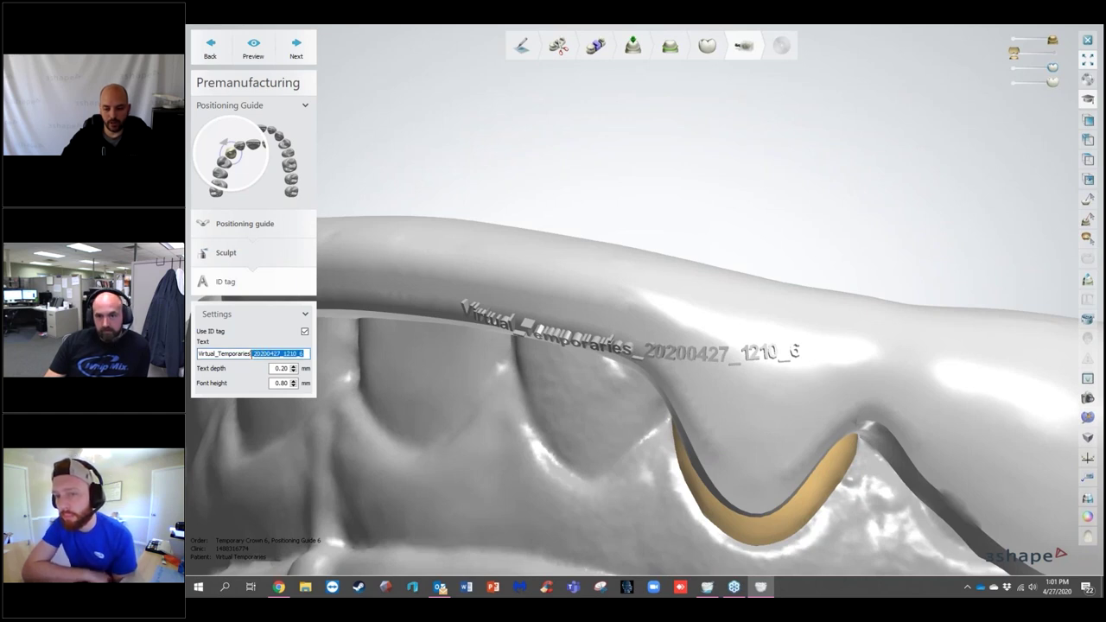
key("BackSpace")
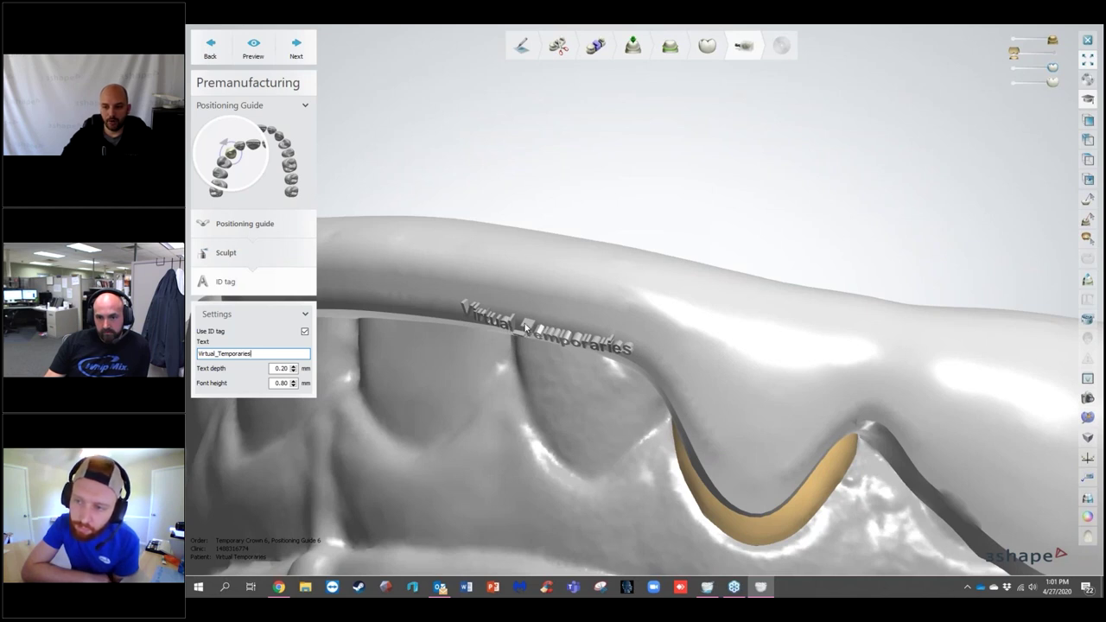
left_click_drag(528, 328, 588, 318)
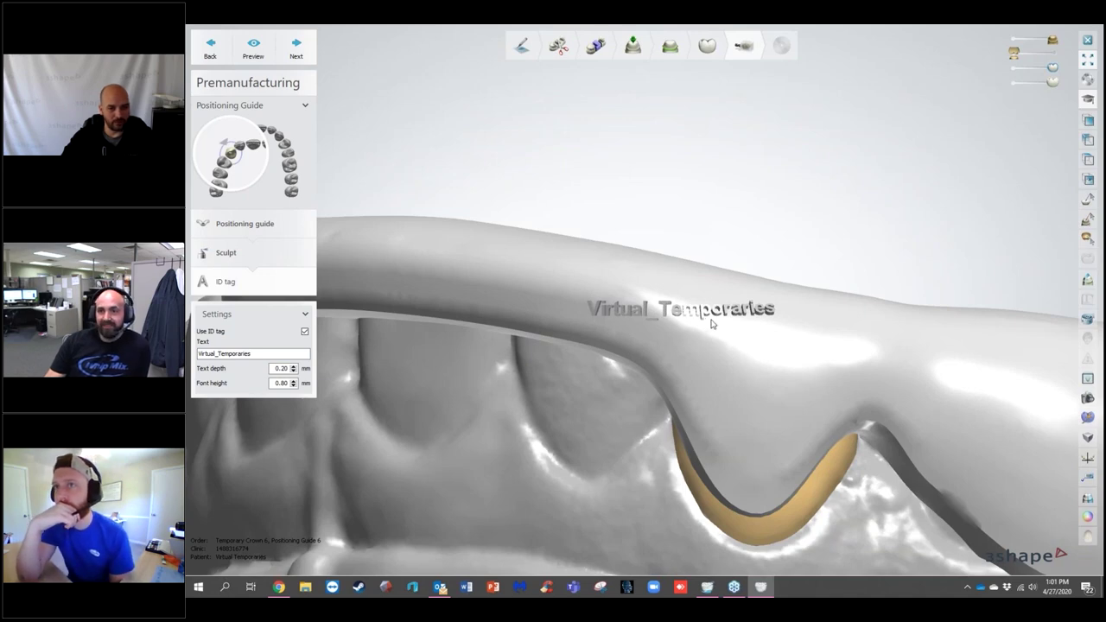
Step: Move the ID tag along the guide's facial surface to the wide posterior section behind the tooth 6 crown
scroll(714, 320, "up", 2)
right_click_drag(717, 307, 625, 377)
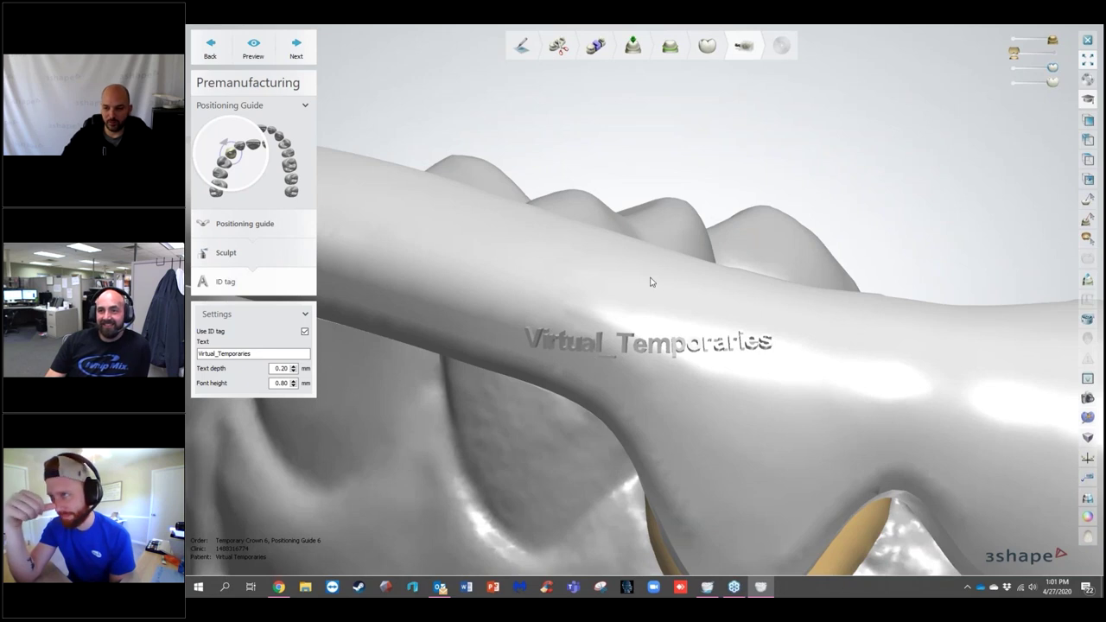
left_click_drag(768, 348, 637, 309)
right_click_drag(676, 331, 779, 362)
left_click_drag(779, 358, 991, 406)
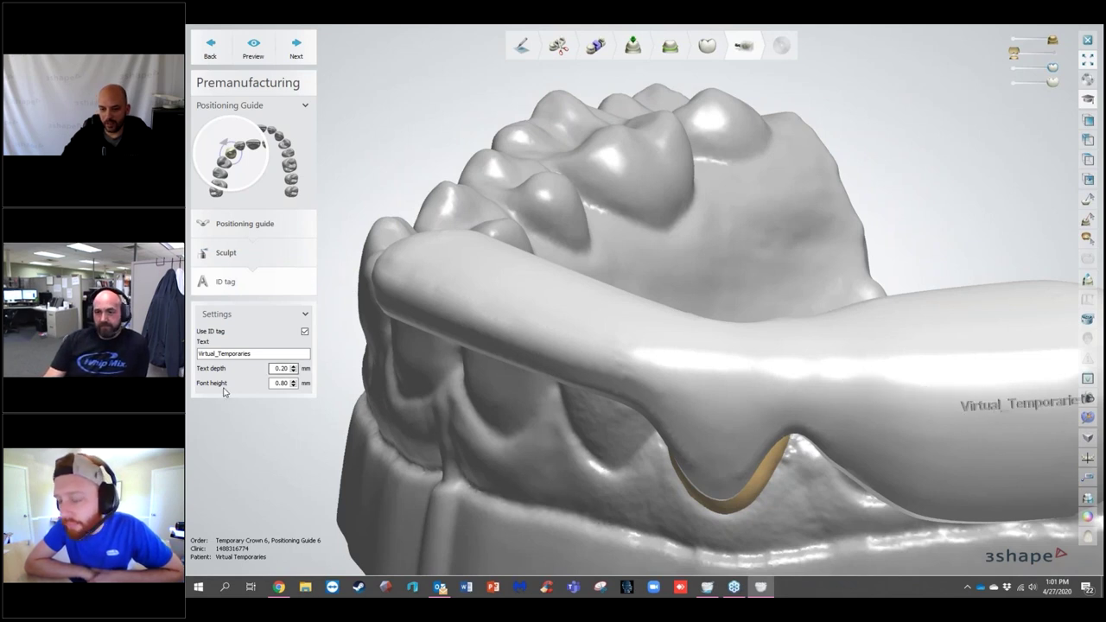
right_click_drag(891, 412, 734, 363)
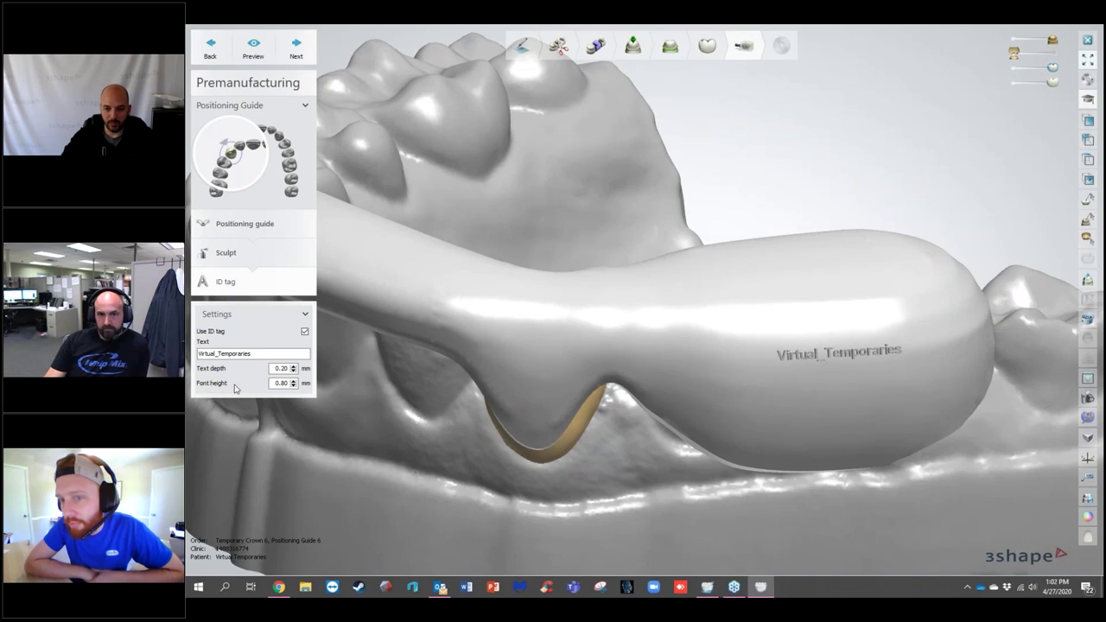
Step: Set the ID tag's font height to 0.92 mm and check the lettering on the guide
left_click(293, 381)
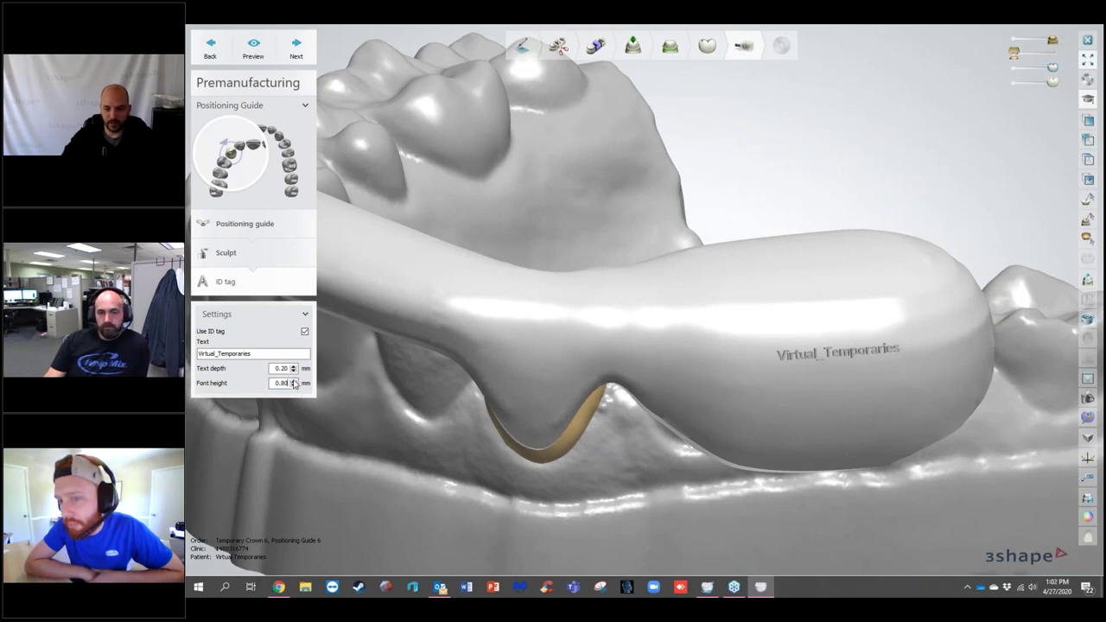
left_click(293, 381)
left_click(293, 381)
left_click(293, 381)
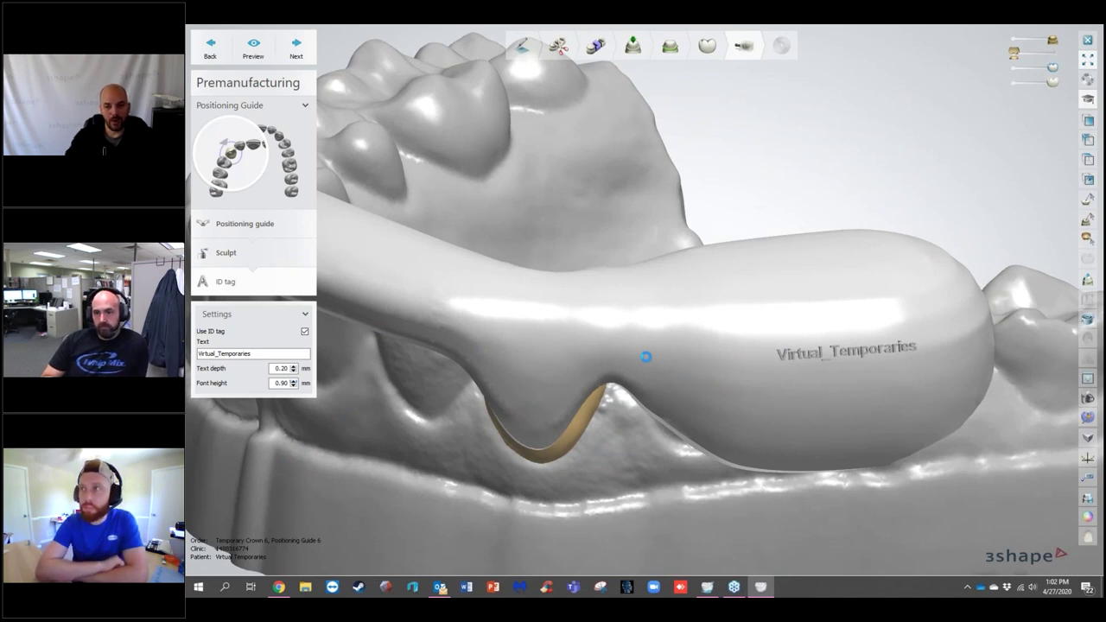
key("Up")
key("Up")
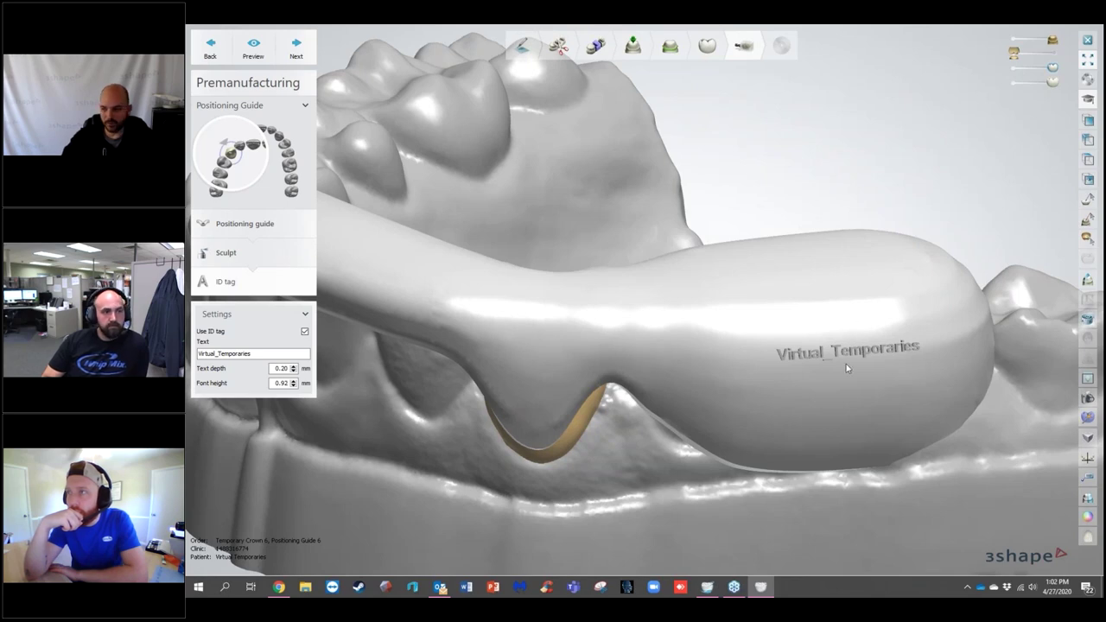
mouse_move(842, 365)
right_mouse_down()
mouse_move(821, 348)
mouse_move(842, 365)
right_mouse_up()
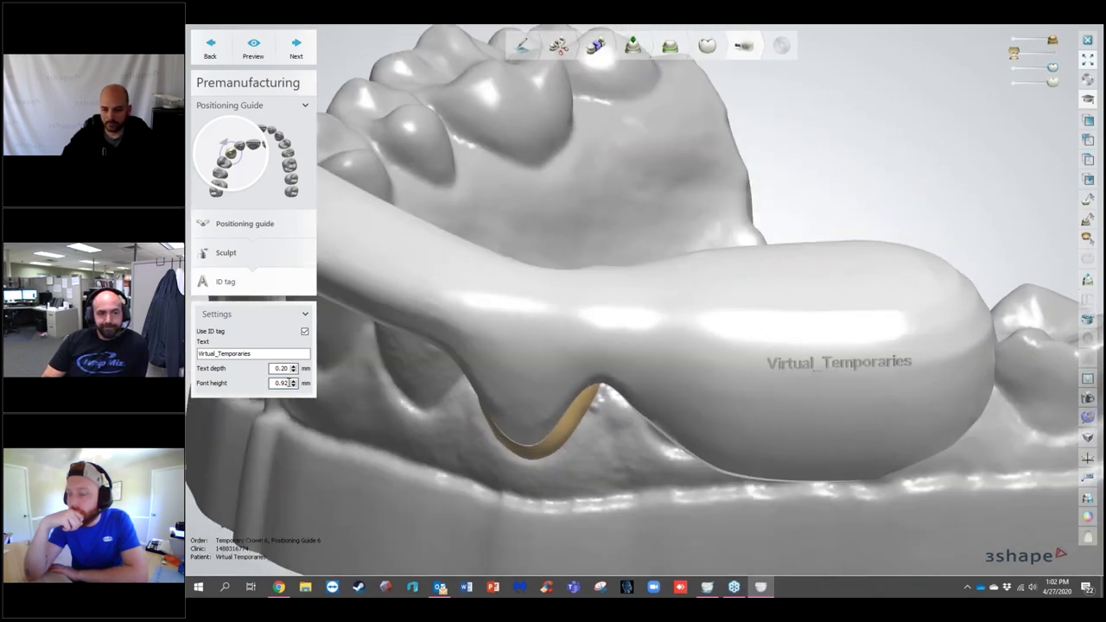
Step: Complete and close the crown and guide design, and open the CAM output folder of the Virtual Temporaries order
left_click(307, 53)
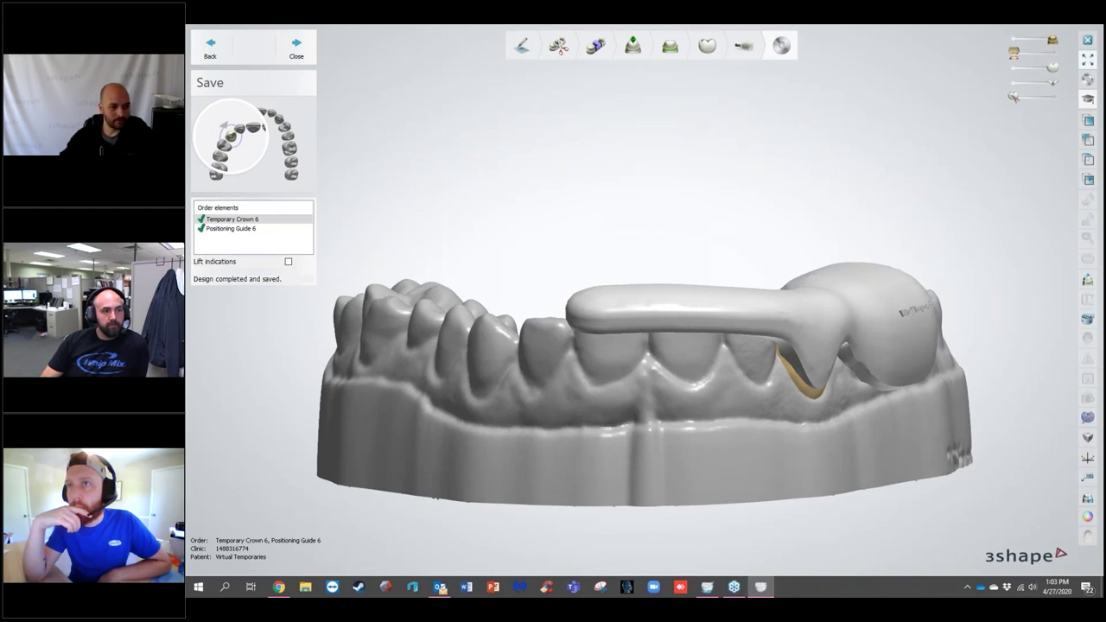
left_click(296, 48)
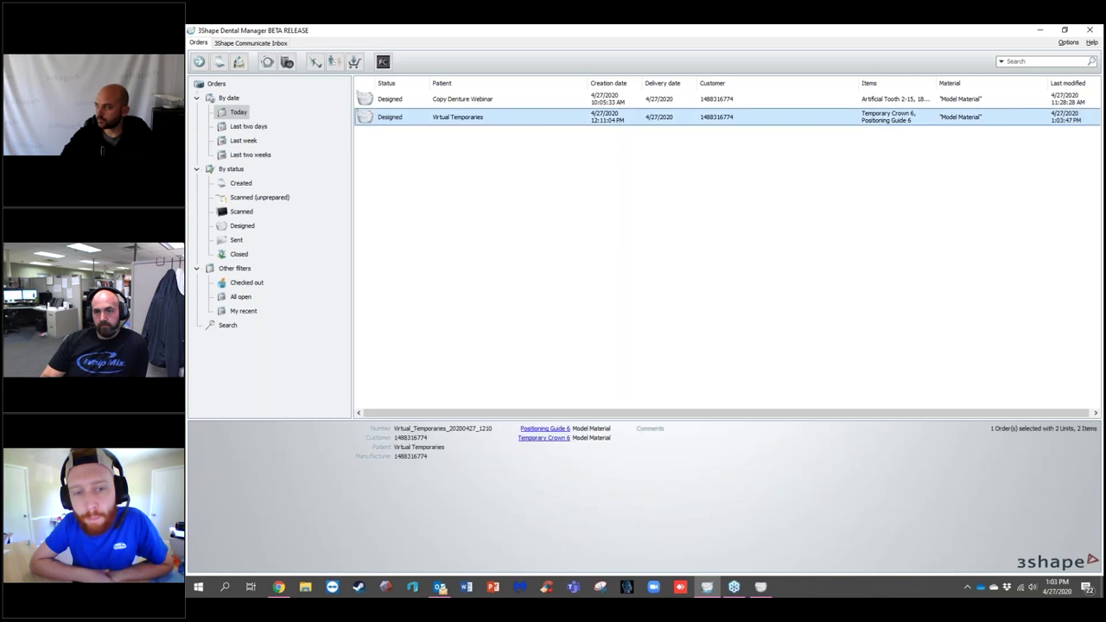
right_click(381, 119)
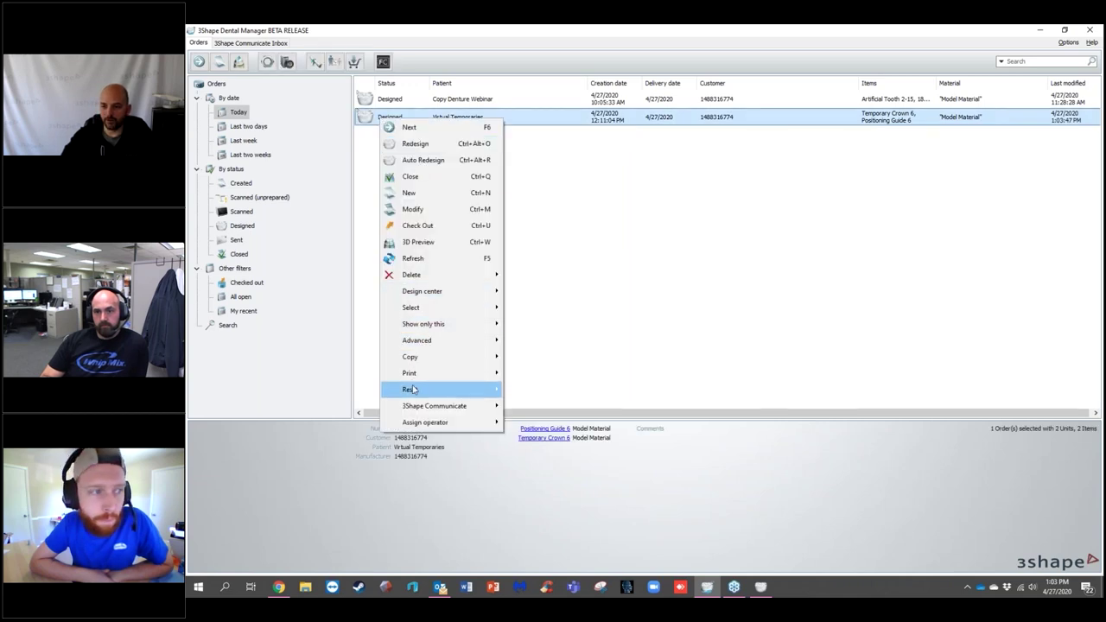
mouse_move(424, 346)
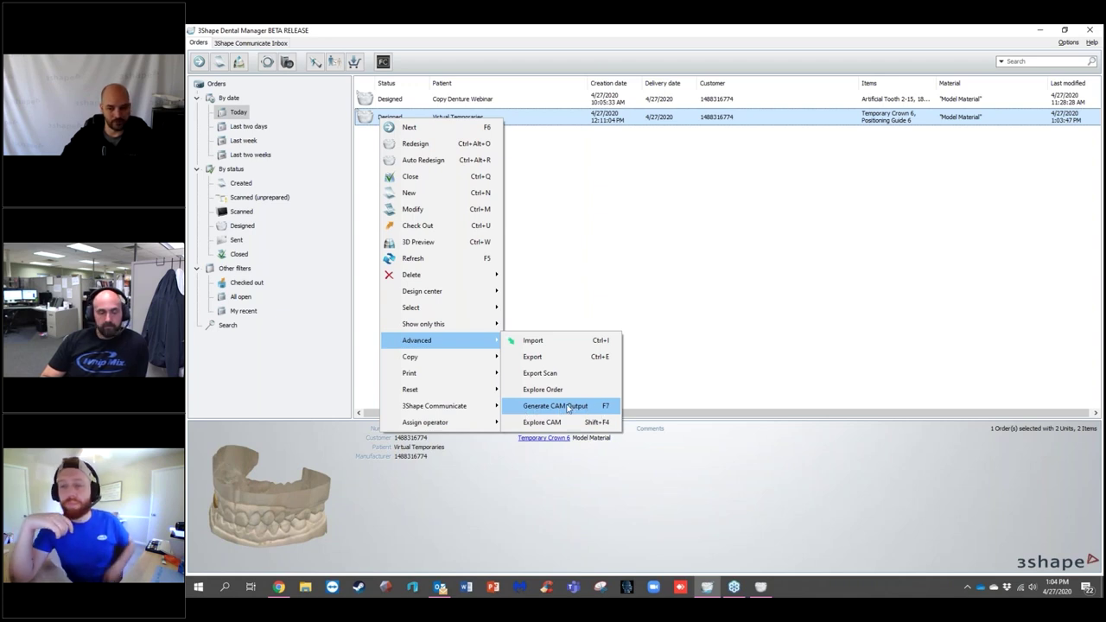
left_click(537, 422)
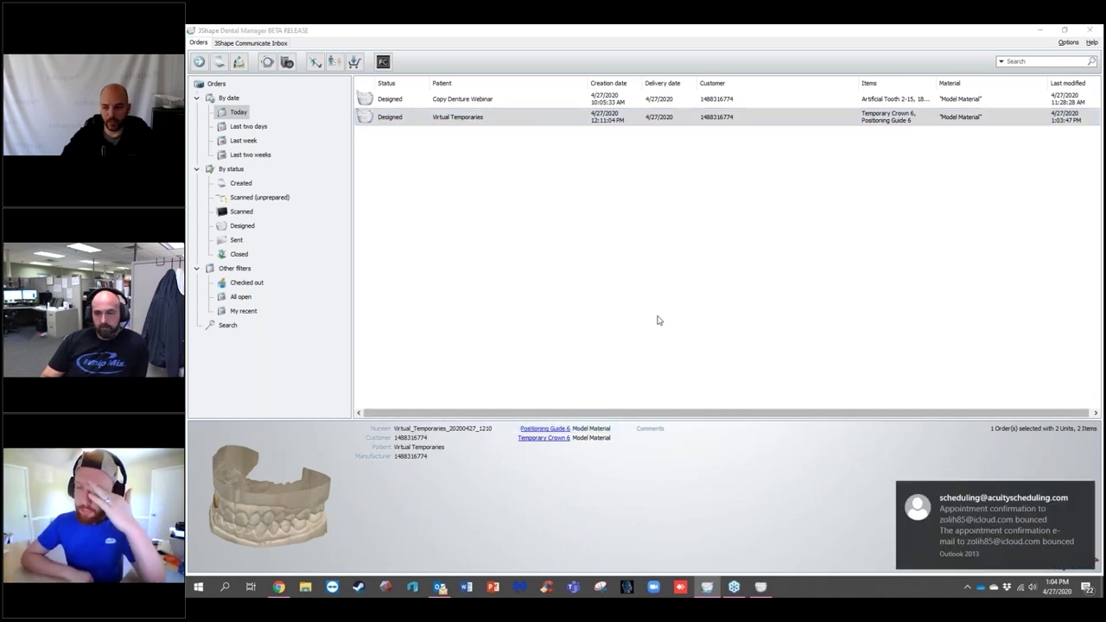
left_click(1086, 492)
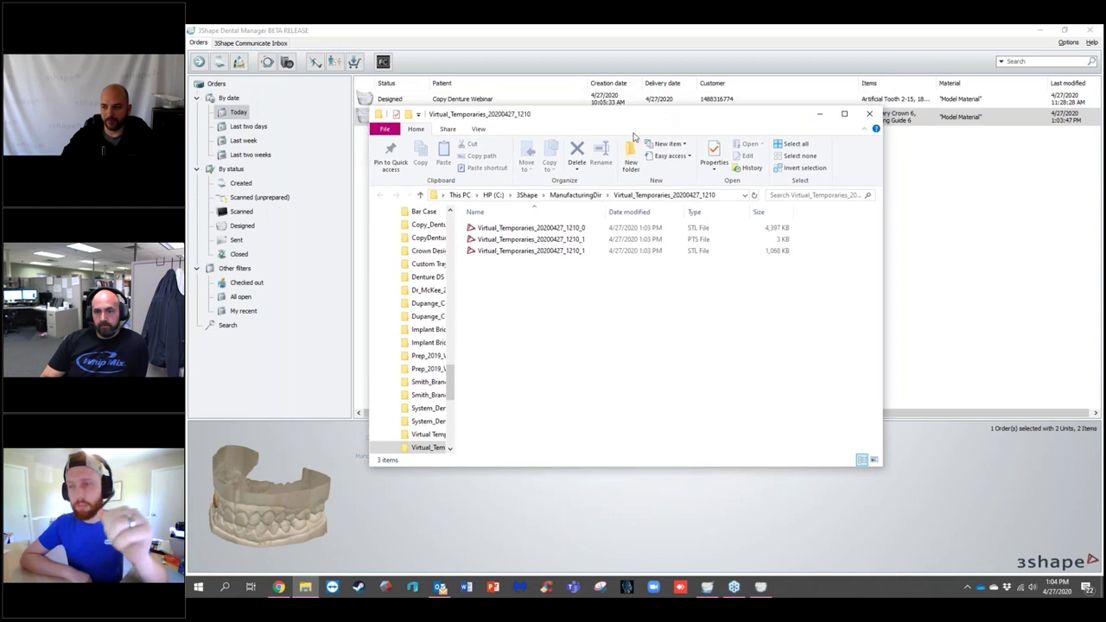
Step: Open the exported positioning guide STL in the 3D viewer together with the crown's STL and PTS files
double_click(570, 230)
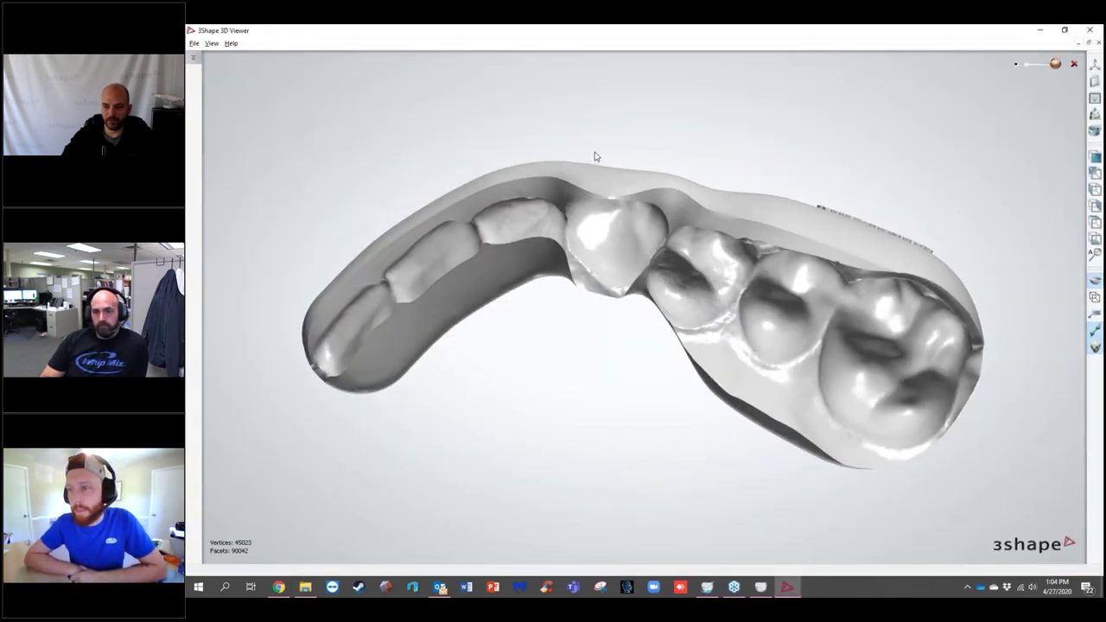
left_click(1098, 42)
left_click(643, 251)
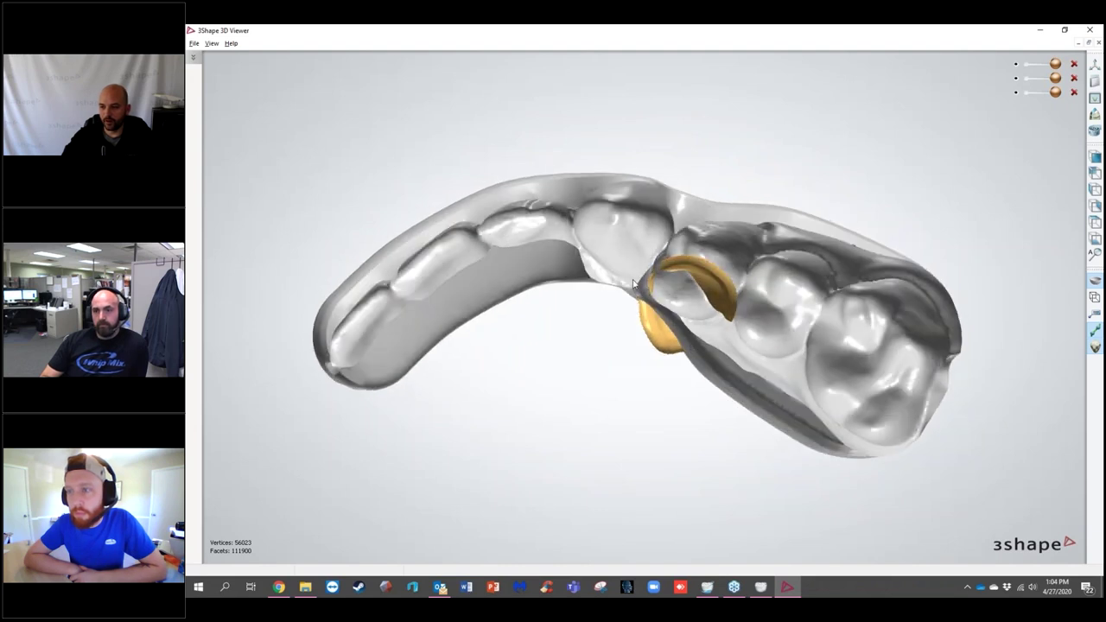
Step: Hide the guide and the crown in the viewer and examine the margin line points on their own
left_click(1016, 65)
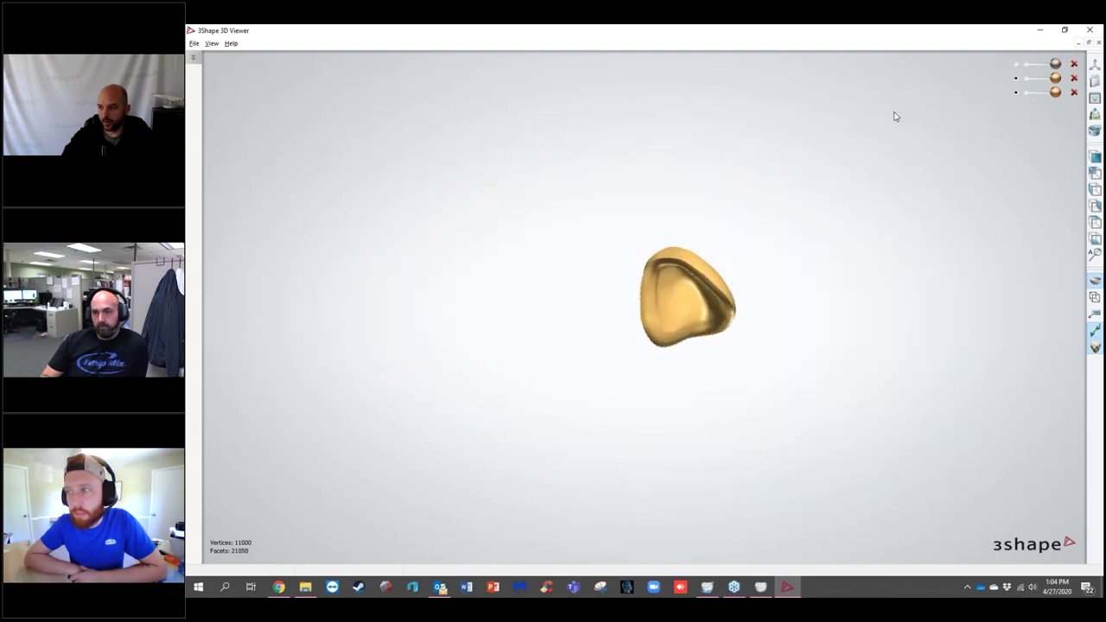
left_click(1016, 94)
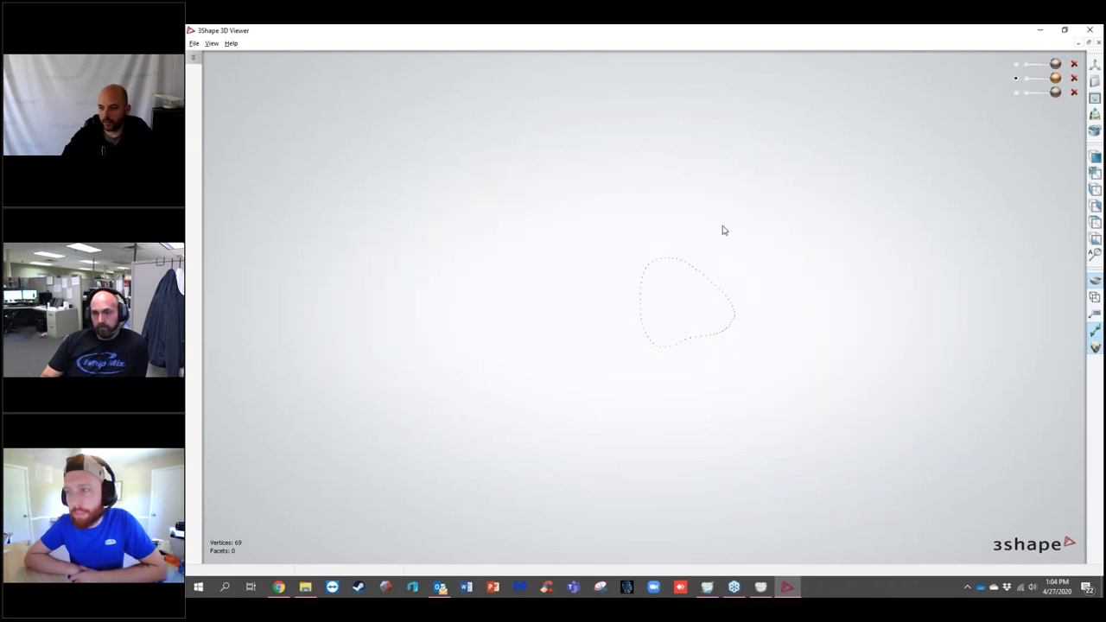
right_click_drag(800, 261, 691, 219)
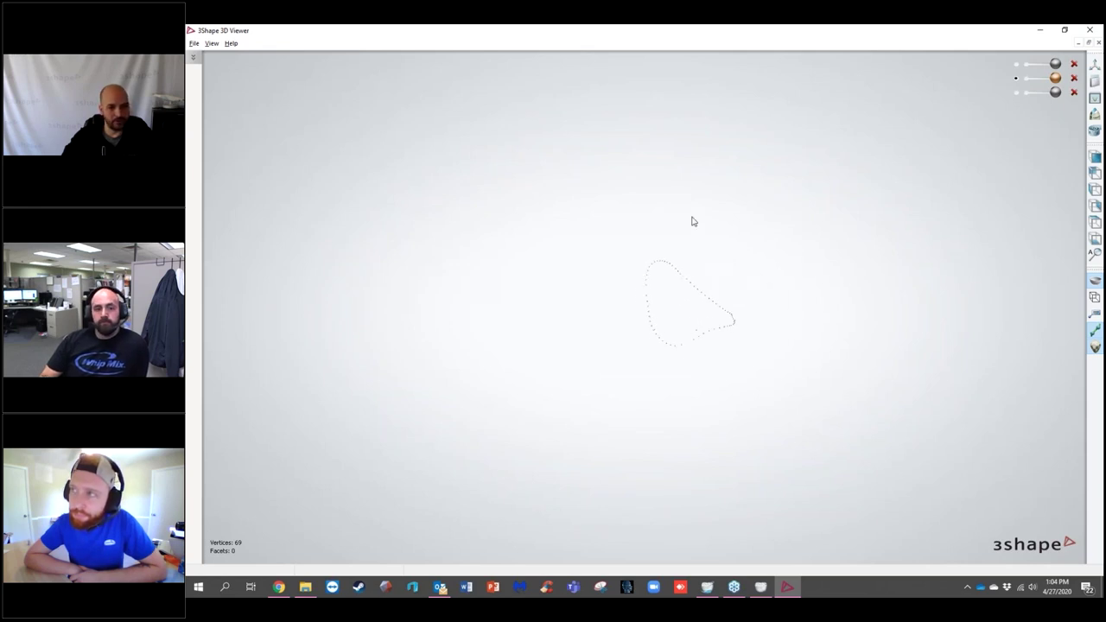
Step: Show the crown again, examine its margin and inner surface up close, and close the viewer and output folder
left_click(1016, 92)
right_click_drag(802, 217, 682, 299)
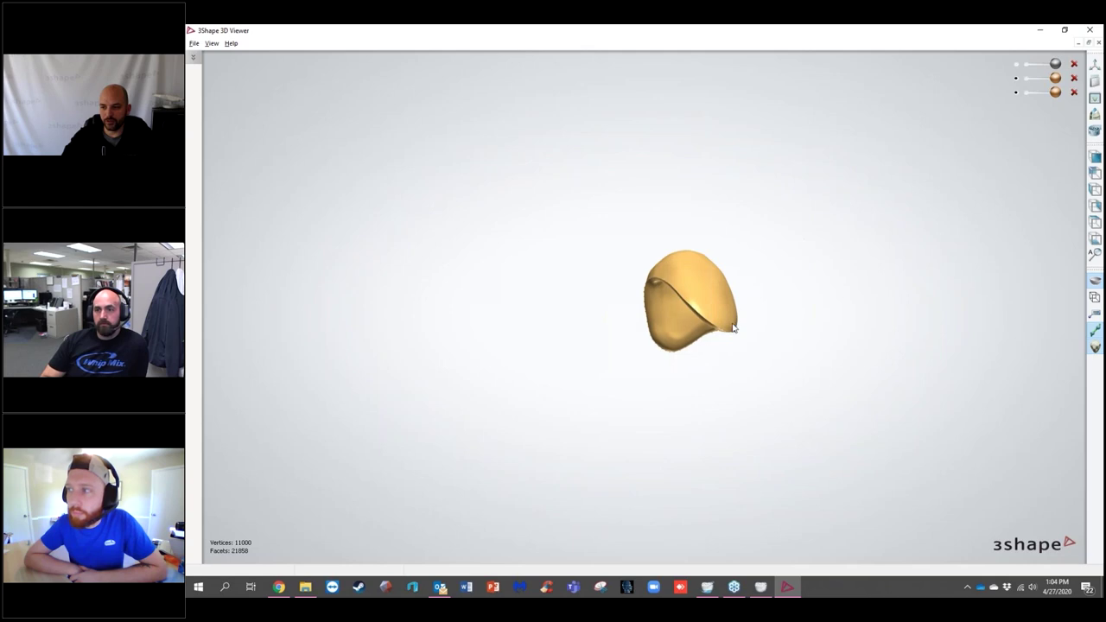
scroll(681, 298, "up", 10)
right_click_drag(755, 298, 458, 251)
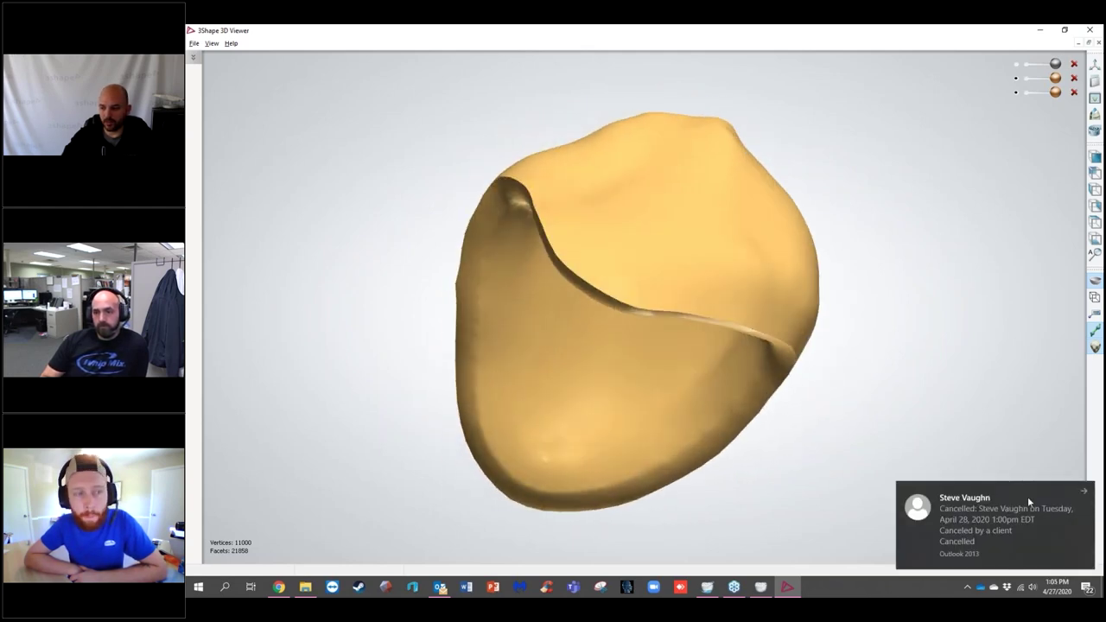
left_click(1084, 488)
right_click_drag(741, 185, 953, 182)
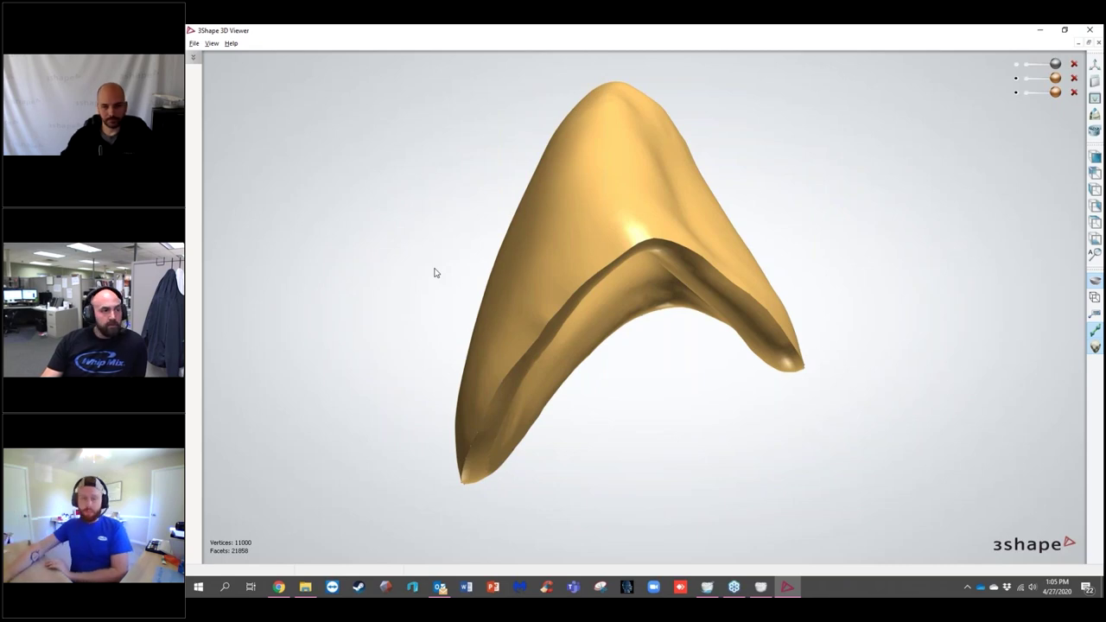
left_click(1096, 31)
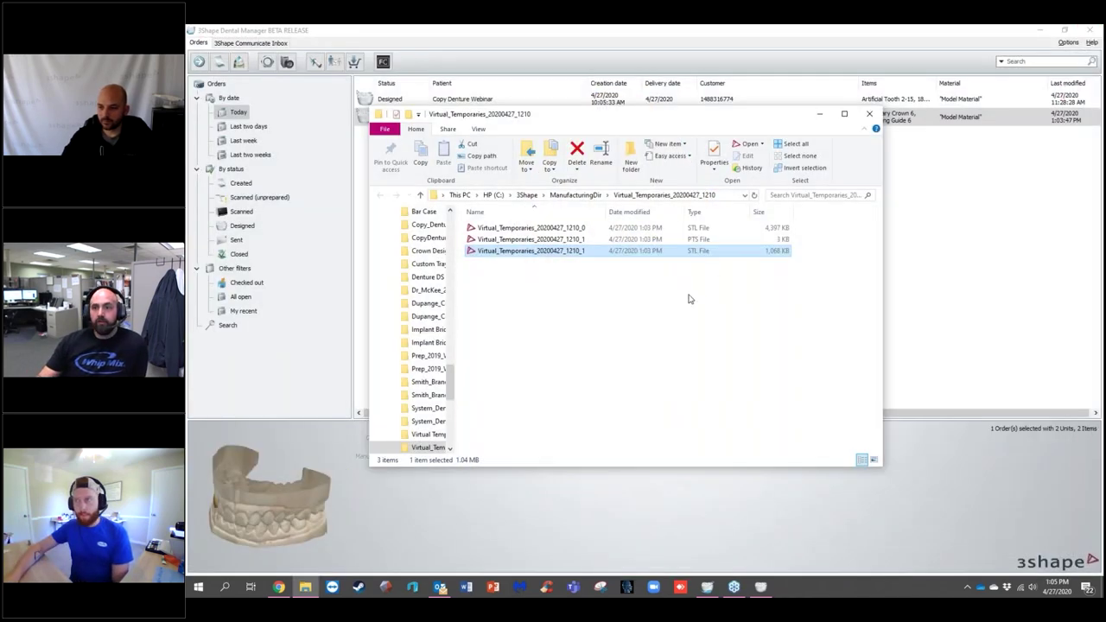
left_click(869, 113)
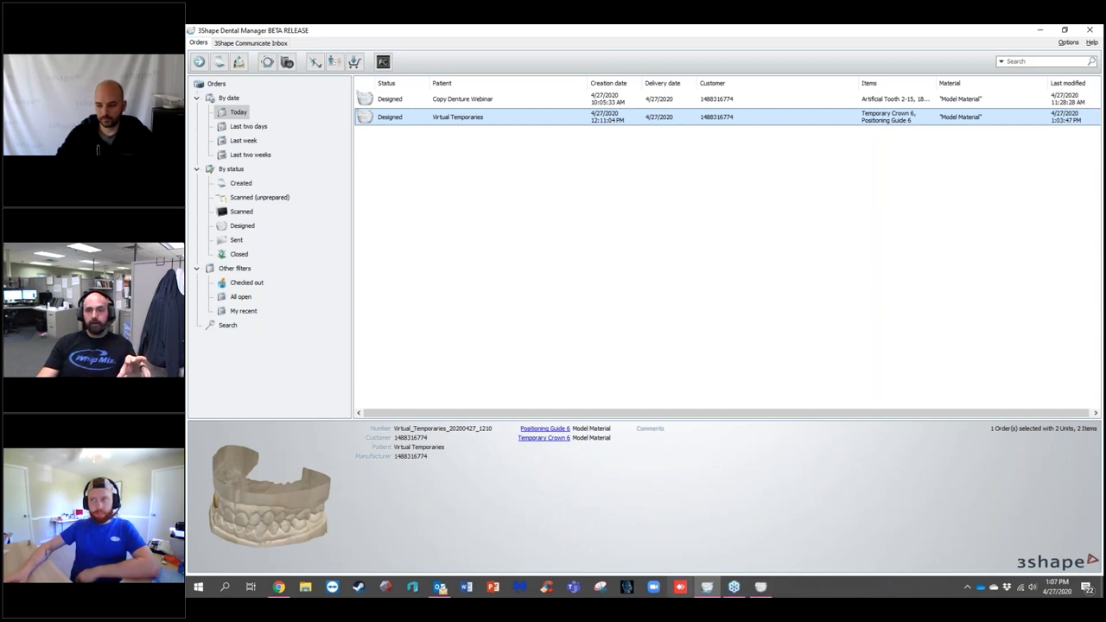
mouse_move(731, 574)
left_click(681, 587)
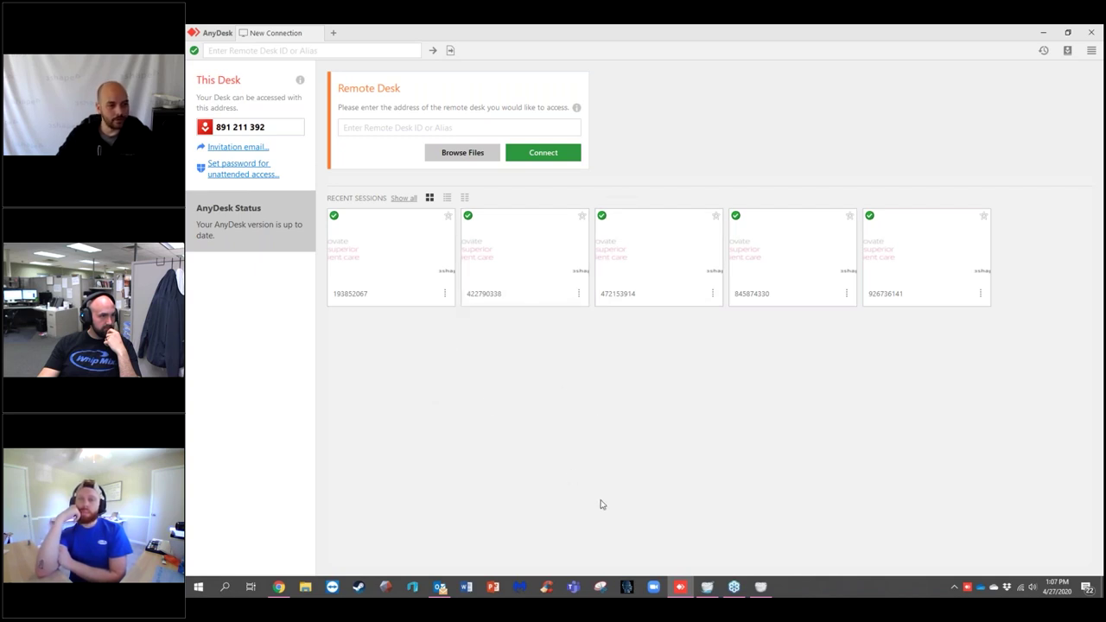
left_click(1092, 33)
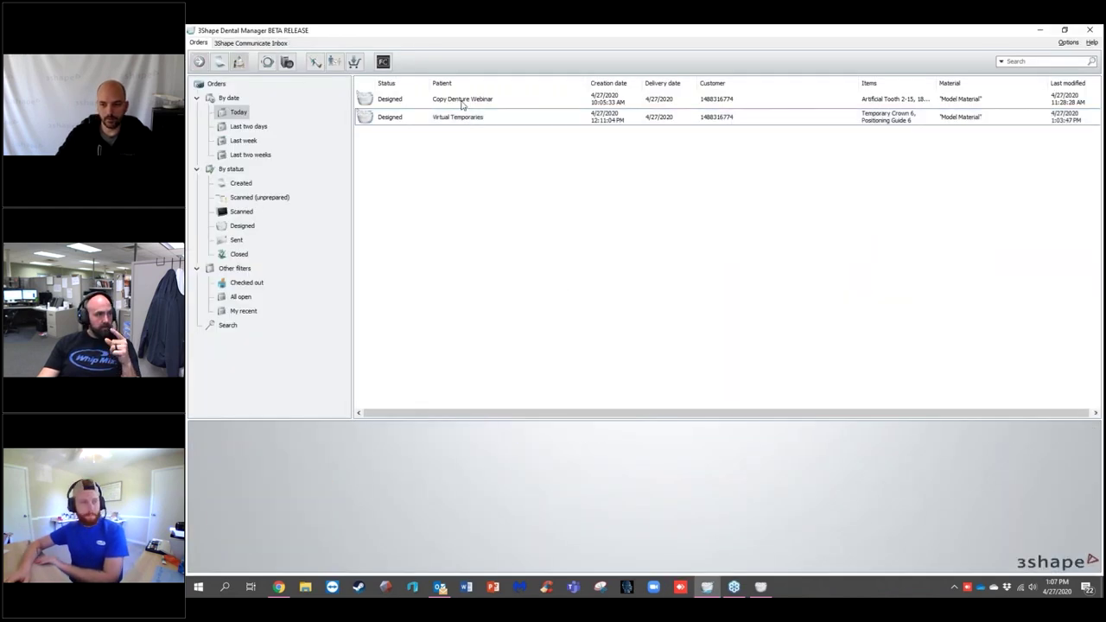
left_click(439, 118)
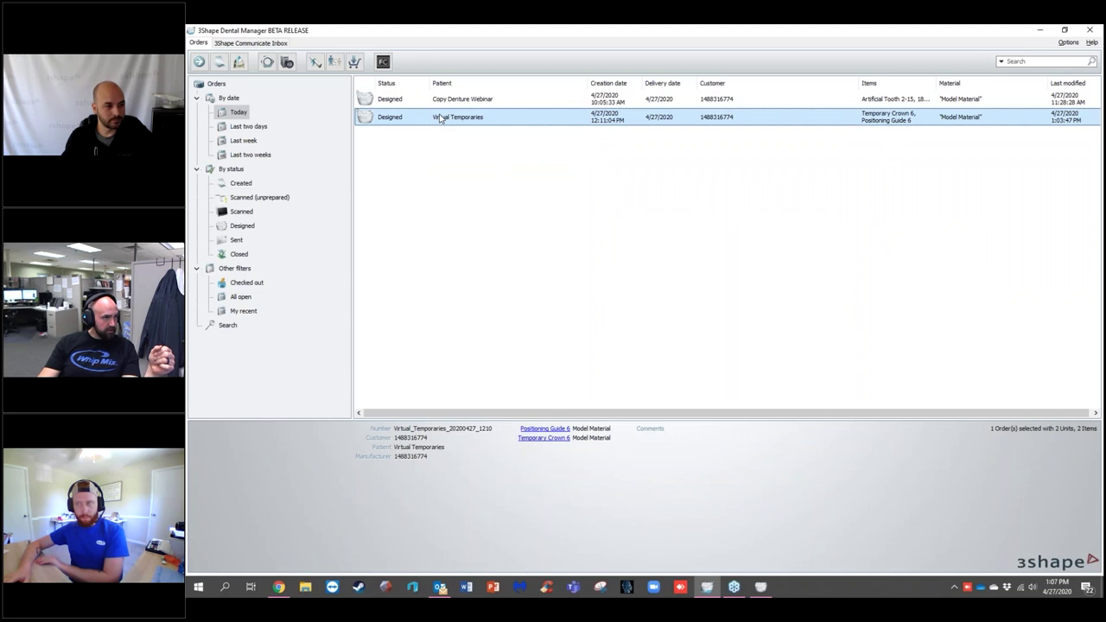